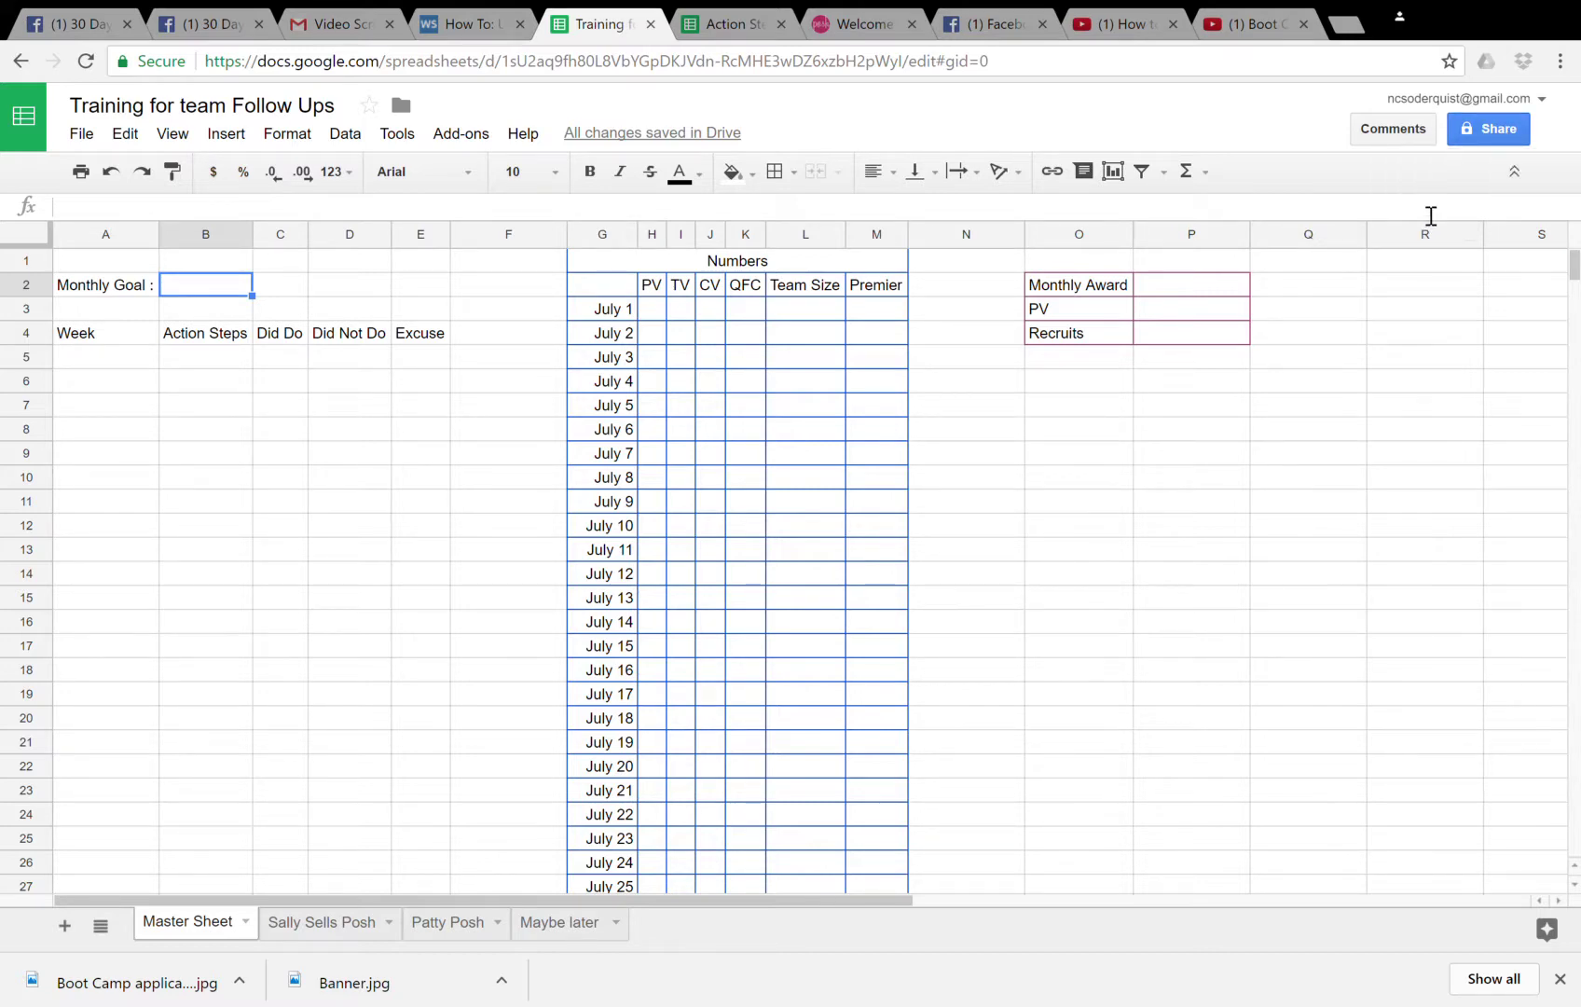
# - Share the spreadsheet with the member as an editor, noting it is where goals will be tracked
pyautogui.click(1493, 124)
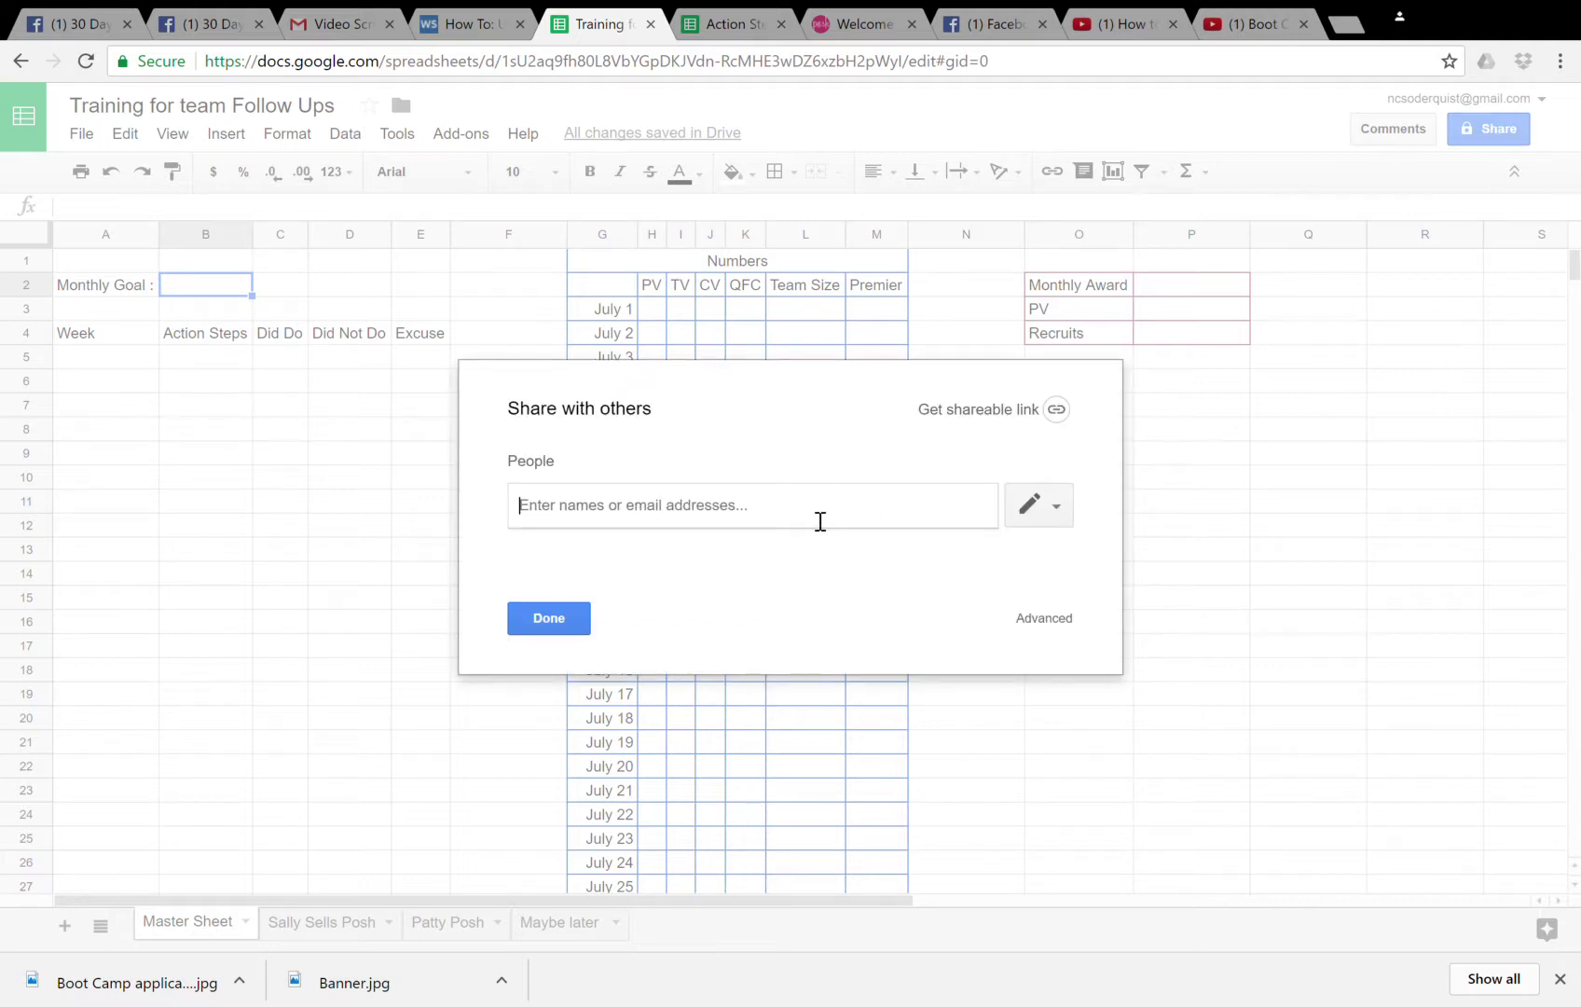
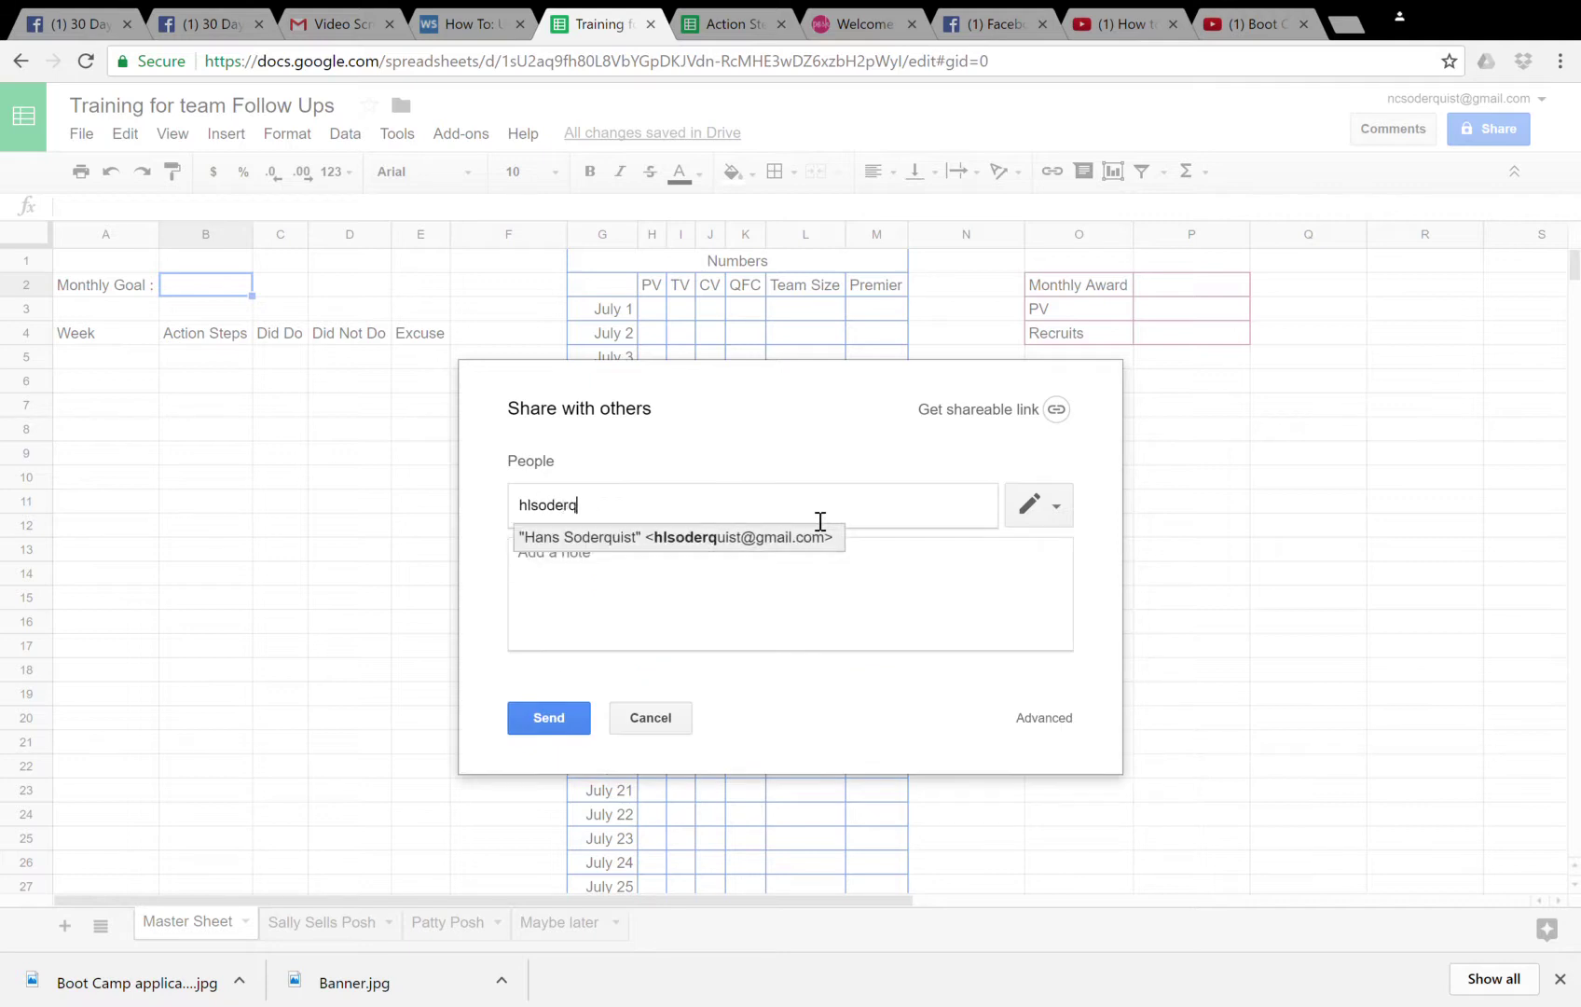
pyautogui.click(797, 536)
pyautogui.click(737, 579)
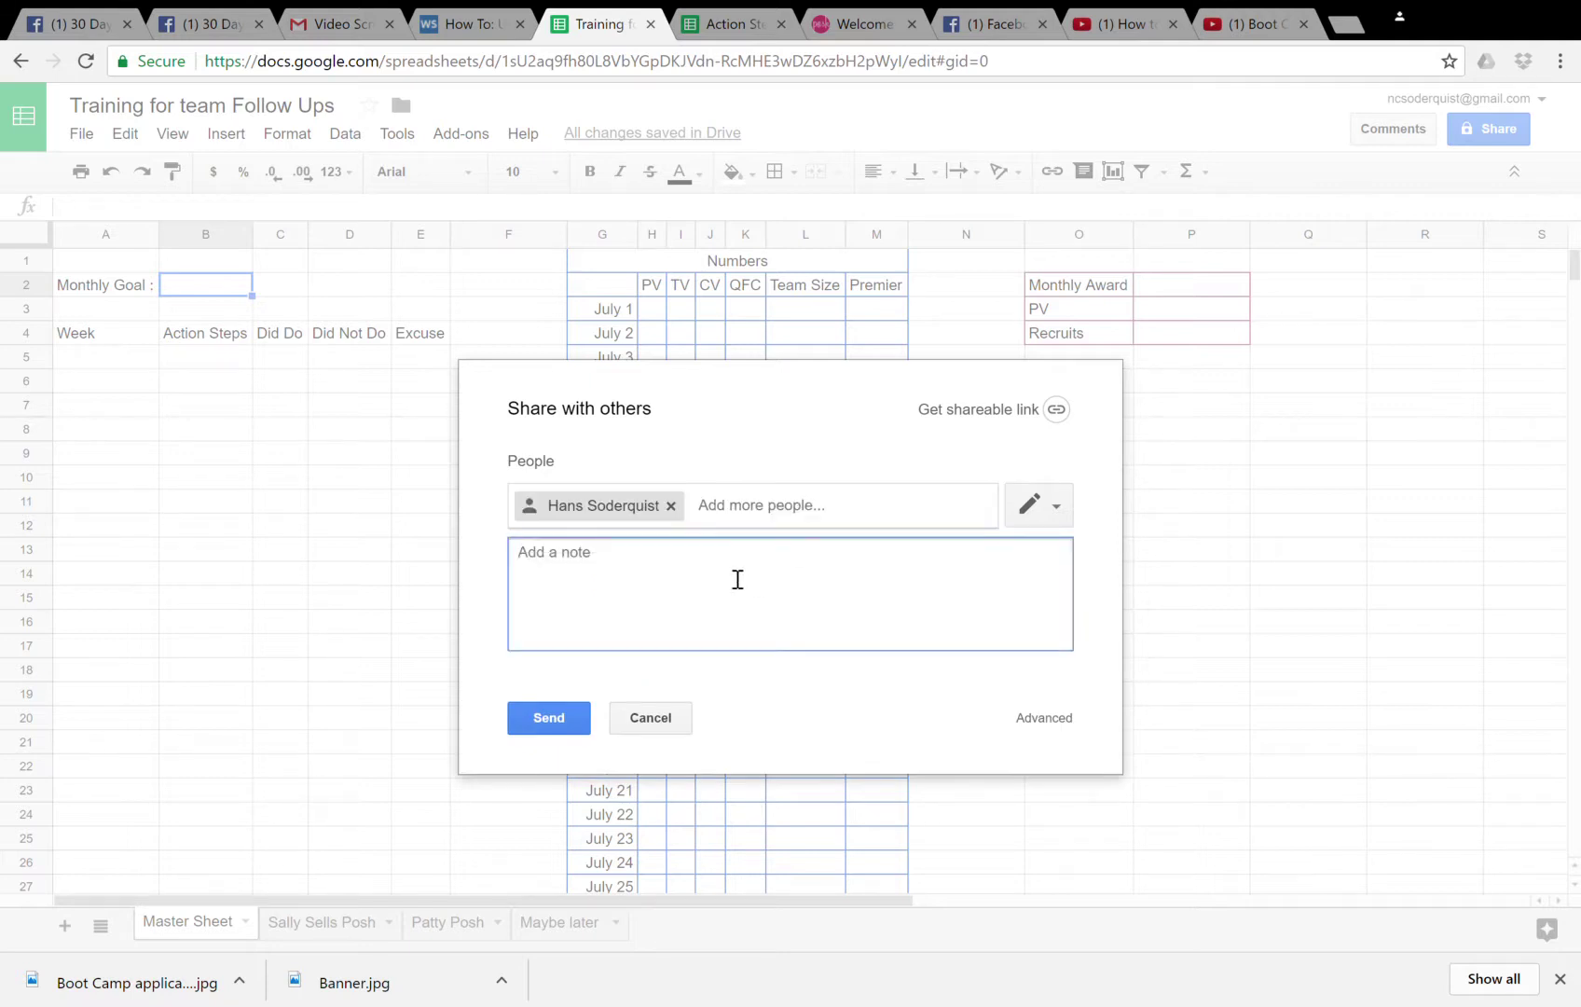
pyautogui.write('This where we will keep track o')
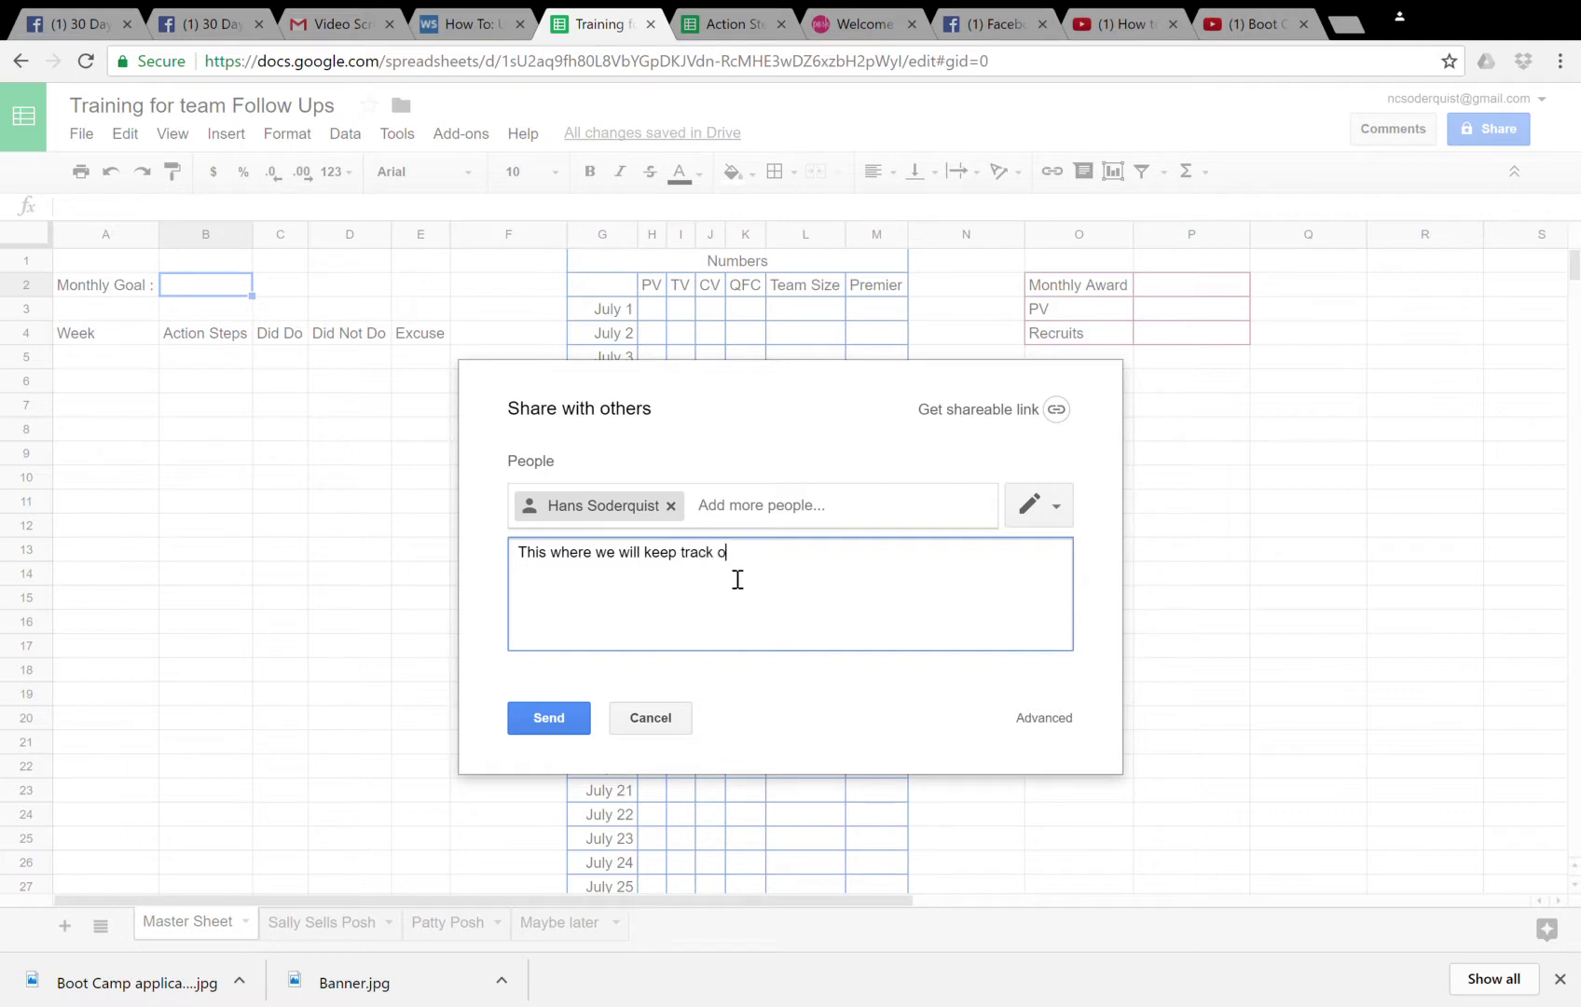
pyautogui.write('f our goals.')
pyautogui.click(1051, 511)
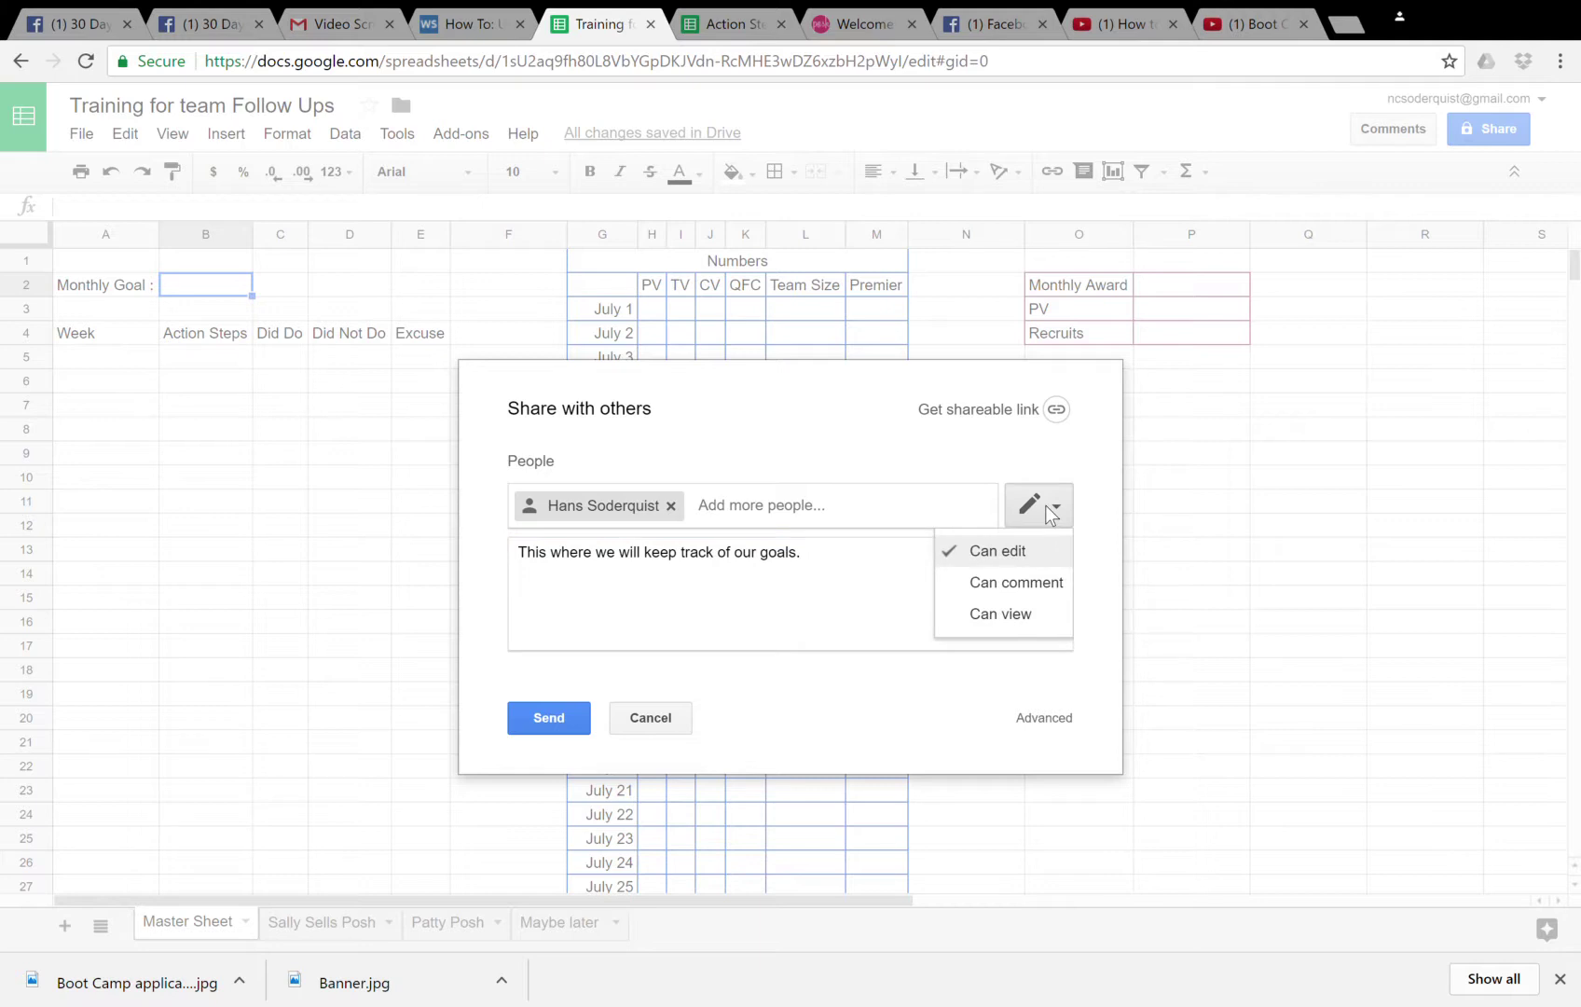
pyautogui.click(1044, 504)
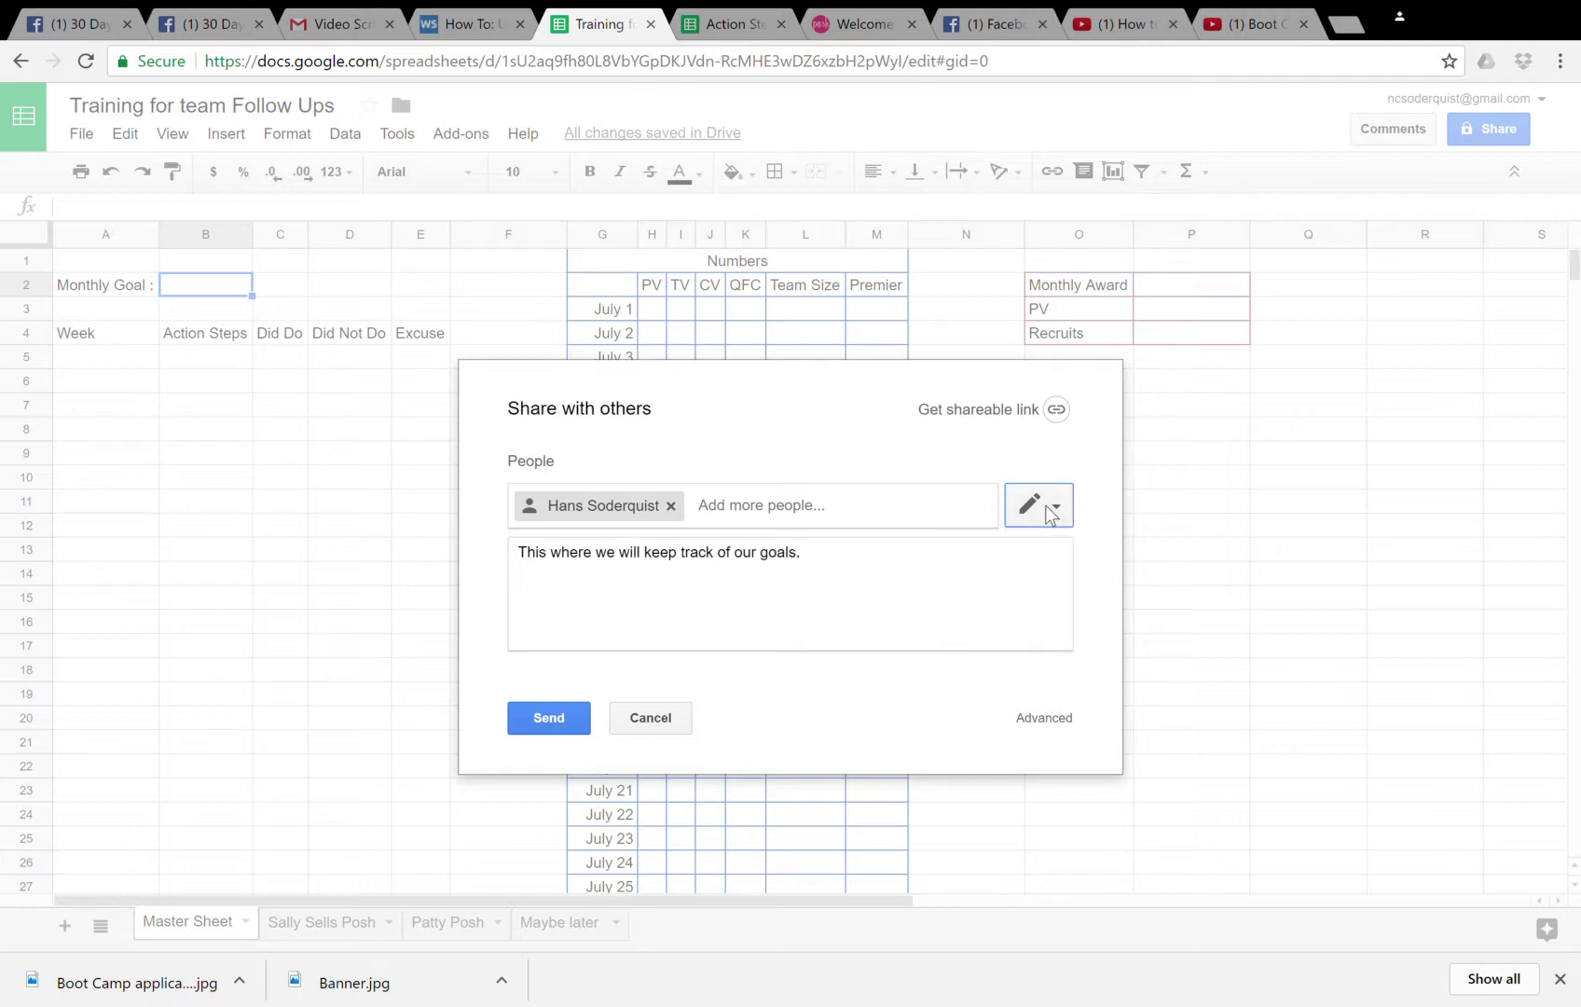
pyautogui.click(550, 720)
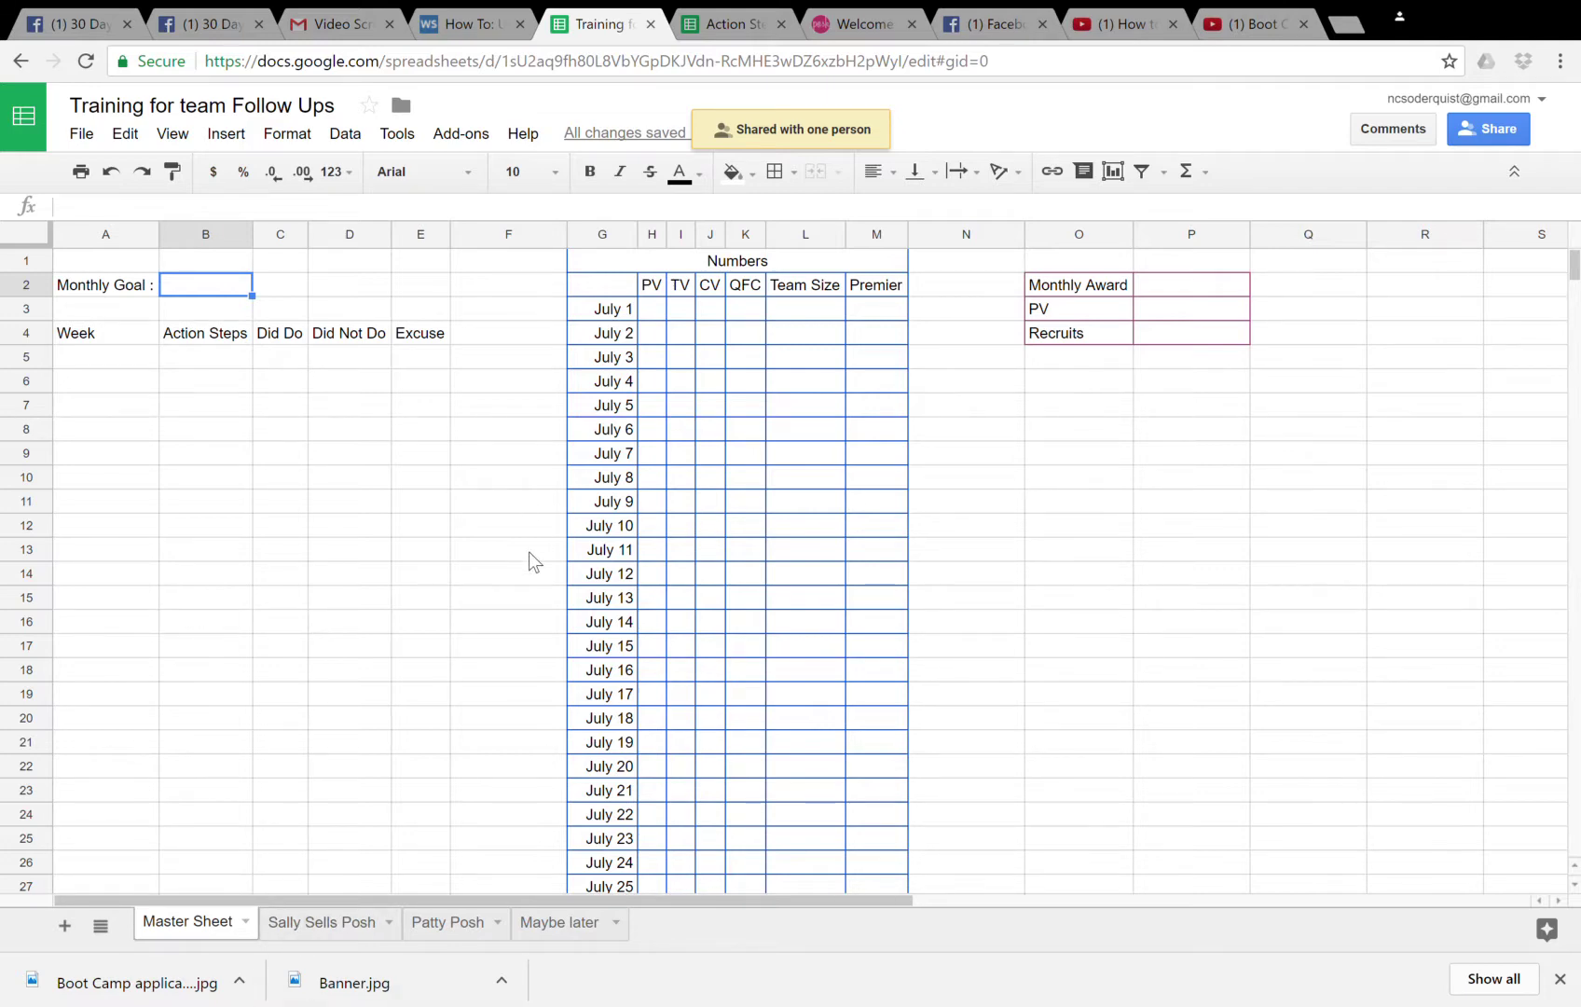
# - Select and copy the entire Master Sheet
pyautogui.click(337, 926)
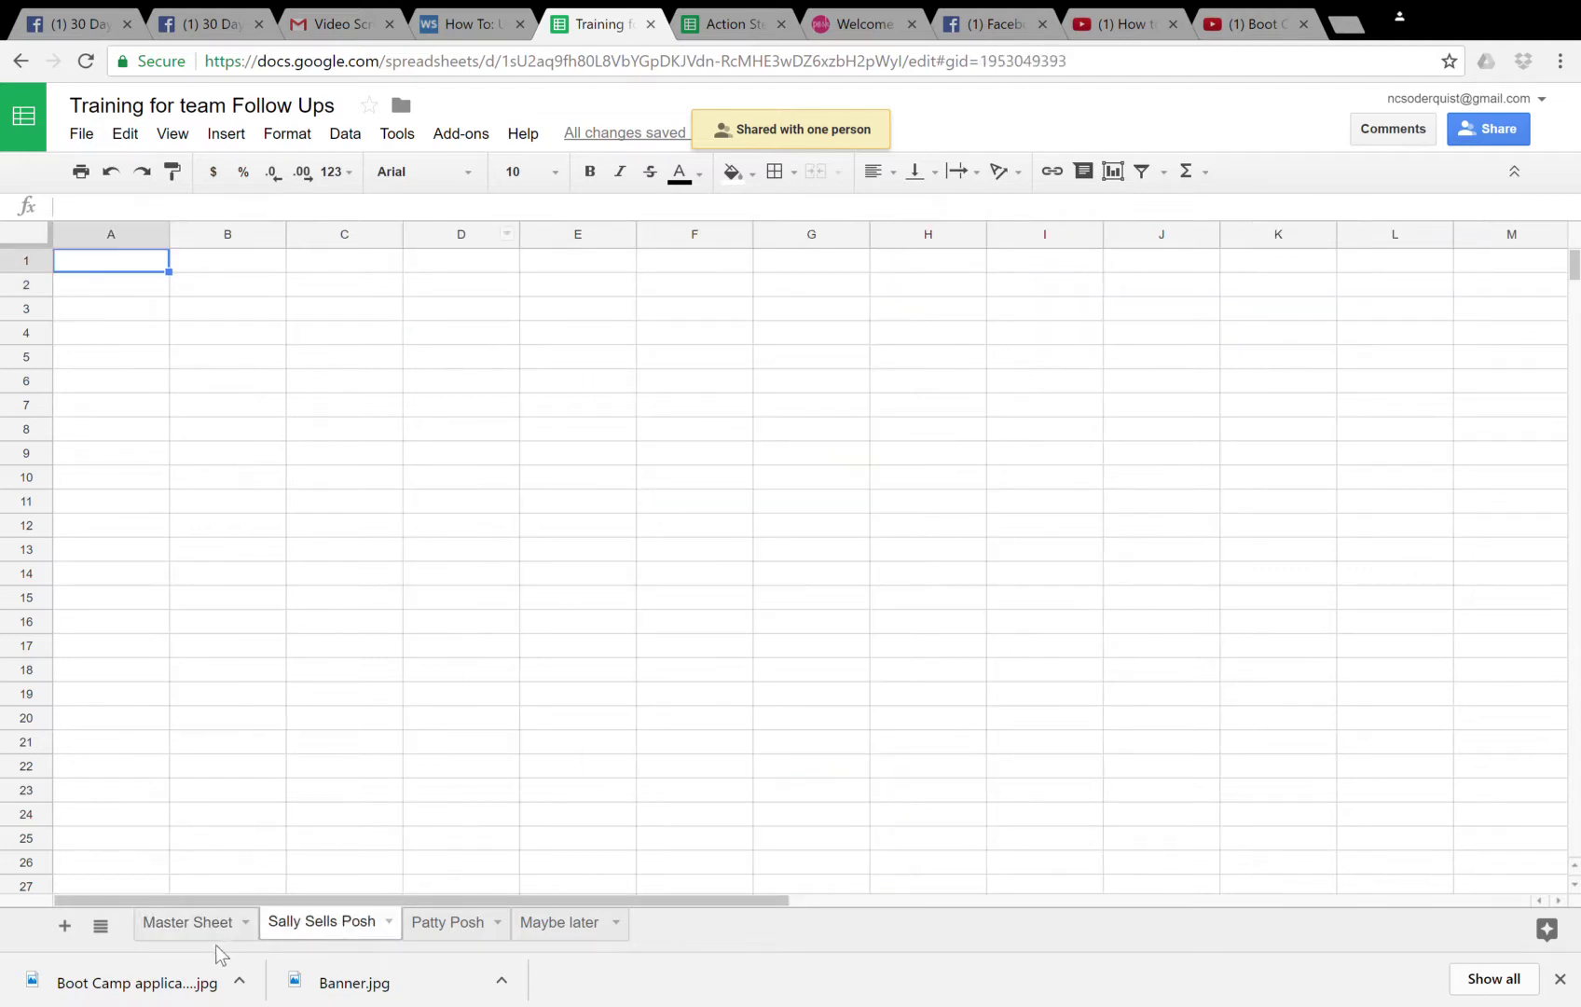
pyautogui.click(200, 926)
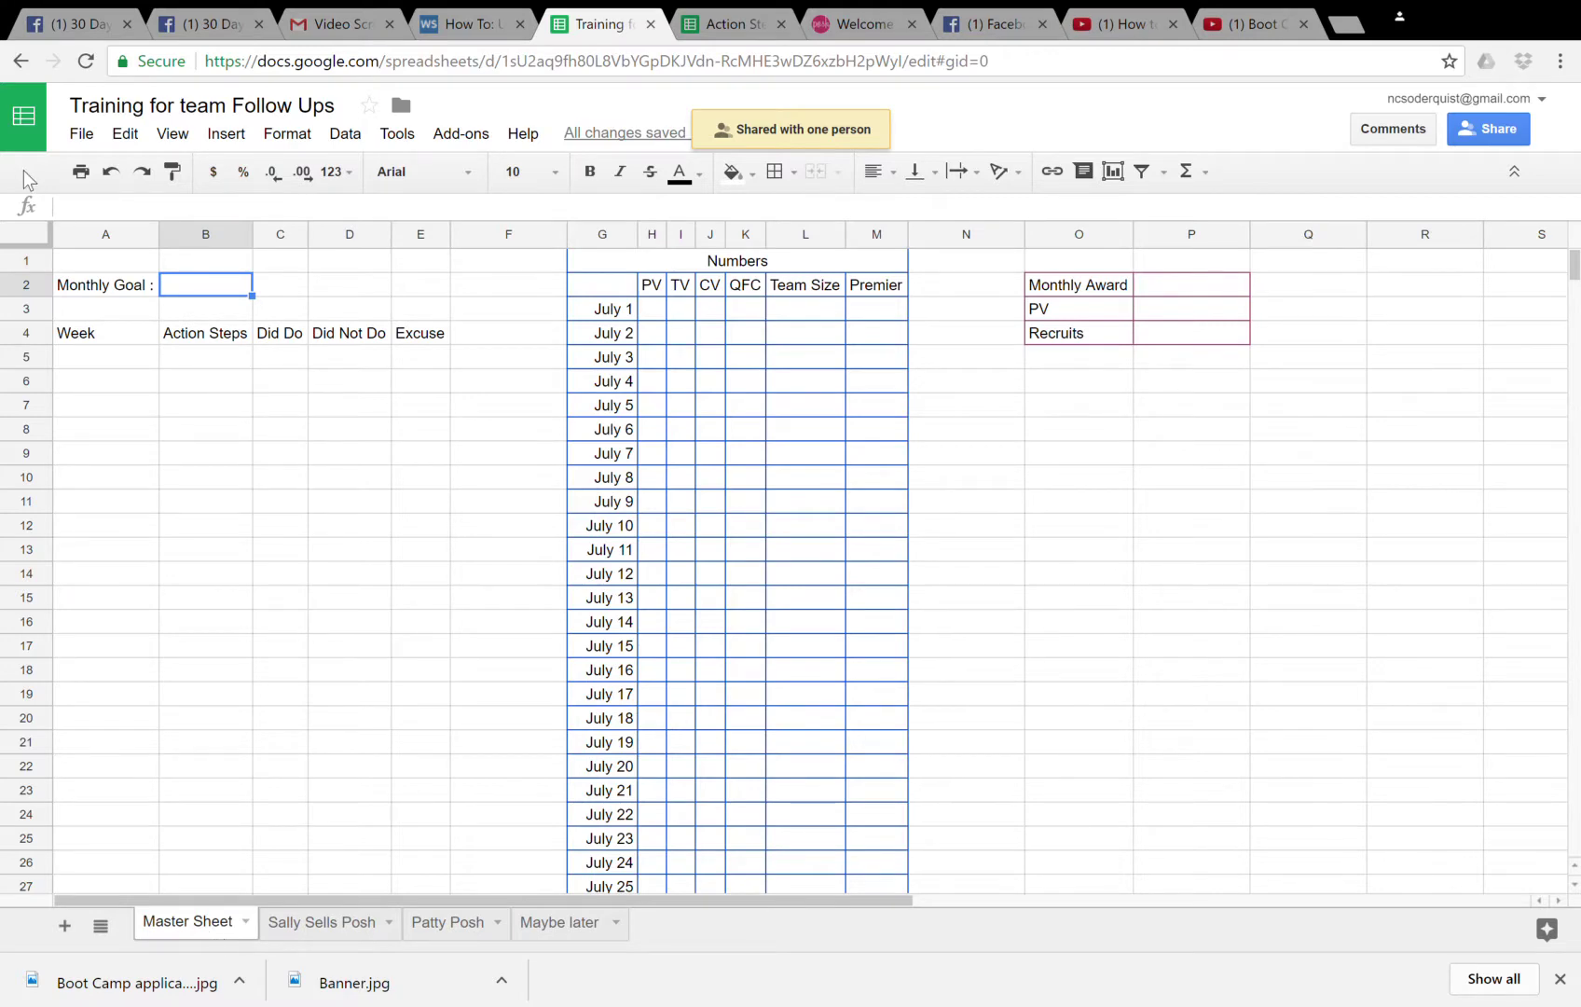
pyautogui.click(24, 234)
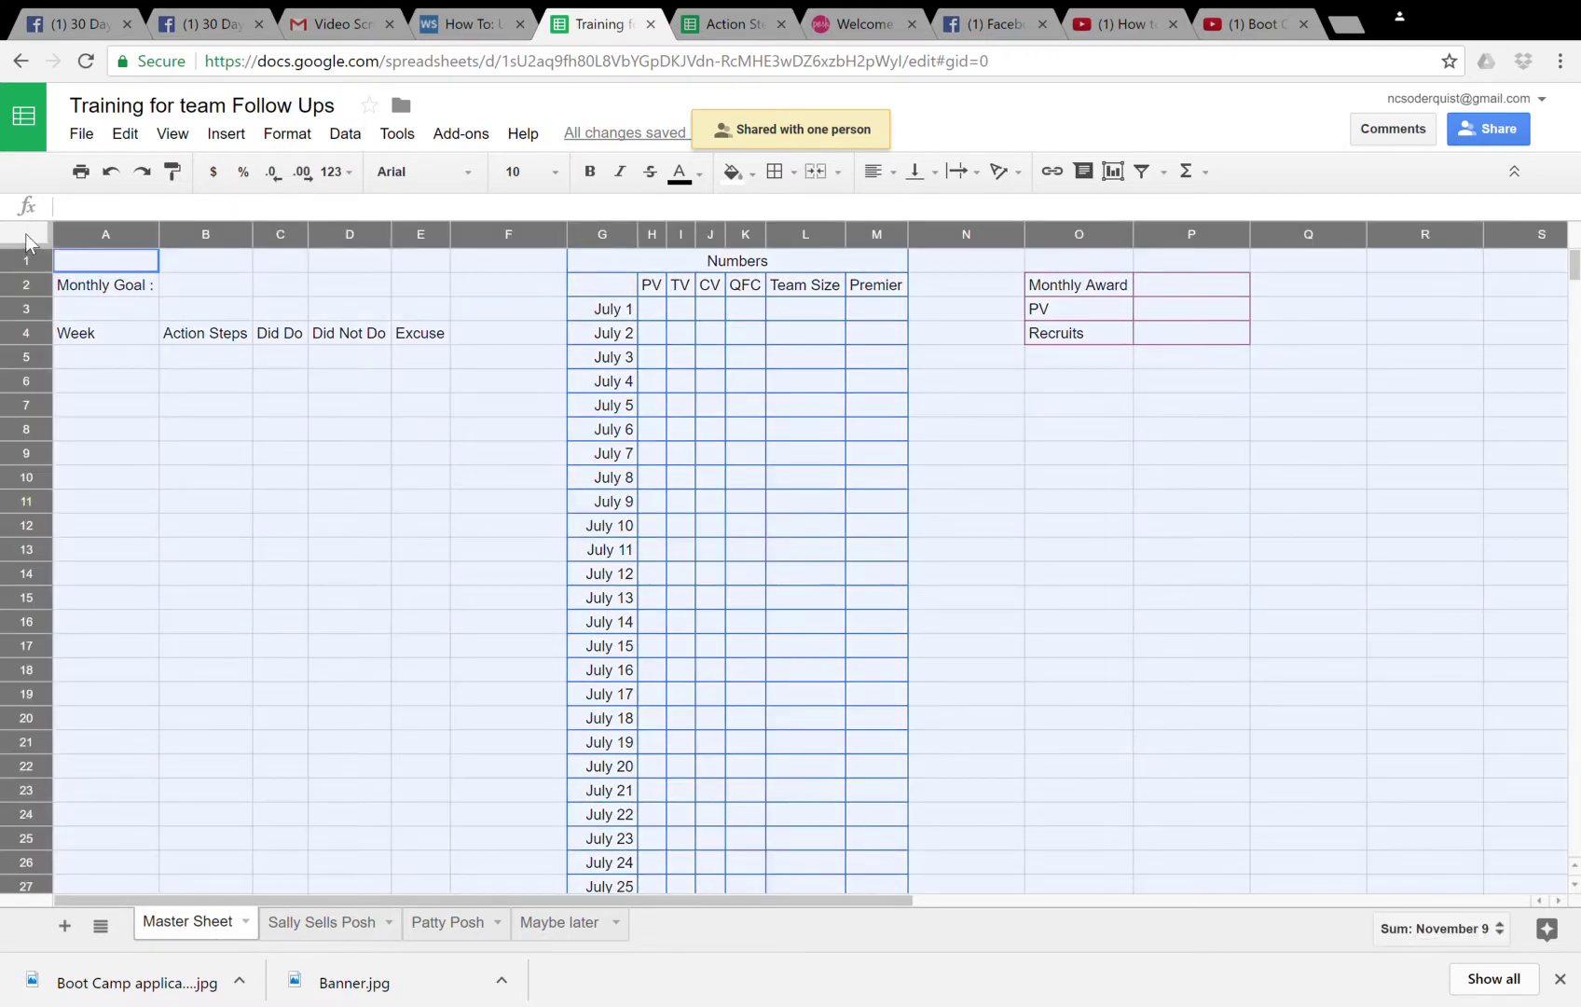
pyautogui.rightClick(24, 233)
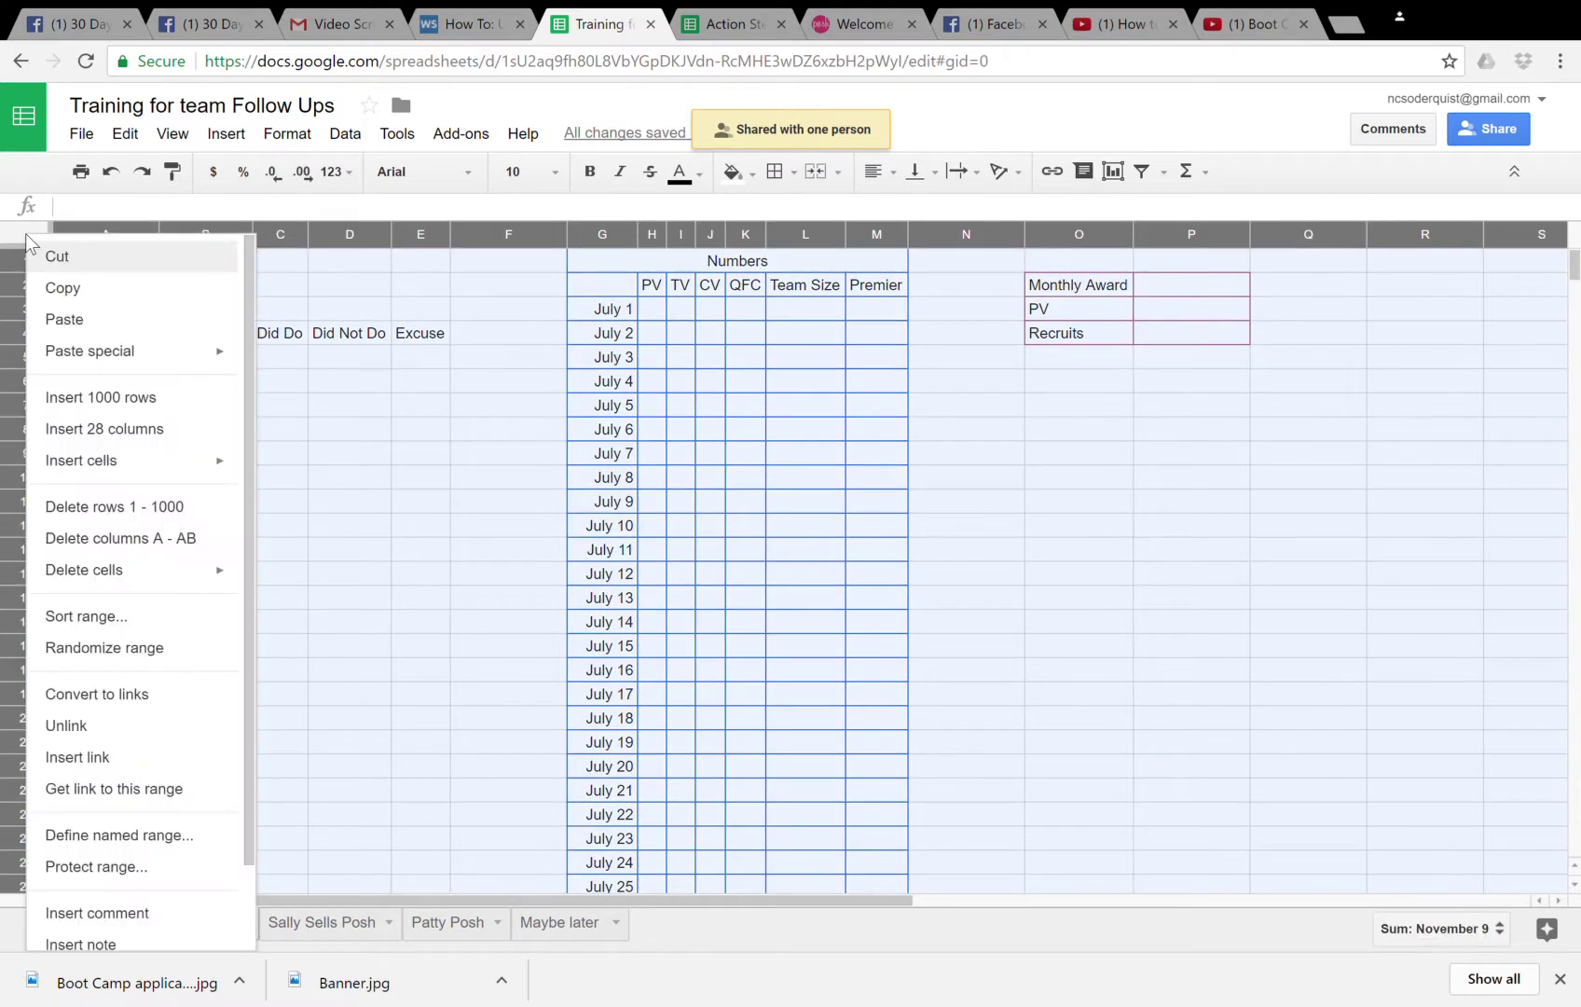
pyautogui.click(79, 297)
# - Paste the Master Sheet template into the Sally Sells Posh tab at A1
pyautogui.click(308, 923)
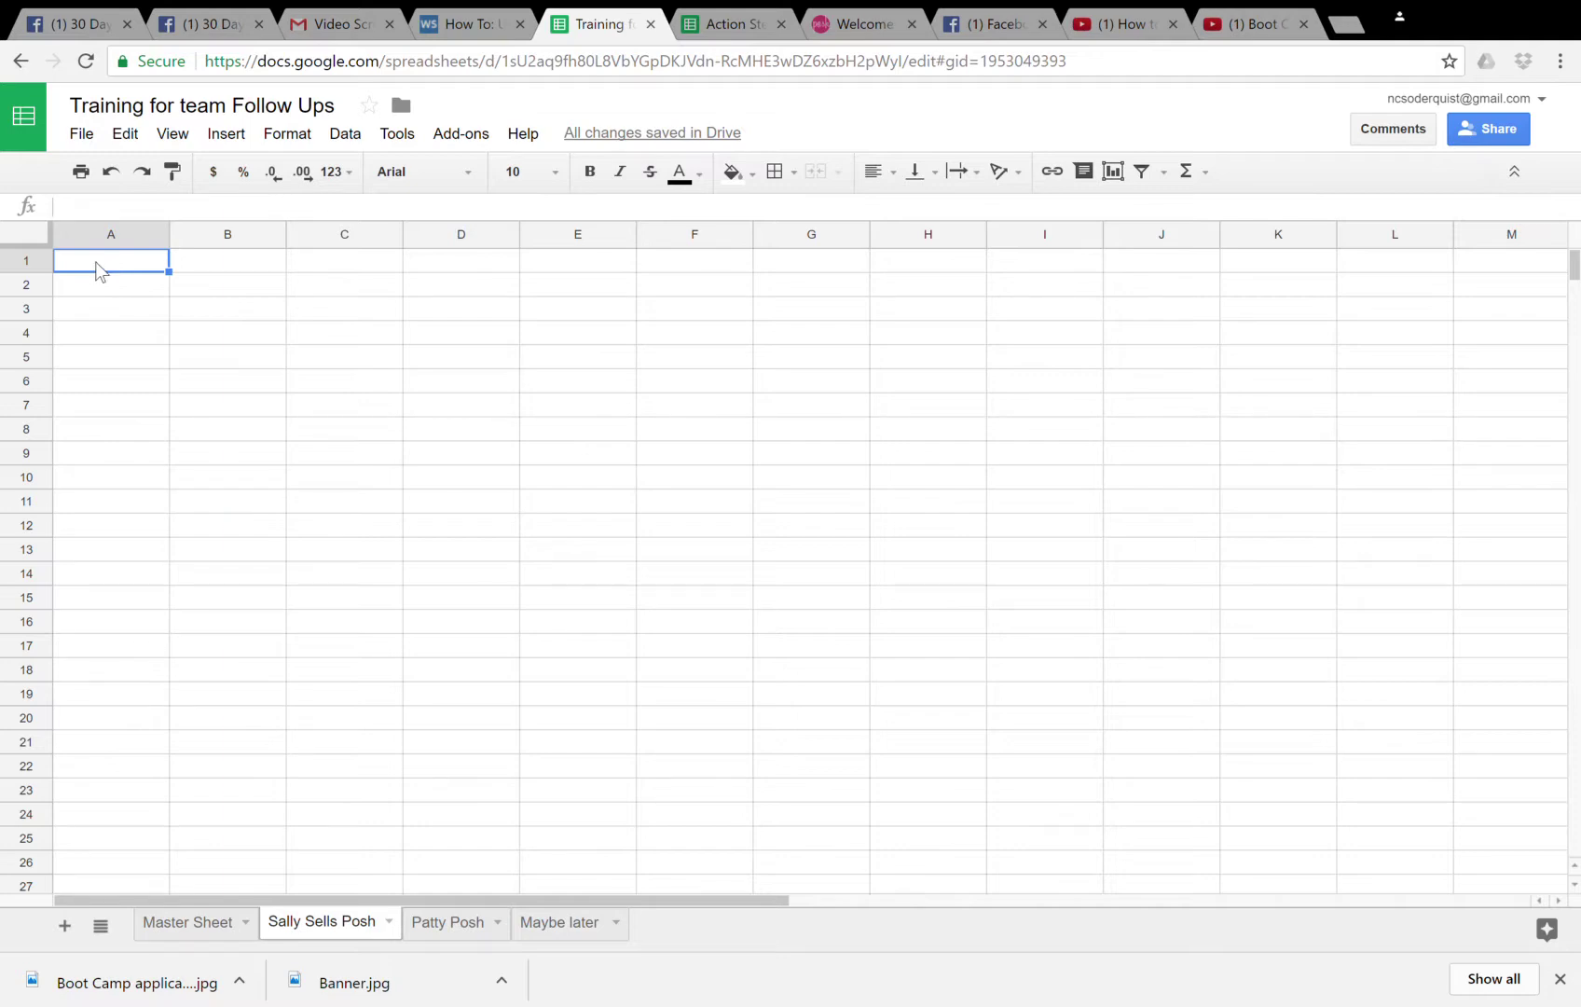
pyautogui.hotkey('ctrl', 'v')
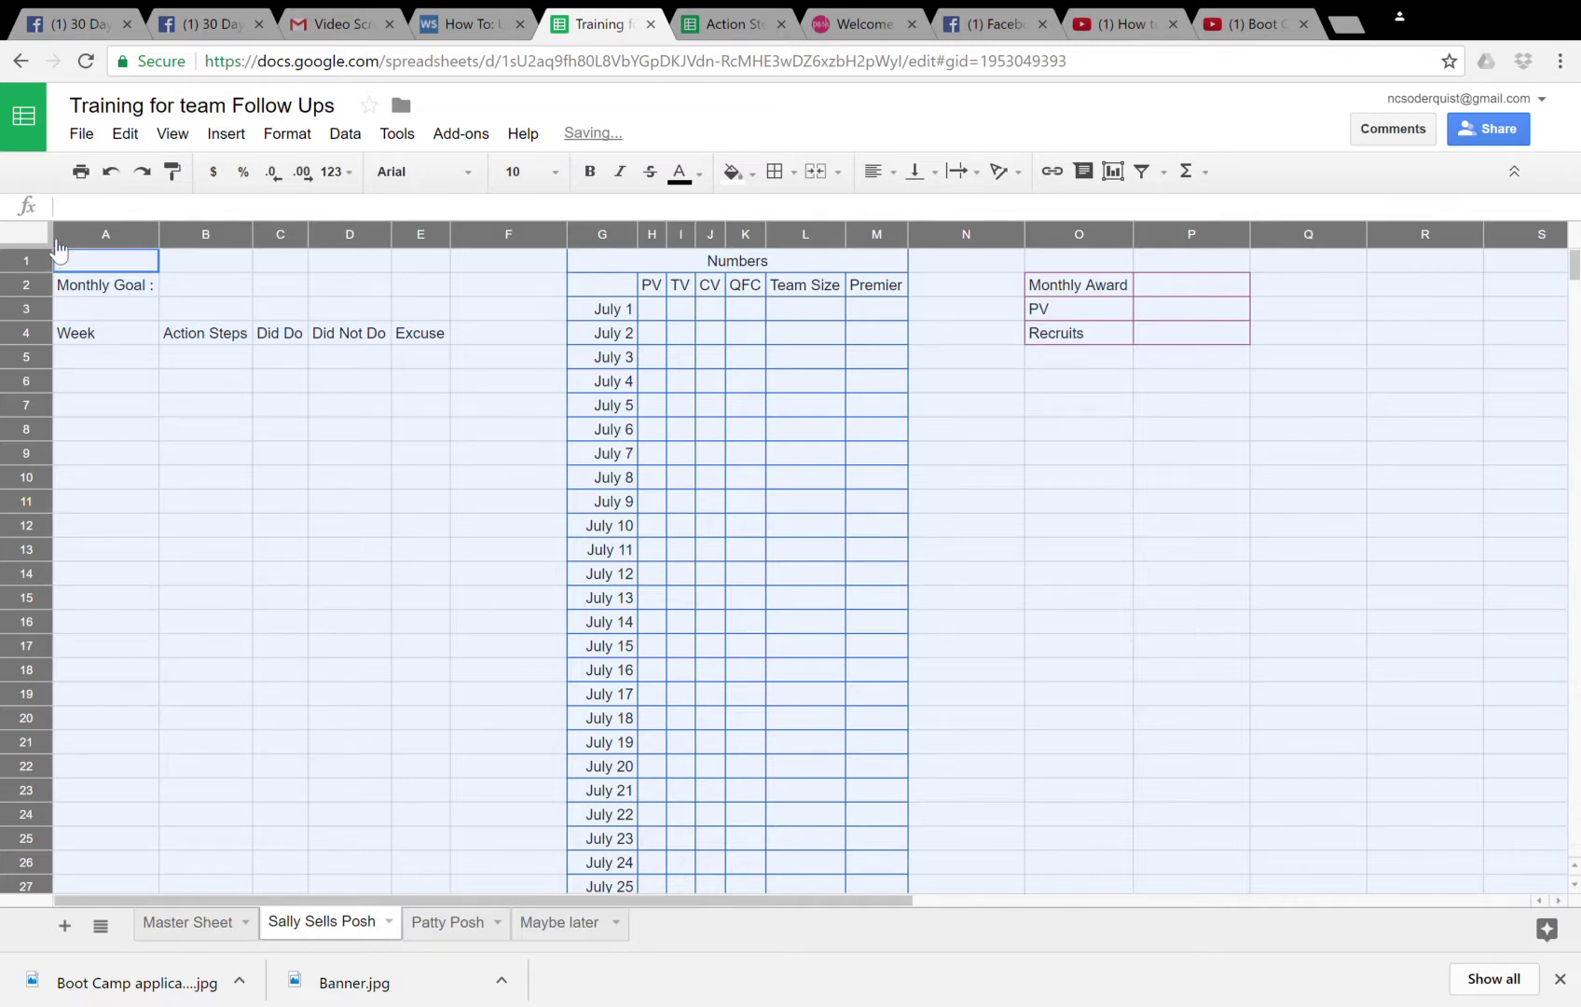
pyautogui.hotkey('ctrl', 'z')
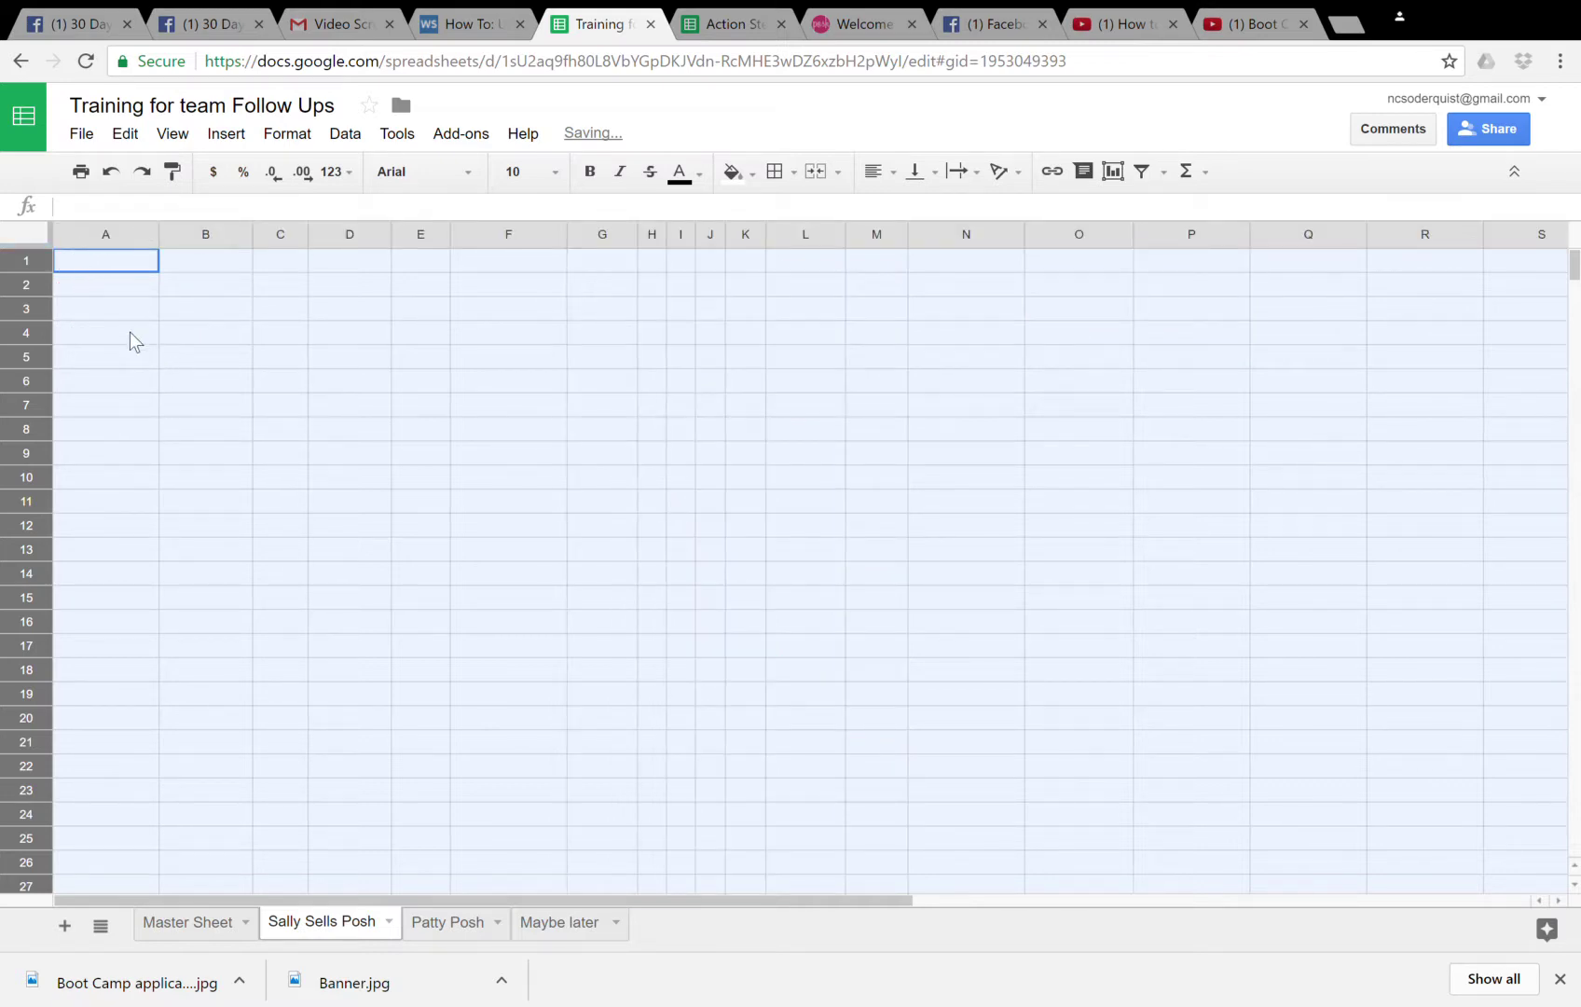
pyautogui.rightClick(79, 263)
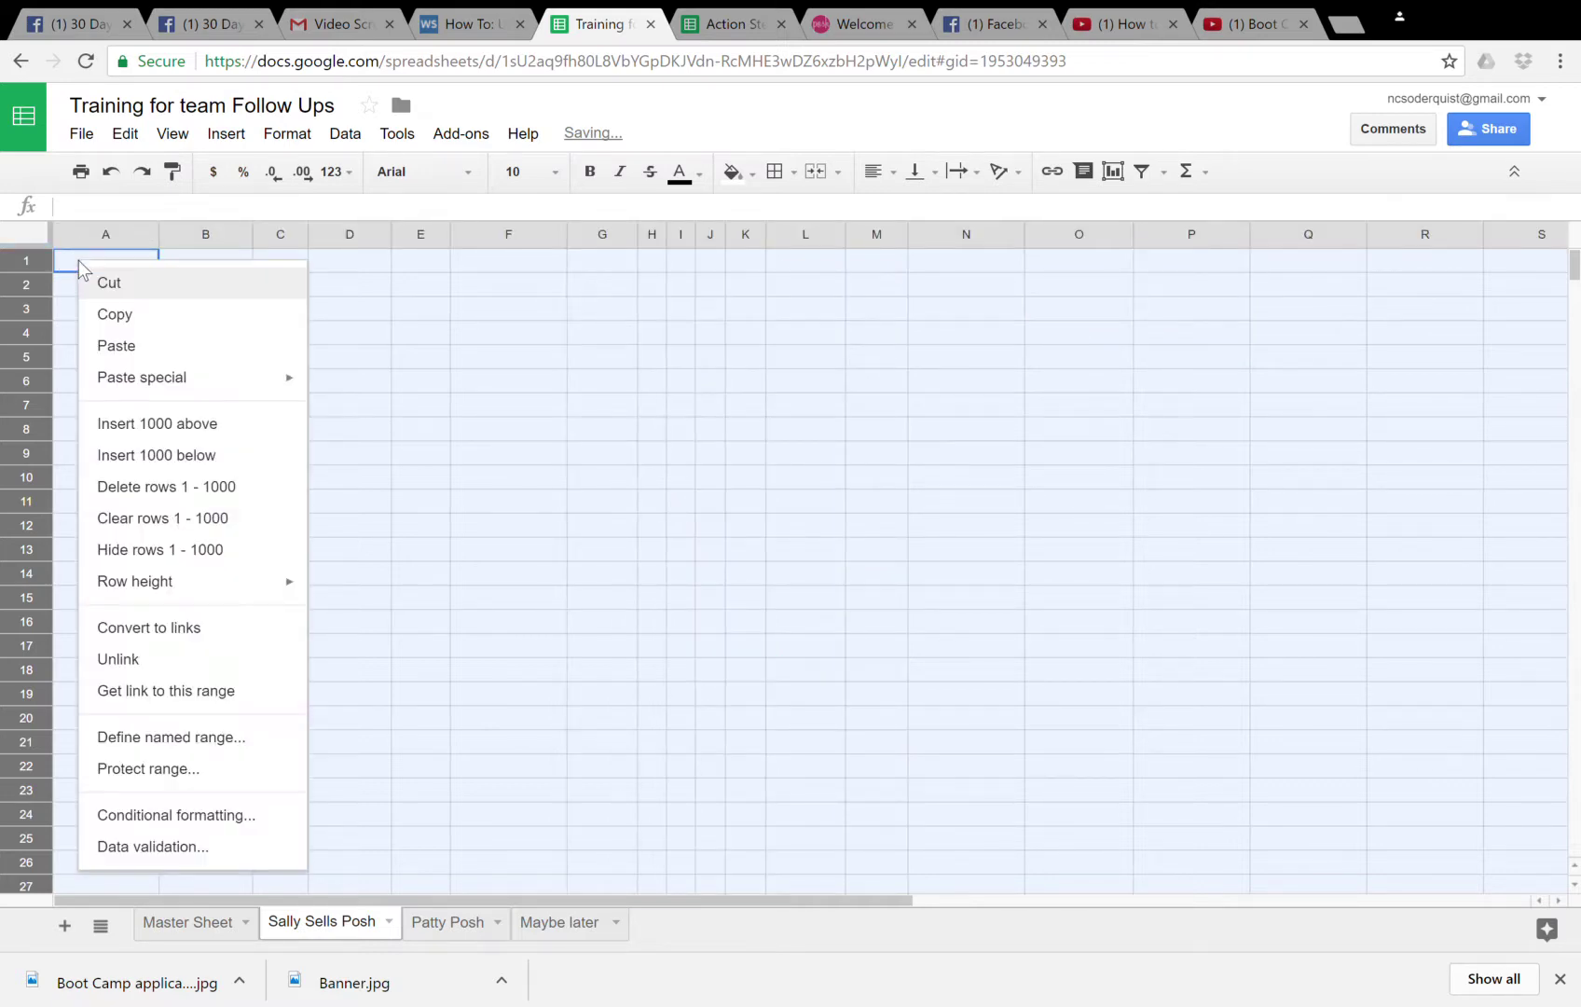
pyautogui.click(116, 346)
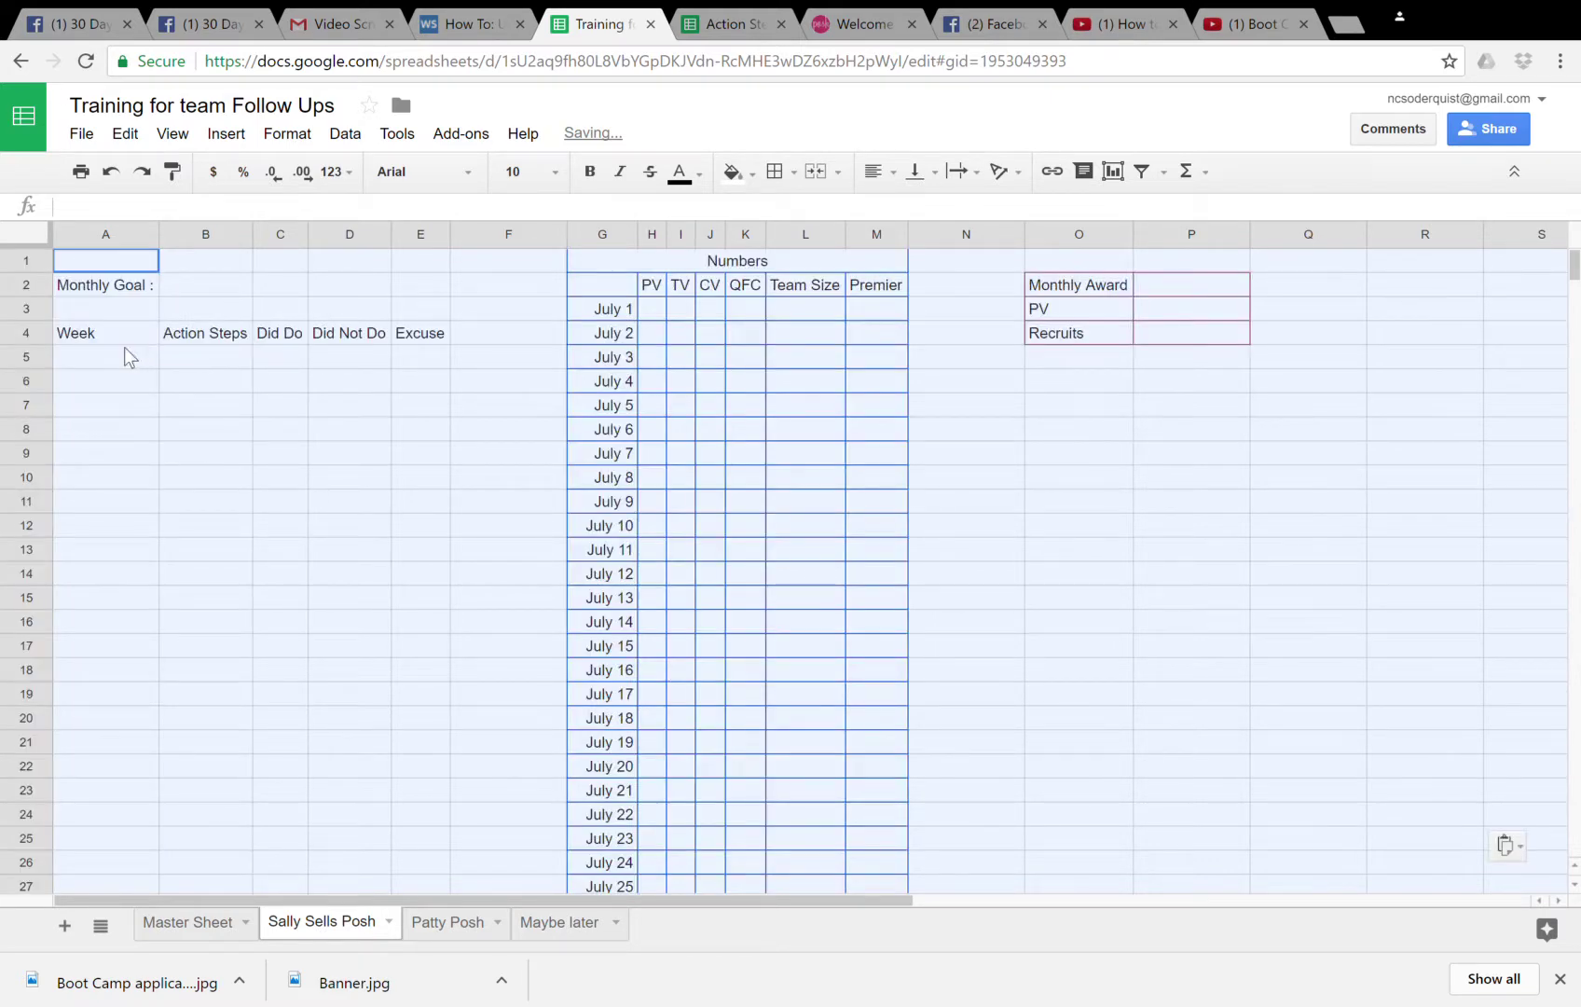
pyautogui.scroll(-10, 311, 462)
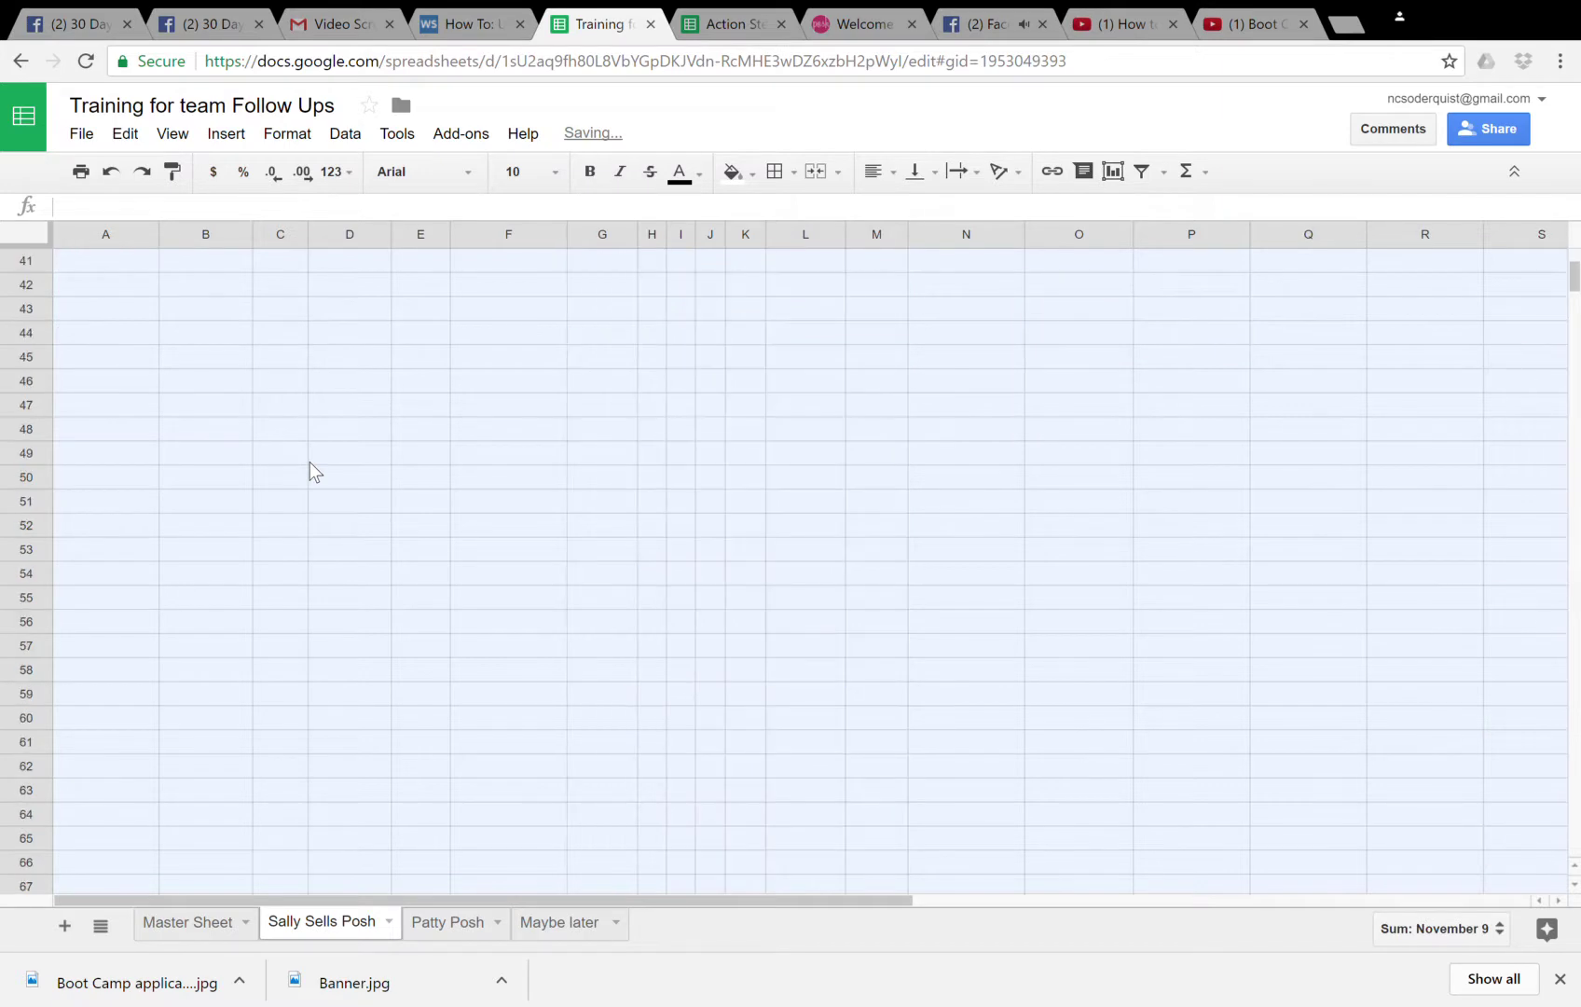
pyautogui.scroll(10, 310, 462)
pyautogui.click(303, 506)
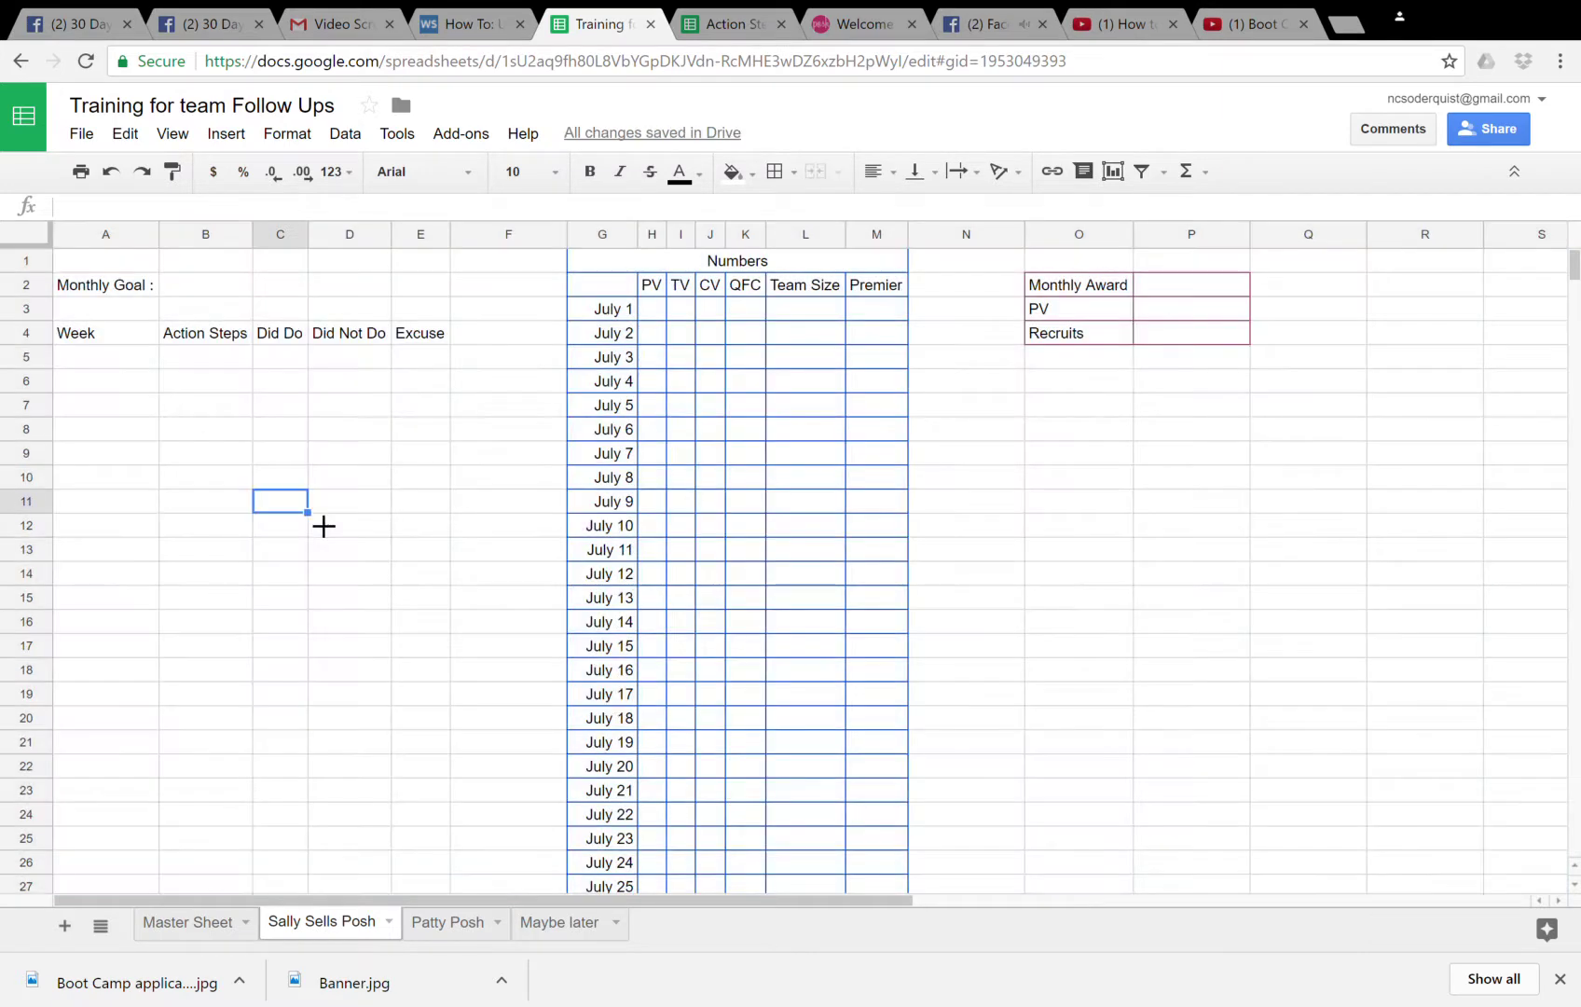
# - Select cell B2 beside Monthly Goal and close the extra Facebook browser tab
pyautogui.click(201, 278)
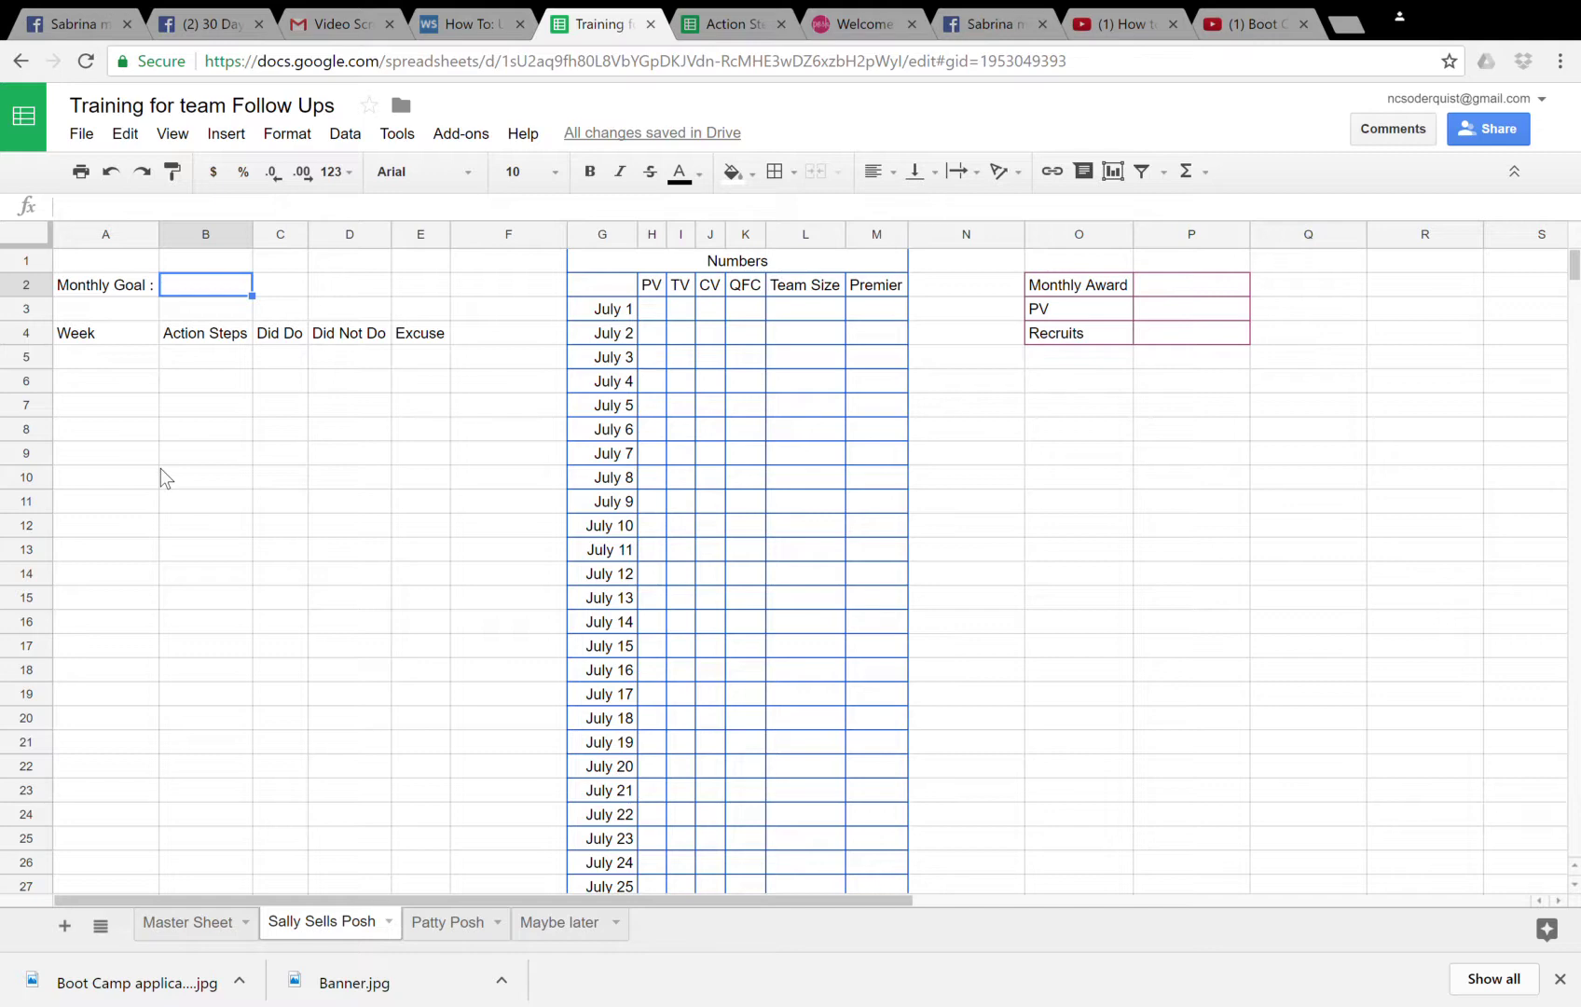
pyautogui.click(1043, 24)
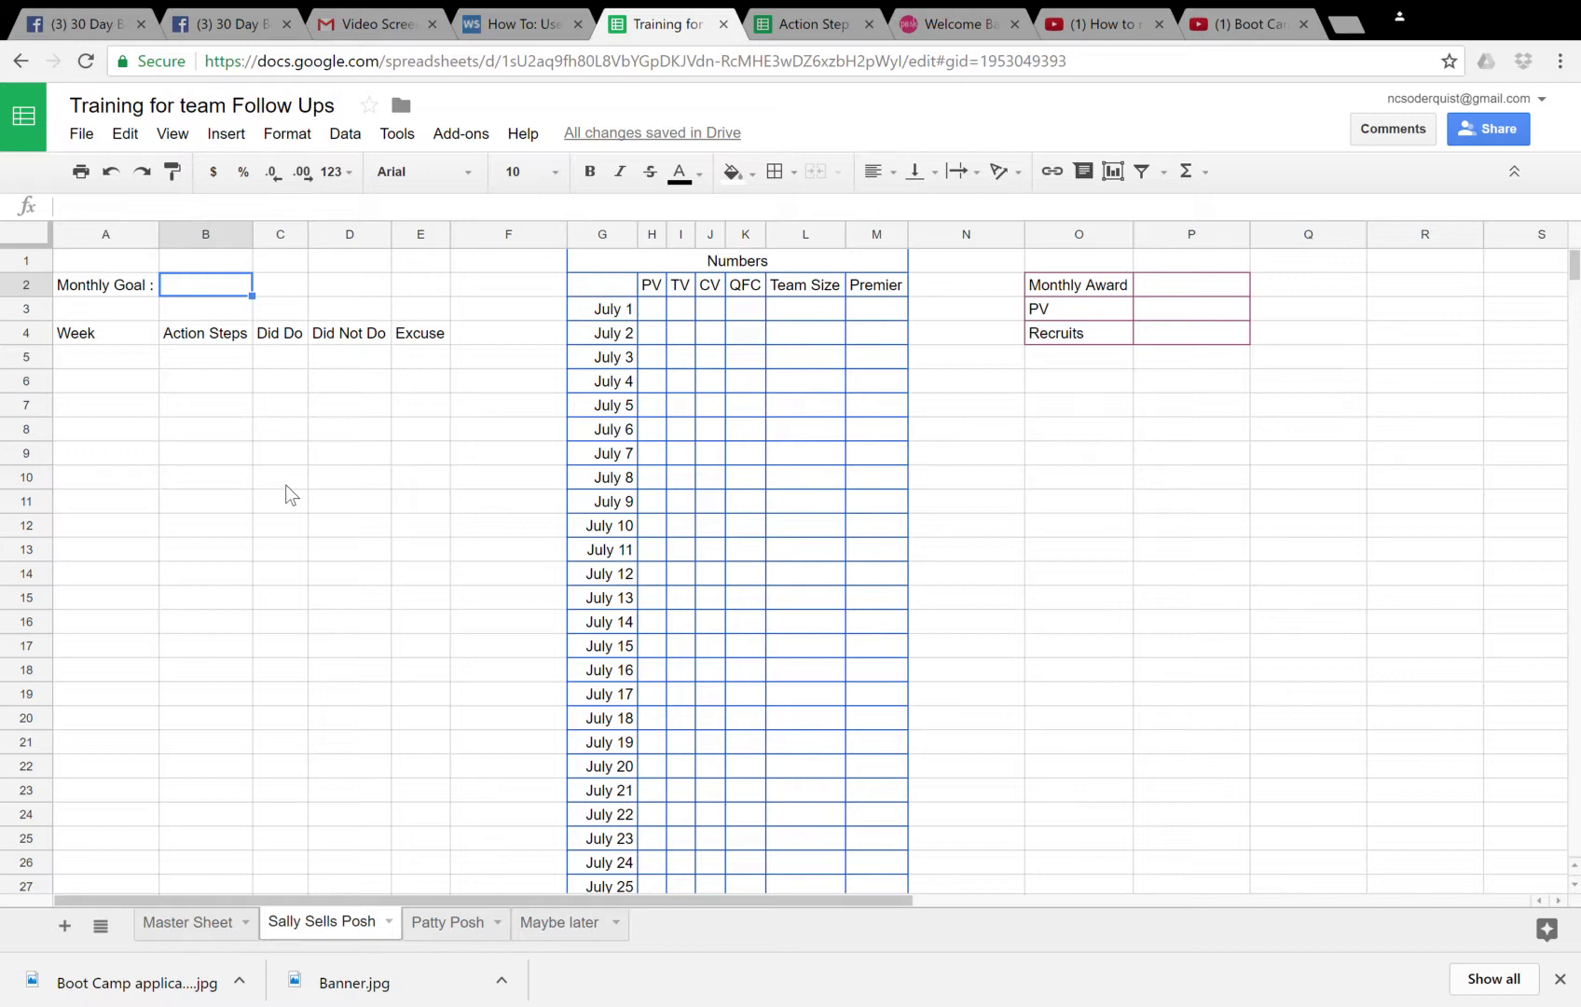
# - Set the monthly goal in B2 to 'Maintain rank, recruit 1 person'
pyautogui.write('Maintain rank')
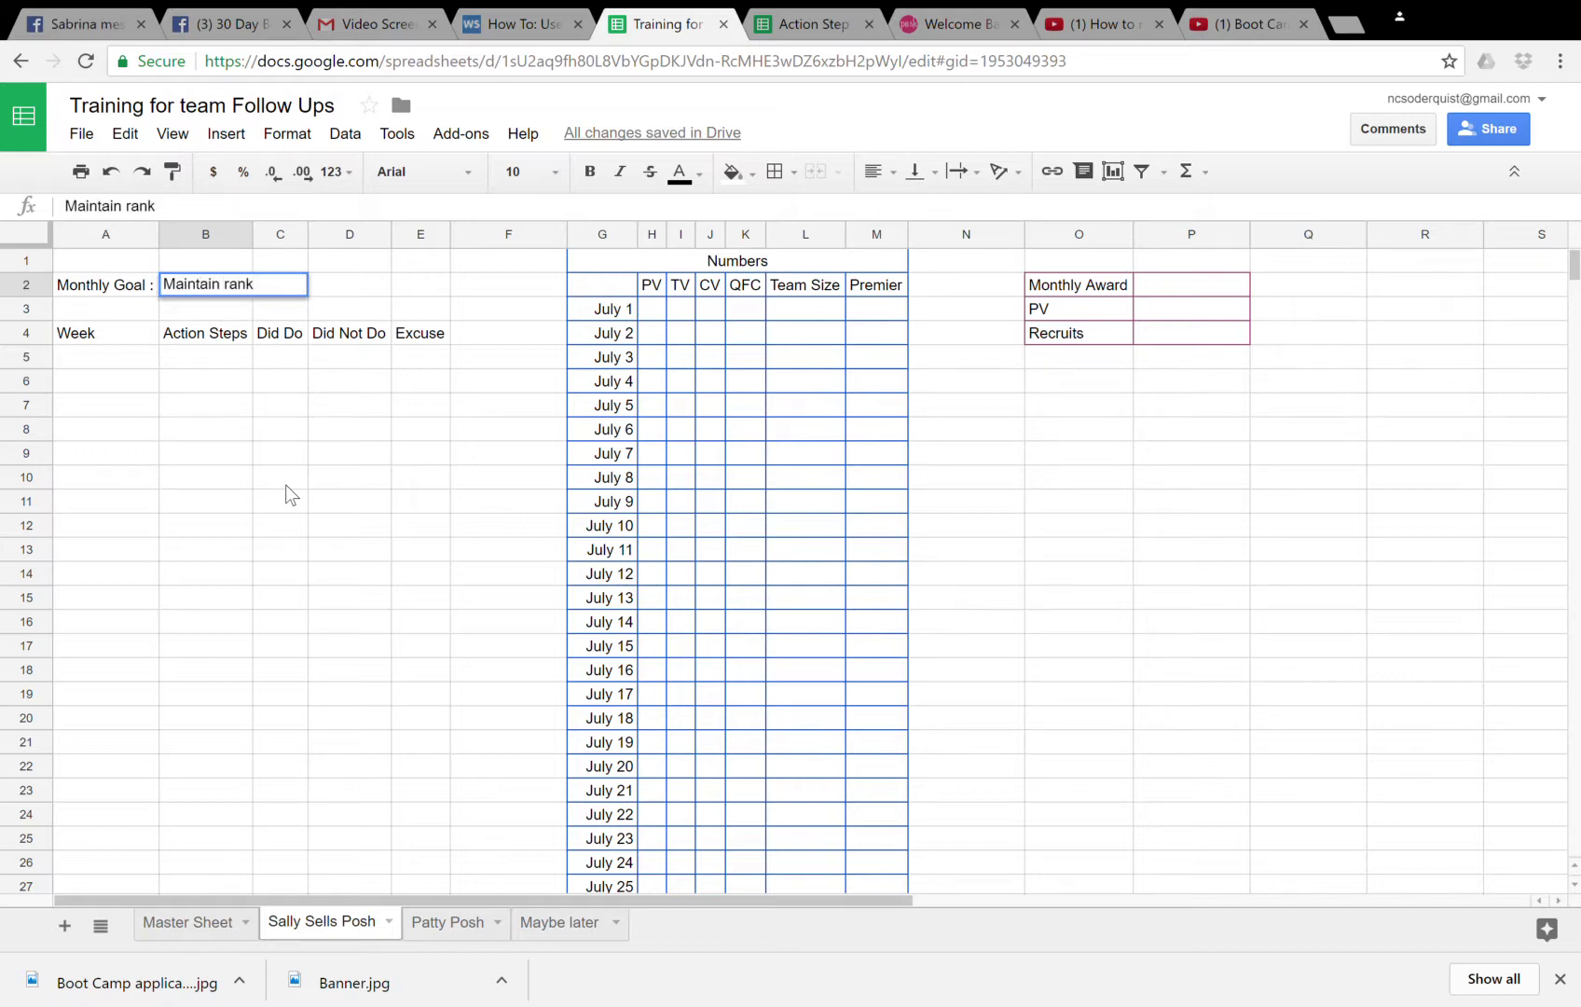
pyautogui.press('Return')
pyautogui.press('Return')
pyautogui.press('Return')
pyautogui.press('Up')
pyautogui.press('Up')
pyautogui.press('Up')
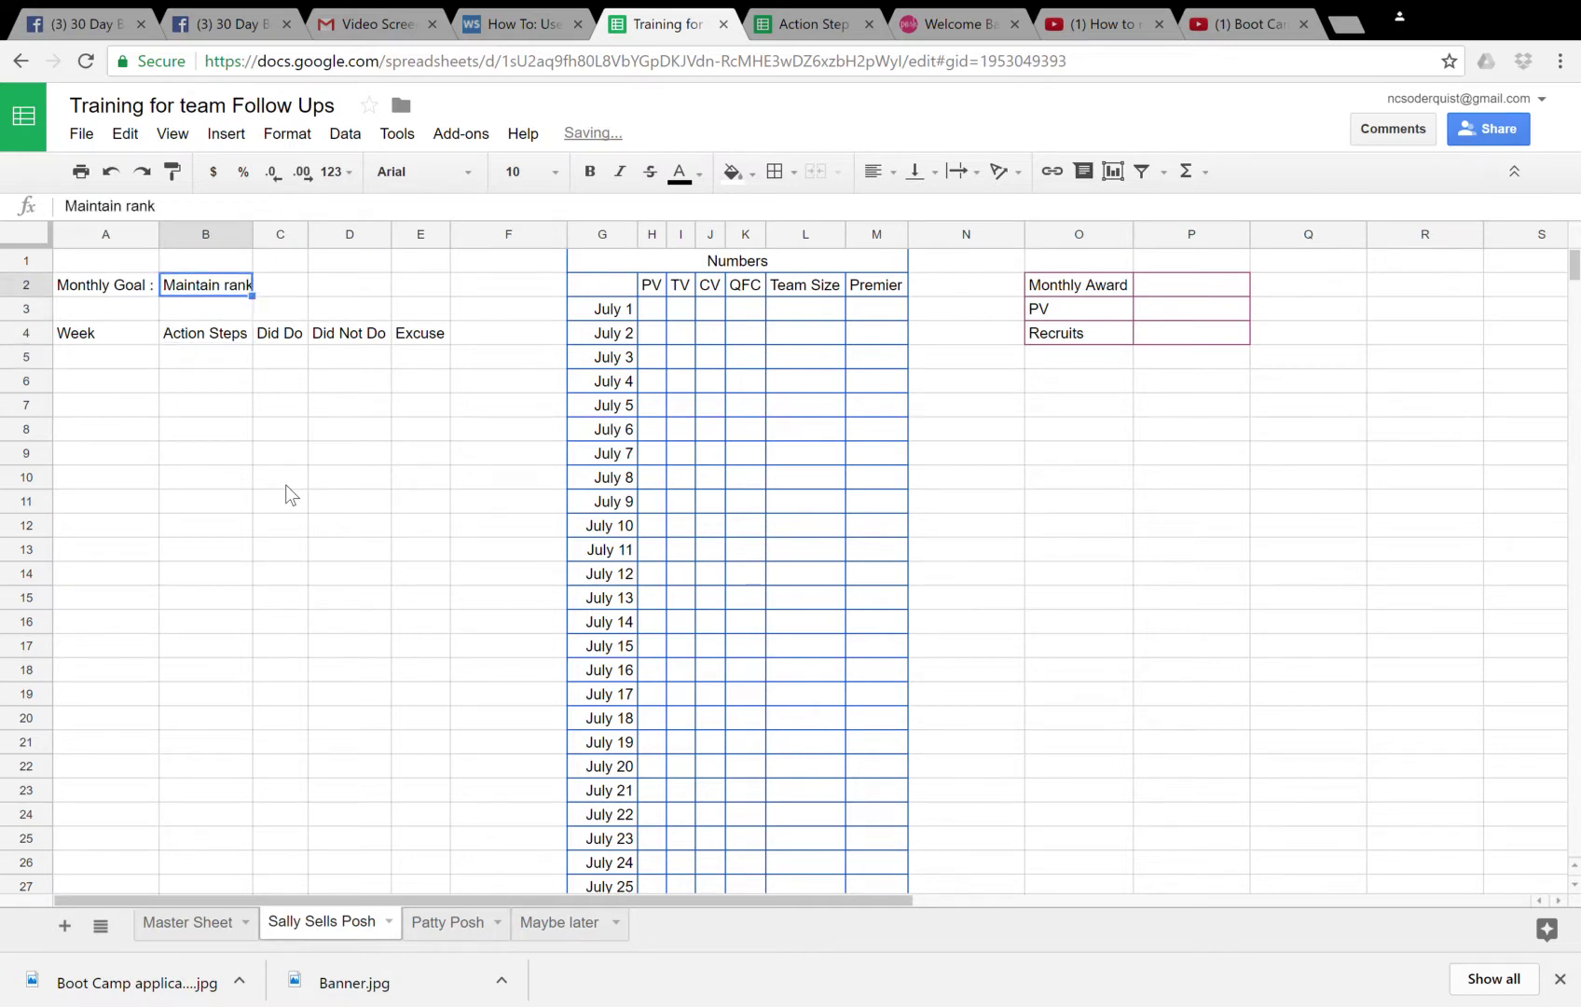
pyautogui.click(200, 218)
pyautogui.write(', re')
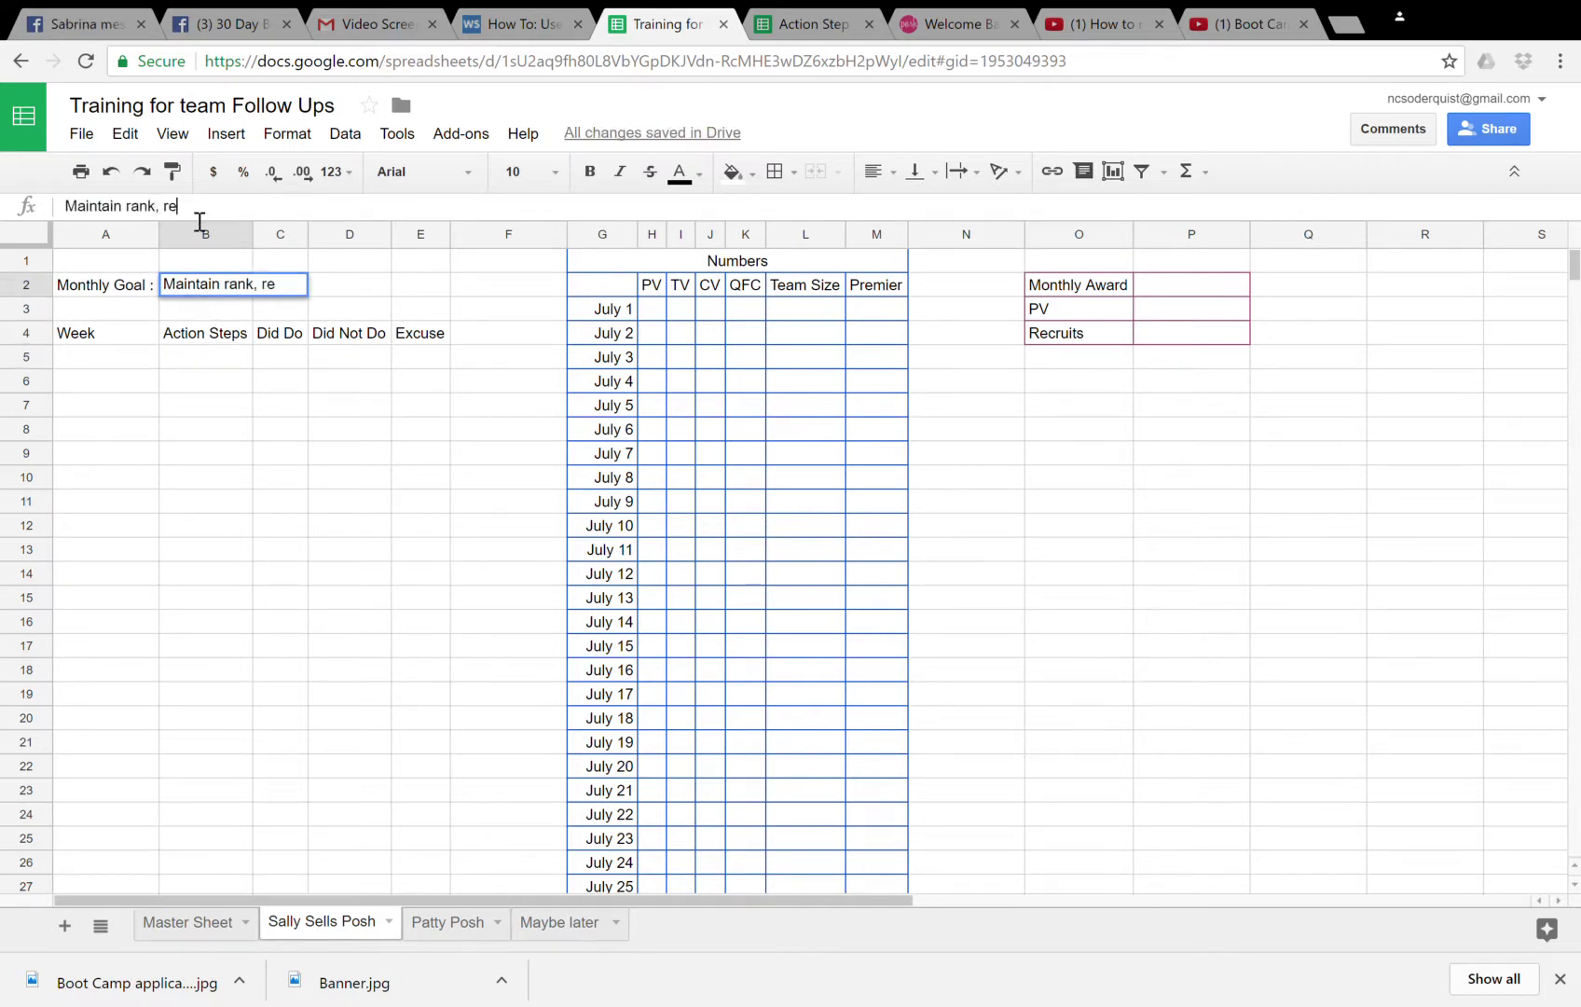
pyautogui.write('cruit 1 person')
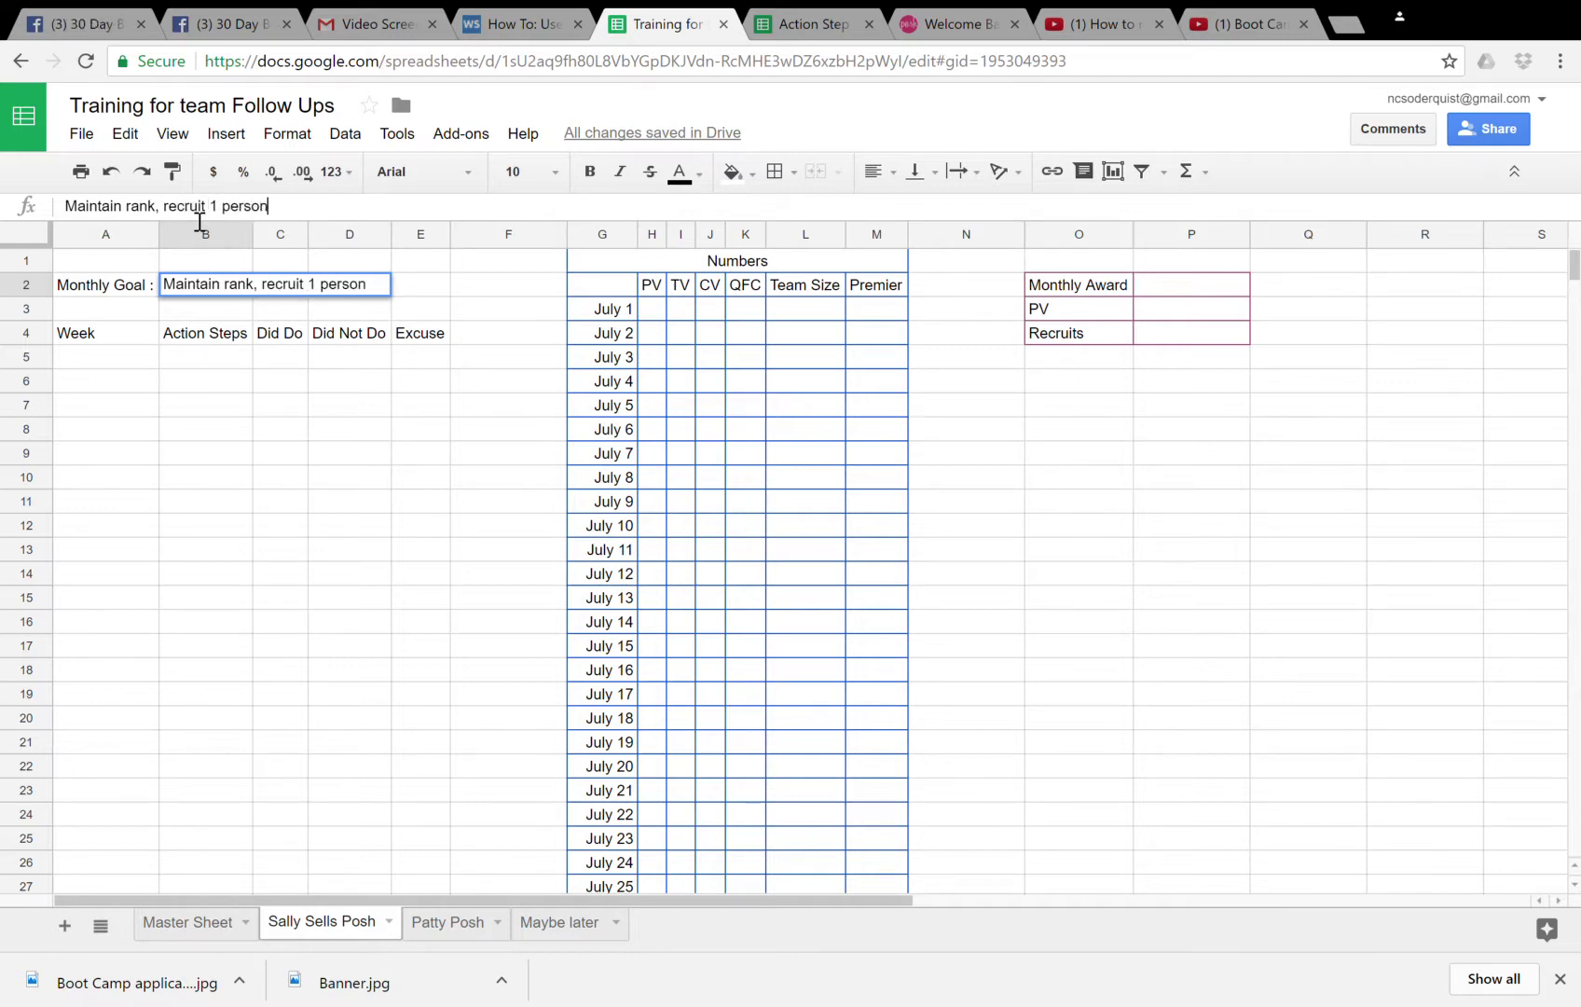
pyautogui.press('Return')
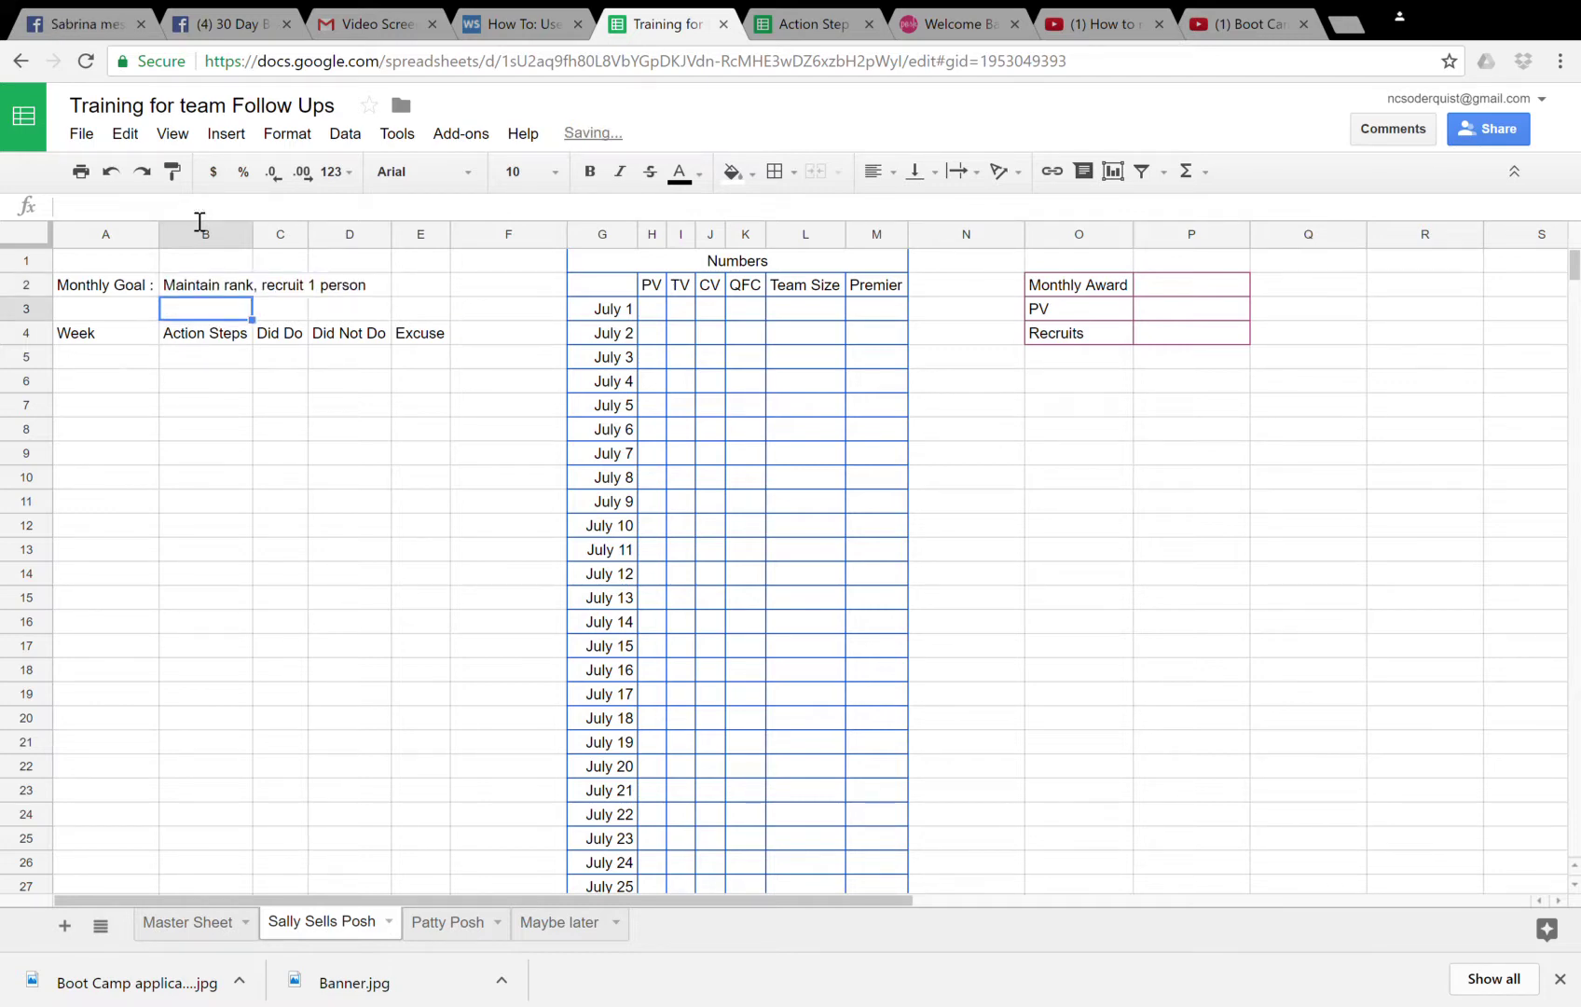
# - Enter 10-17 as the first week under Week
pyautogui.press('Down')
pyautogui.press('Down')
pyautogui.press('Left')
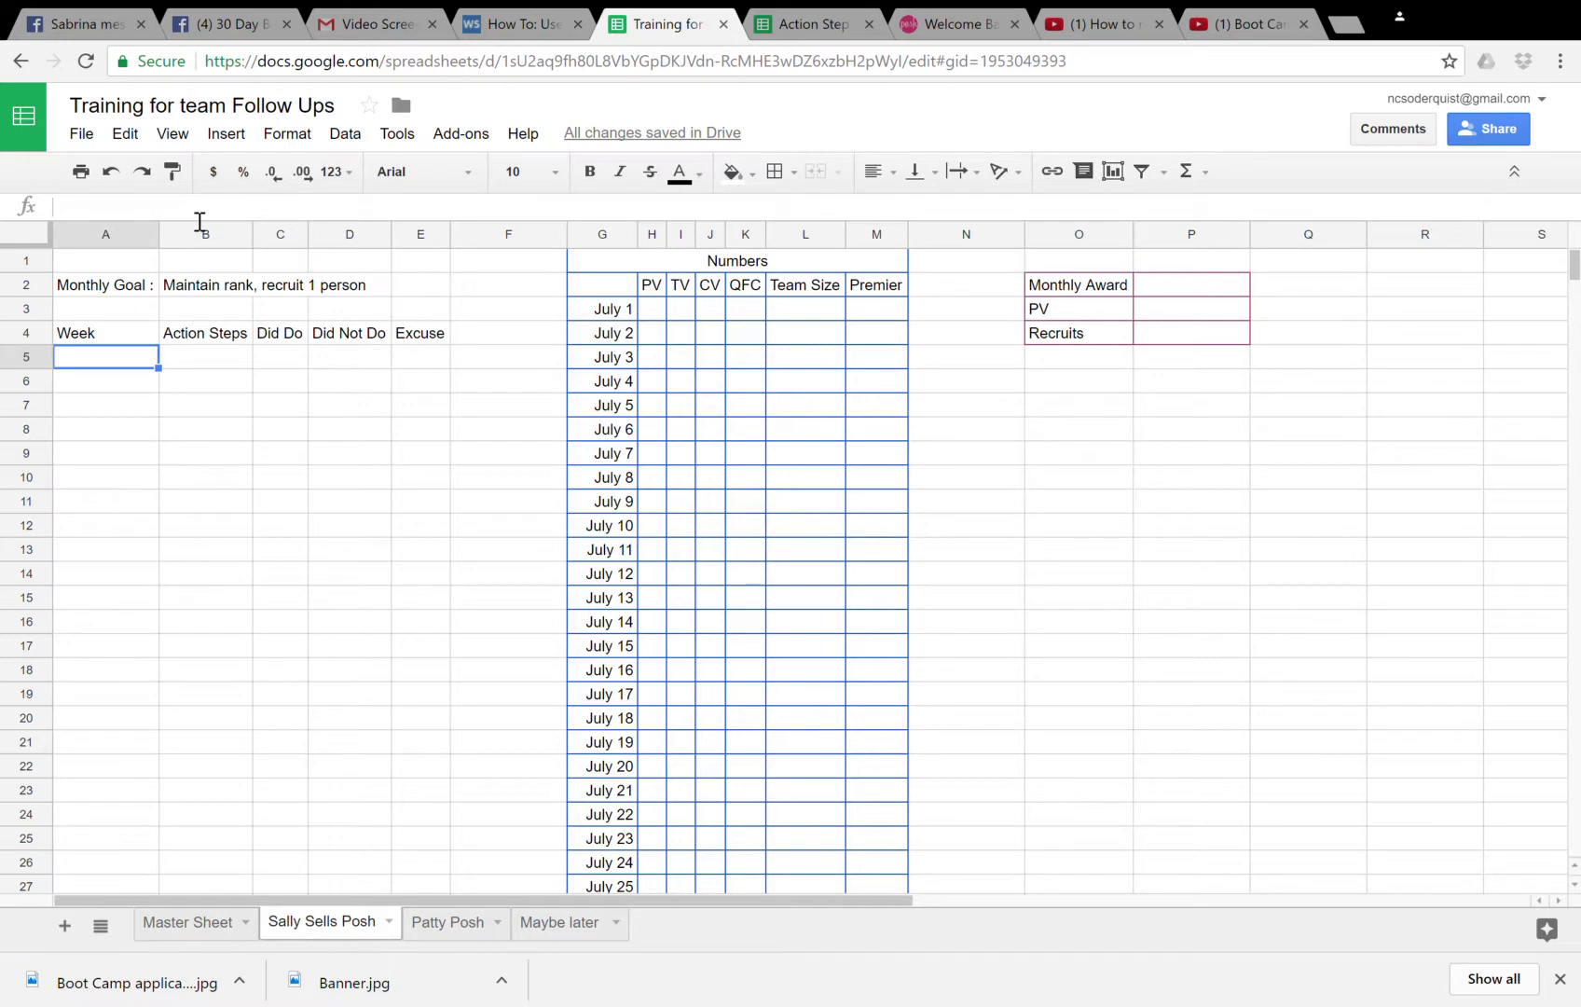
pyautogui.write('10')
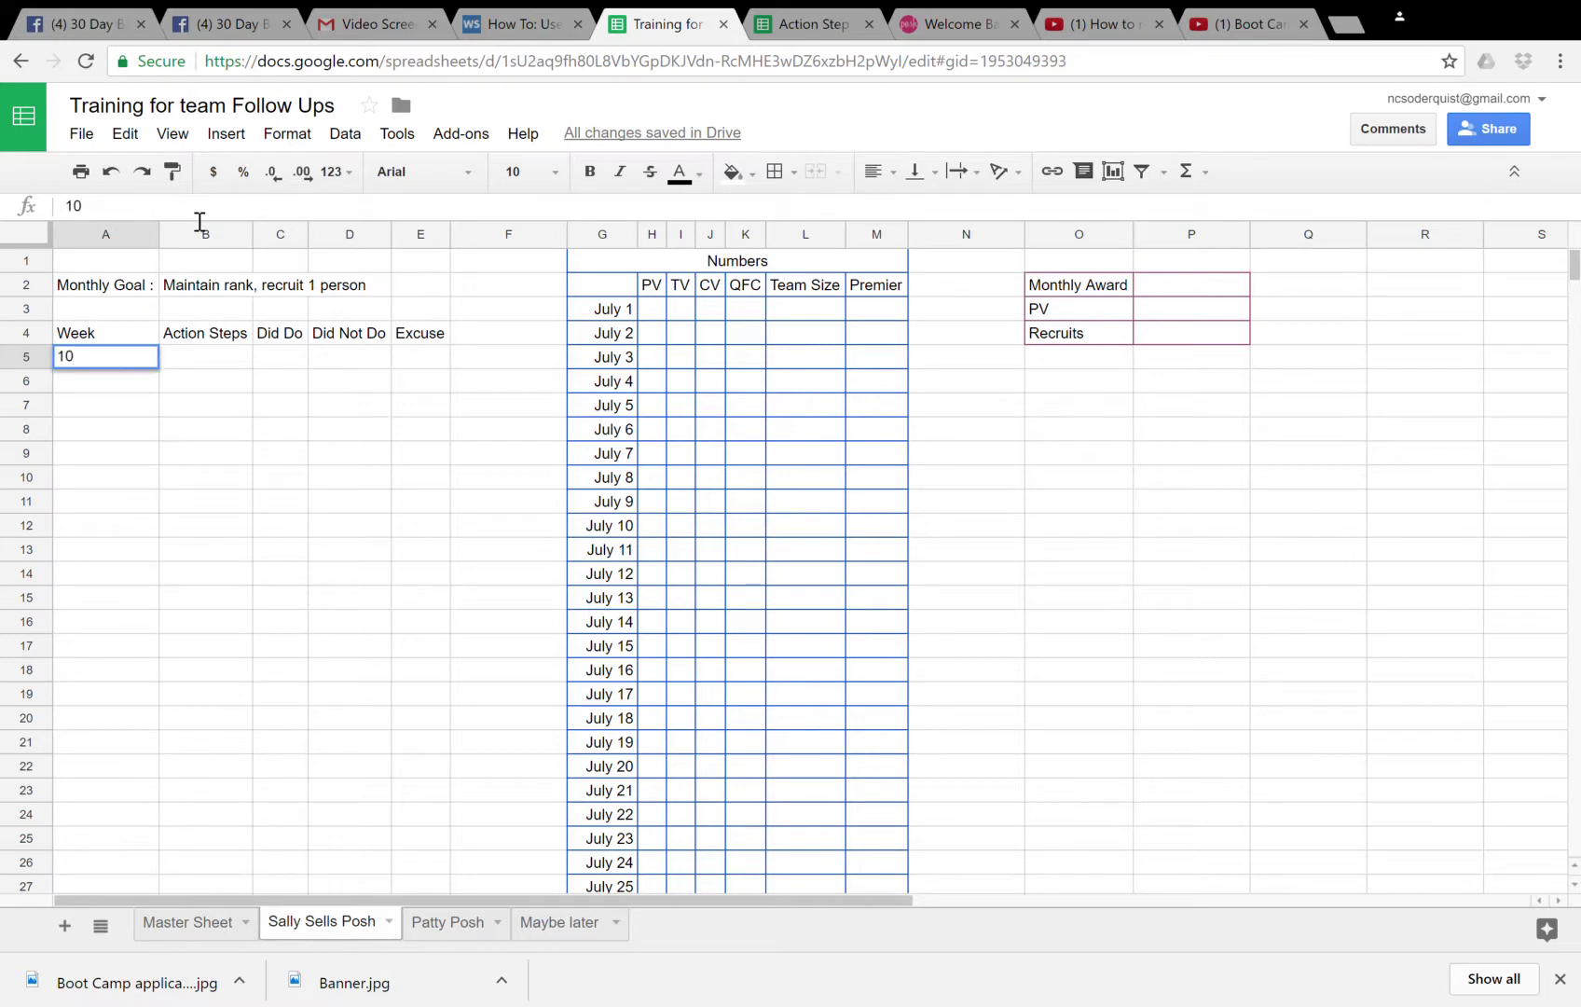
pyautogui.write('-17')
pyautogui.press('Tab')
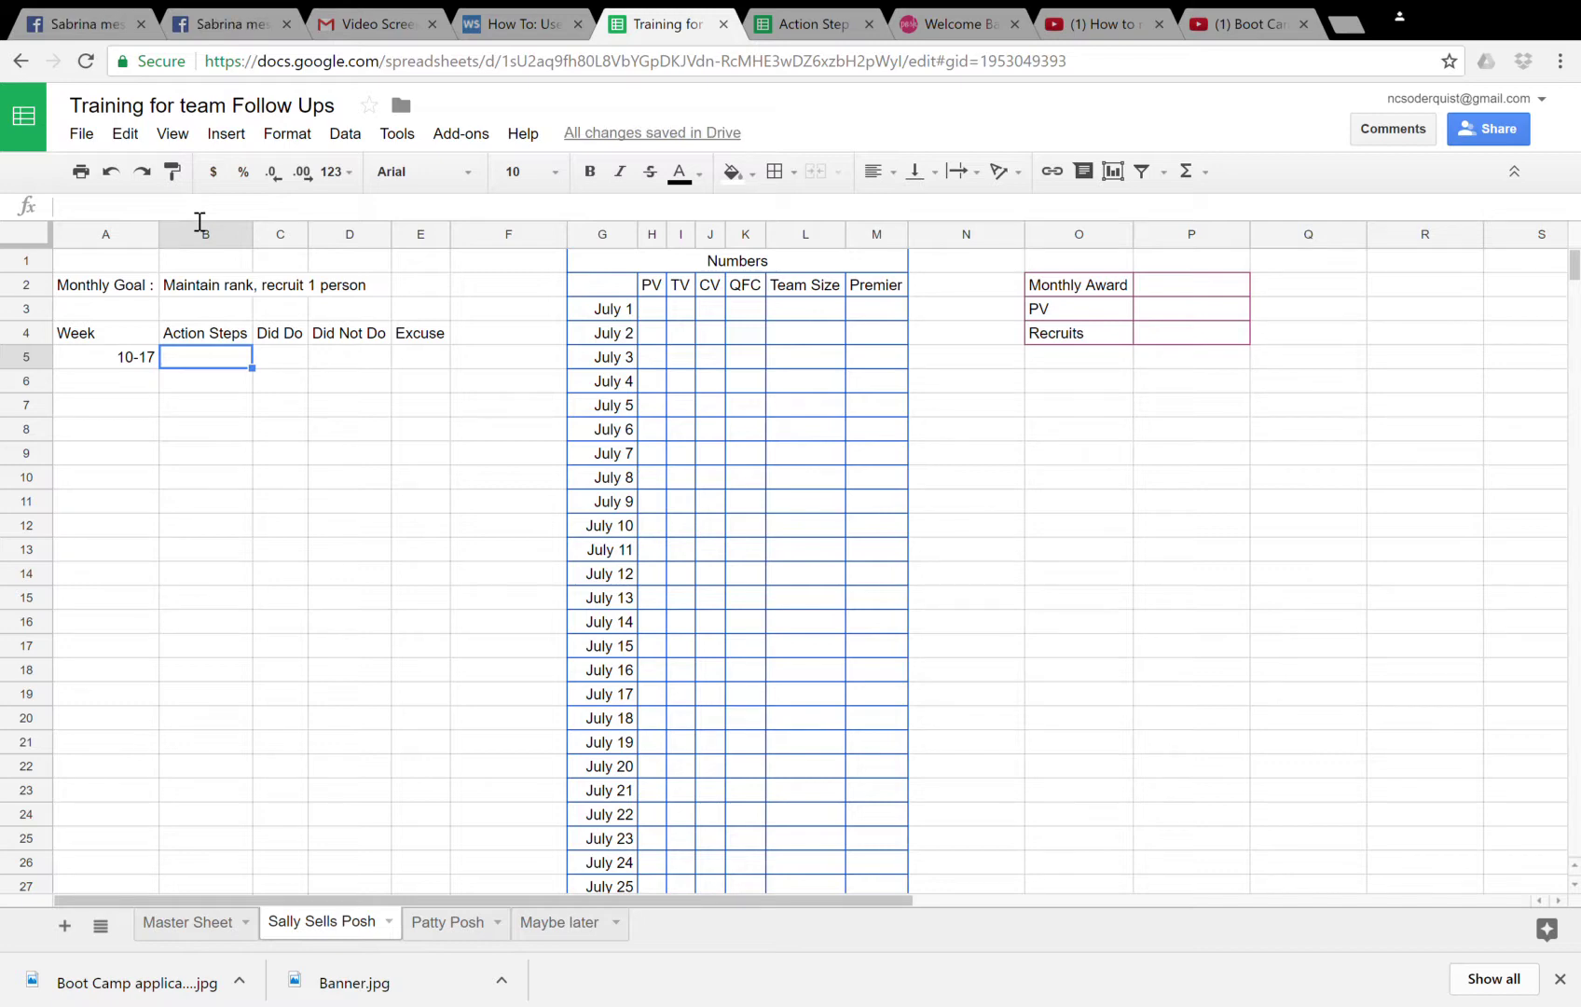
pyautogui.press('Up')
pyautogui.press('Up')
pyautogui.press('Up')
pyautogui.press('Up')
pyautogui.press('Down')
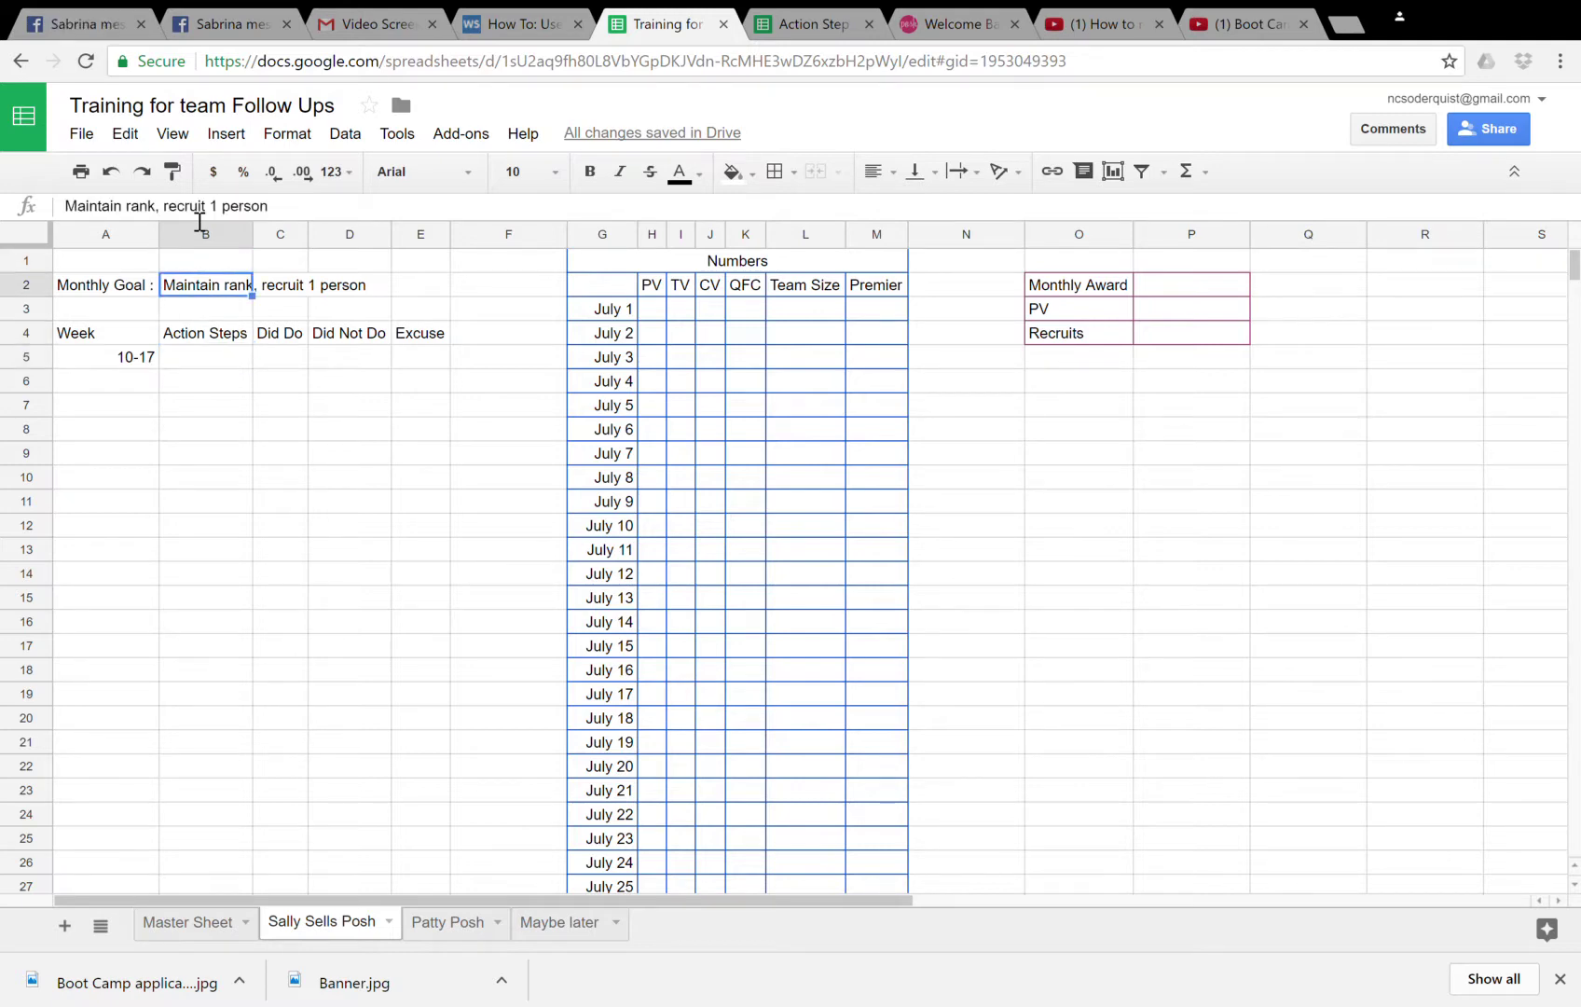
pyautogui.press('Down')
pyautogui.press('Down')
pyautogui.press('Down')
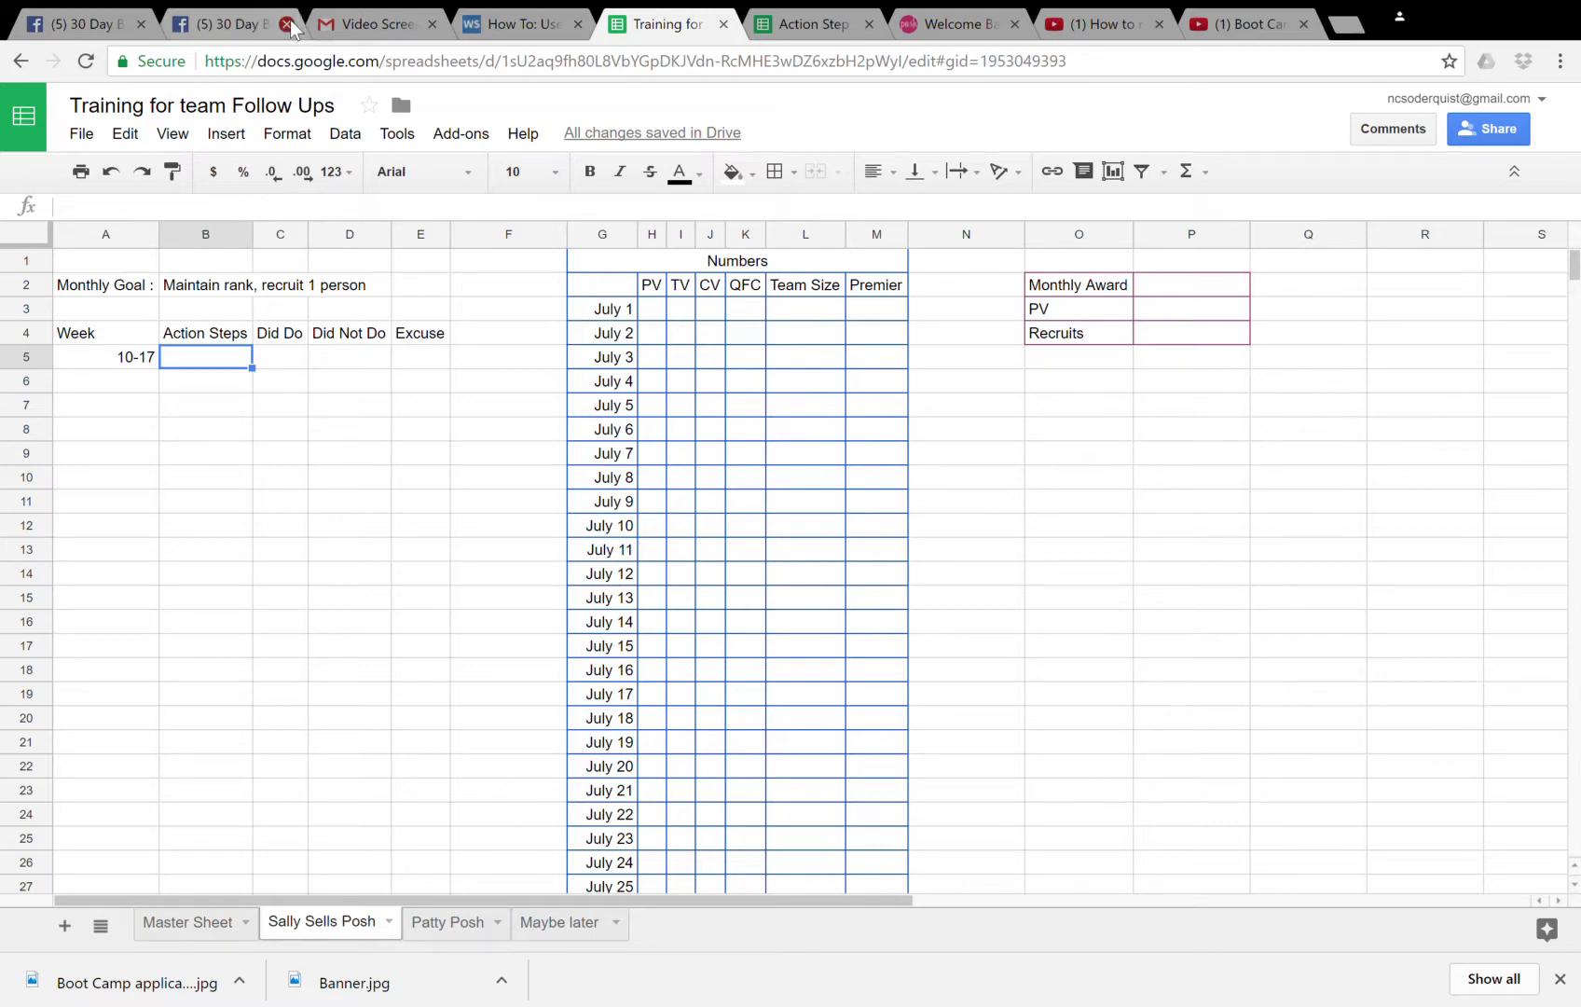
# - Close the two leftmost unneeded browser tabs
pyautogui.click(141, 24)
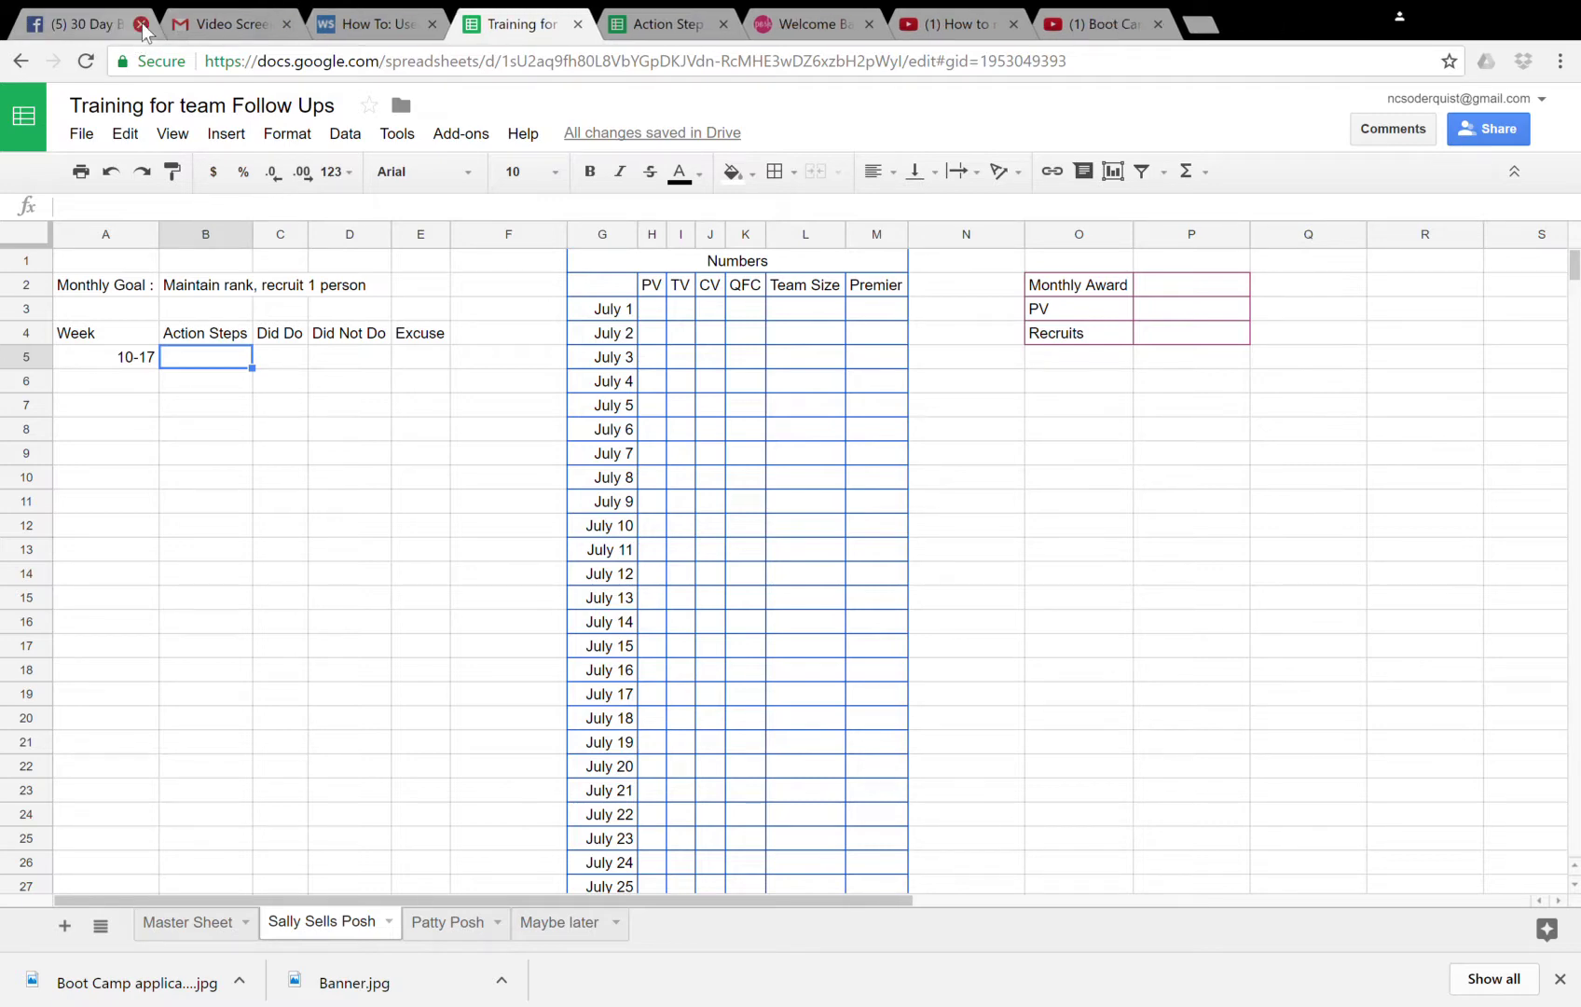
pyautogui.click(141, 24)
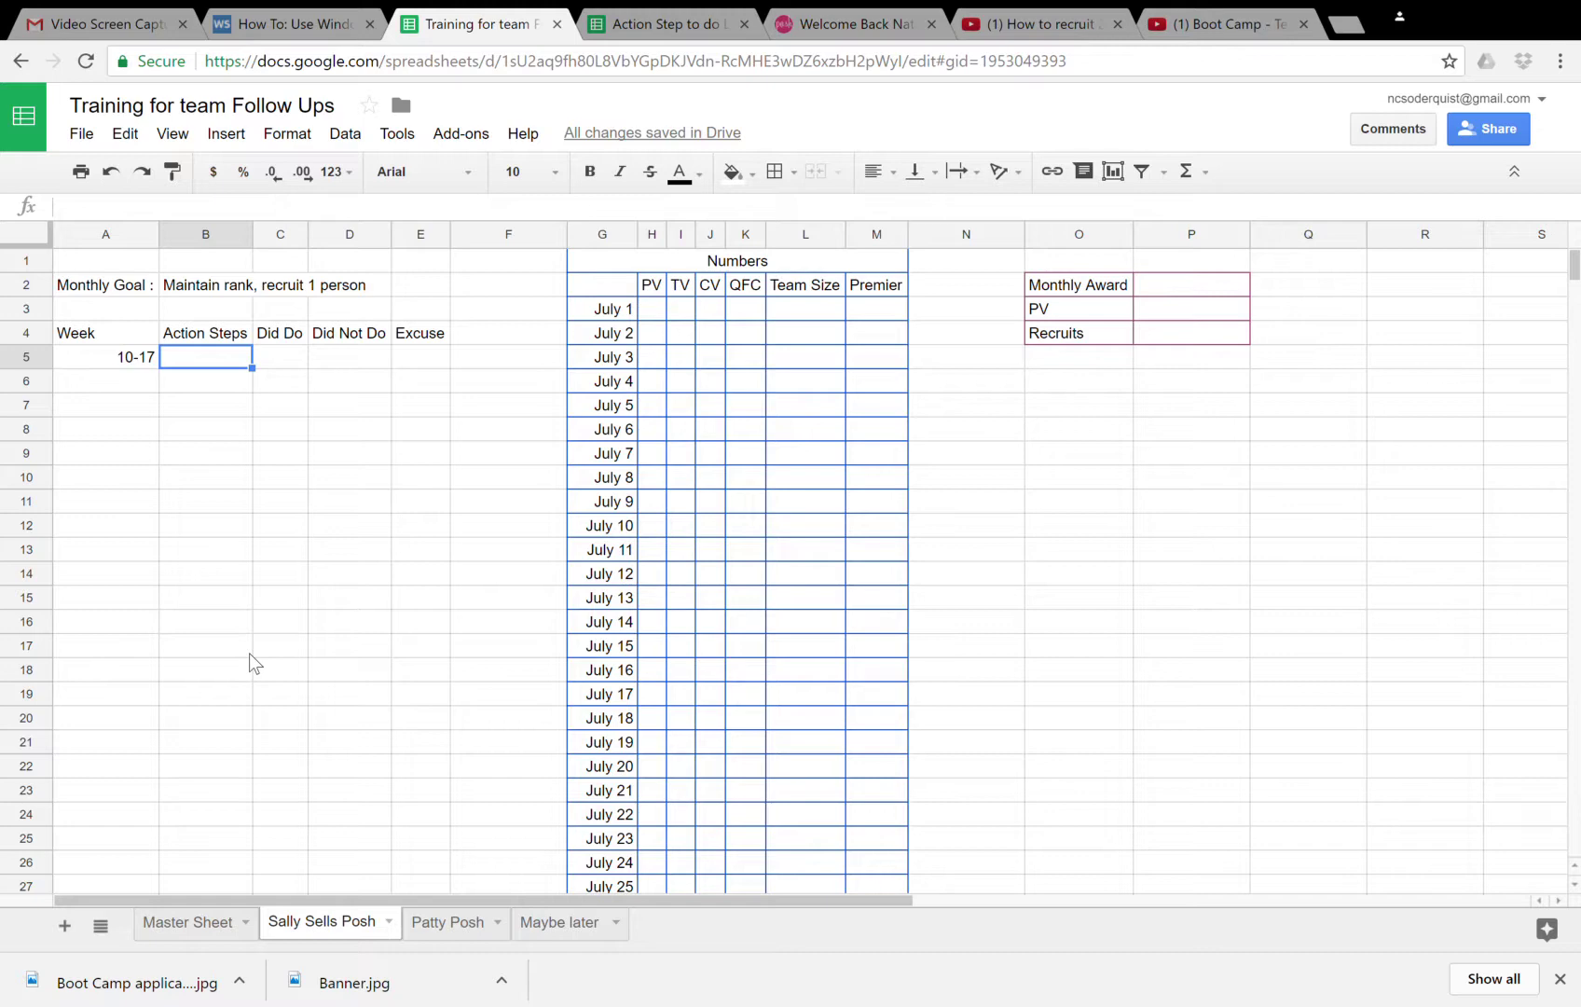
# - Enter 'Follow up customers' and 'Send Thanks you' as the first two action steps
pyautogui.write('Follow up customer')
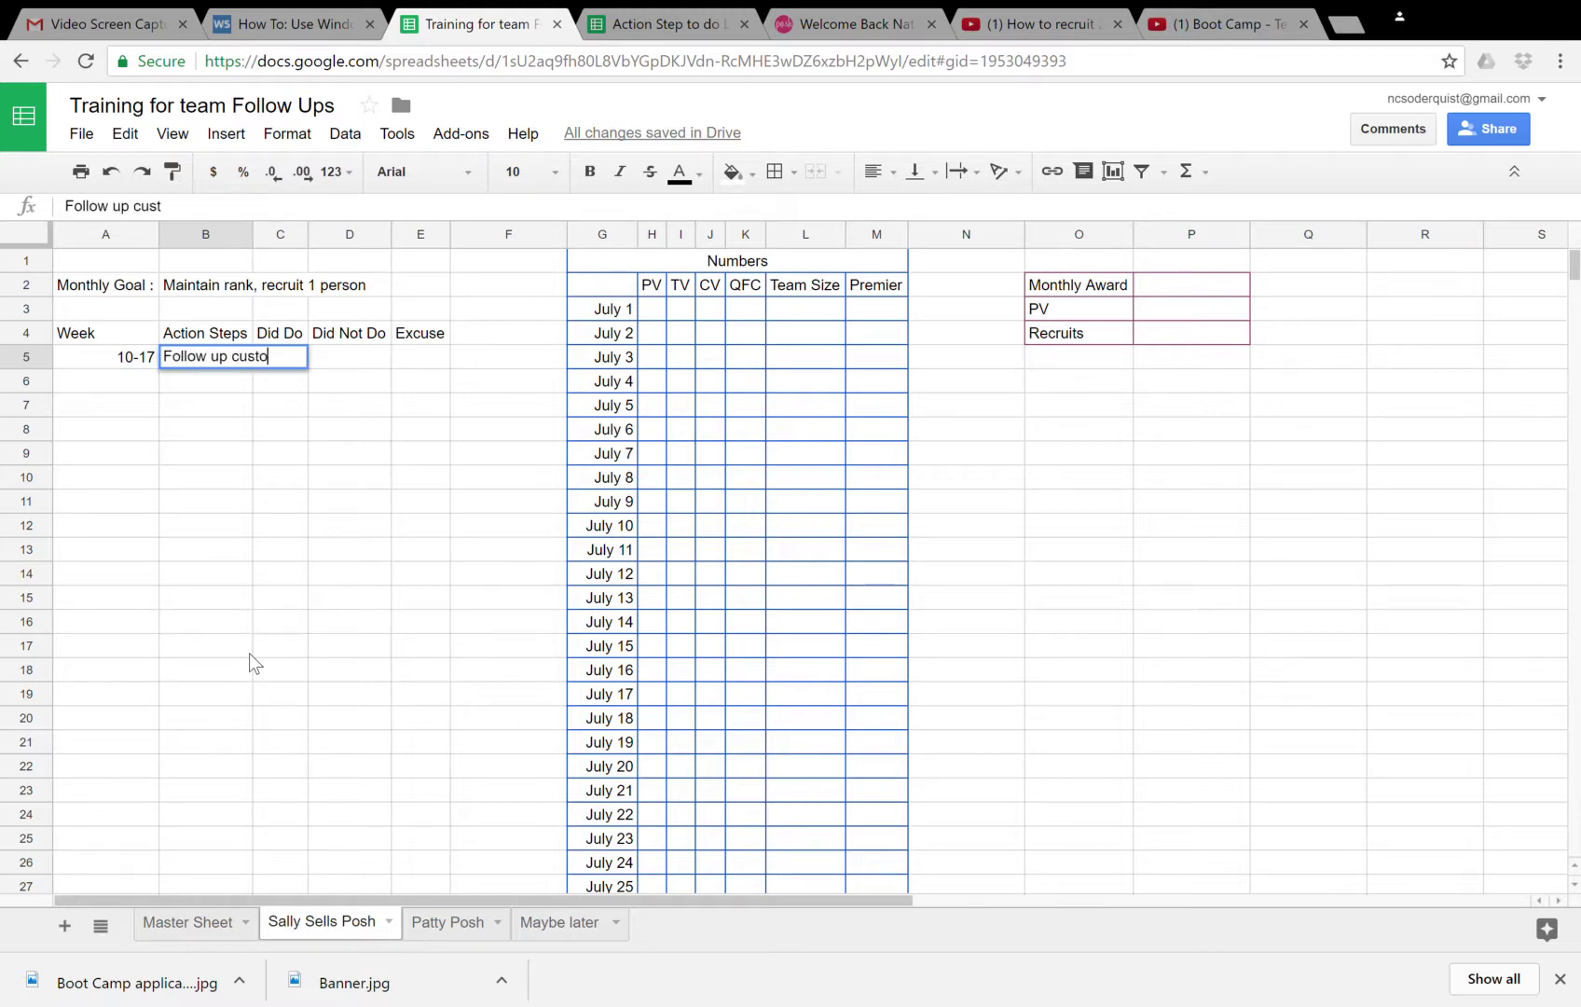
pyautogui.press('BackSpace')
pyautogui.press('BackSpace')
pyautogui.write('es')
pyautogui.press('BackSpace')
pyautogui.write('rs')
pyautogui.press('Return')
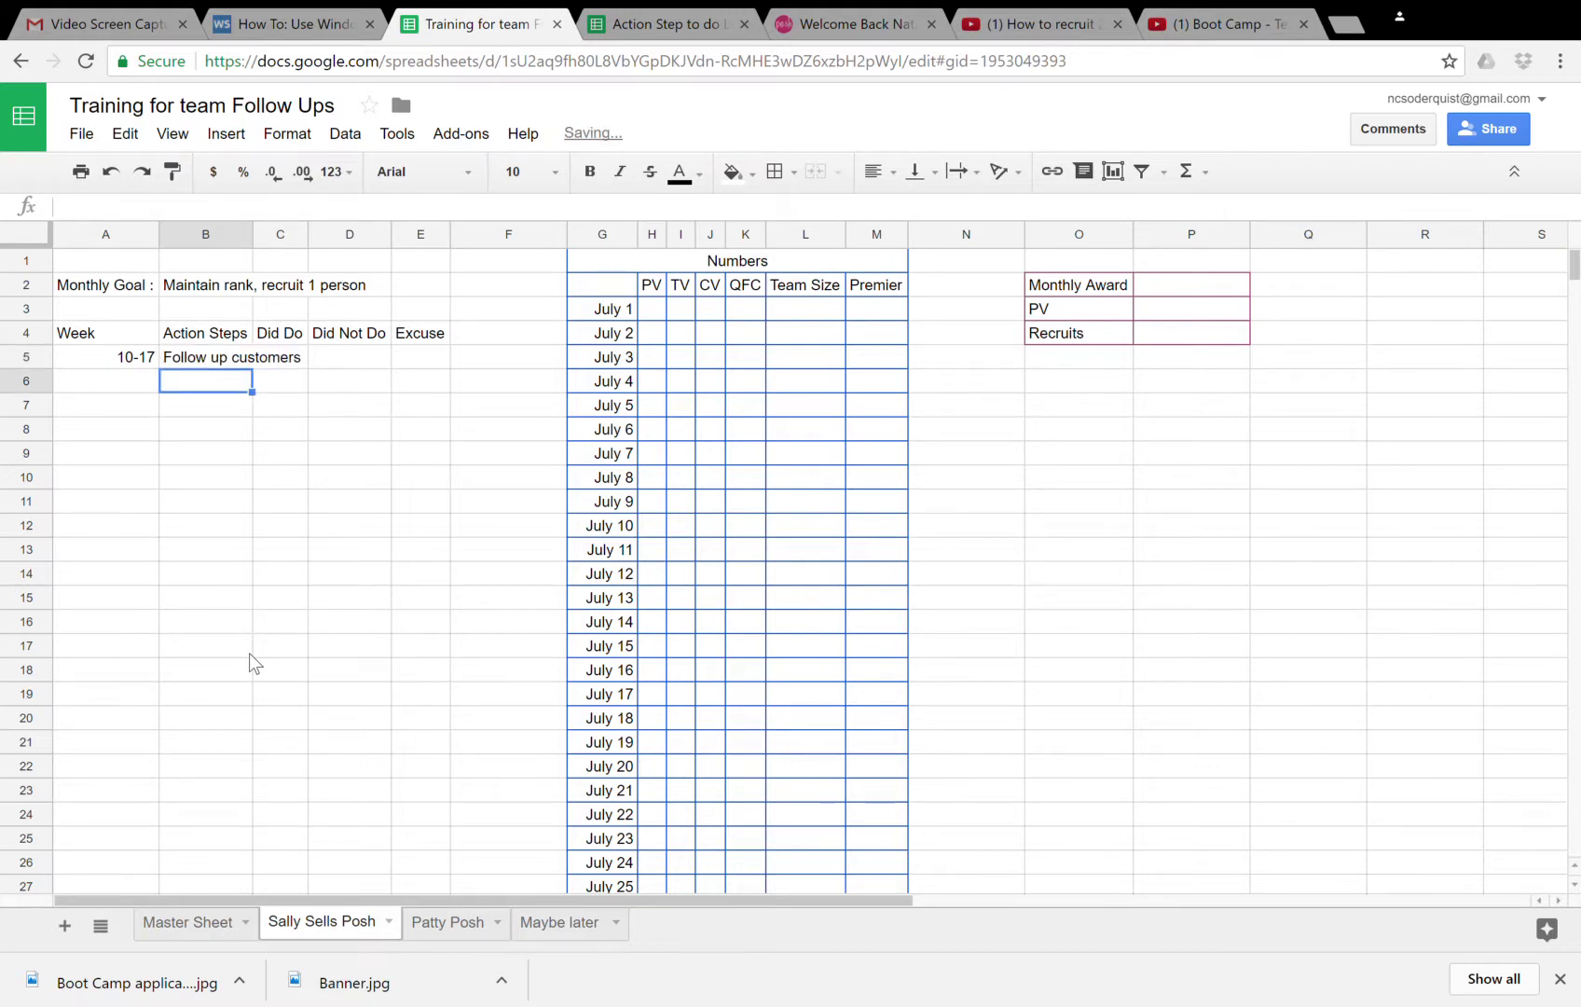
pyautogui.write('End')
pyautogui.press('BackSpace')
pyautogui.press('BackSpace')
pyautogui.press('BackSpace')
pyautogui.write('SEnd')
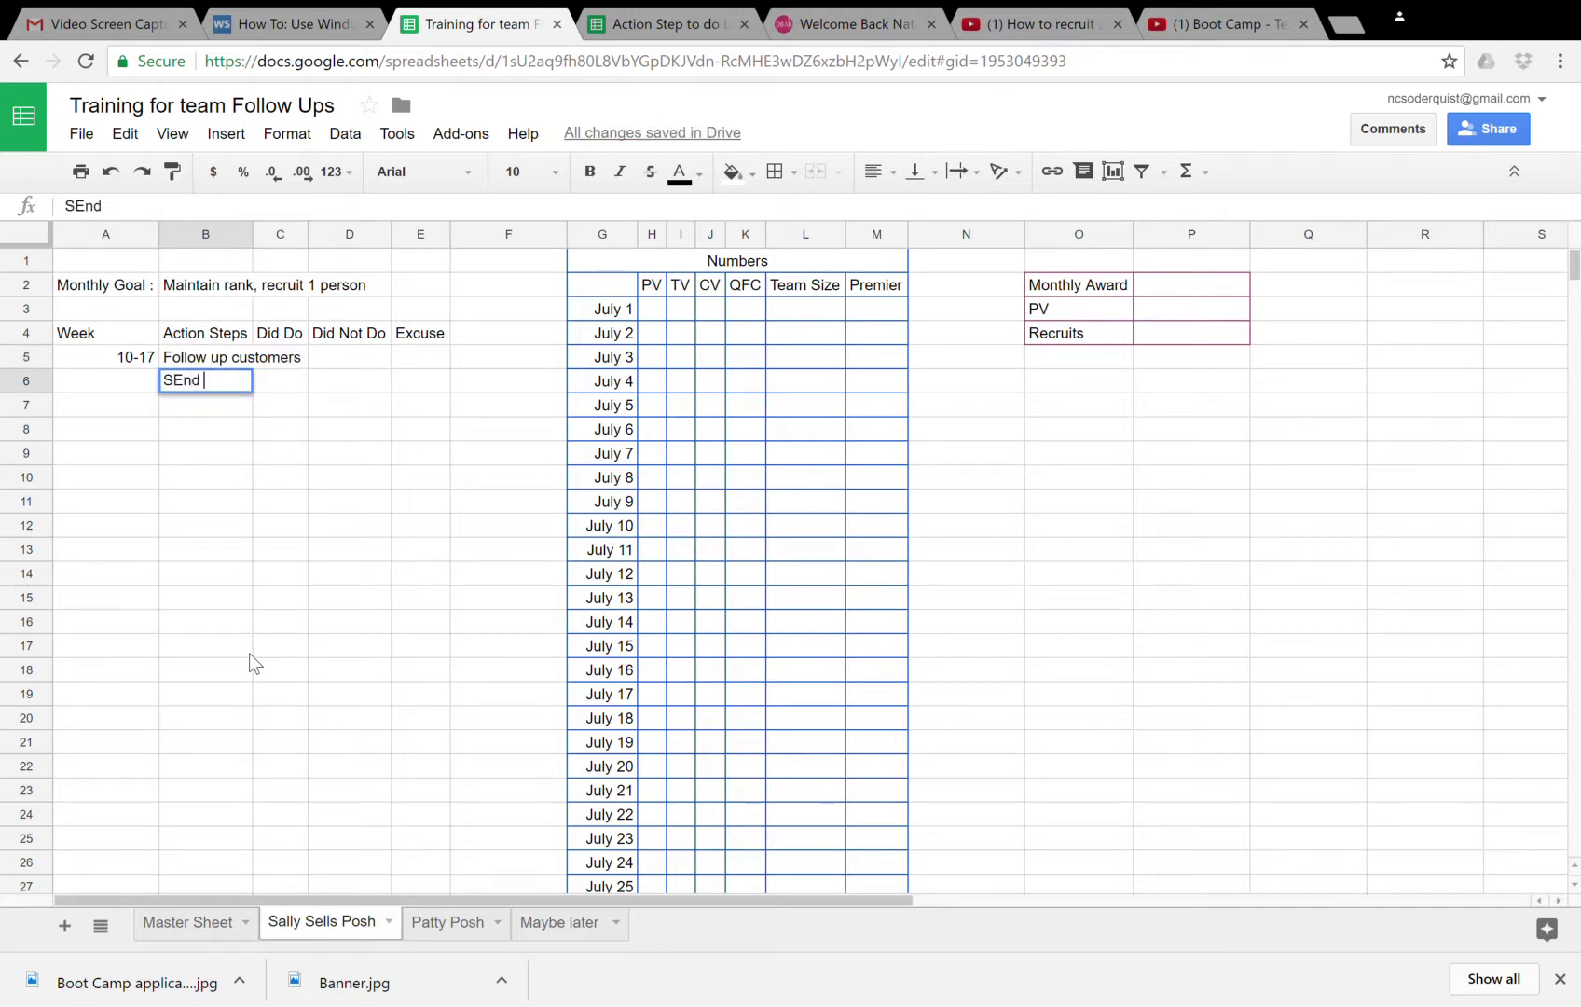
pyautogui.press('BackSpace')
pyautogui.press('BackSpace')
pyautogui.press('BackSpace')
pyautogui.press('BackSpace')
pyautogui.write('end Thanks yo')
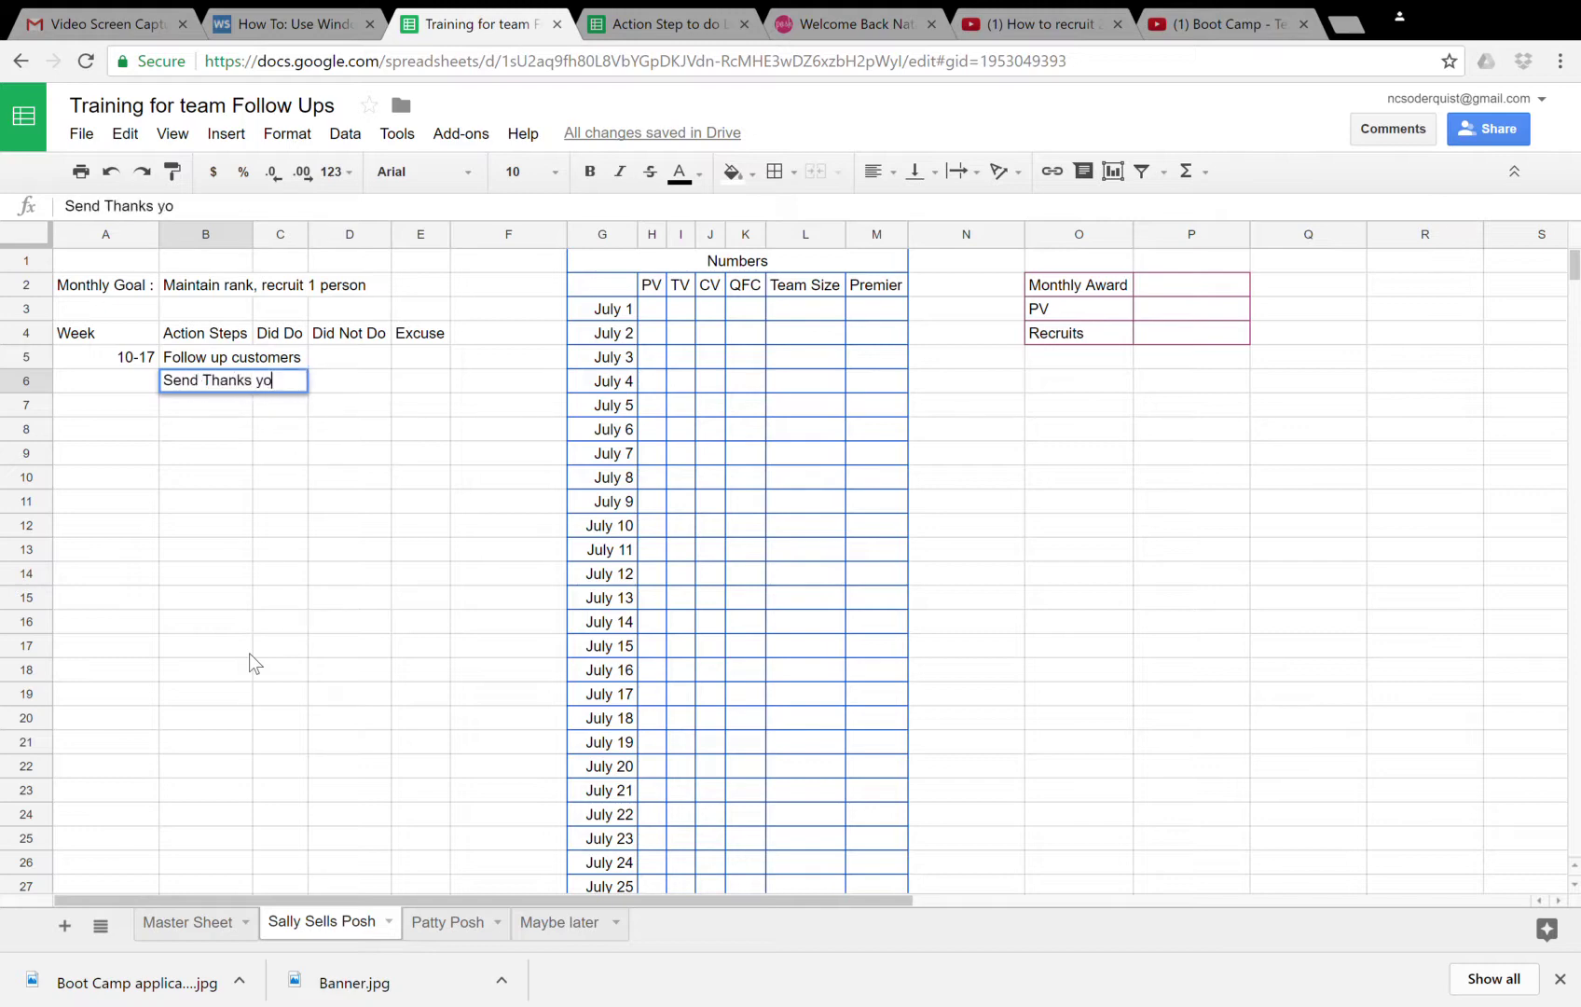
pyautogui.write('u')
pyautogui.press('Return')
# - Add 'Book Parties' as the third action step
pyautogui.write('book')
pyautogui.press('BackSpace')
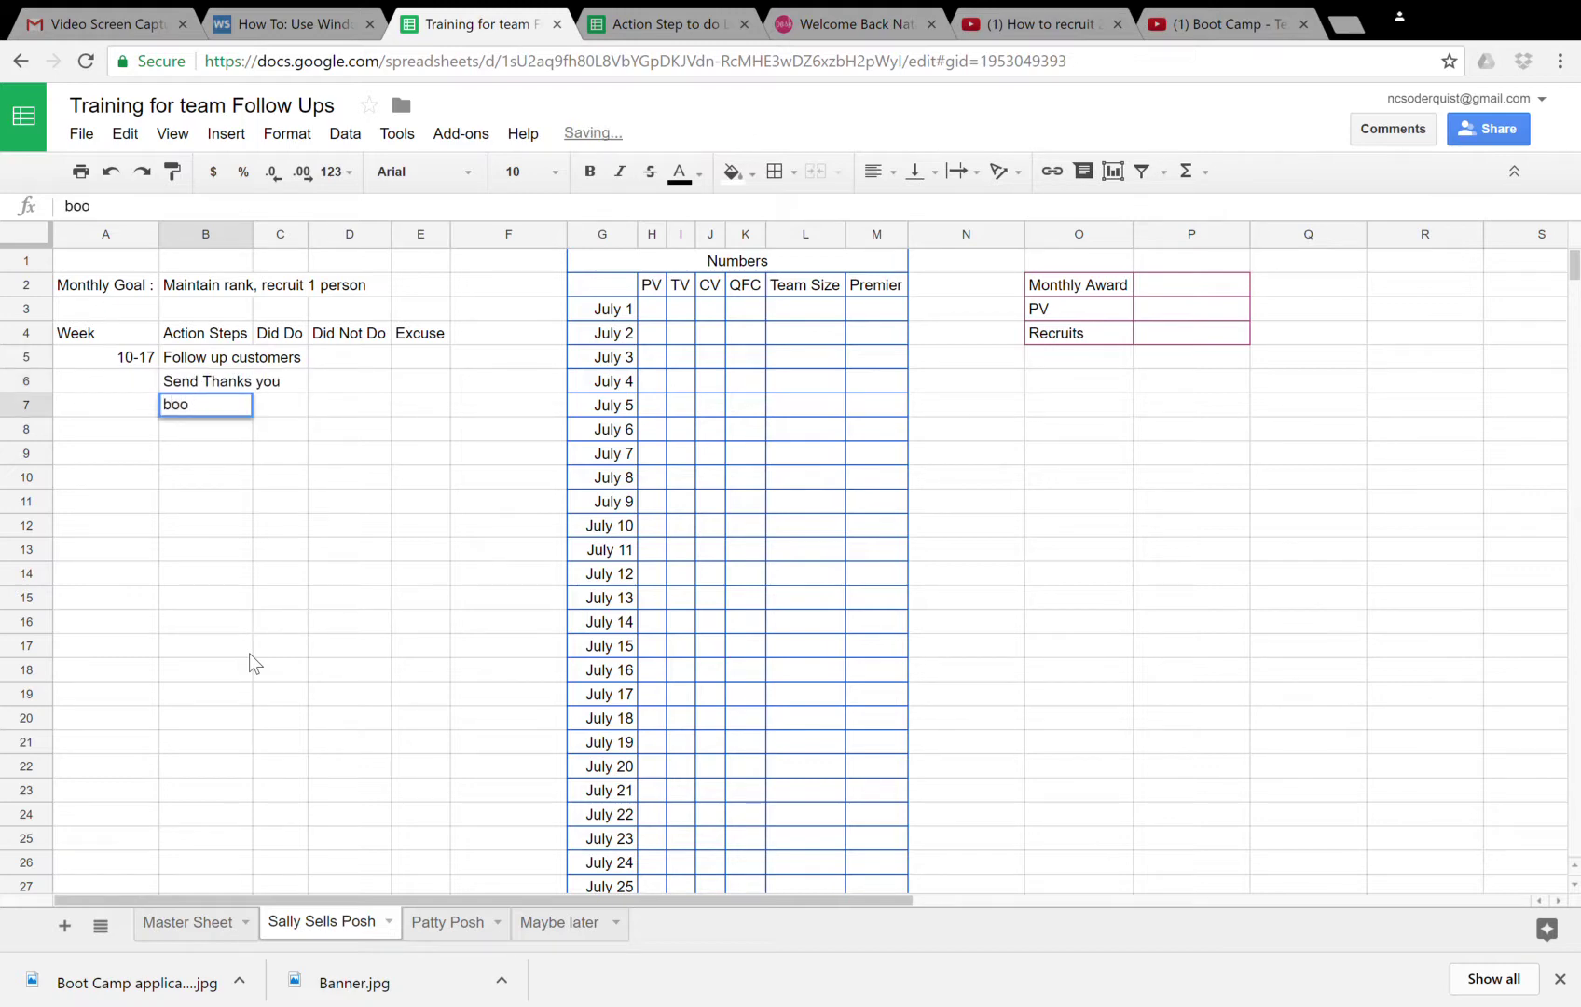
pyautogui.press('BackSpace')
pyautogui.press('BackSpace')
pyautogui.press('BackSpace')
pyautogui.write('Book P')
pyautogui.press('BackSpace')
pyautogui.write('Par')
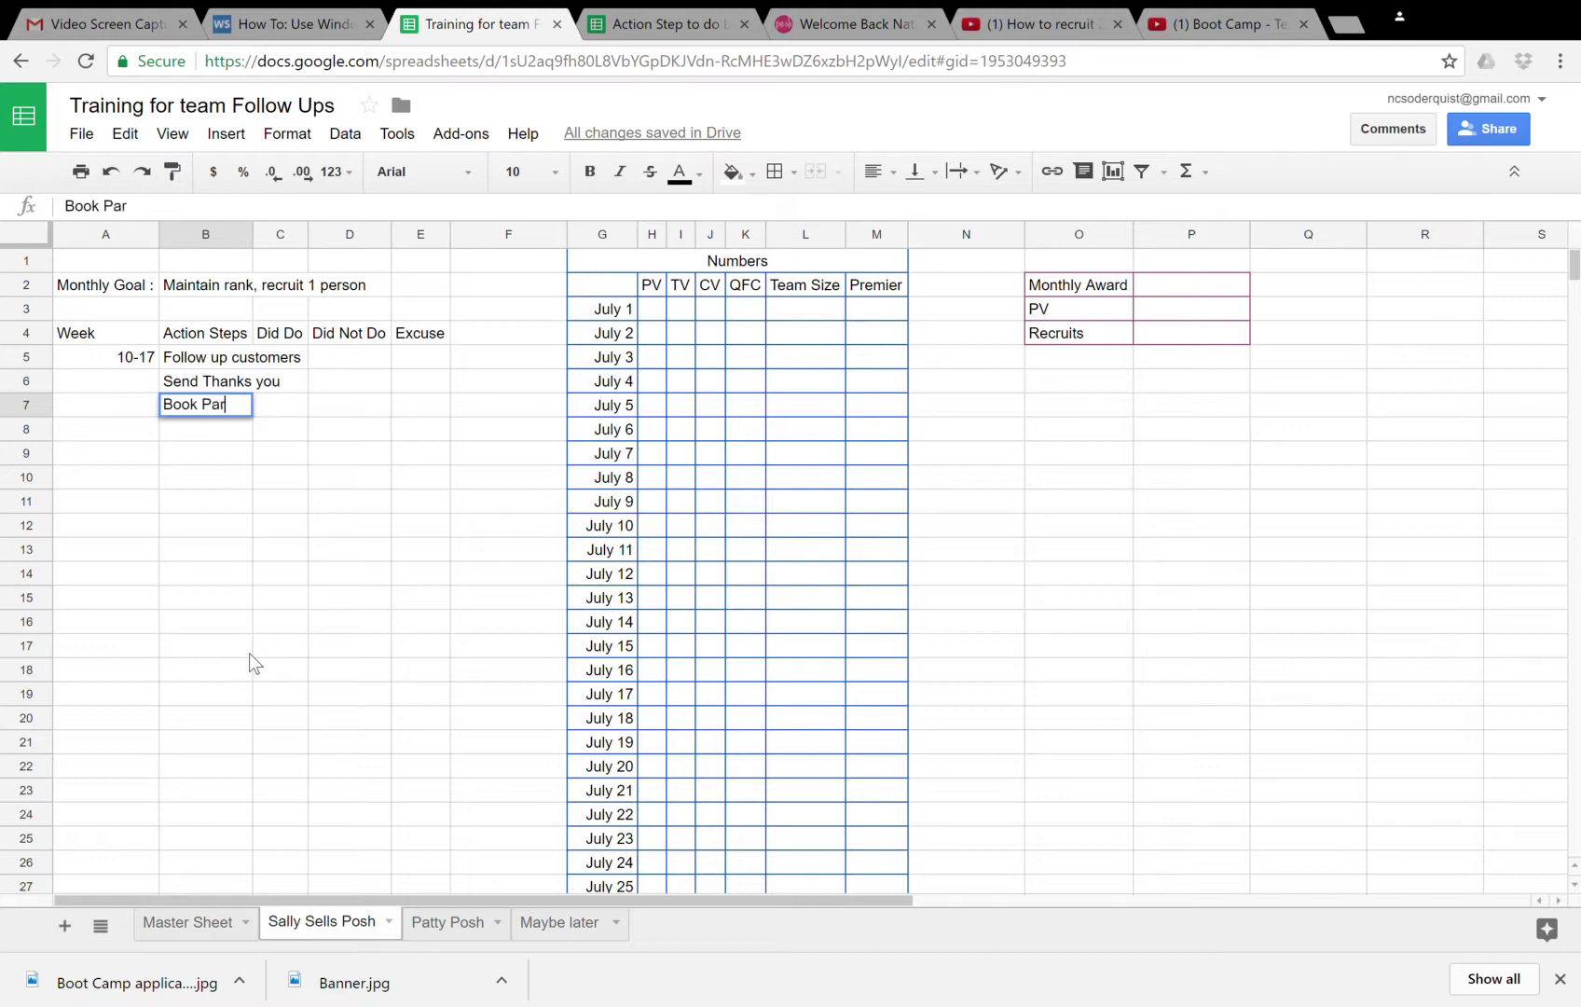
pyautogui.write('ties')
pyautogui.press('Tab')
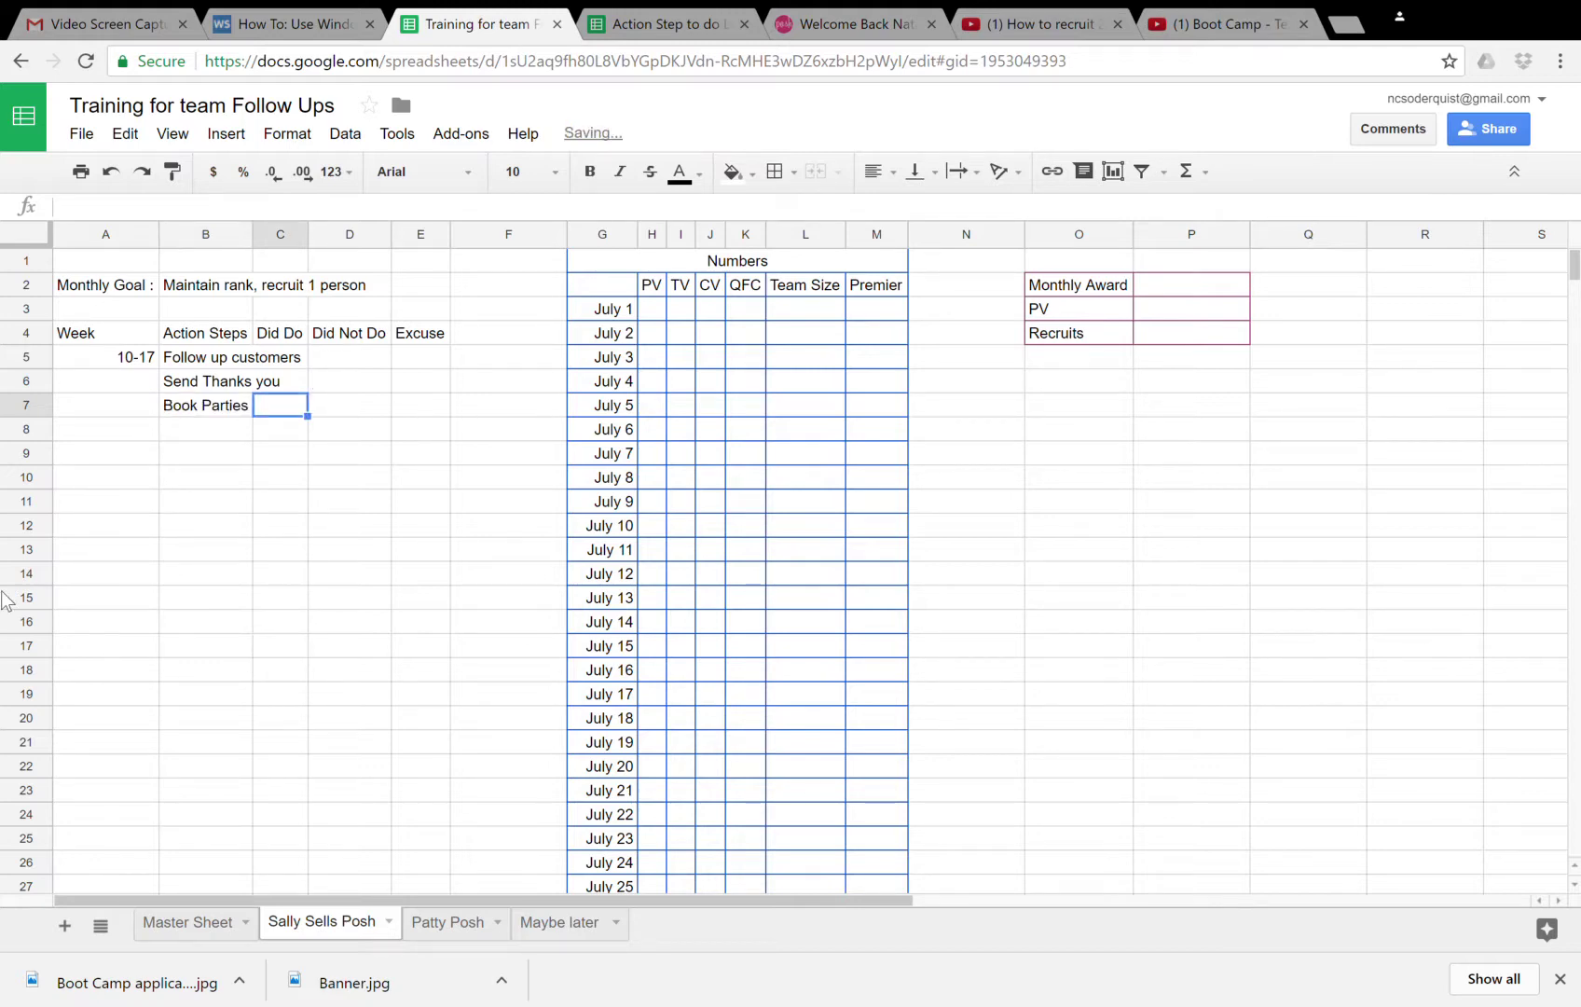
# - Widen column B so the action steps fit
pyautogui.click(212, 236)
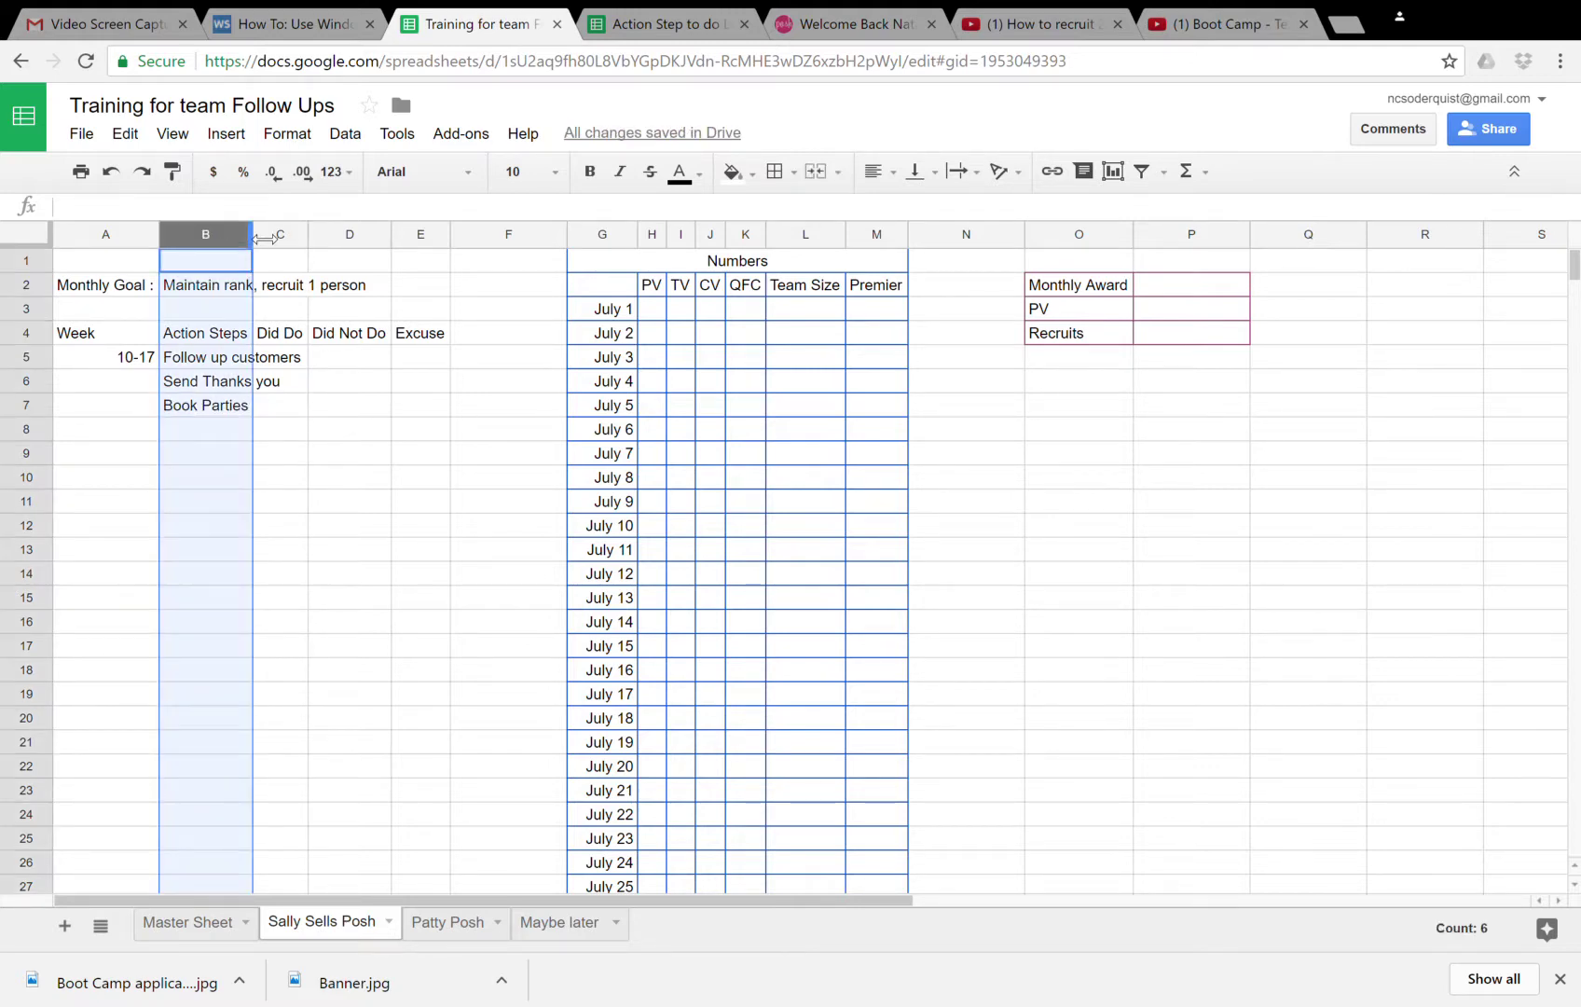
pyautogui.moveTo(264, 238); pyautogui.dragTo(383, 238)
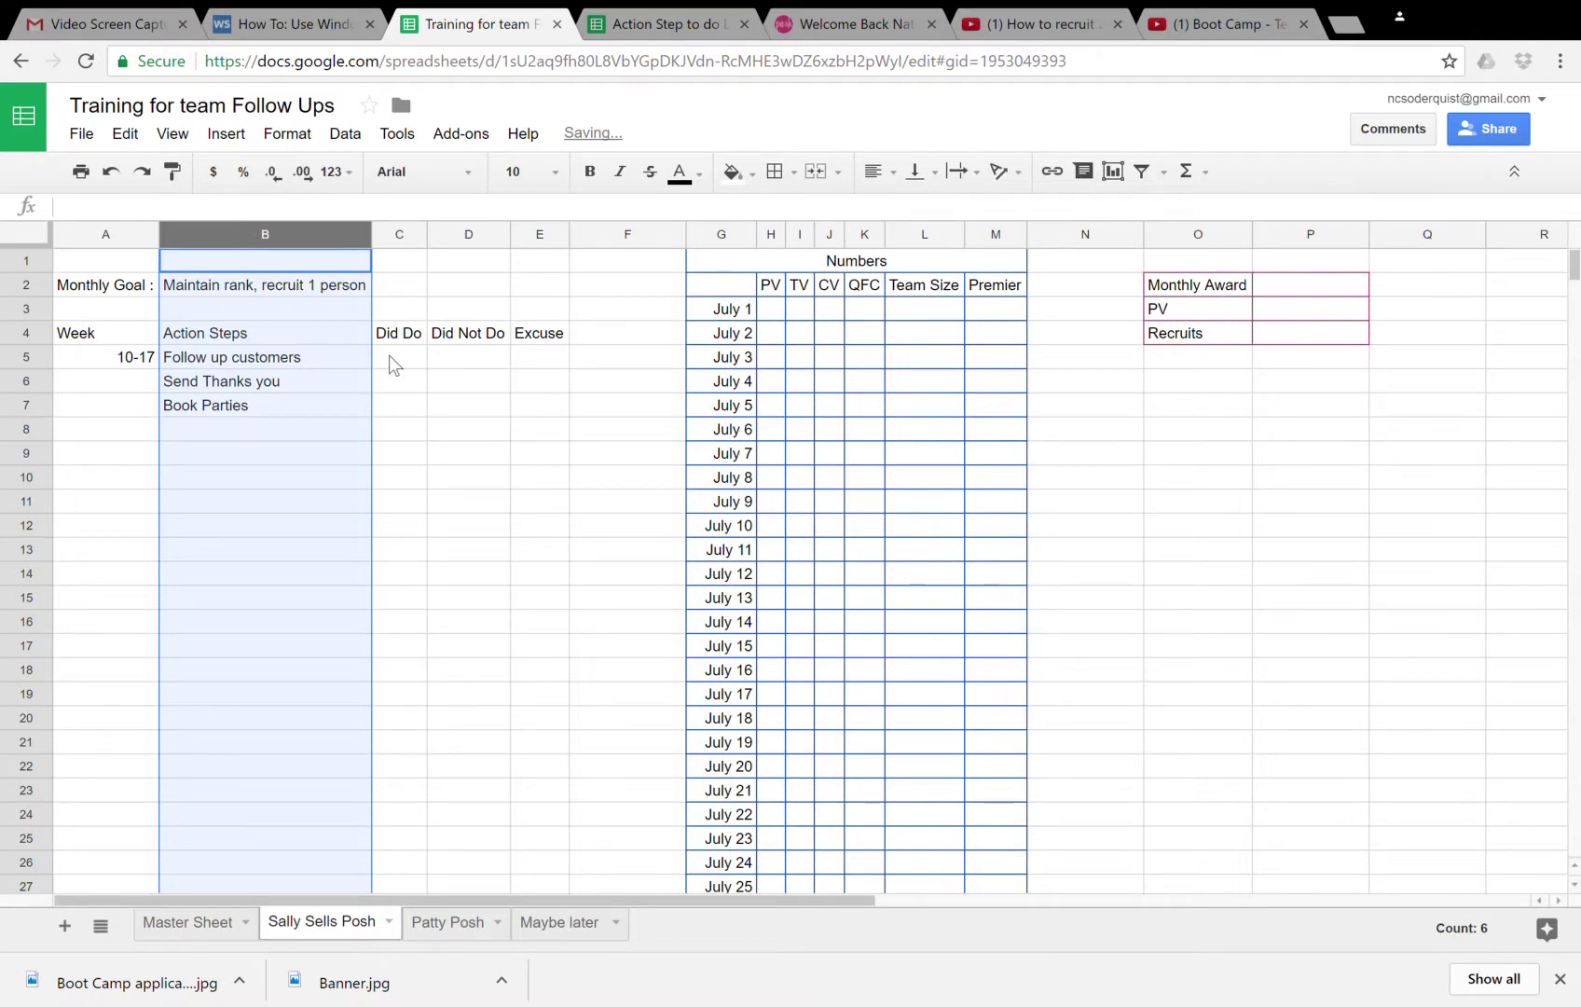
pyautogui.click(388, 356)
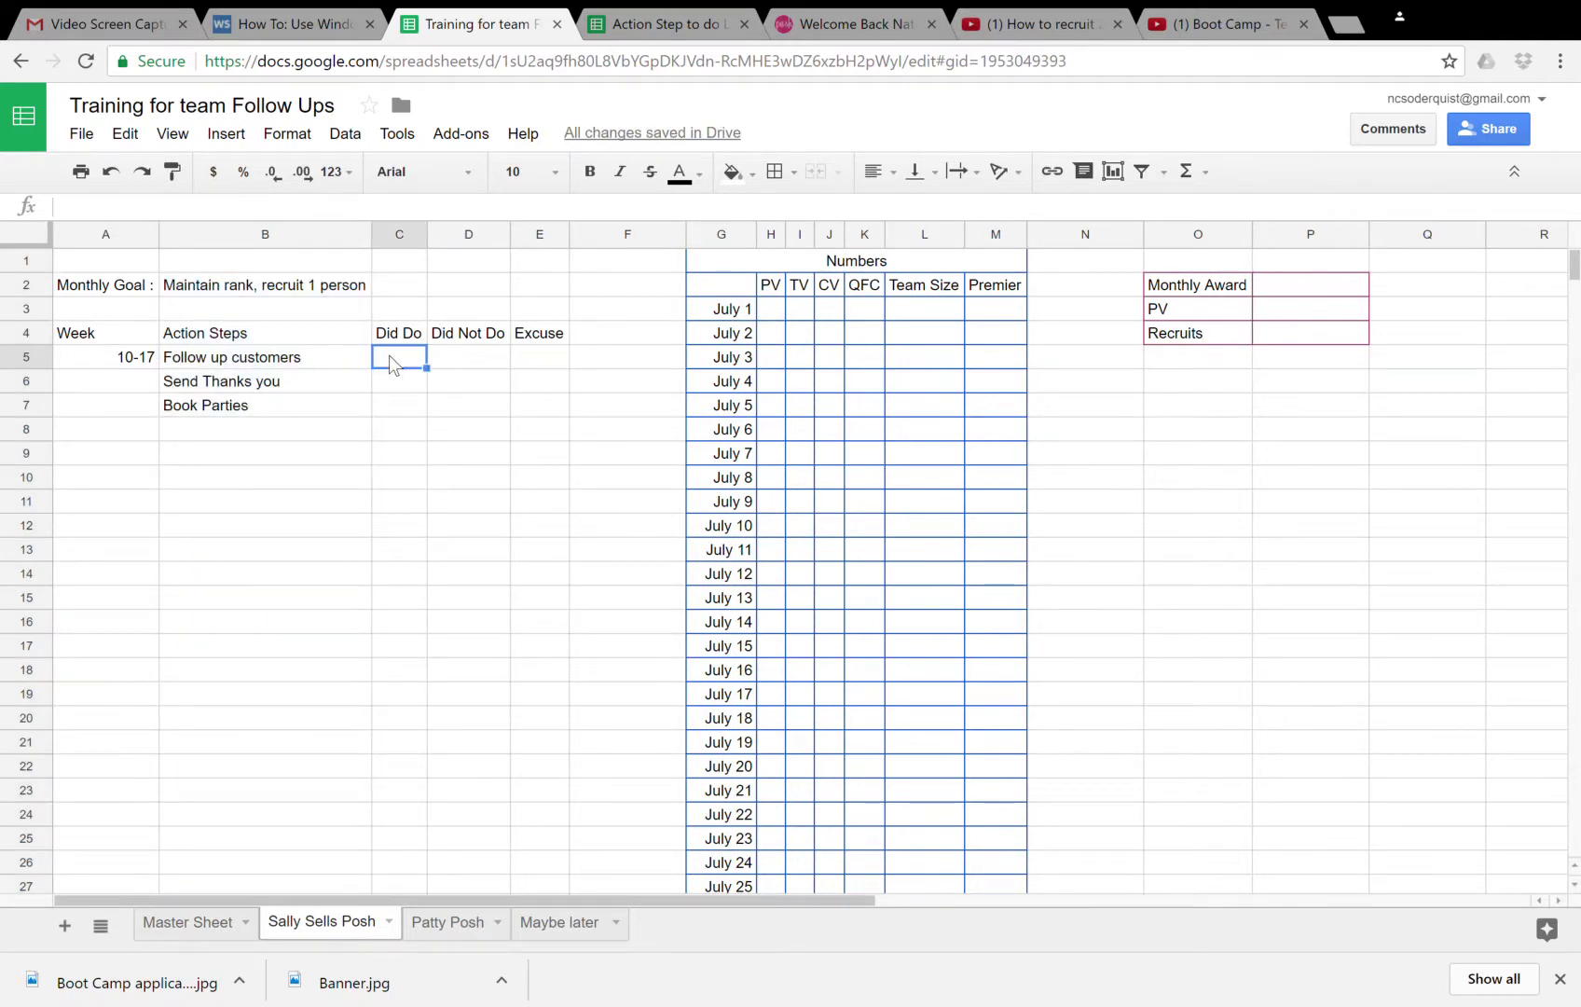
pyautogui.press('Down')
pyautogui.press('Down')
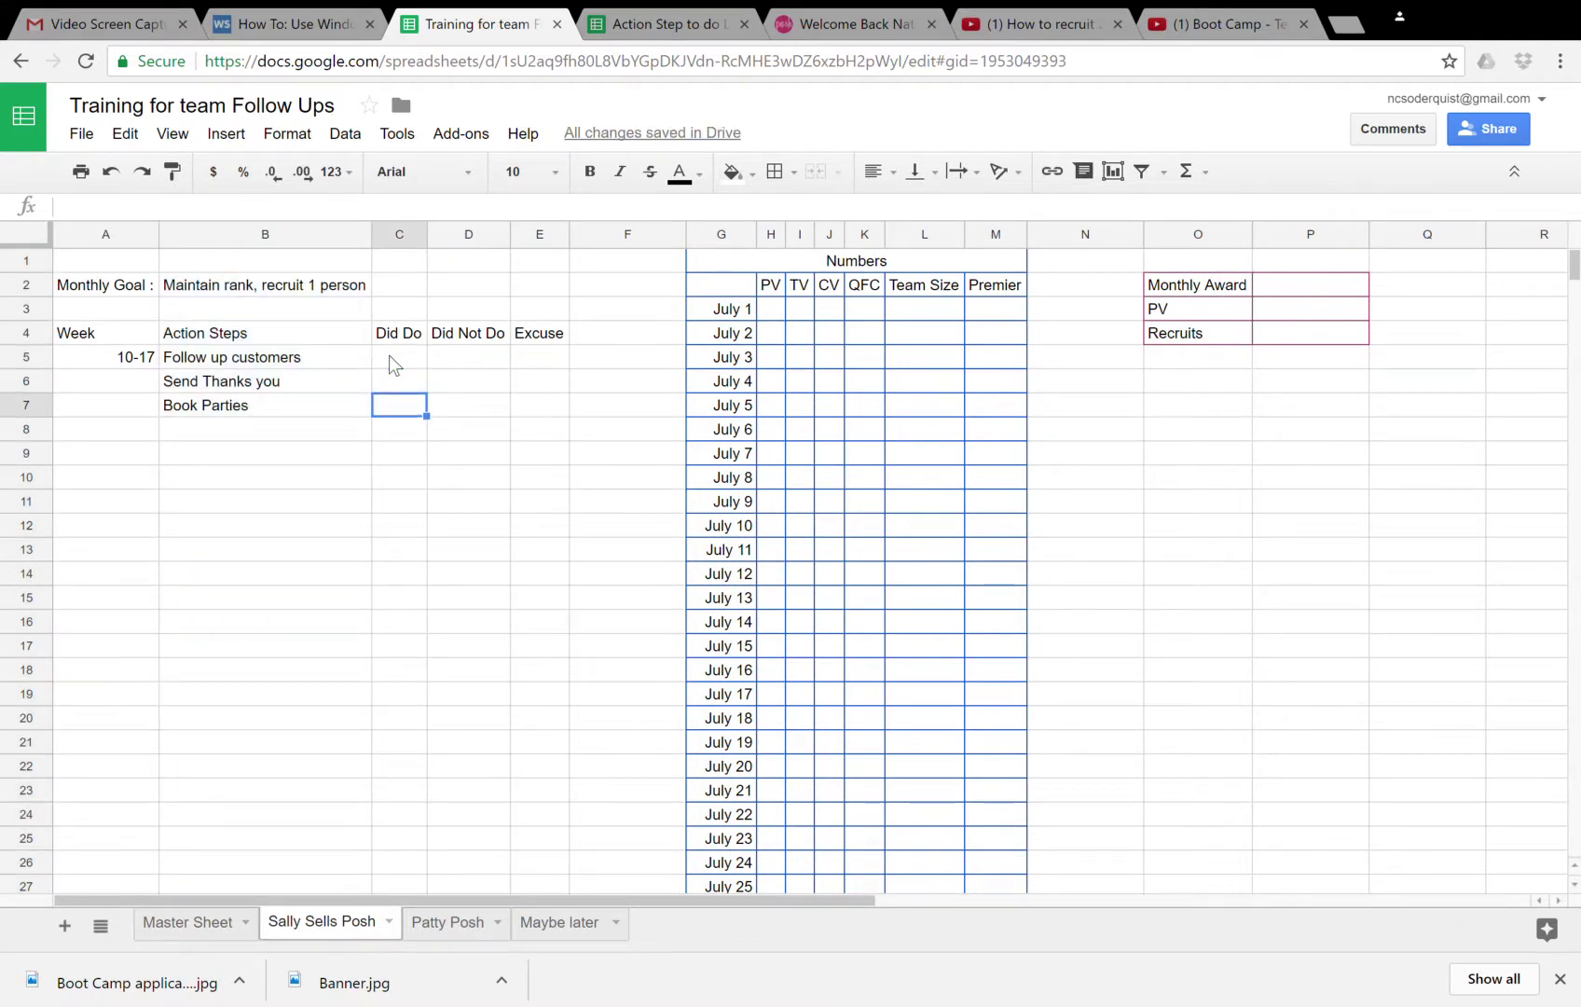
pyautogui.press('Left')
pyautogui.press('Left')
pyautogui.press('Right')
pyautogui.press('Right')
pyautogui.press('Right')
pyautogui.press('Right')
pyautogui.press('Right')
pyautogui.press('Right')
pyautogui.press('Right')
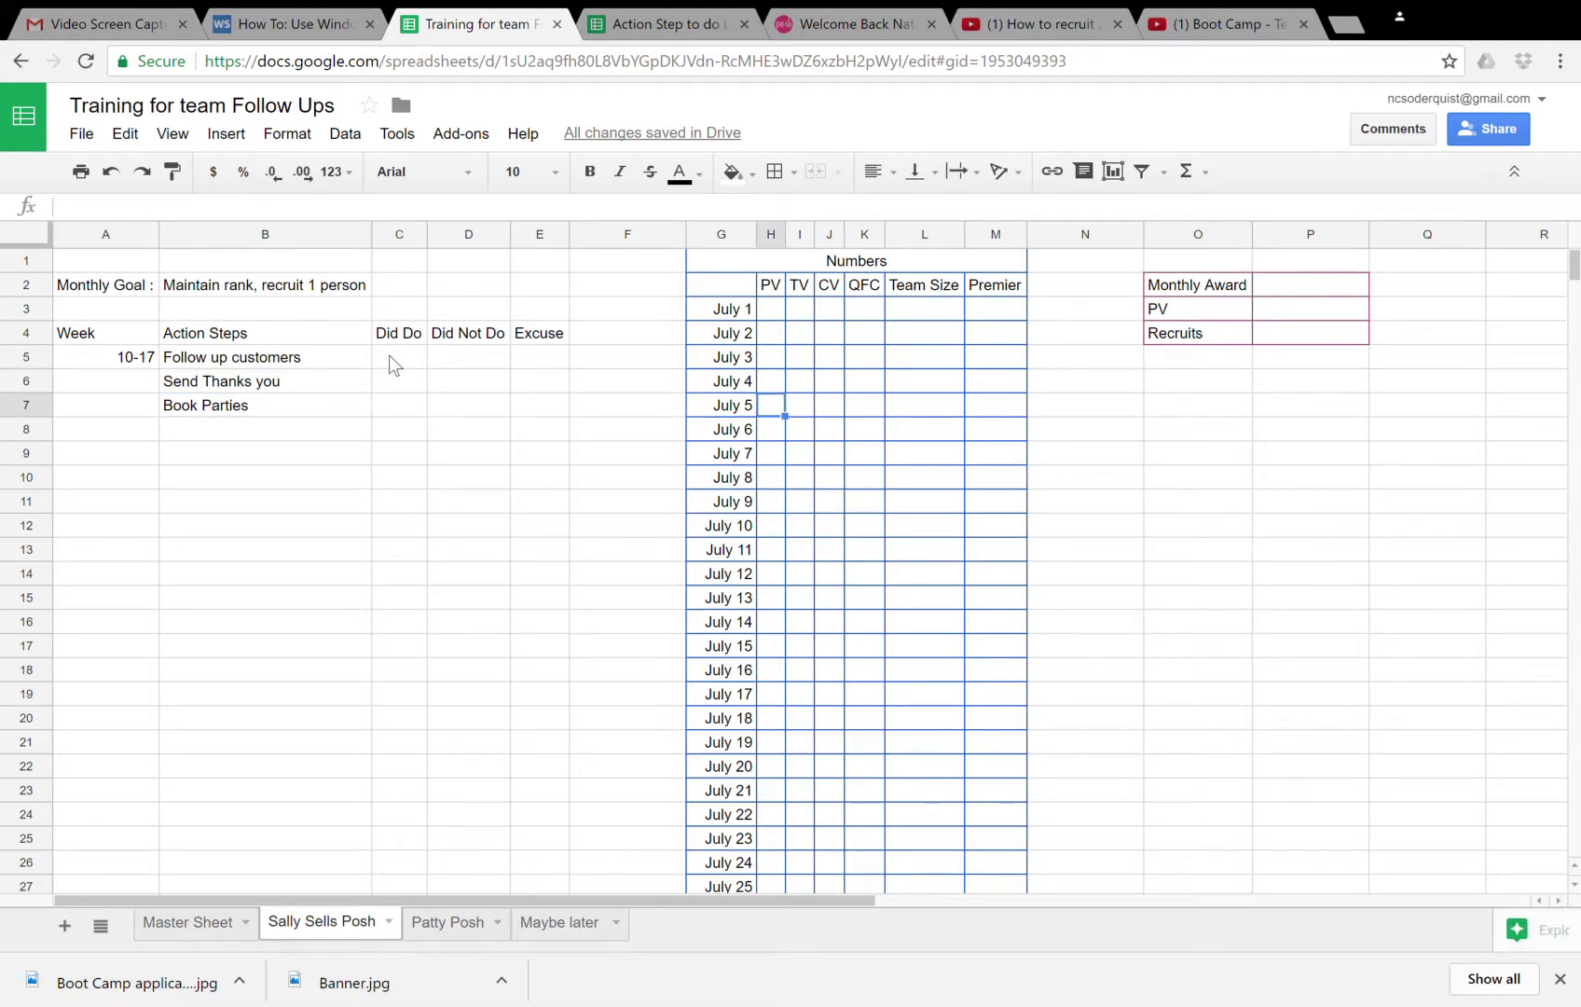
# - Enter a dash in the Premier cell for July 1
pyautogui.press('Up')
pyautogui.press('Up')
pyautogui.press('Up')
pyautogui.press('Up')
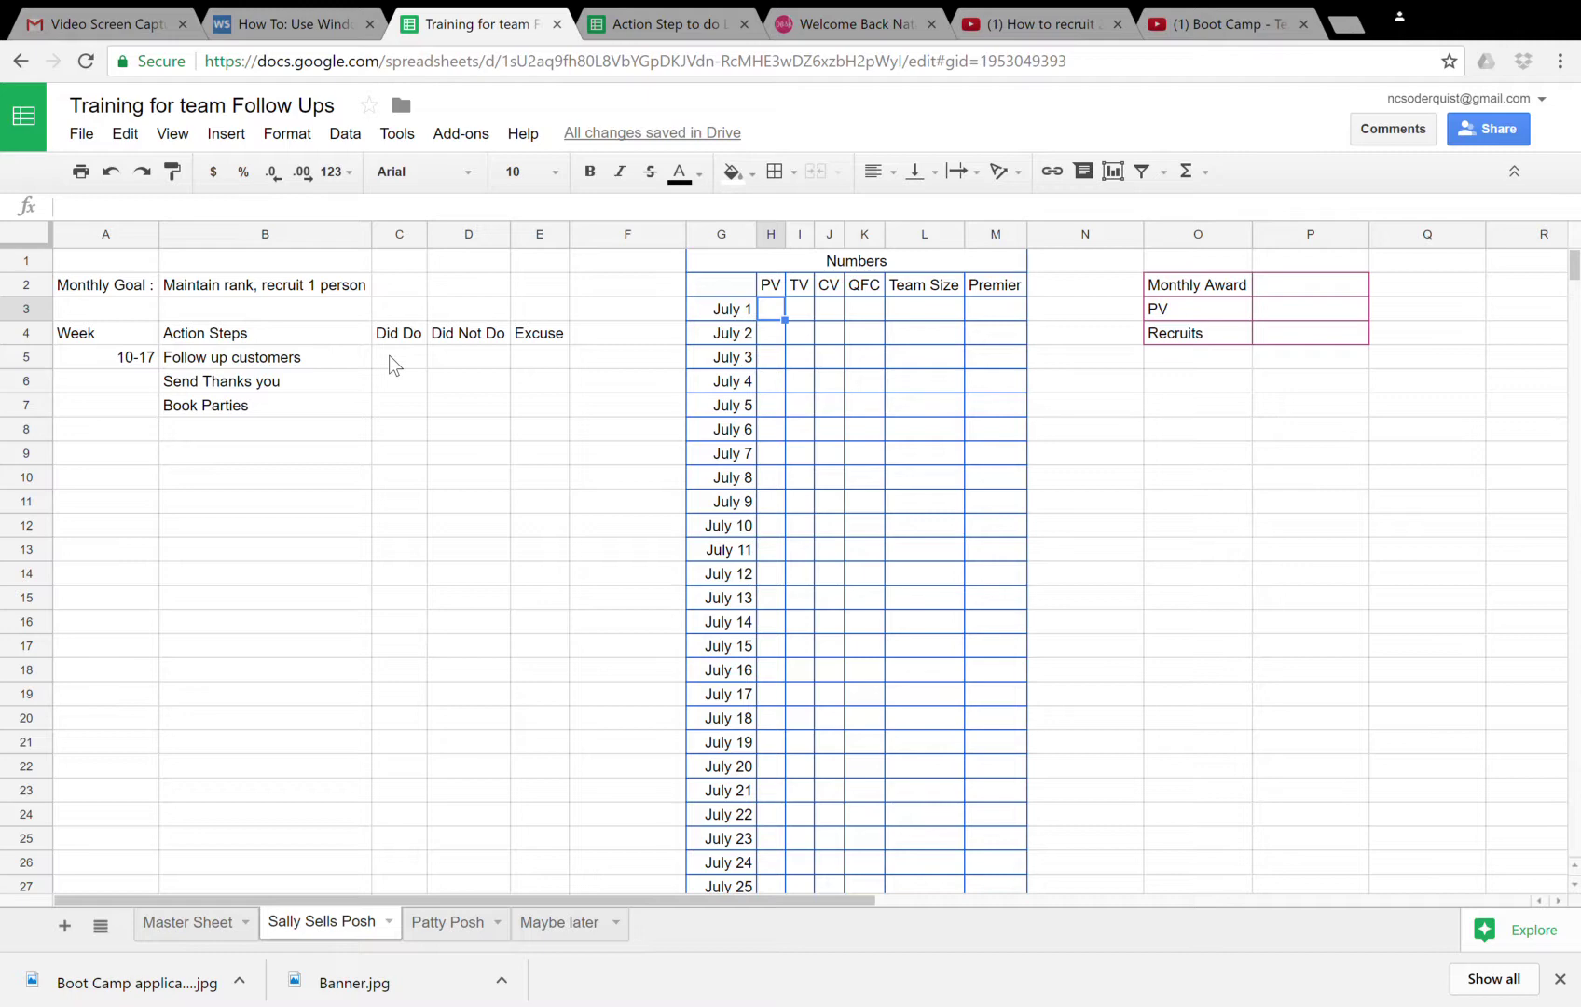
pyautogui.press('Down')
pyautogui.press('Down')
pyautogui.press('Down')
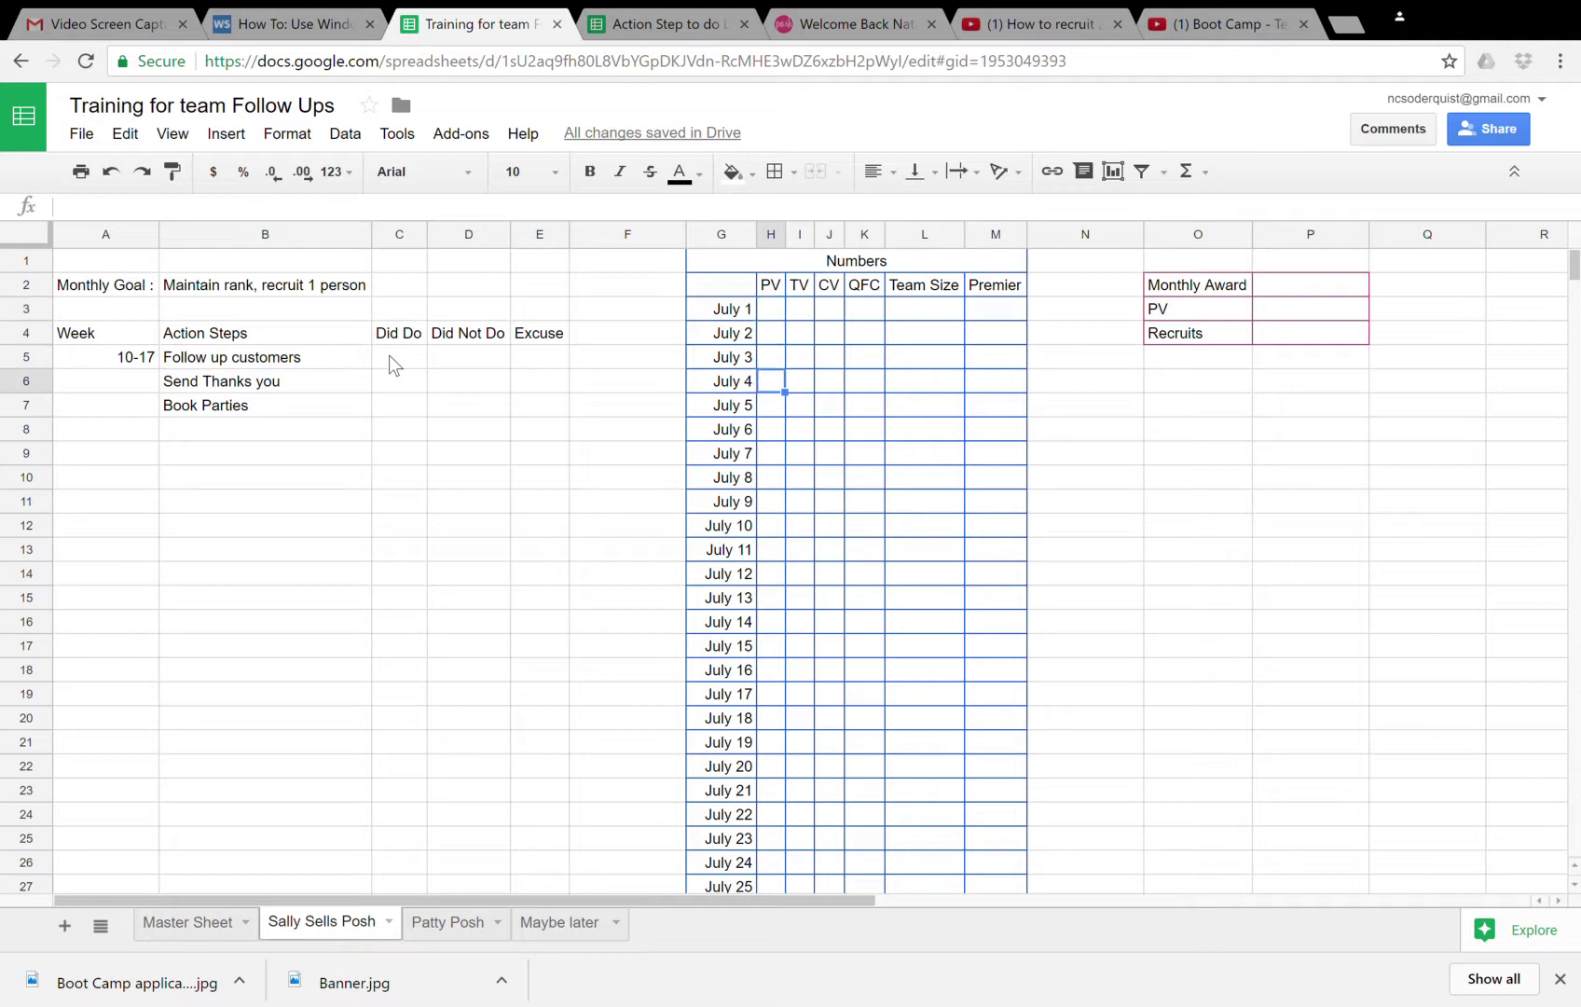
pyautogui.press('Right')
pyautogui.press('Up')
pyautogui.press('Up')
pyautogui.press('Right')
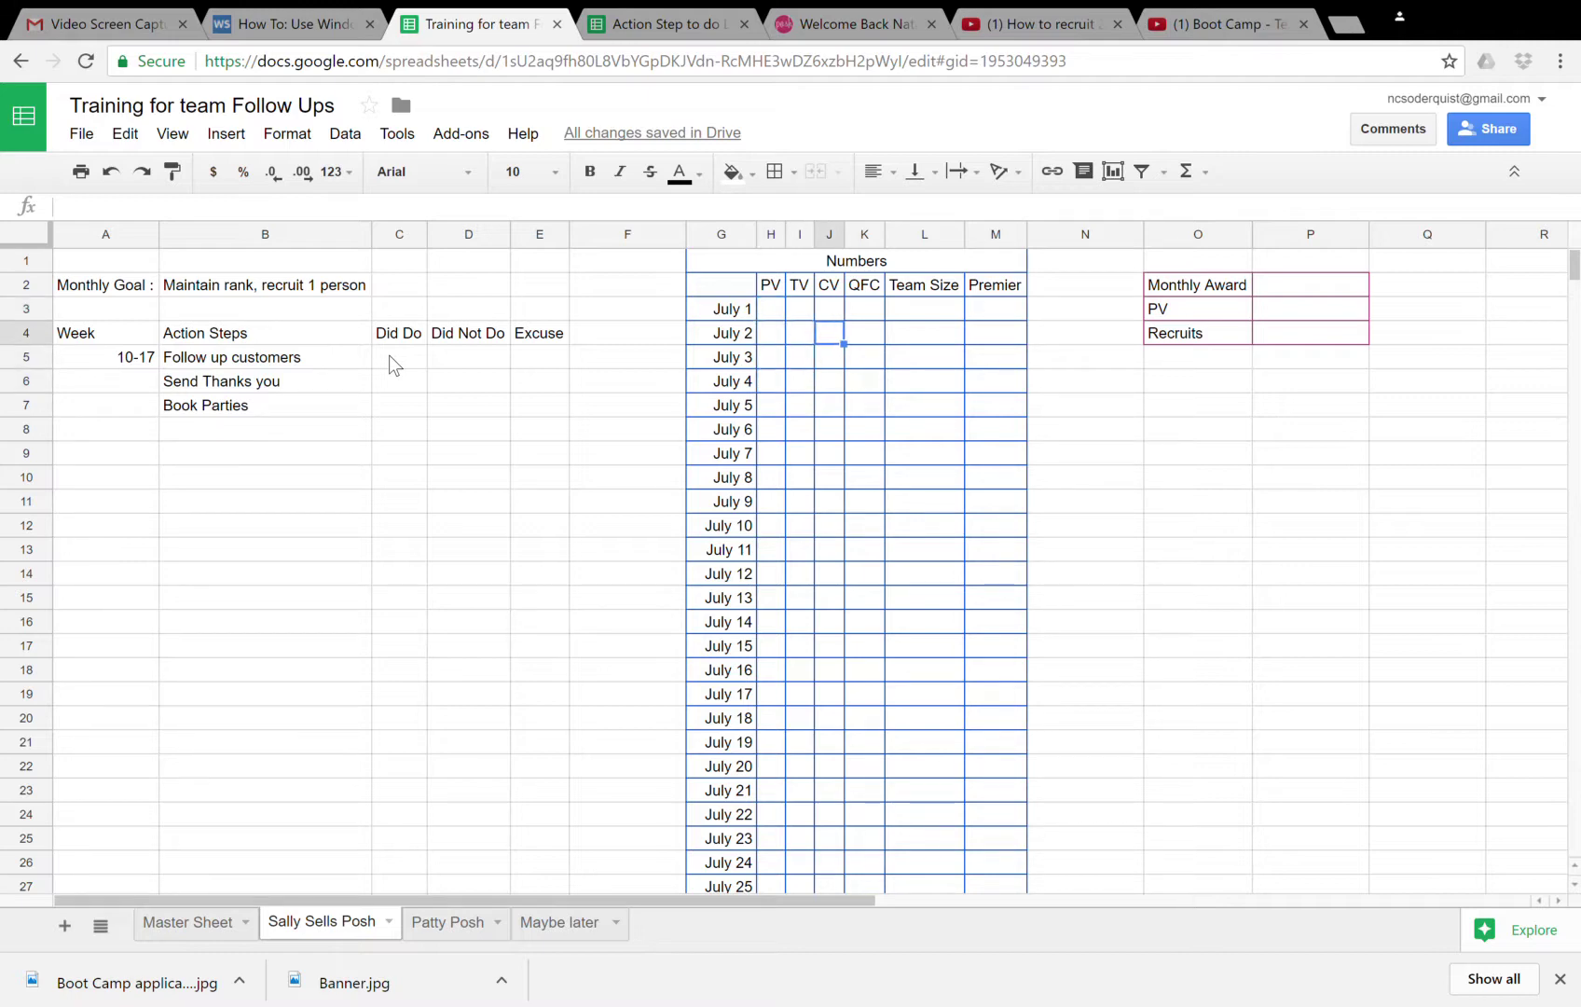
pyautogui.press('Right')
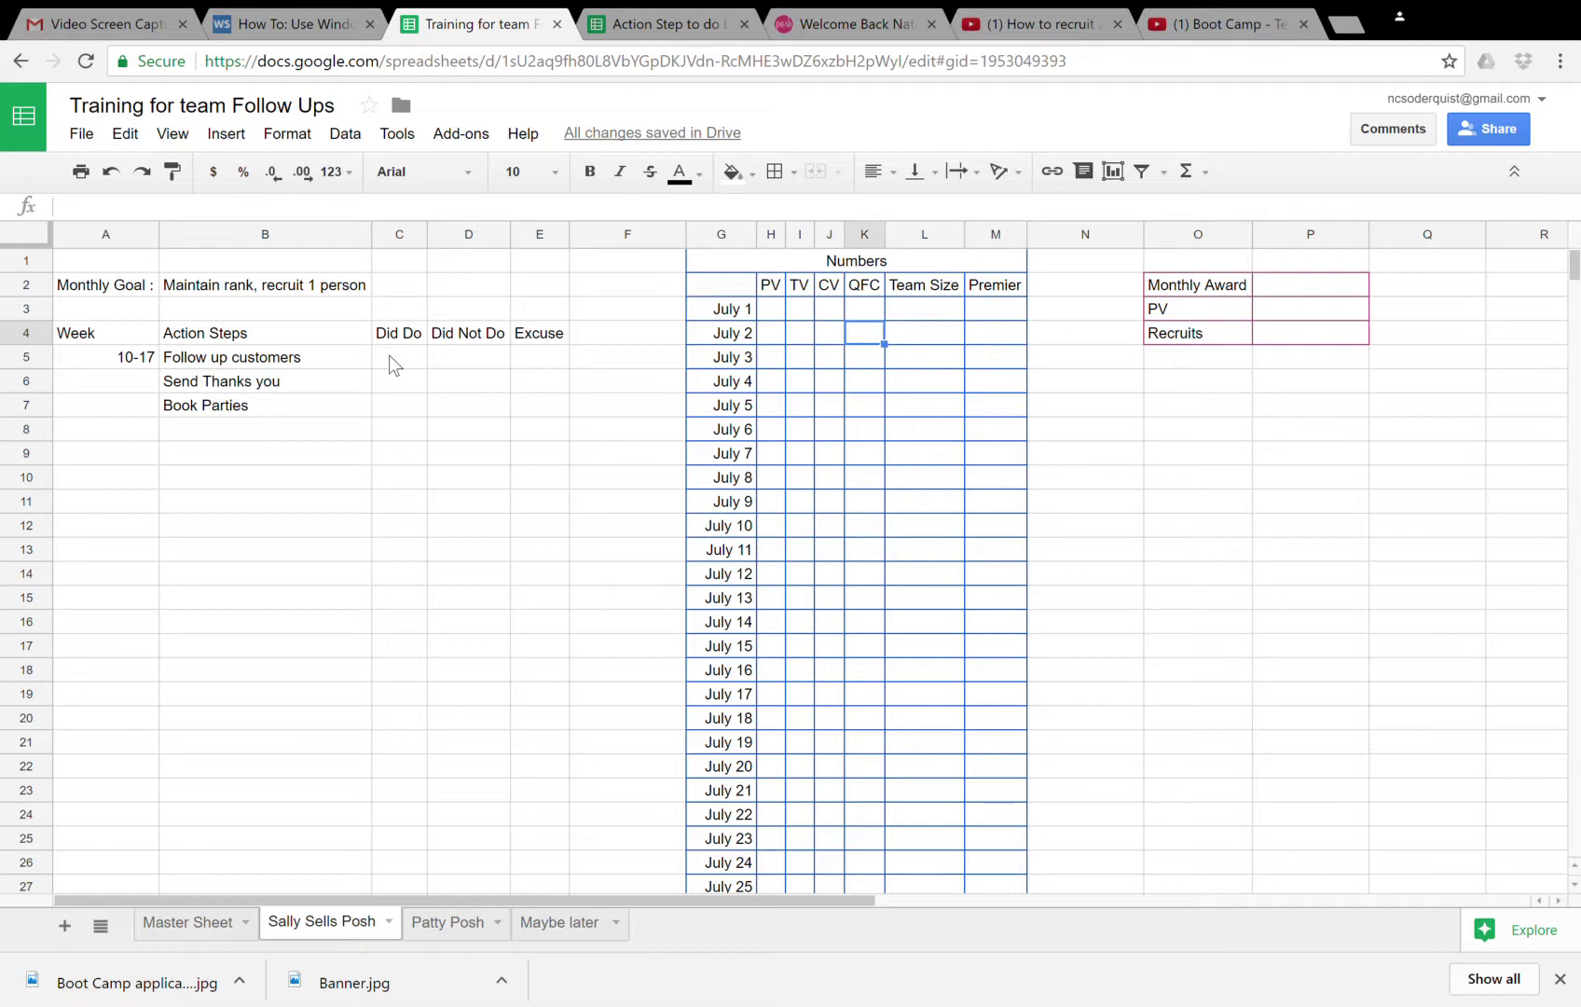
pyautogui.press('Right')
pyautogui.press('Right')
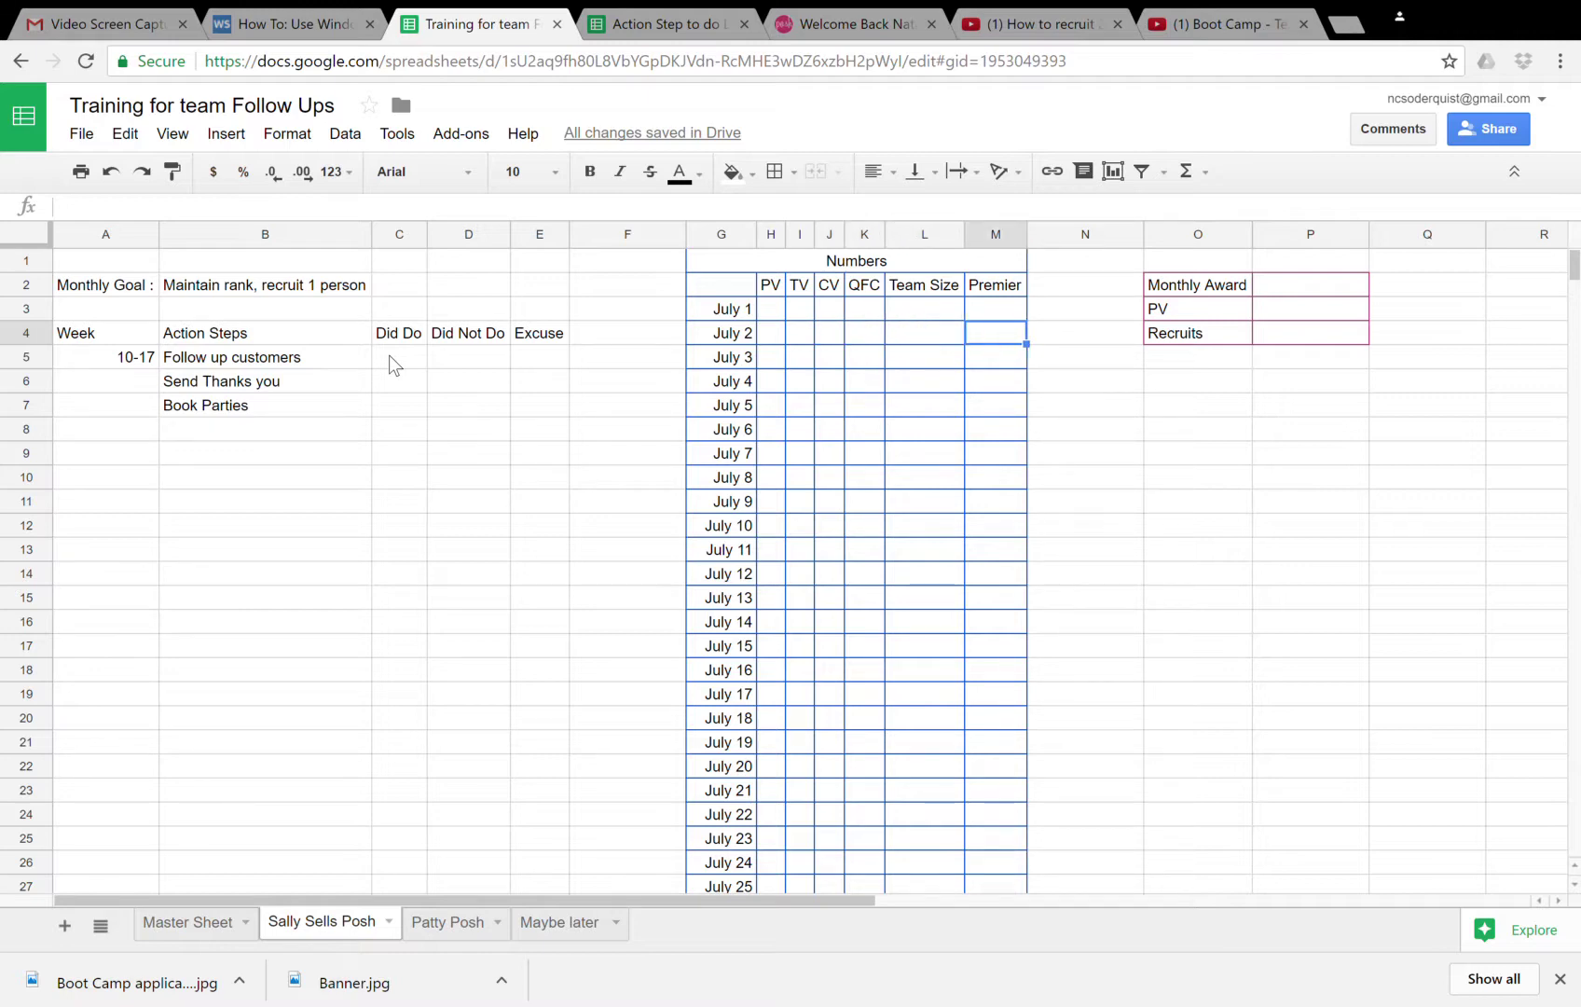
pyautogui.press('Up')
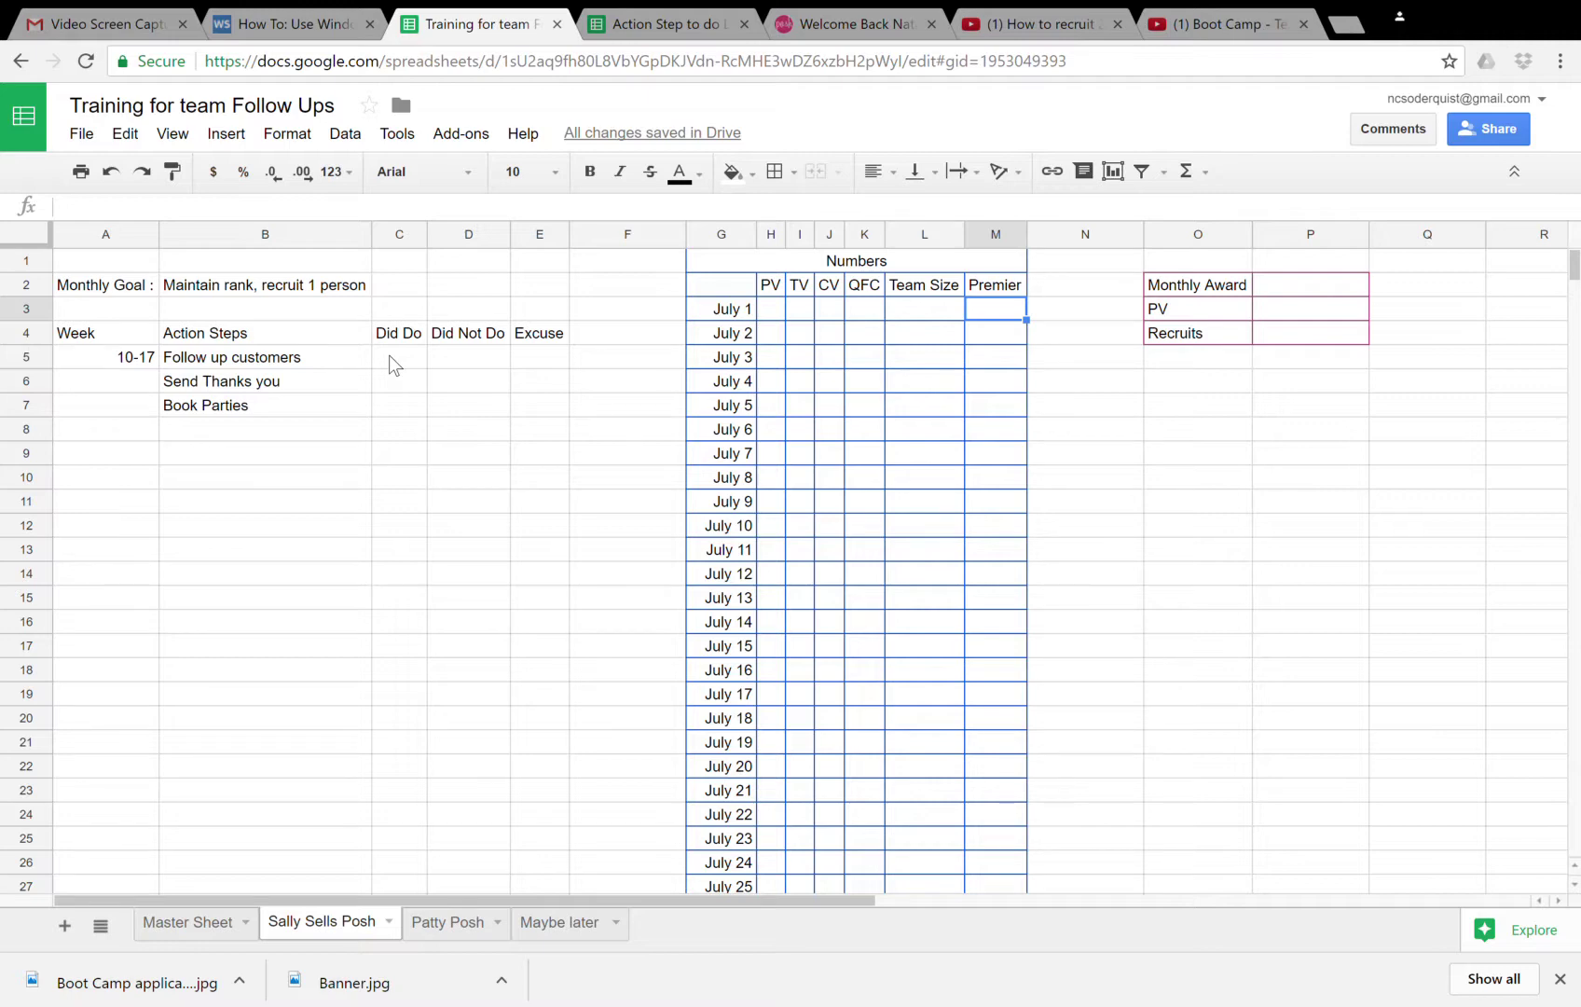
pyautogui.write('-')
pyautogui.press('Return')
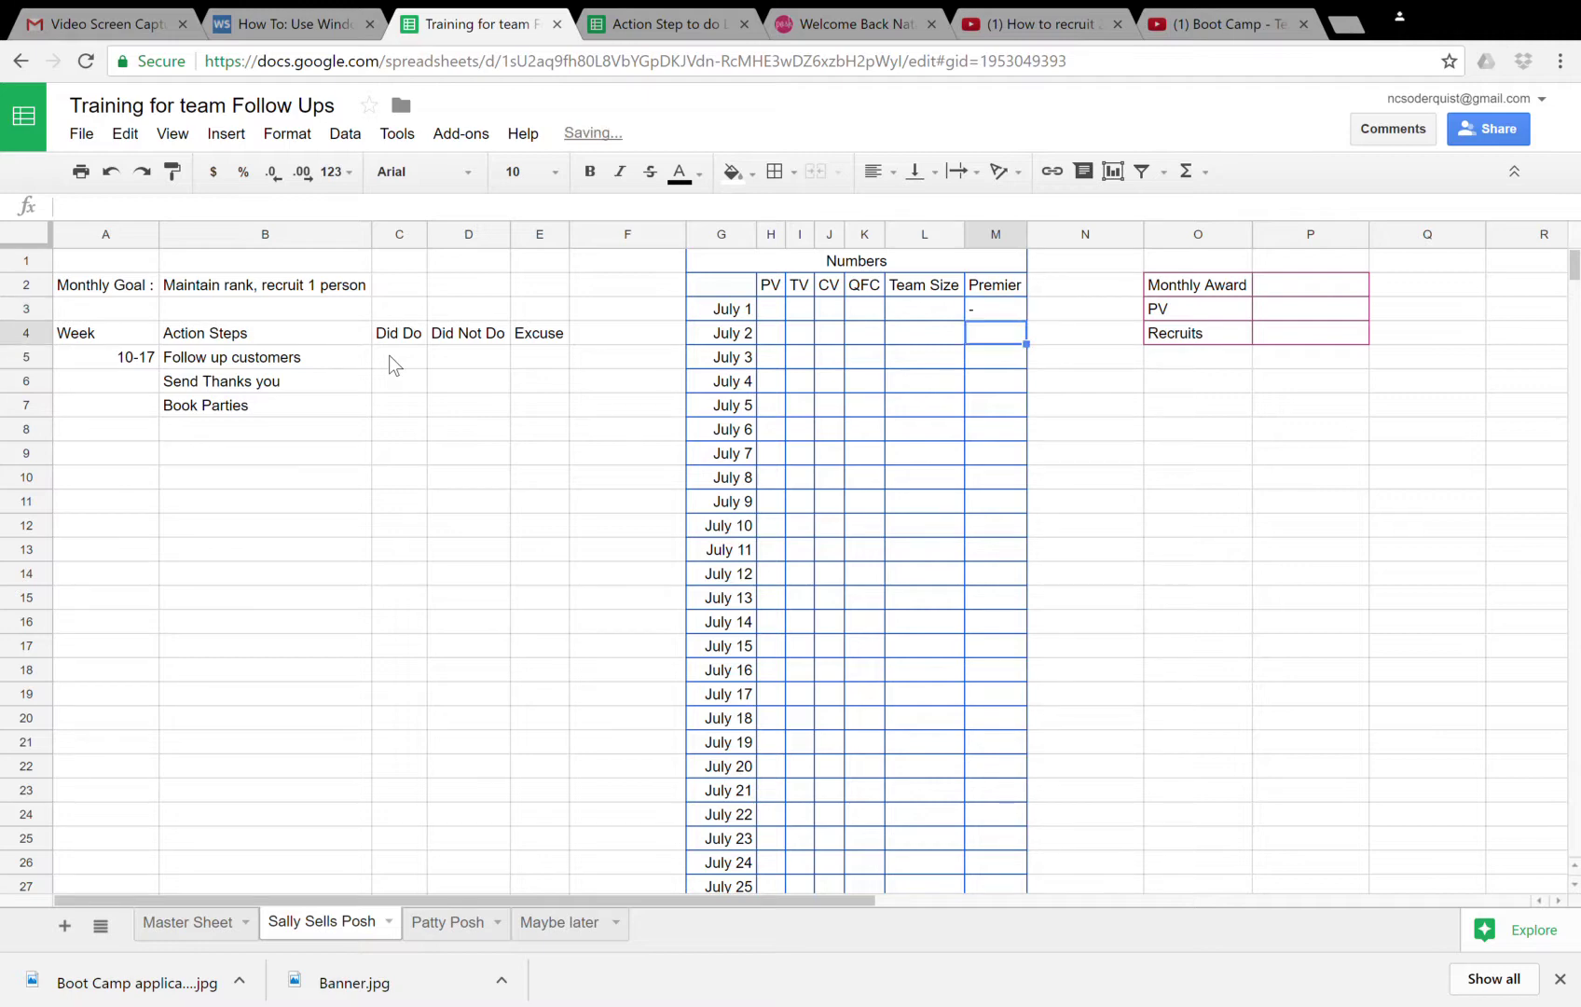
pyautogui.press('Up')
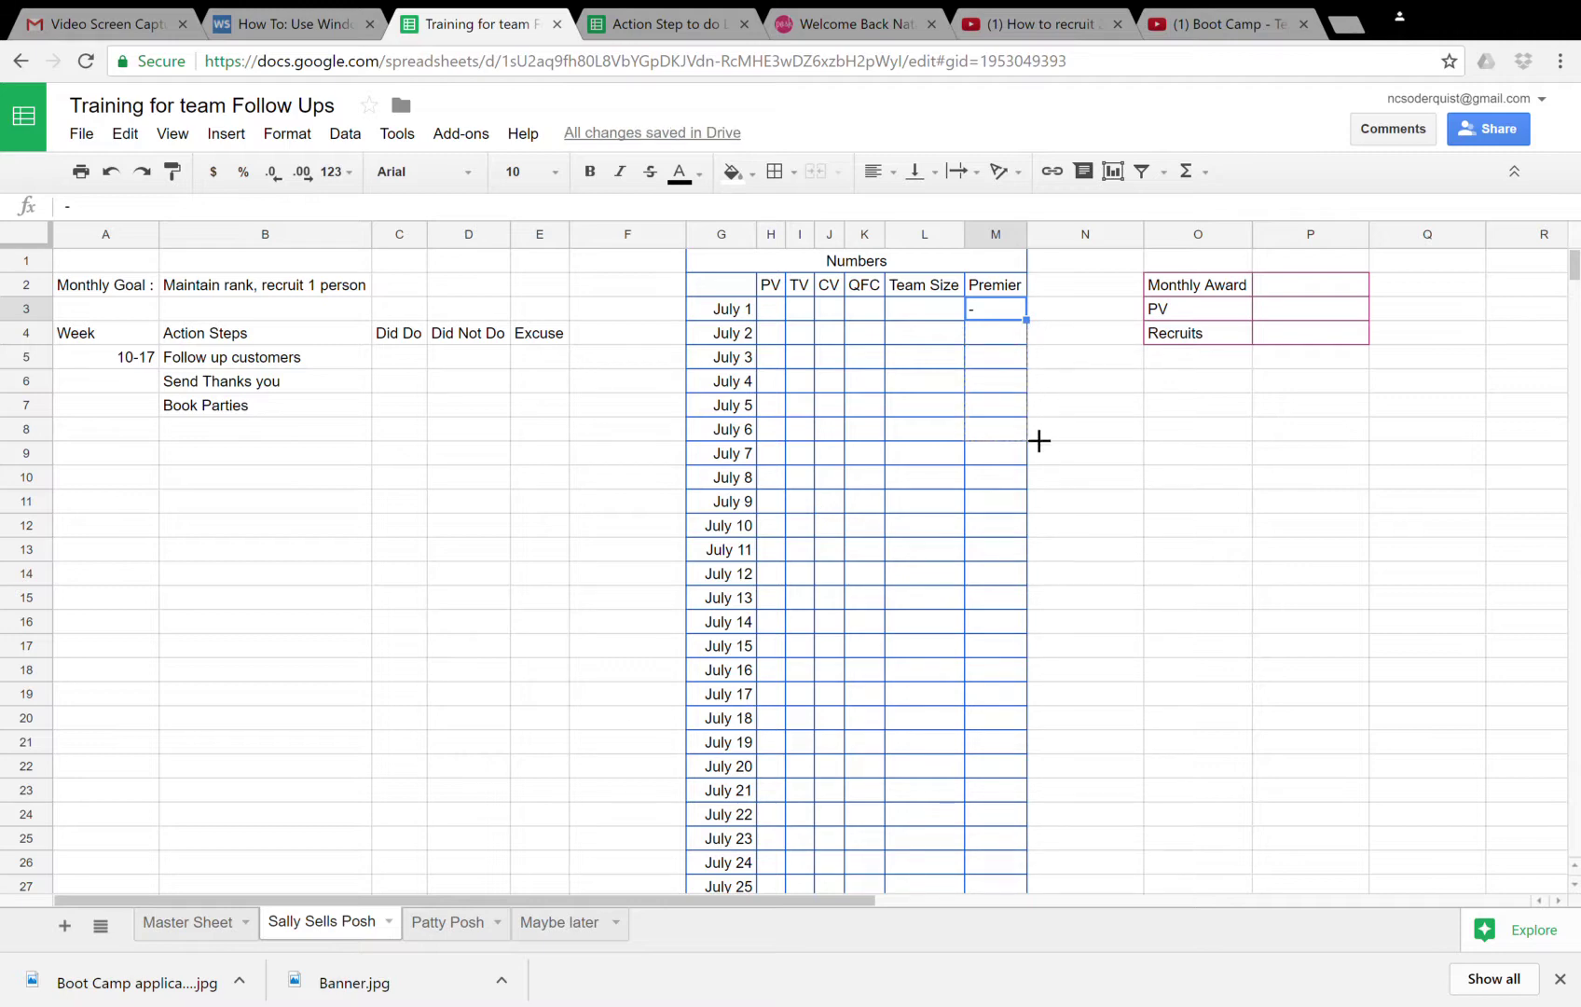
# - Fill the dash down the Premier column through July 31
pyautogui.moveTo(1041, 355); pyautogui.dragTo(1043, 355)
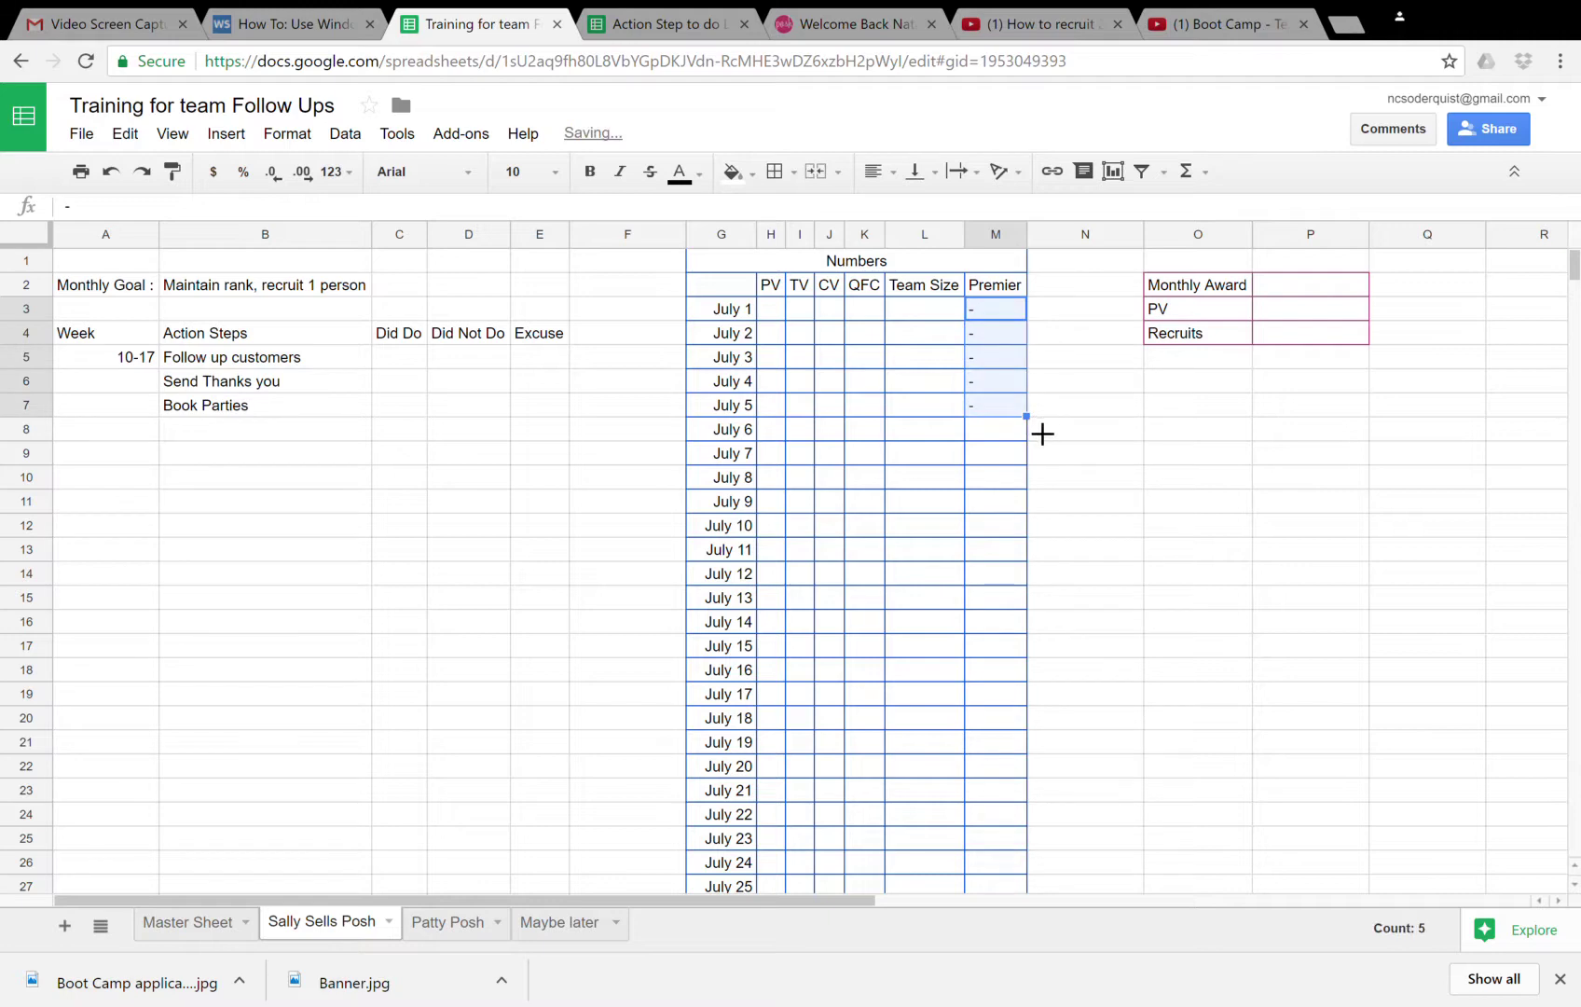
pyautogui.moveTo(1044, 433); pyautogui.dragTo(1037, 649)
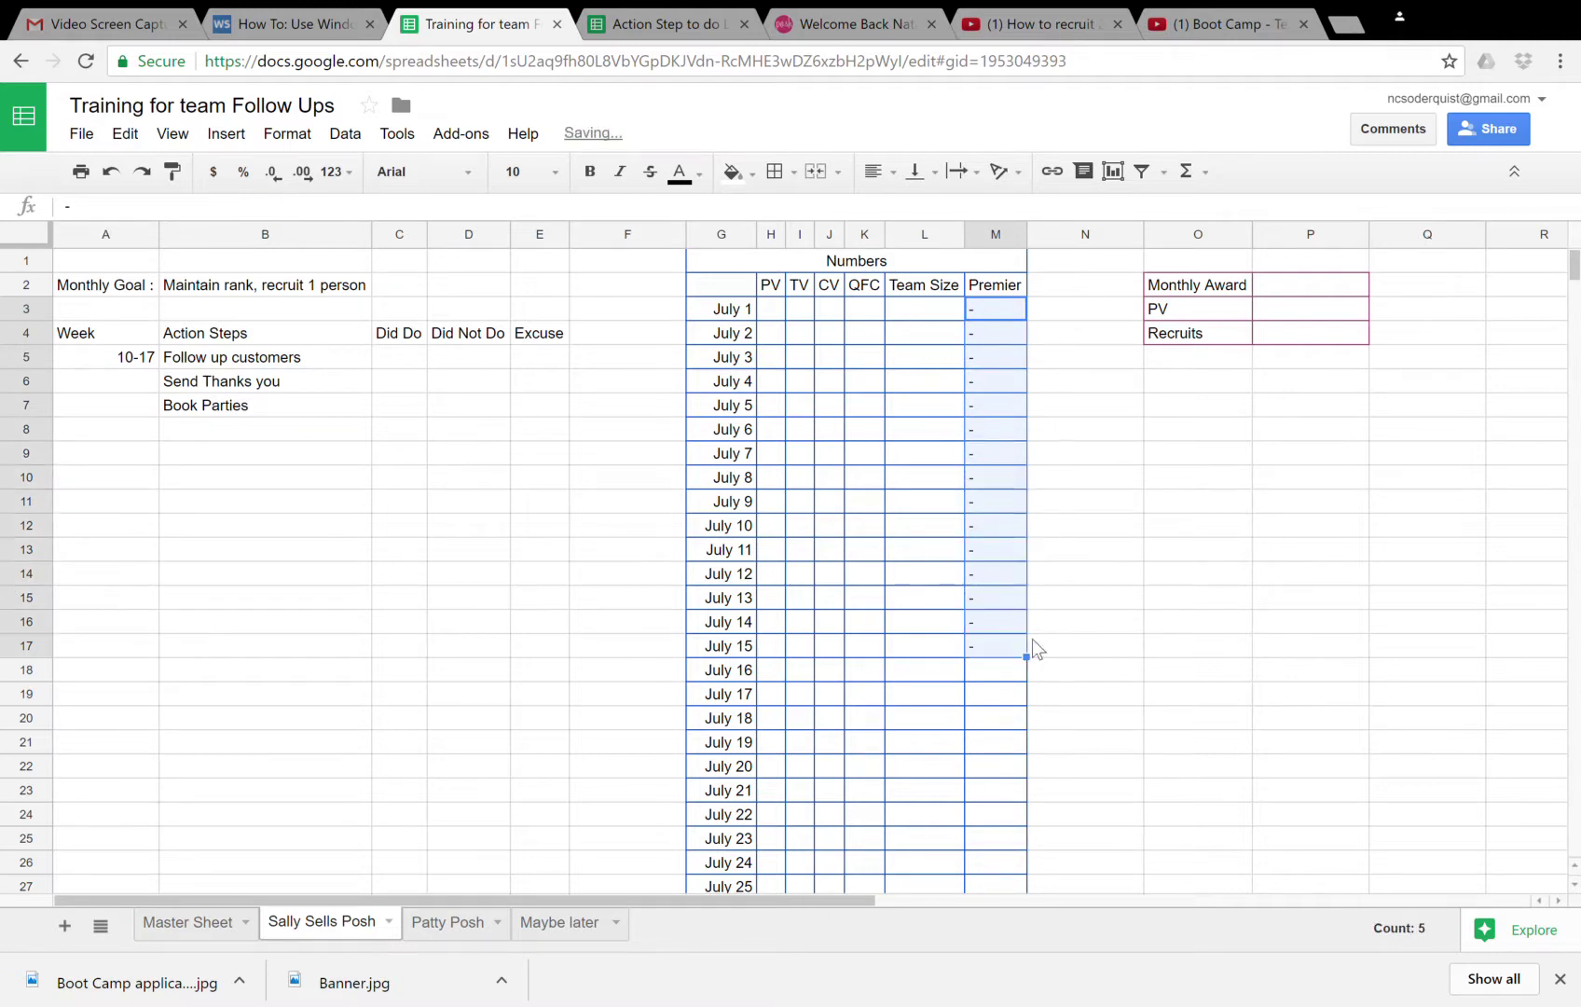
pyautogui.scroll(-5, 1037, 650)
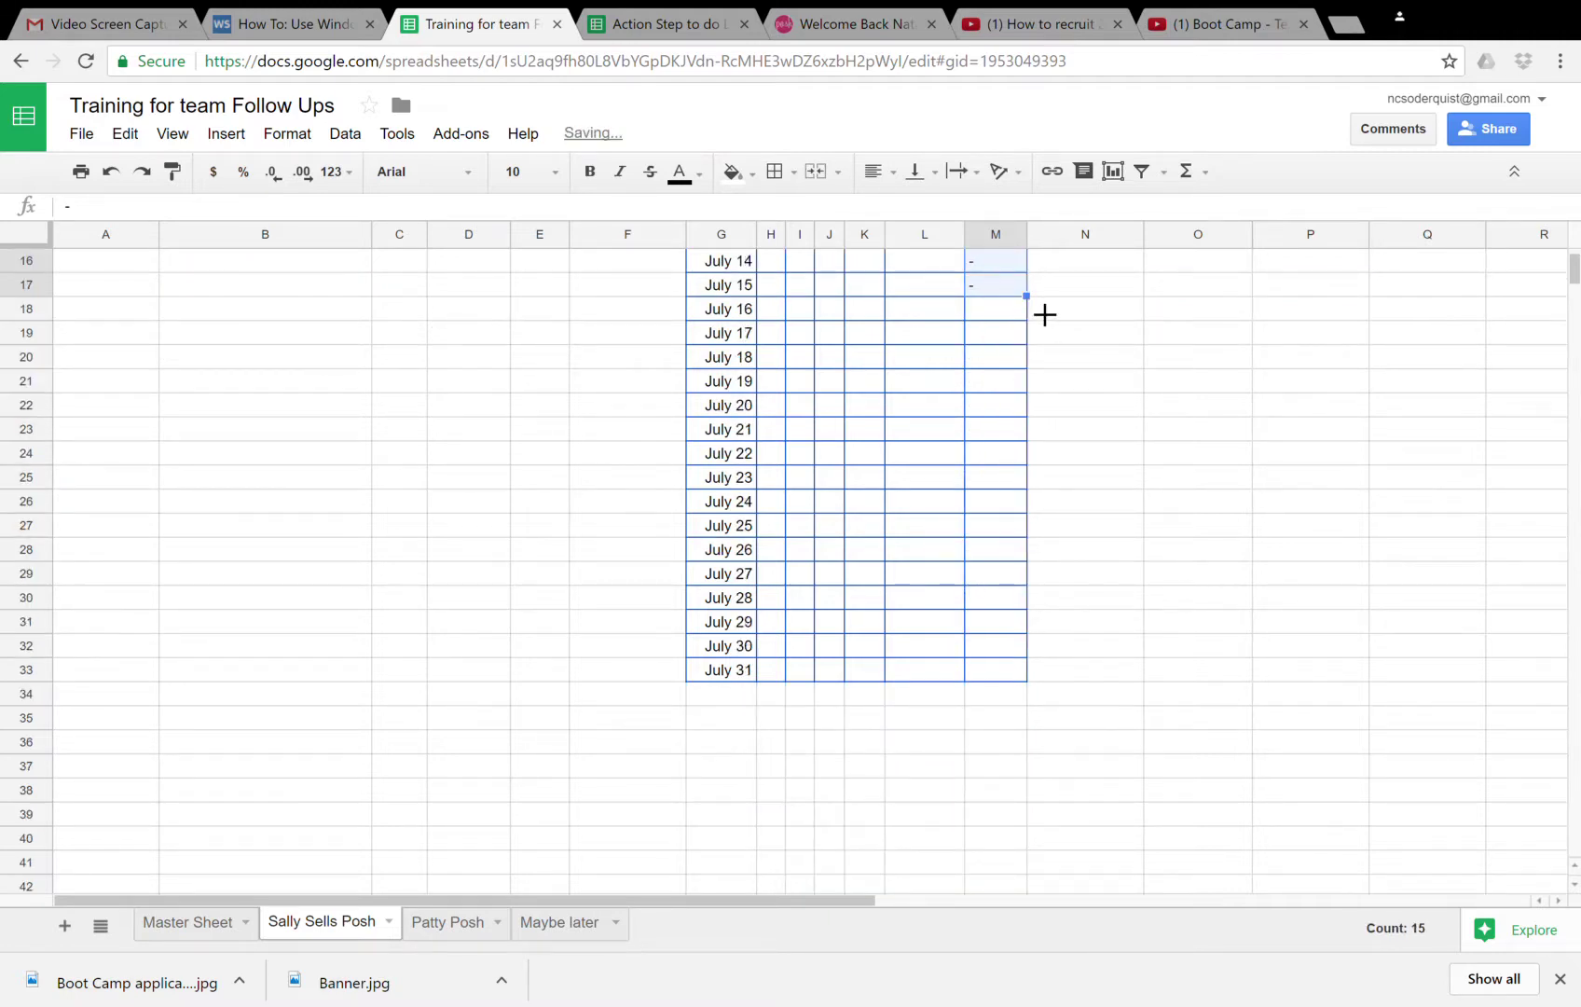
pyautogui.moveTo(1041, 542); pyautogui.dragTo(1044, 682)
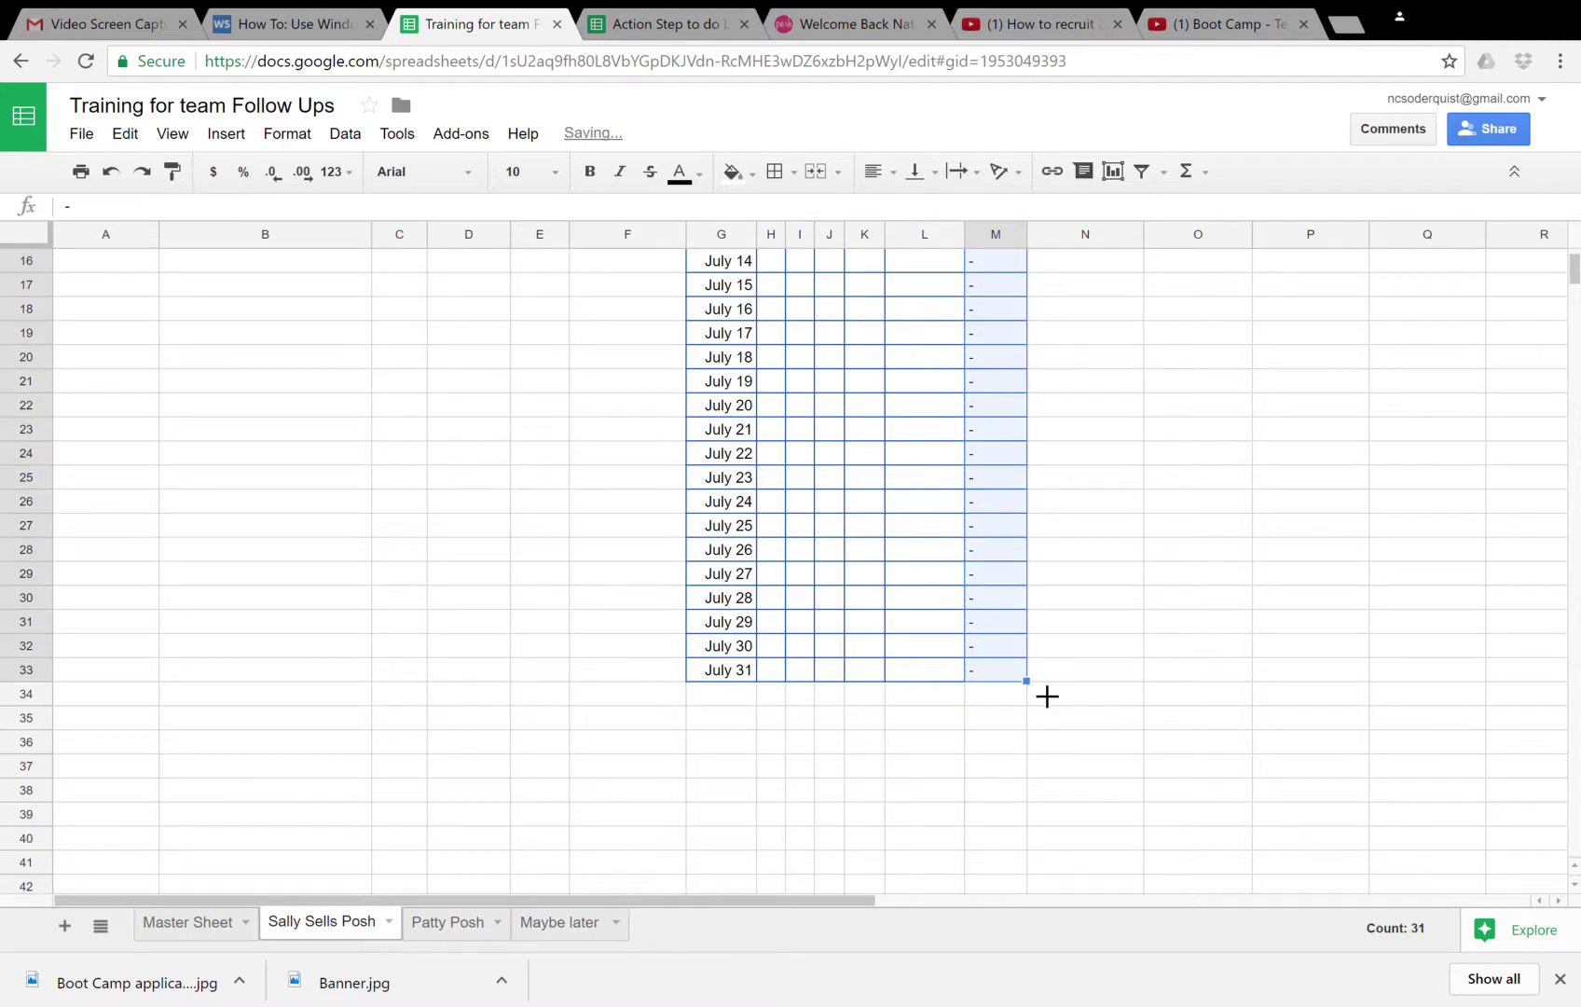
pyautogui.scroll(5, 1035, 688)
pyautogui.click(781, 311)
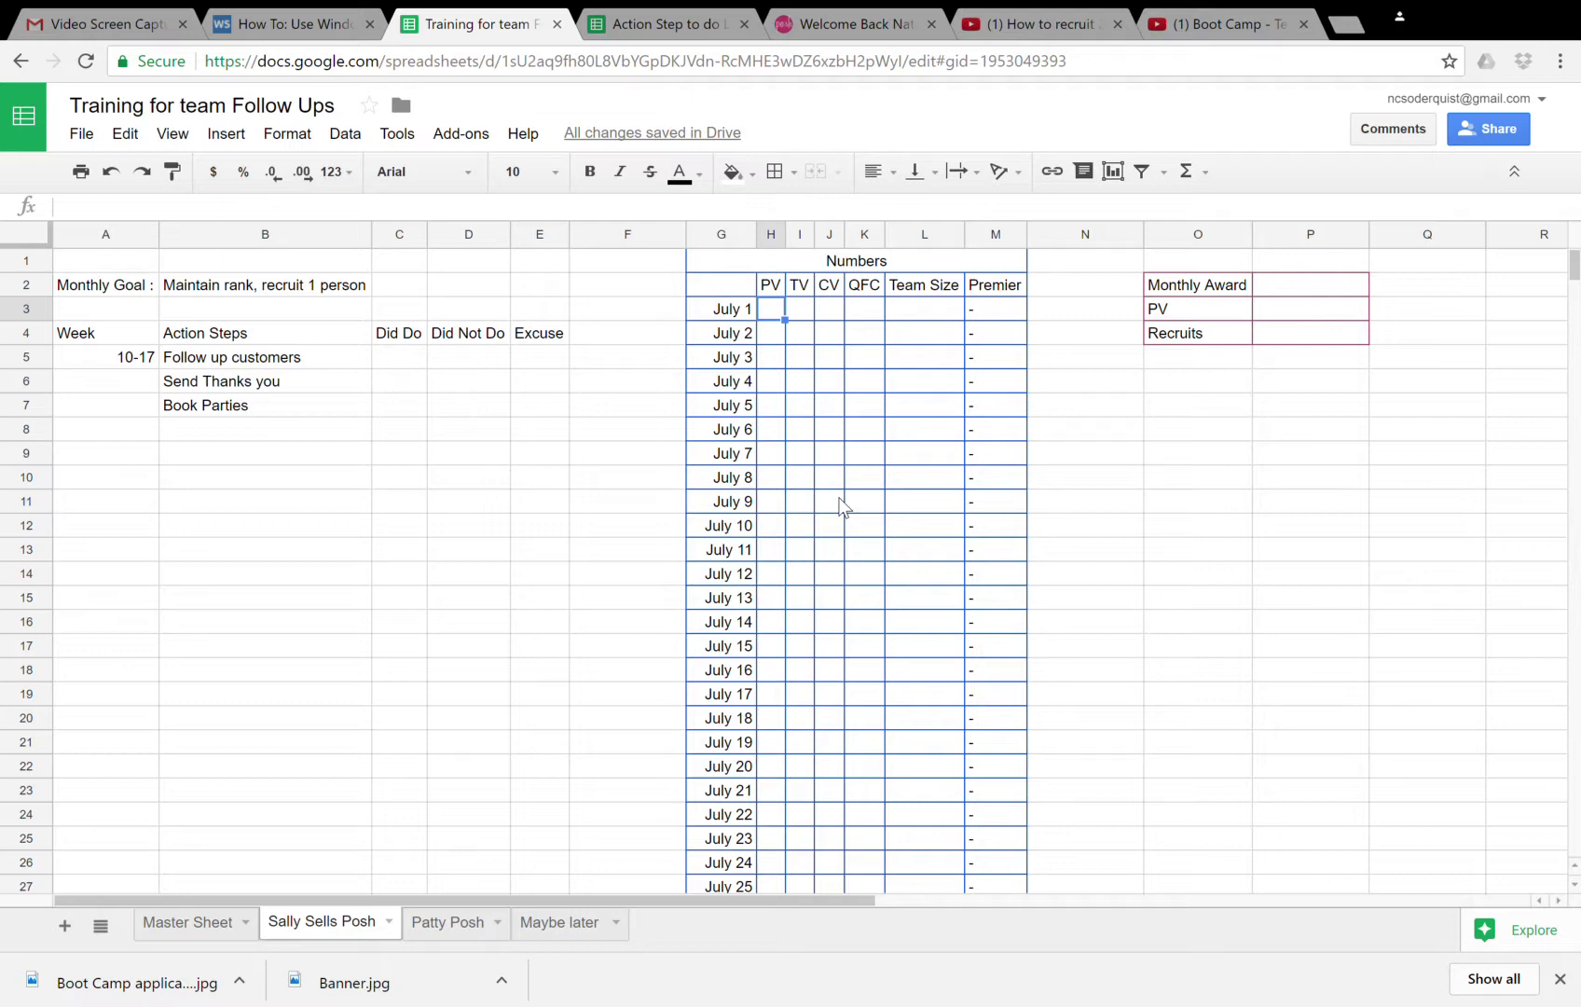
# - Fill July 1's row with PV 20, TV 0, CV 0, QFC 0 and Team Size 5
pyautogui.write('20')
pyautogui.press('Tab')
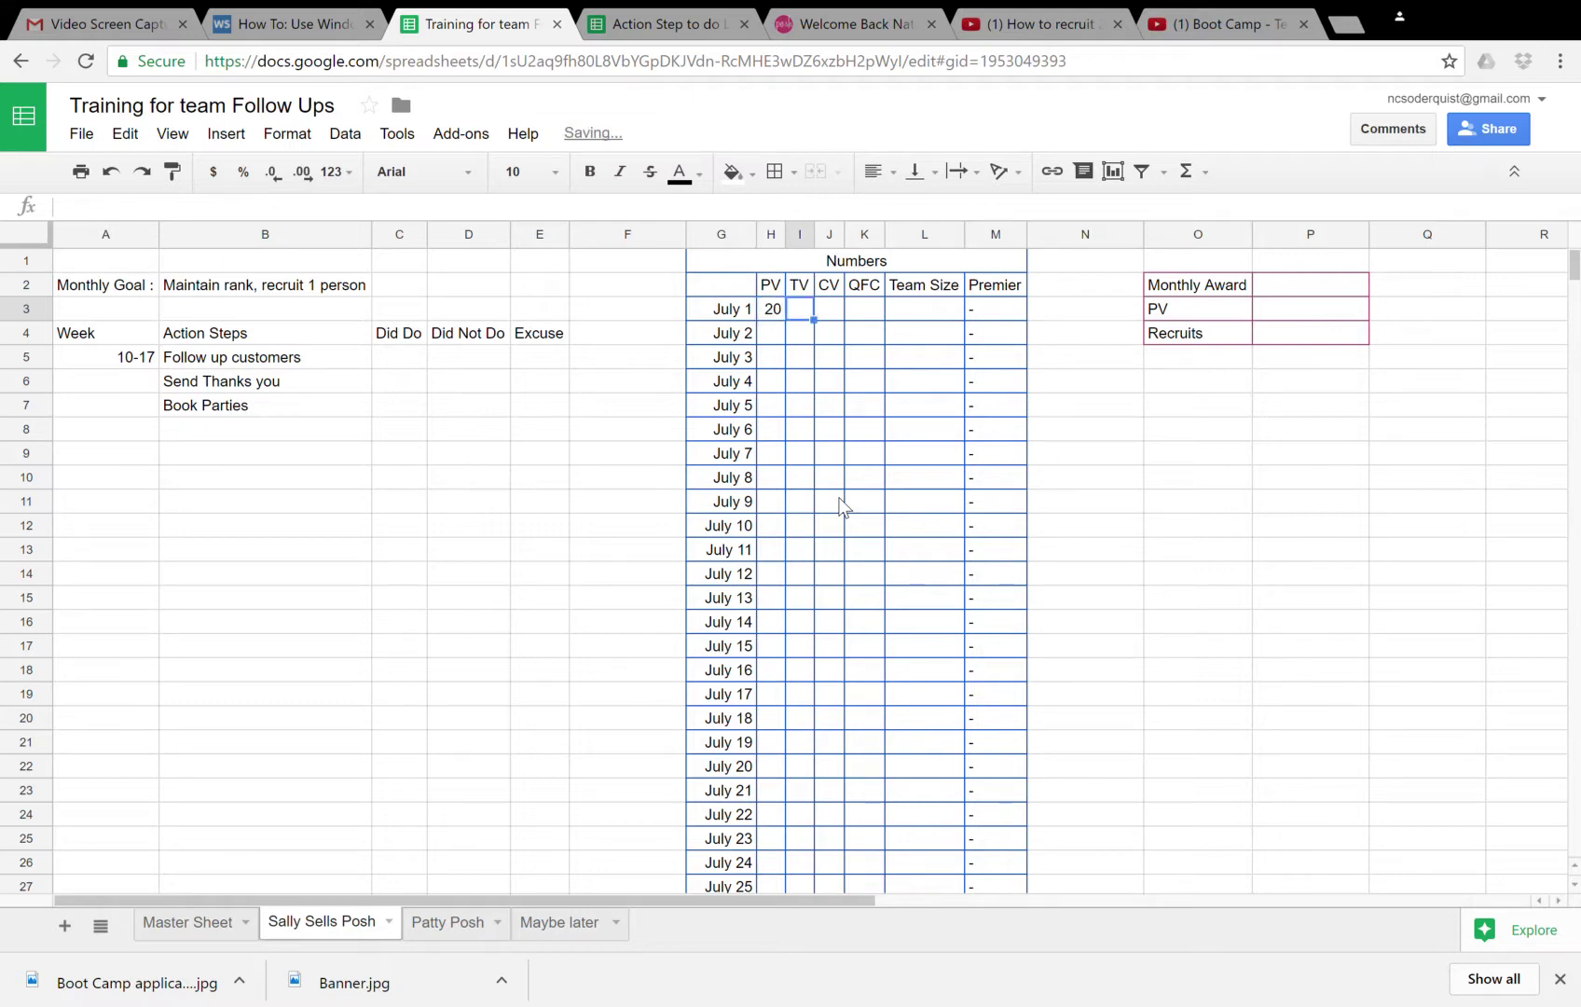
pyautogui.write('0')
pyautogui.press('Tab')
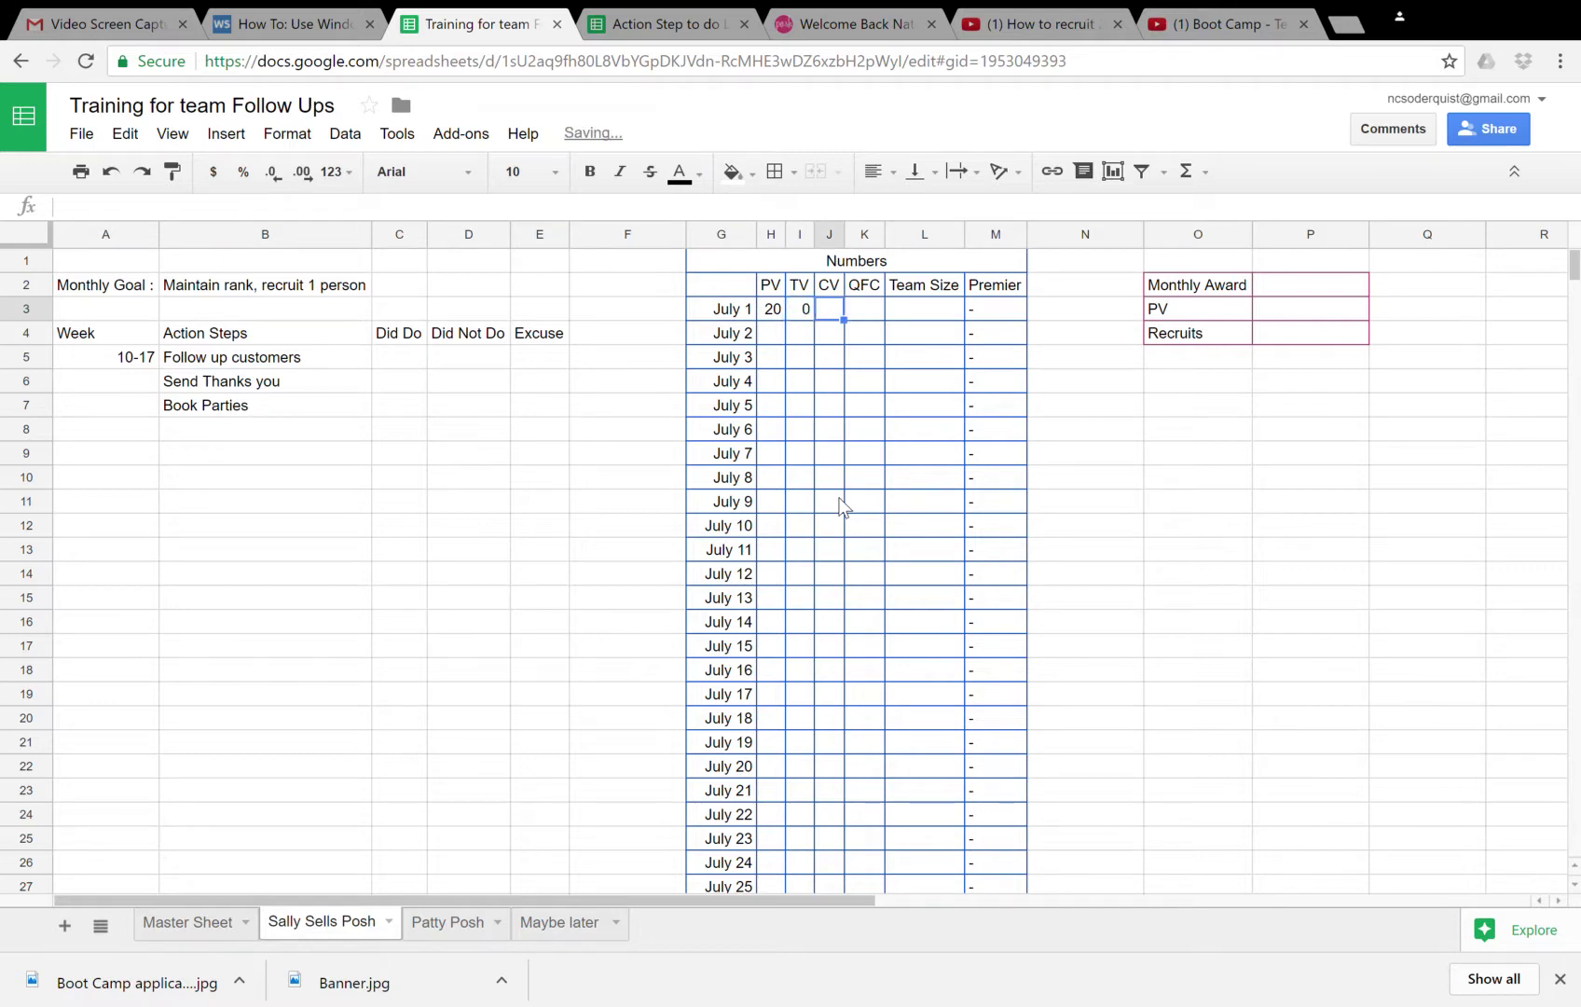
pyautogui.write('0')
pyautogui.press('Tab')
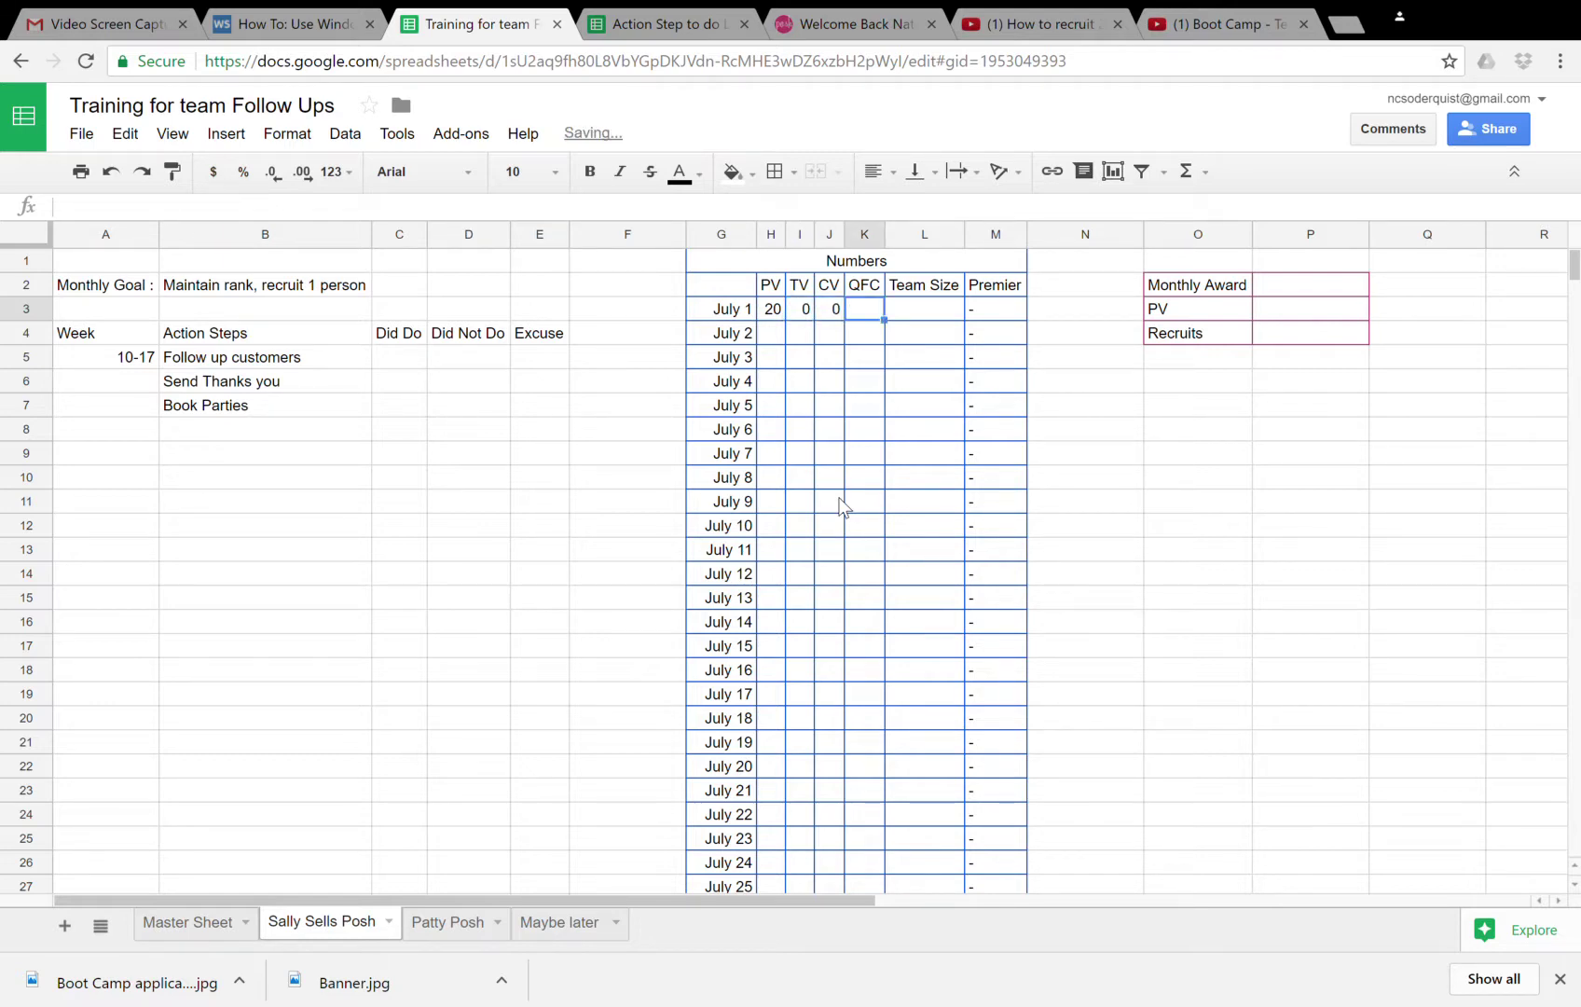
pyautogui.write('0')
pyautogui.press('Tab')
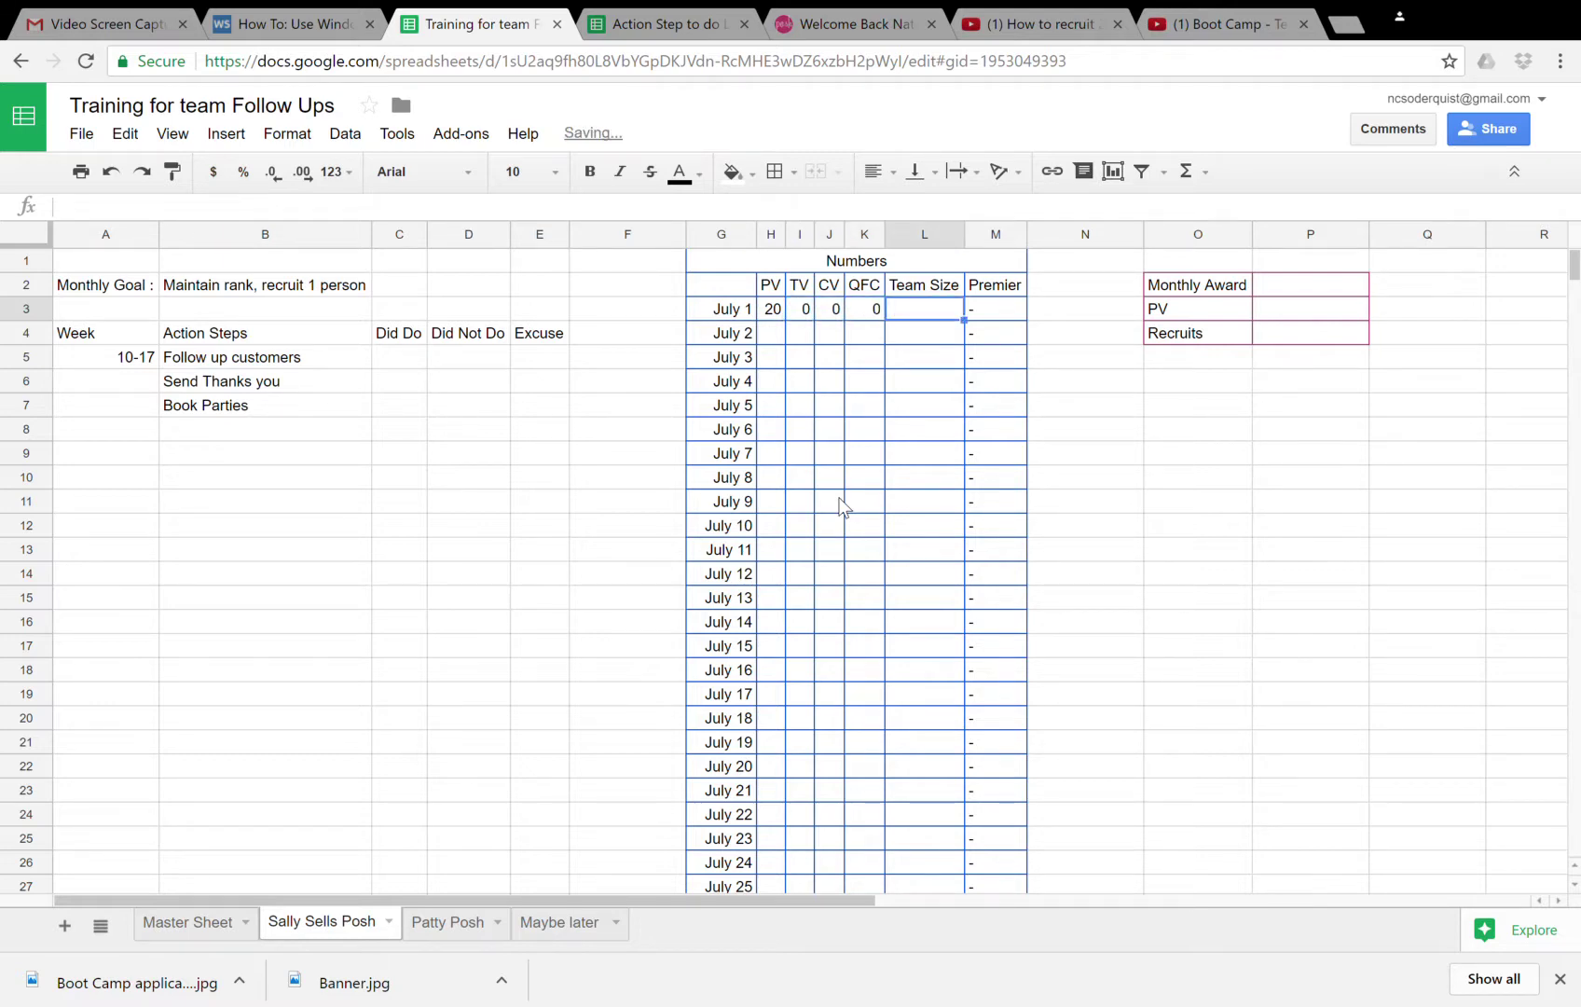
pyautogui.write('5')
pyautogui.press('Return')
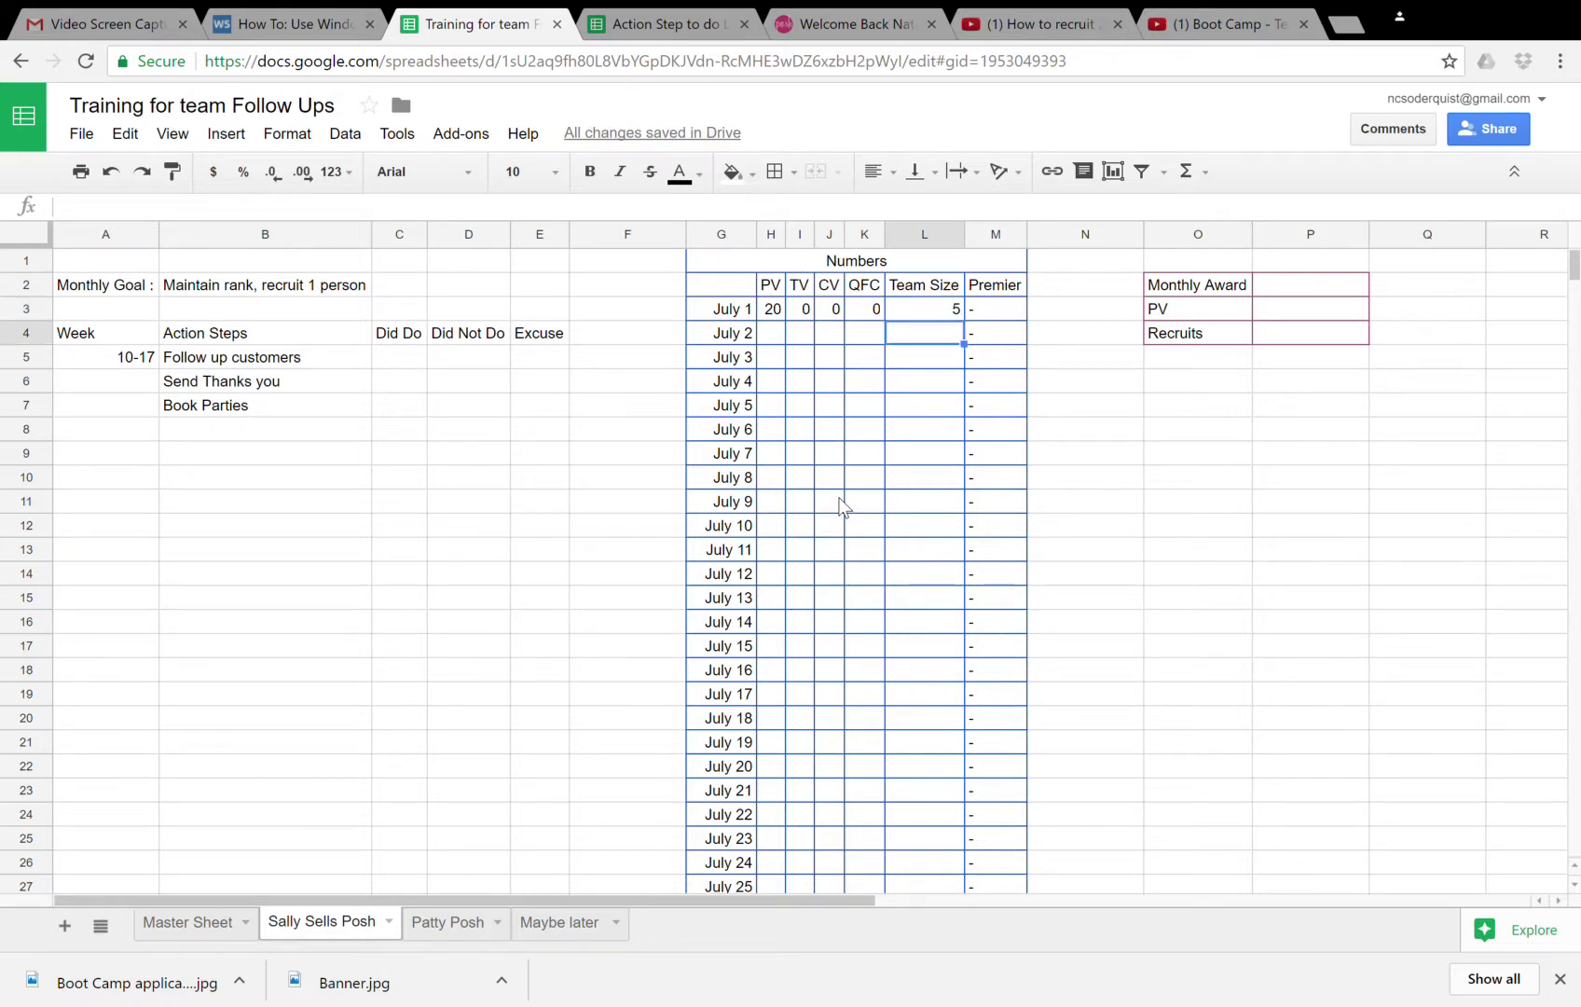
pyautogui.press('Left')
pyautogui.press('Left')
pyautogui.press('Left')
pyautogui.press('Left')
pyautogui.press('Right')
pyautogui.press('Right')
pyautogui.press('Right')
pyautogui.press('Right')
pyautogui.press('Right')
pyautogui.press('Left')
pyautogui.press('Left')
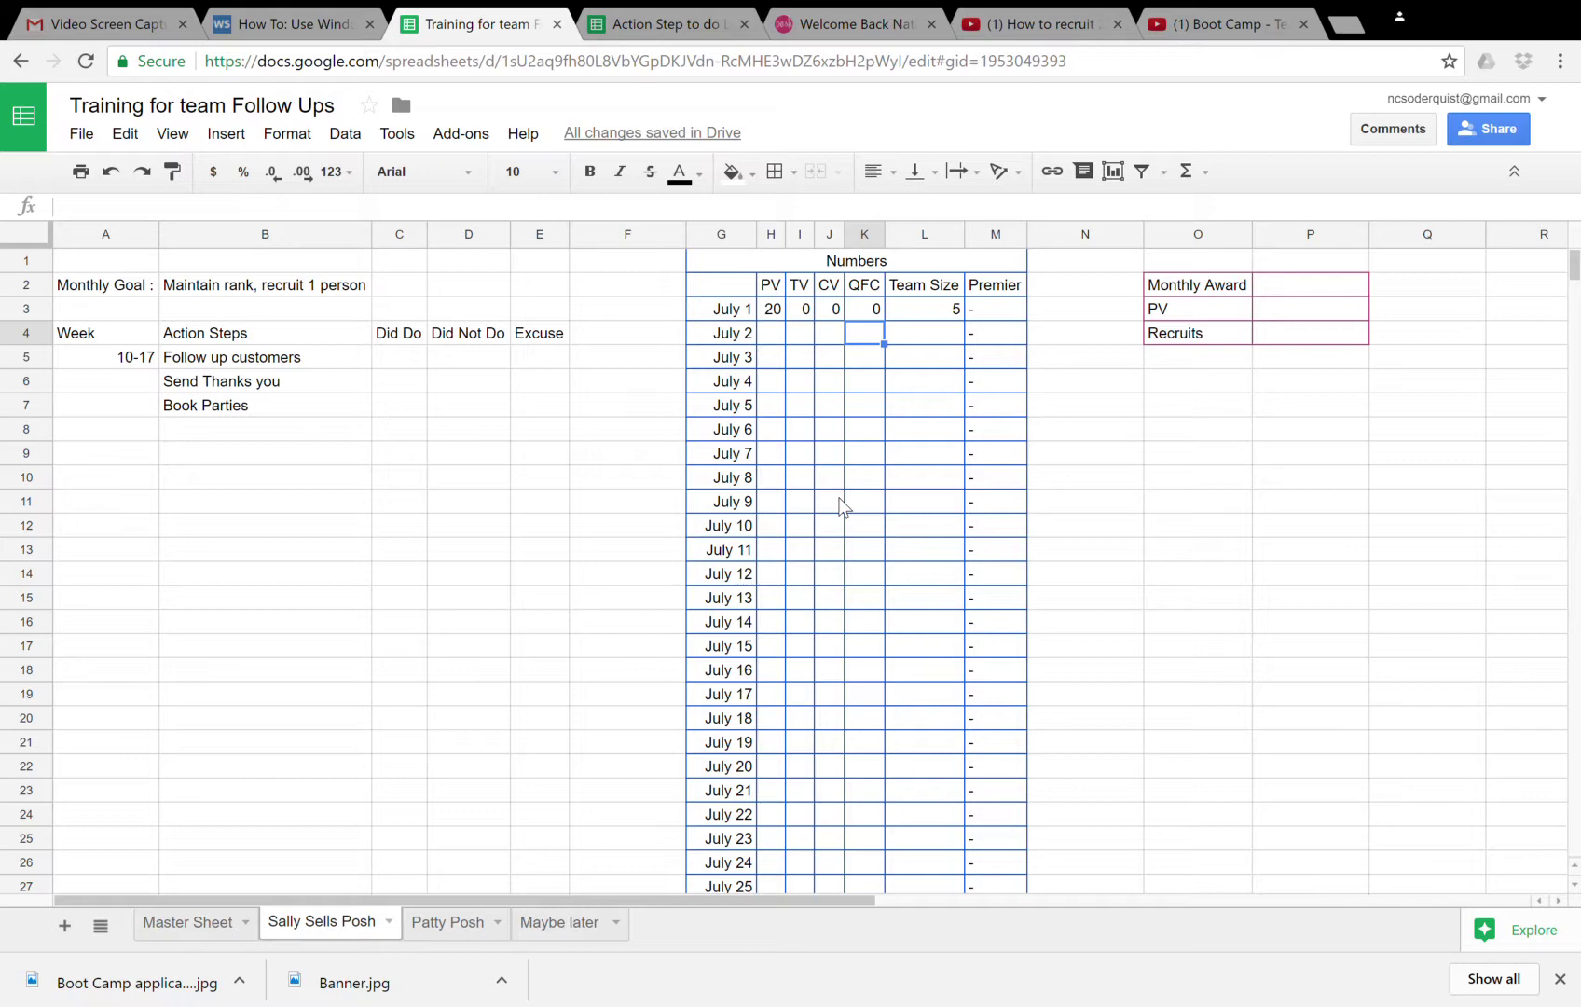
# - Close the downloads bar and enter 20 as the PV value under Monthly Award
pyautogui.click(1290, 287)
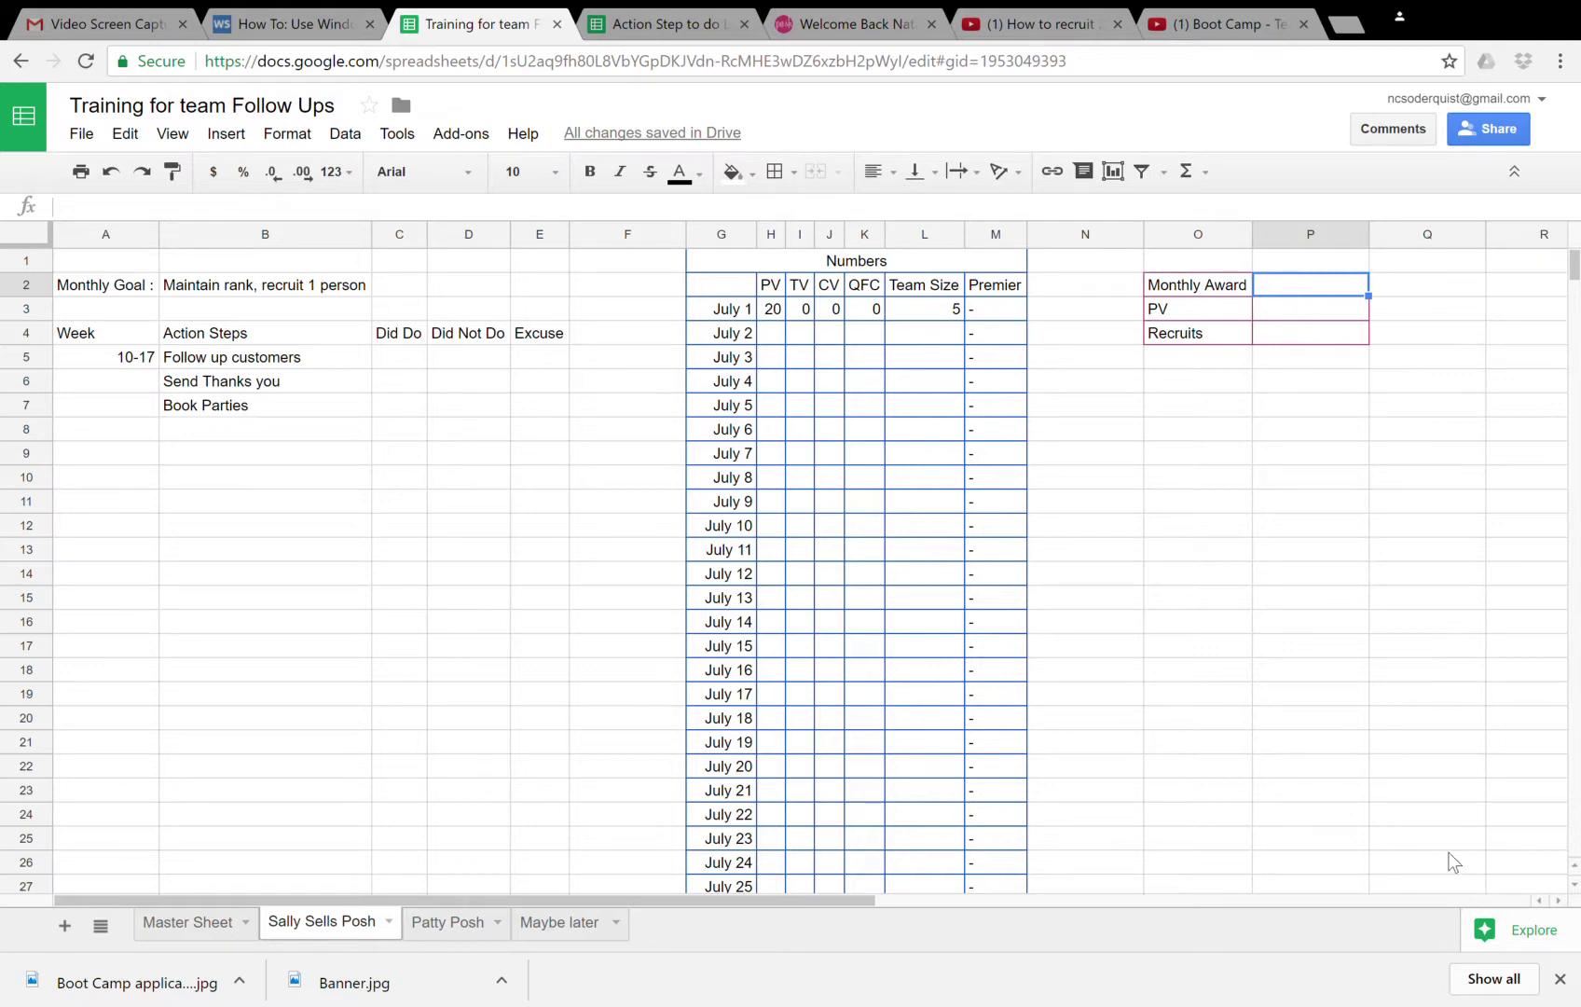
pyautogui.click(1560, 977)
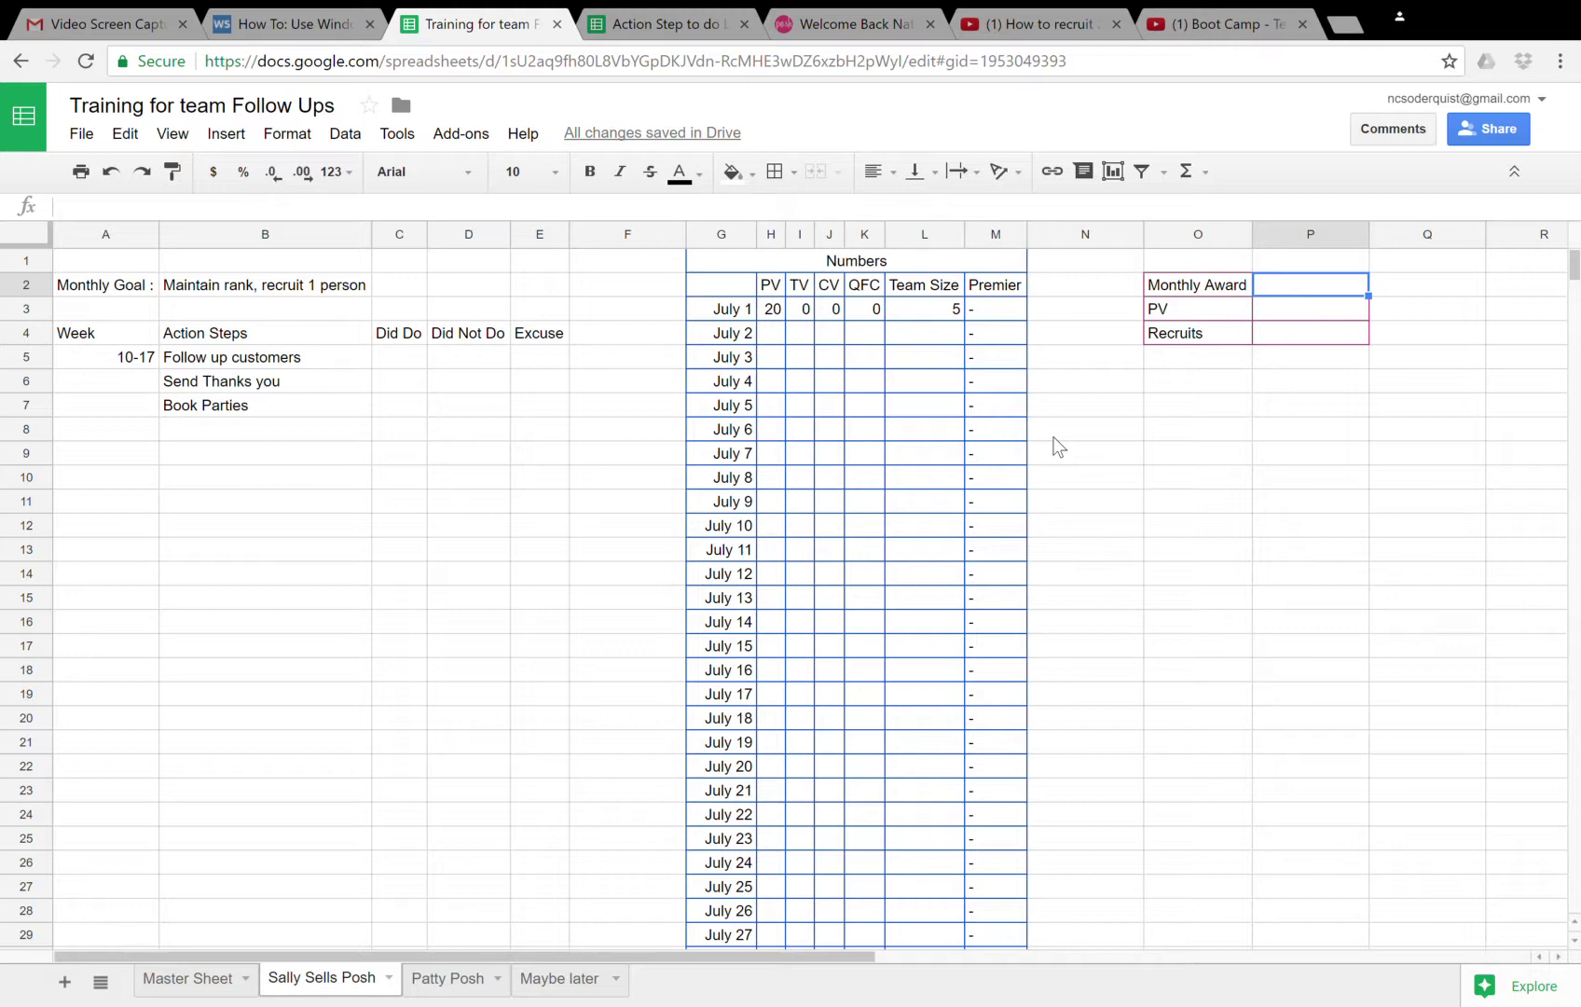
pyautogui.press('Down')
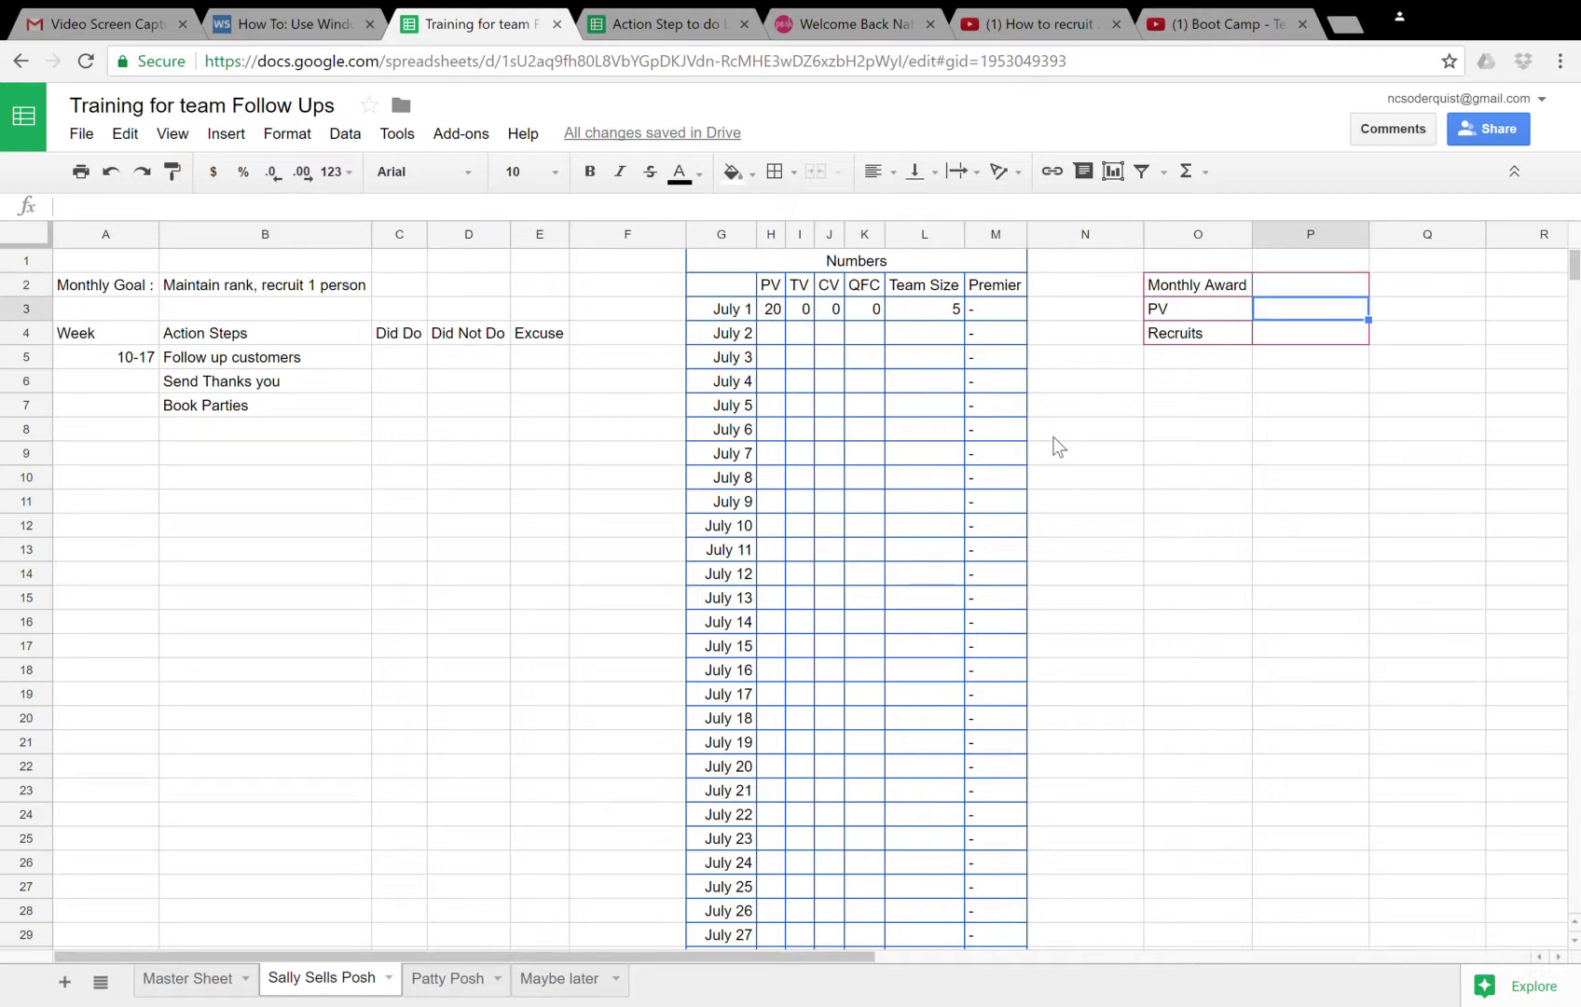
pyautogui.write('2')
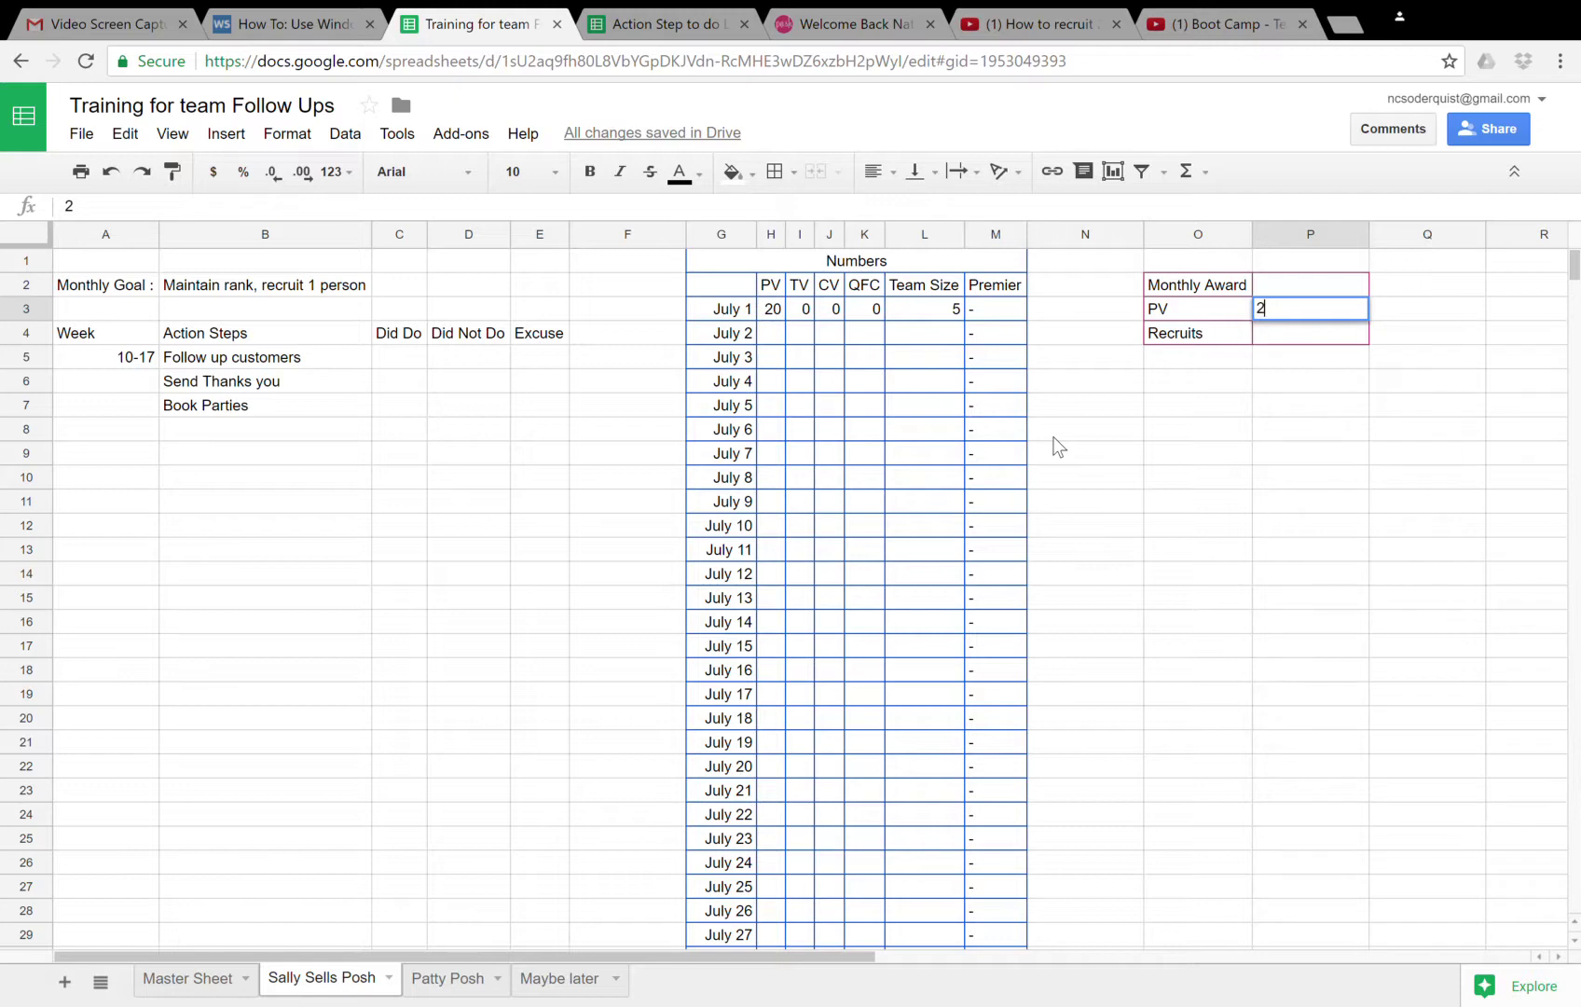
pyautogui.write('0')
pyautogui.press('Down')
pyautogui.press('Down')
pyautogui.press('Down')
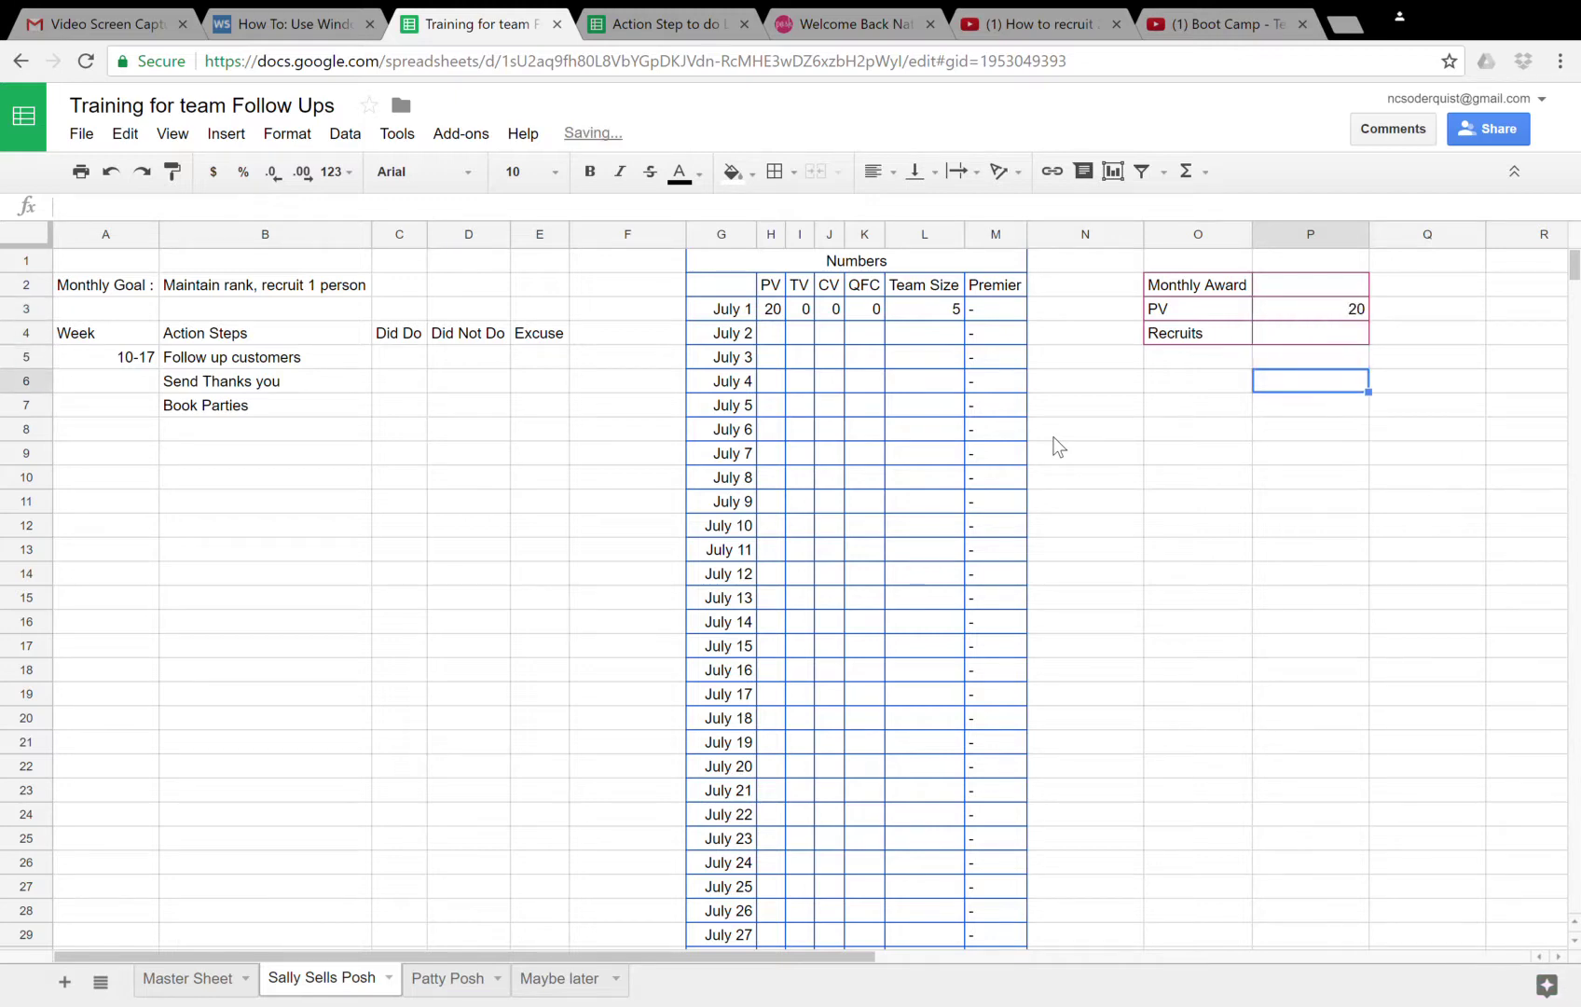
pyautogui.press('Left')
pyautogui.press('Left')
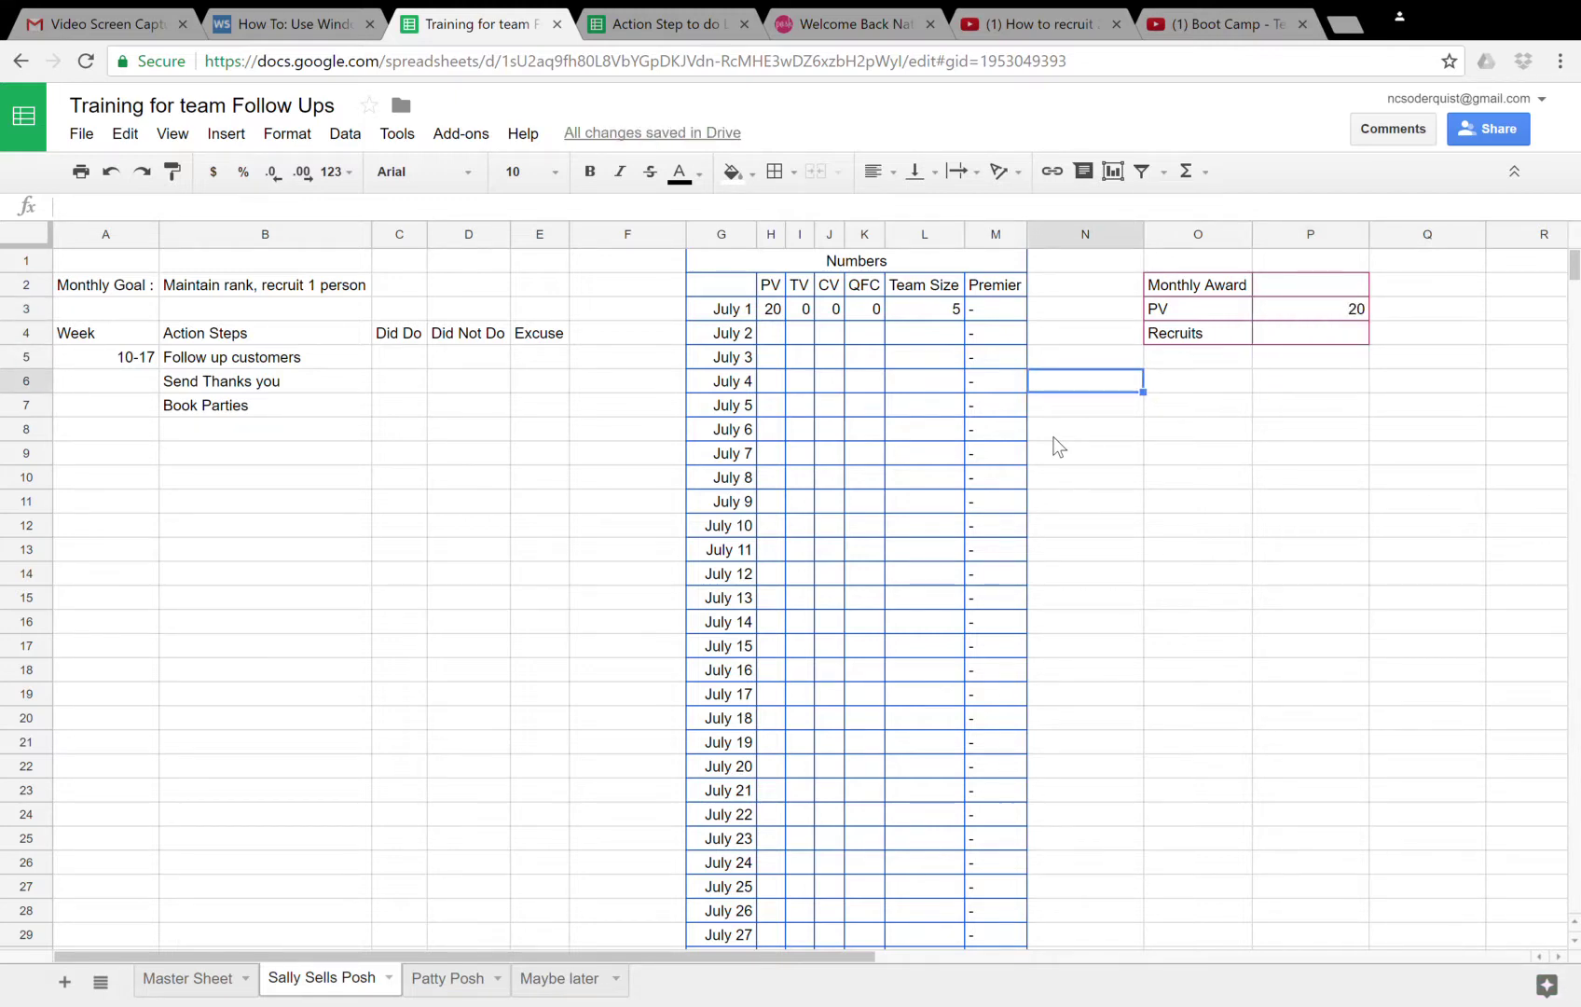
pyautogui.press('Left')
pyautogui.press('Left')
pyautogui.press('Left')
pyautogui.press('Left')
pyautogui.press('Left')
pyautogui.press('Left')
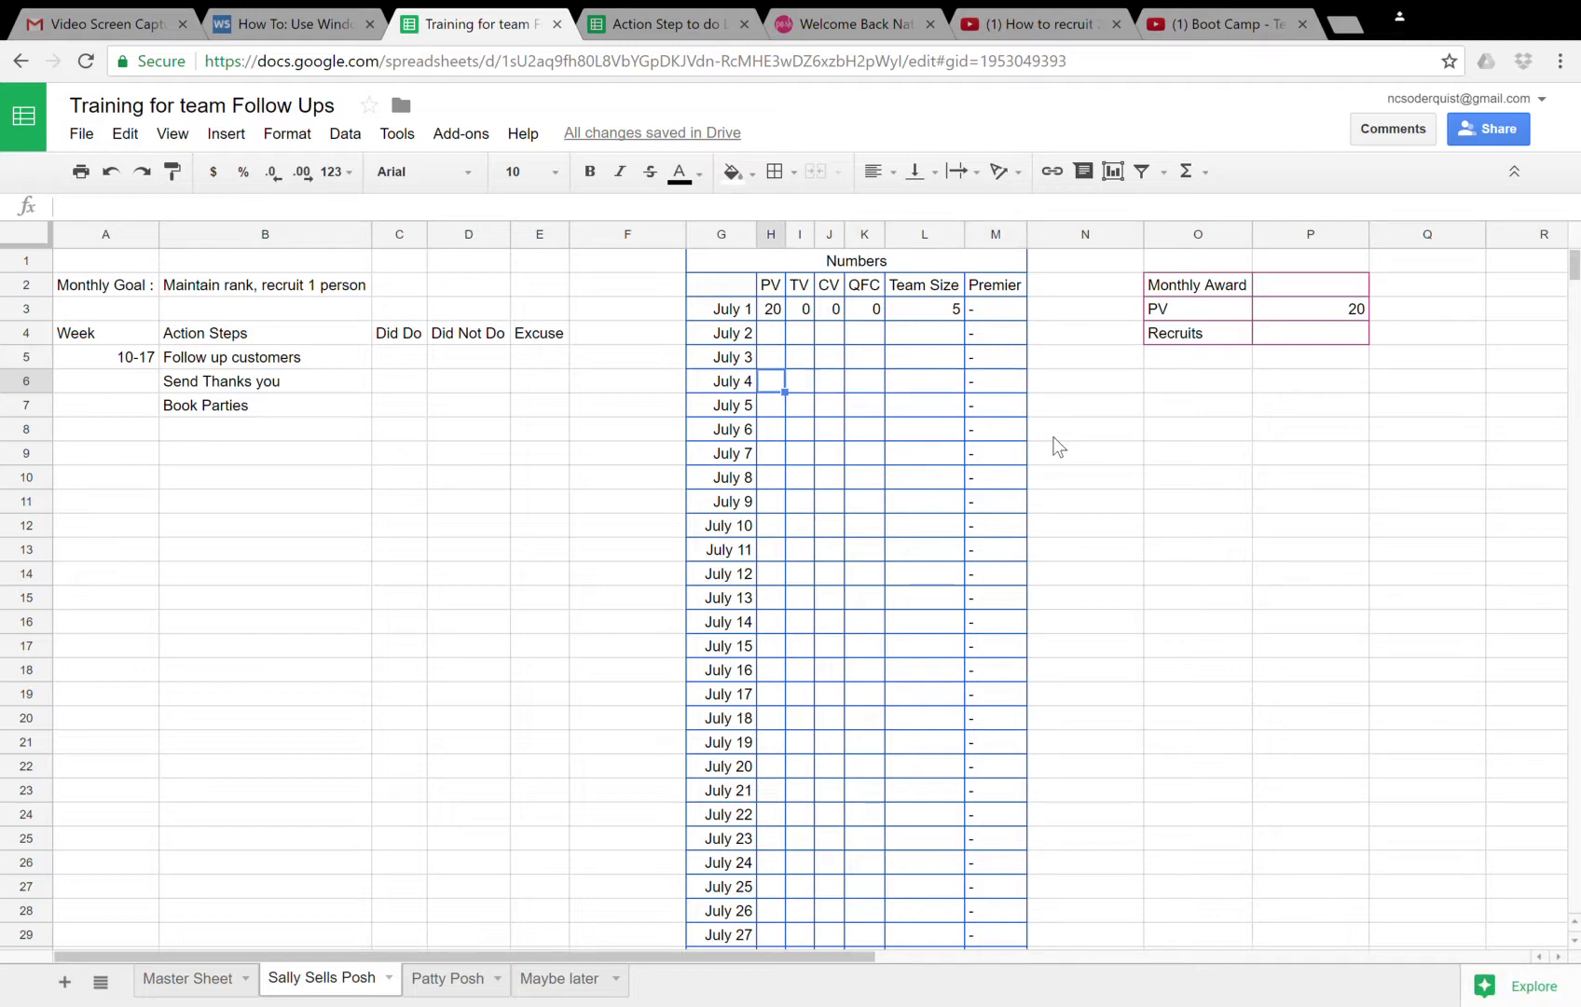
pyautogui.press('Up')
pyautogui.press('Up')
pyautogui.press('Left')
pyautogui.press('Left')
pyautogui.press('Left')
pyautogui.press('Left')
pyautogui.press('Left')
pyautogui.press('Left')
pyautogui.press('Left')
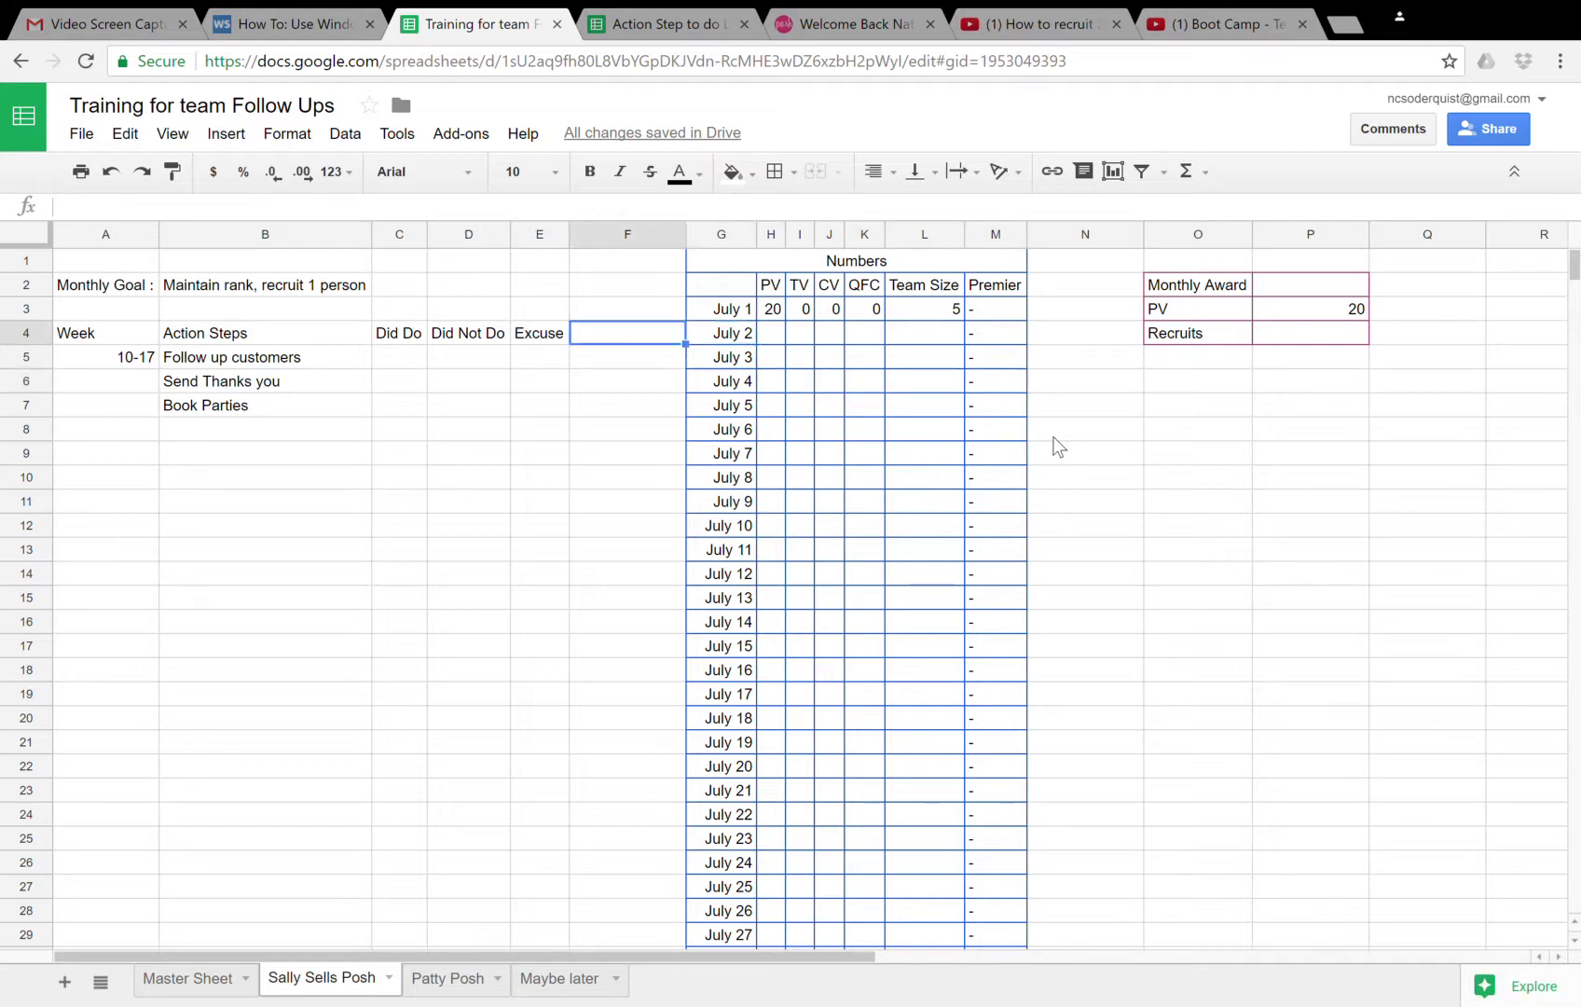
# - Change the week to 1-8 and enter July 2's PV 40, TV 10, CV 50, QFC 0, Team Size 5
pyautogui.press('Down')
pyautogui.write('1-8')
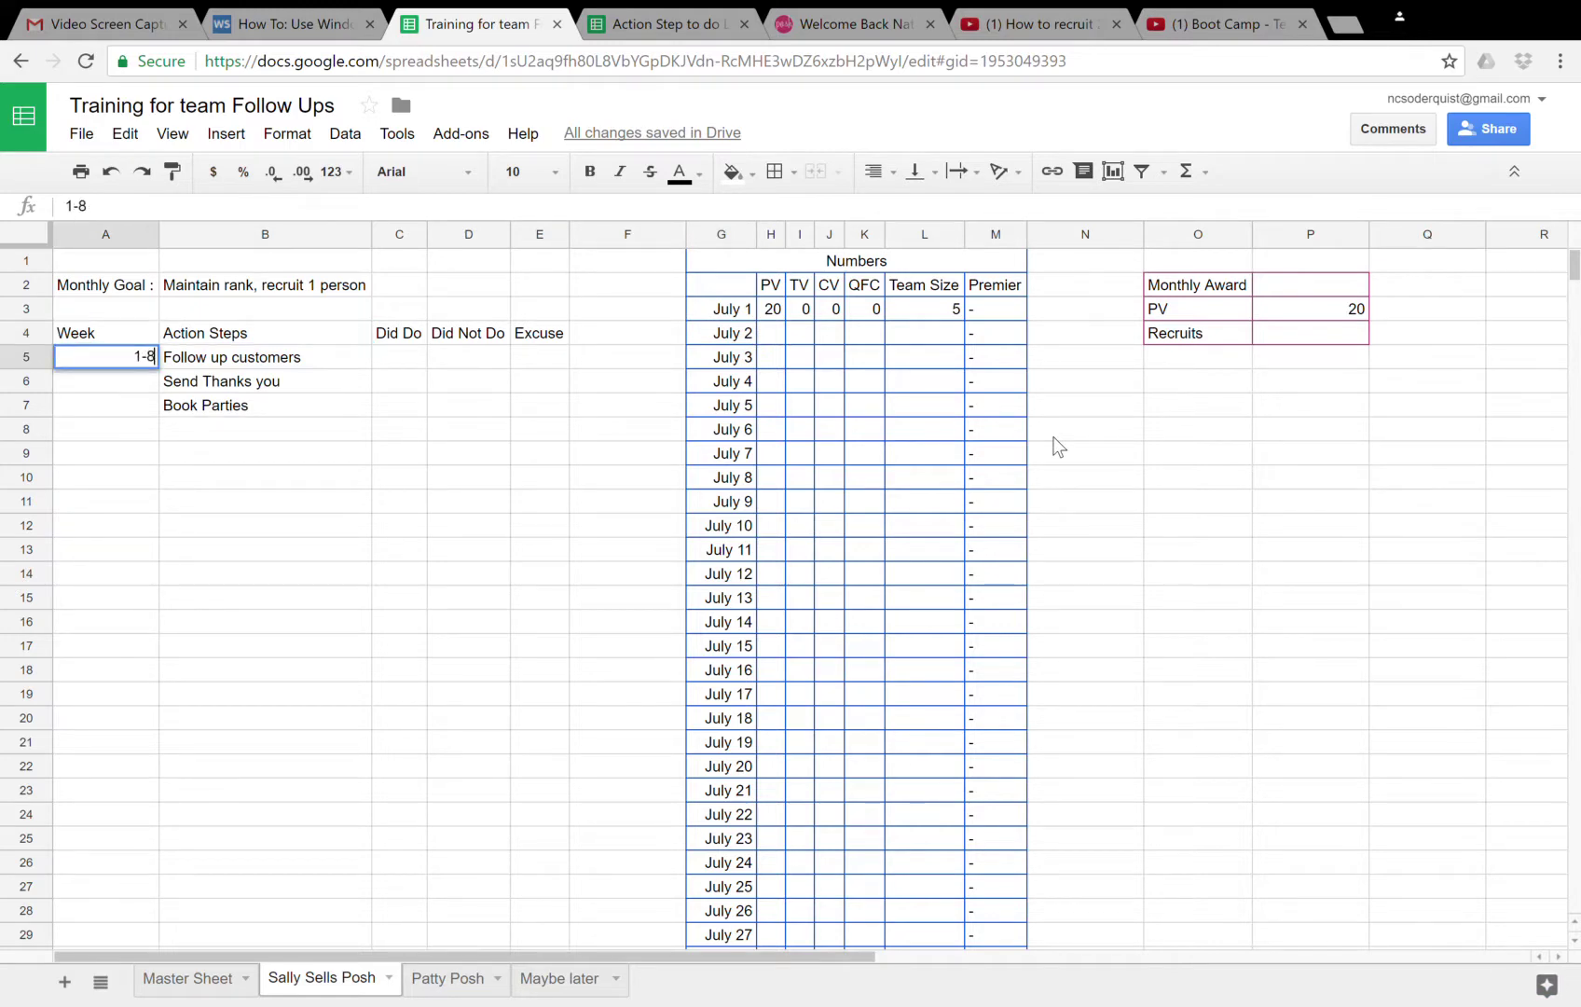
pyautogui.press('Right')
pyautogui.press('Right')
pyautogui.press('Right')
pyautogui.press('Right')
pyautogui.press('Right')
pyautogui.press('Right')
pyautogui.press('Right')
pyautogui.press('Up')
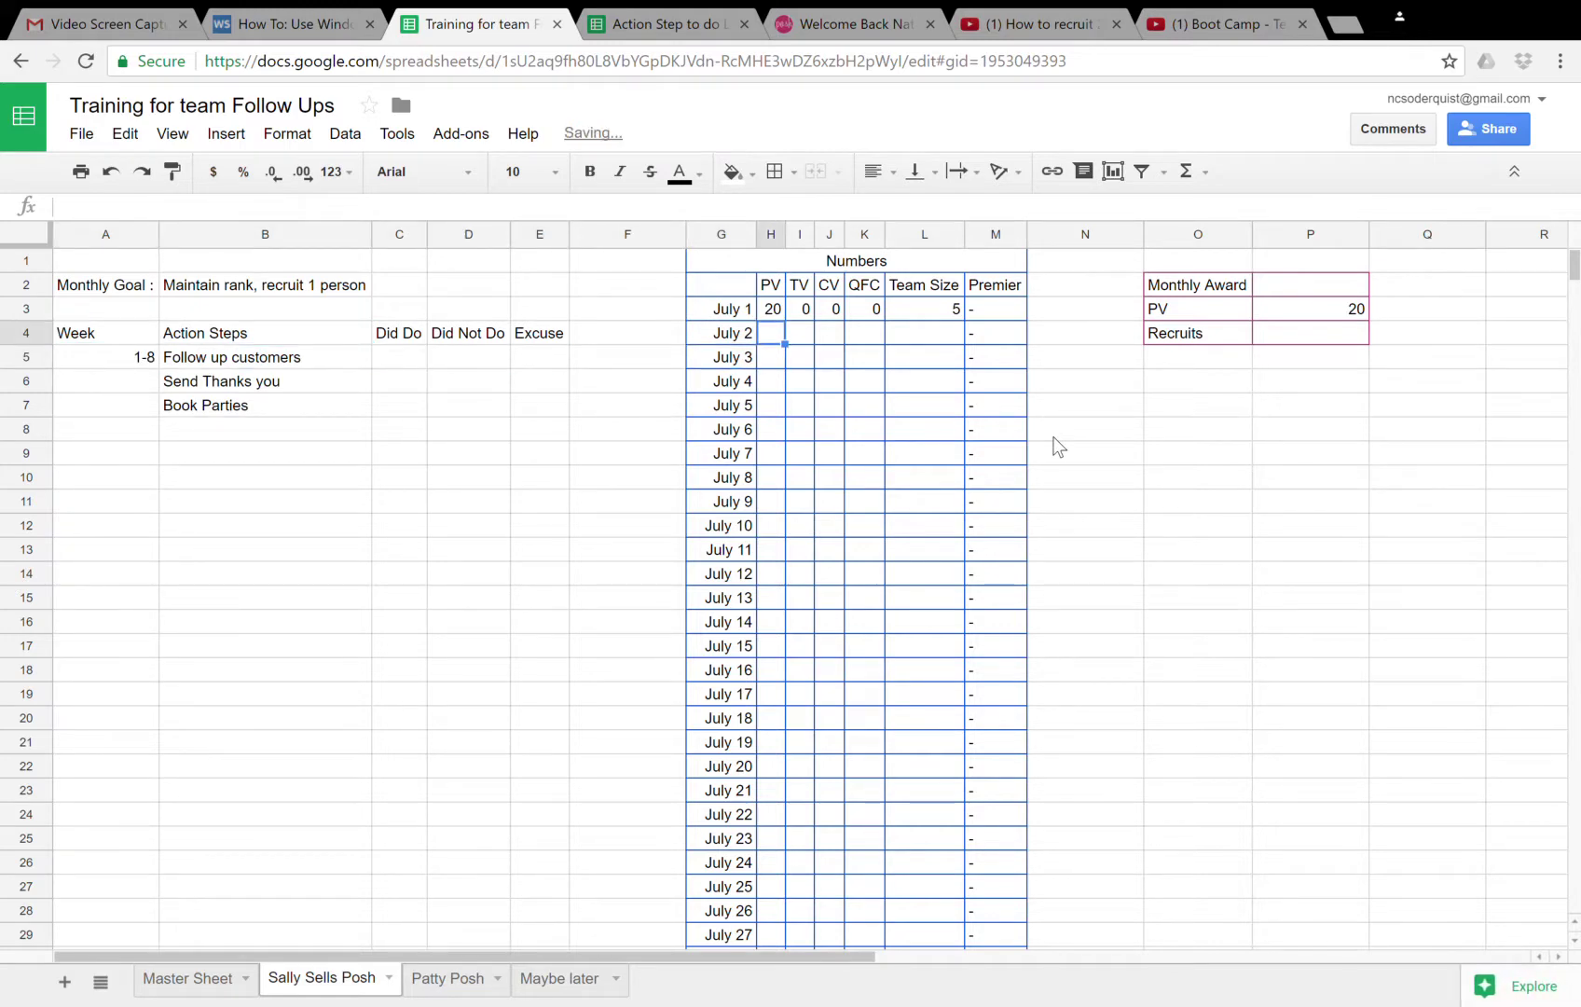
pyautogui.write('40')
pyautogui.press('Tab')
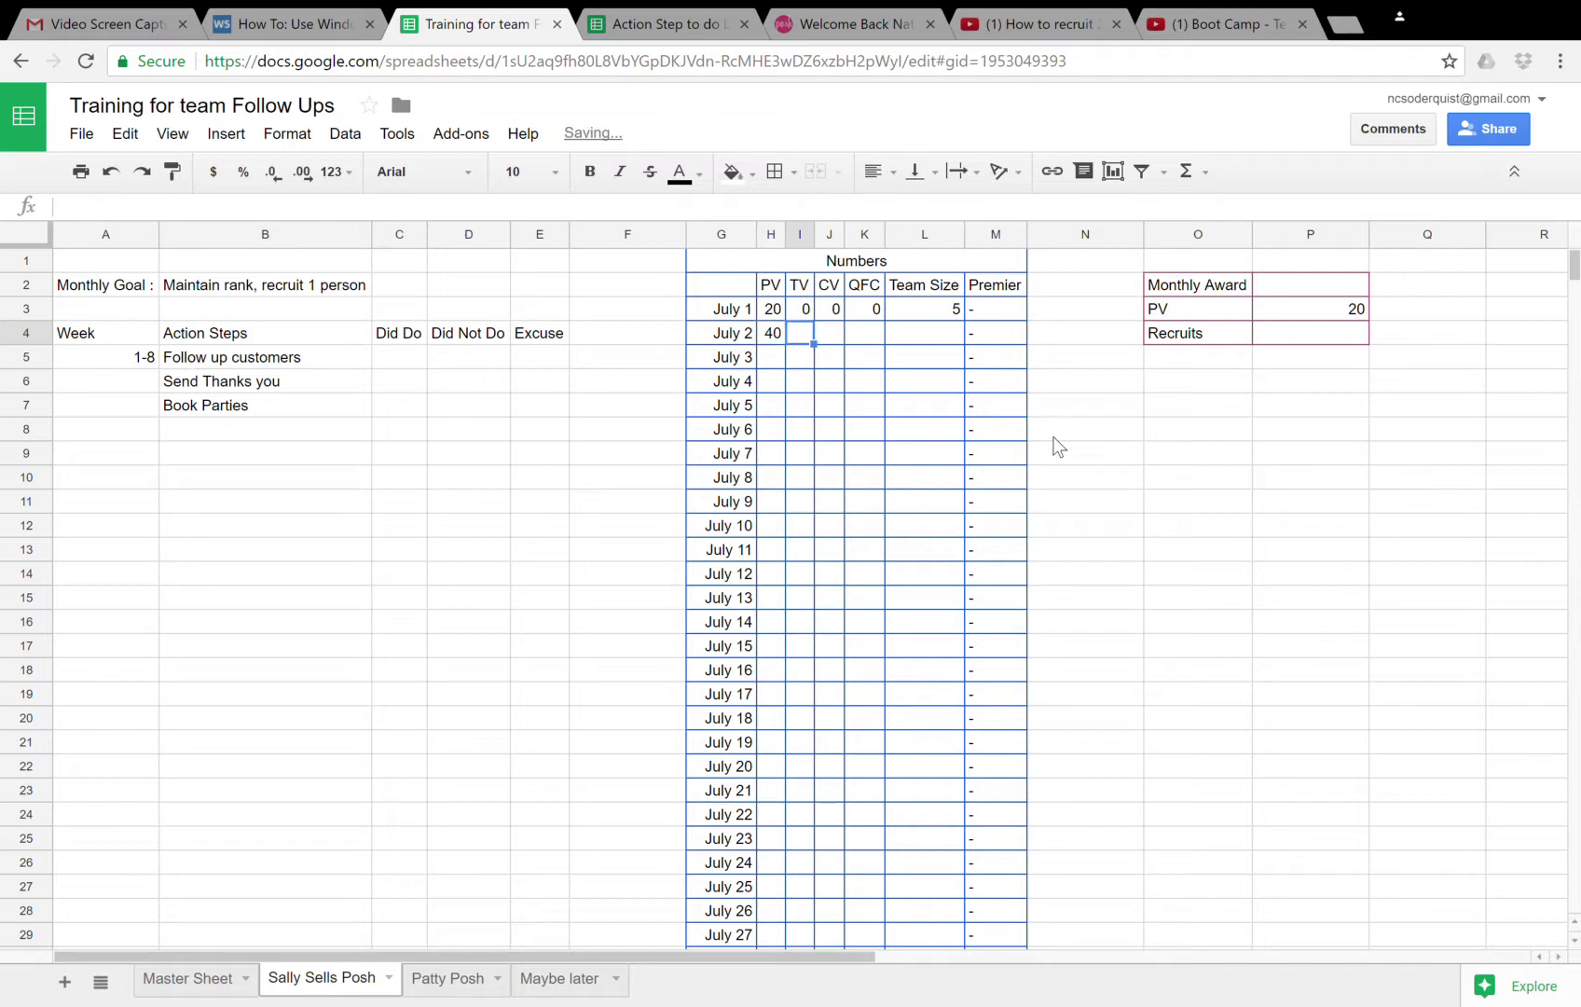
pyautogui.write('10')
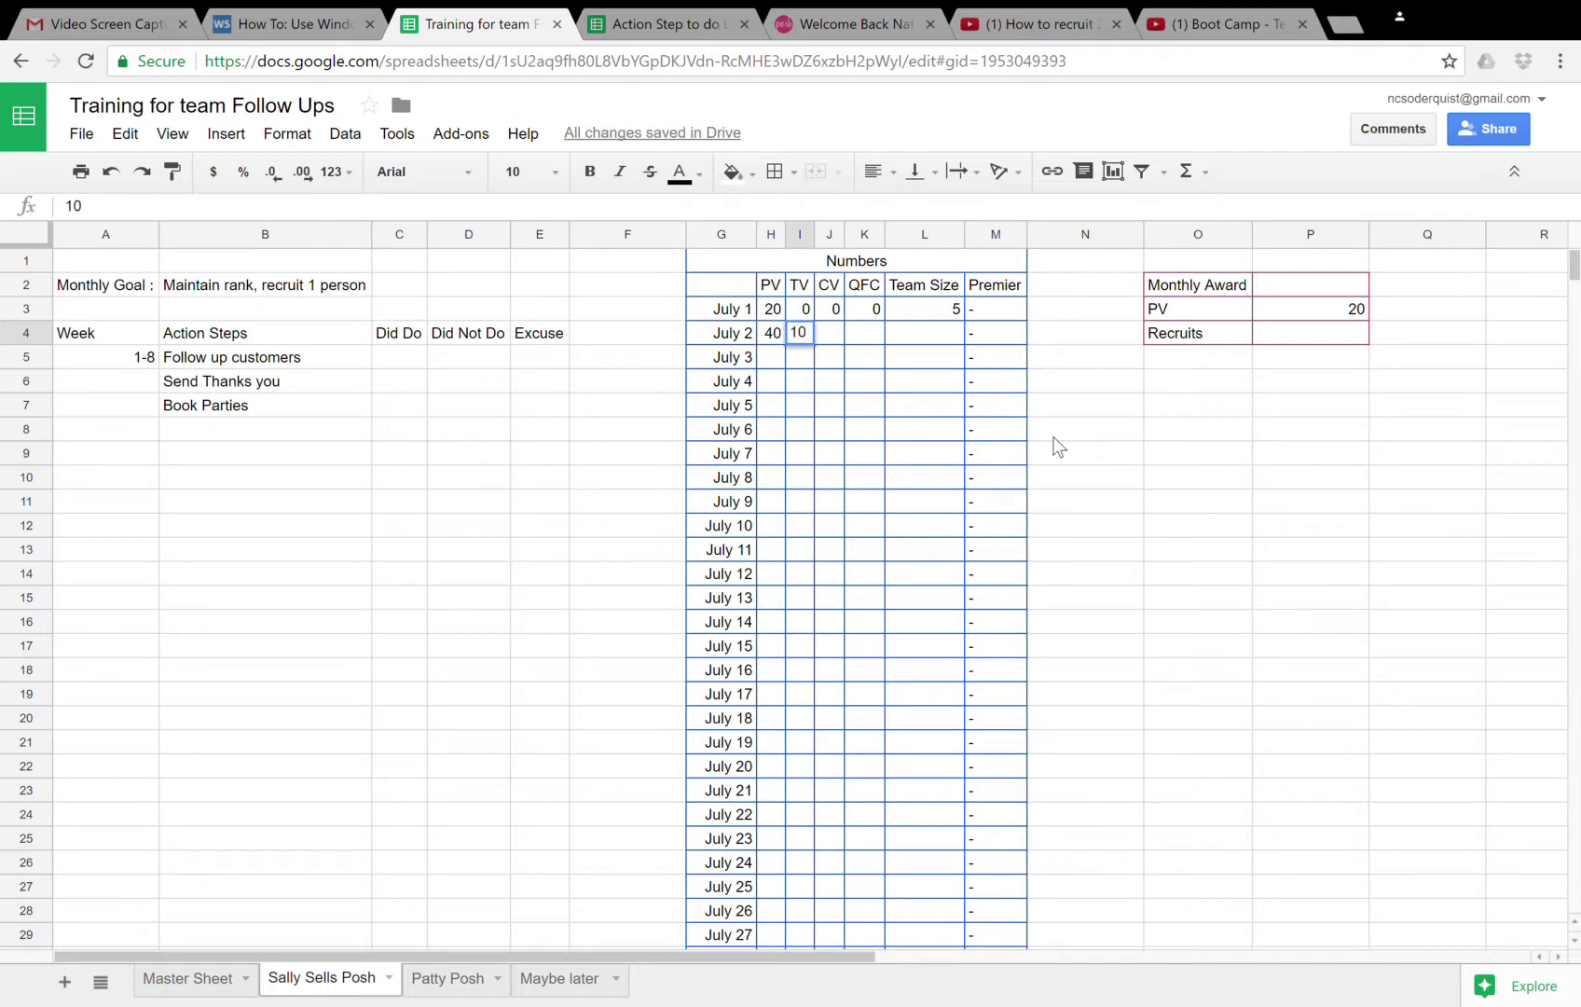
pyautogui.press('Tab')
pyautogui.write('50')
pyautogui.press('Tab')
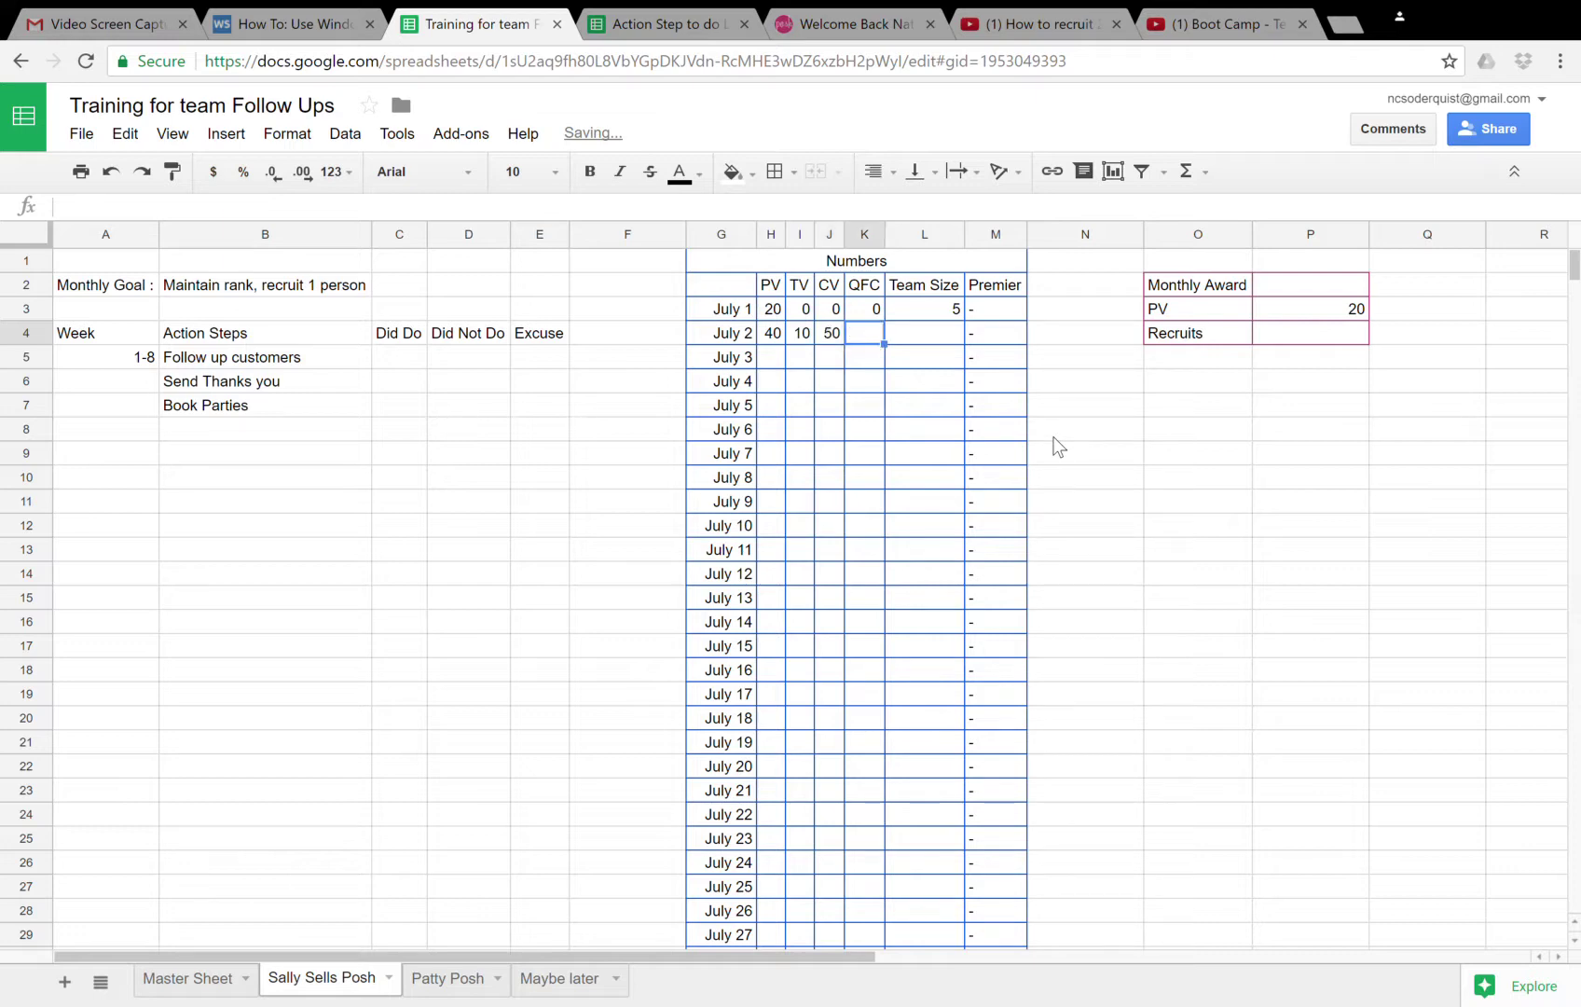
pyautogui.write('0')
pyautogui.press('Tab')
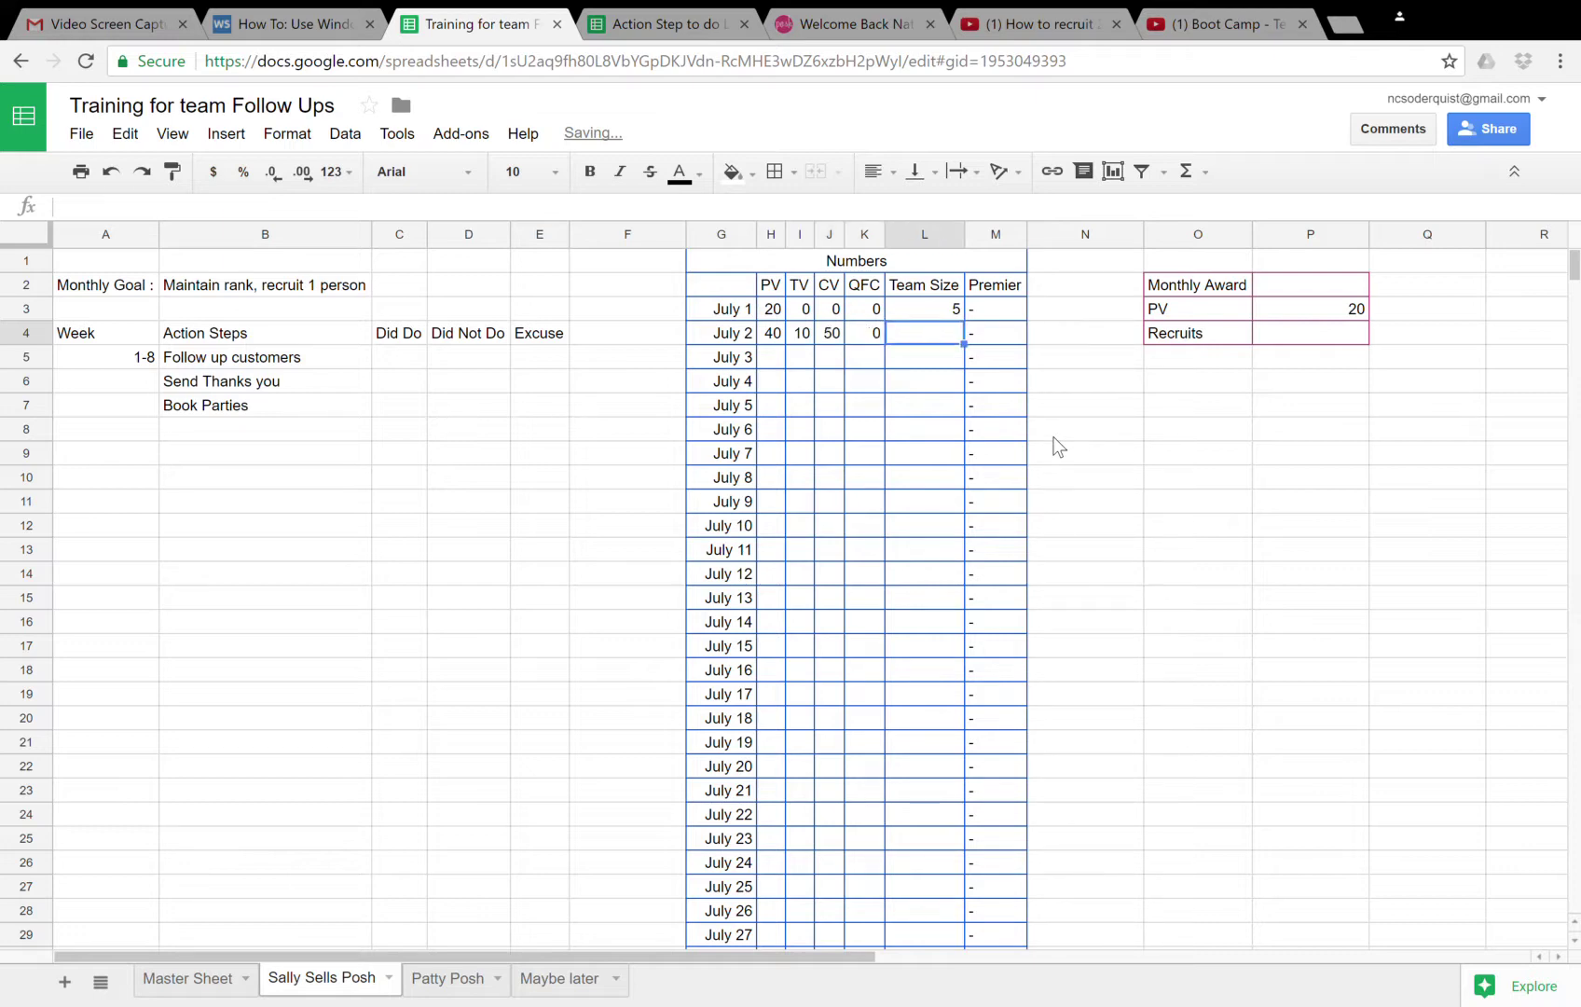
pyautogui.write('5')
pyautogui.press('Return')
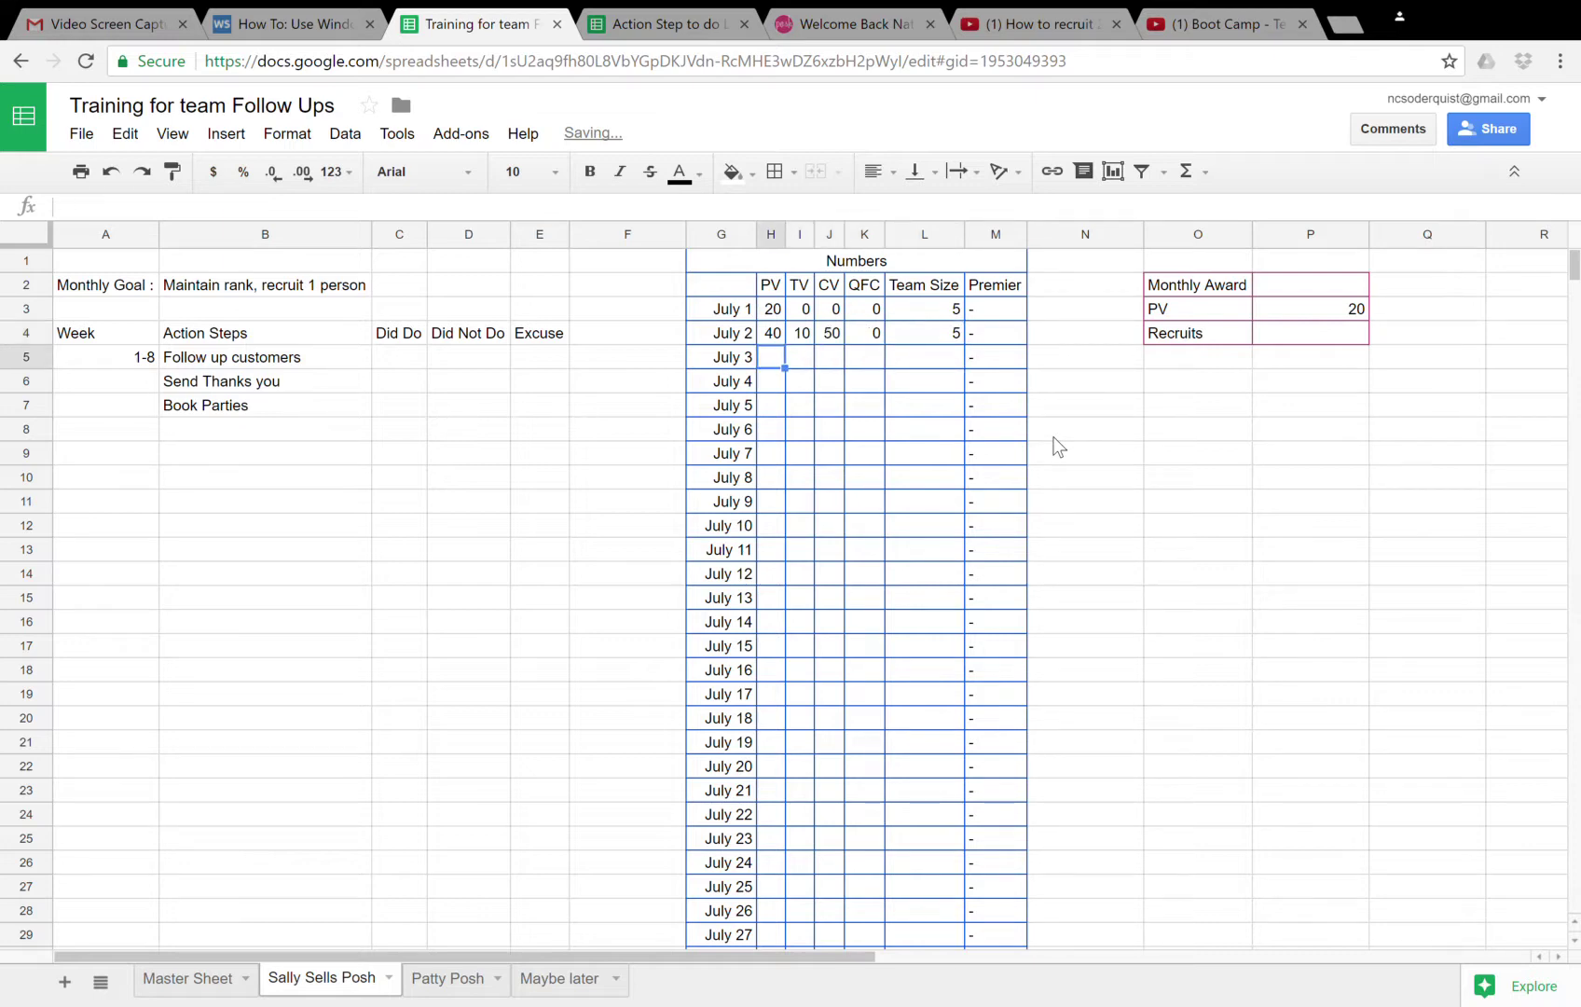
# - Enter July 3's PV 200, TV 58, CV 258, QFC 0 and Team Size 5
pyautogui.write('200')
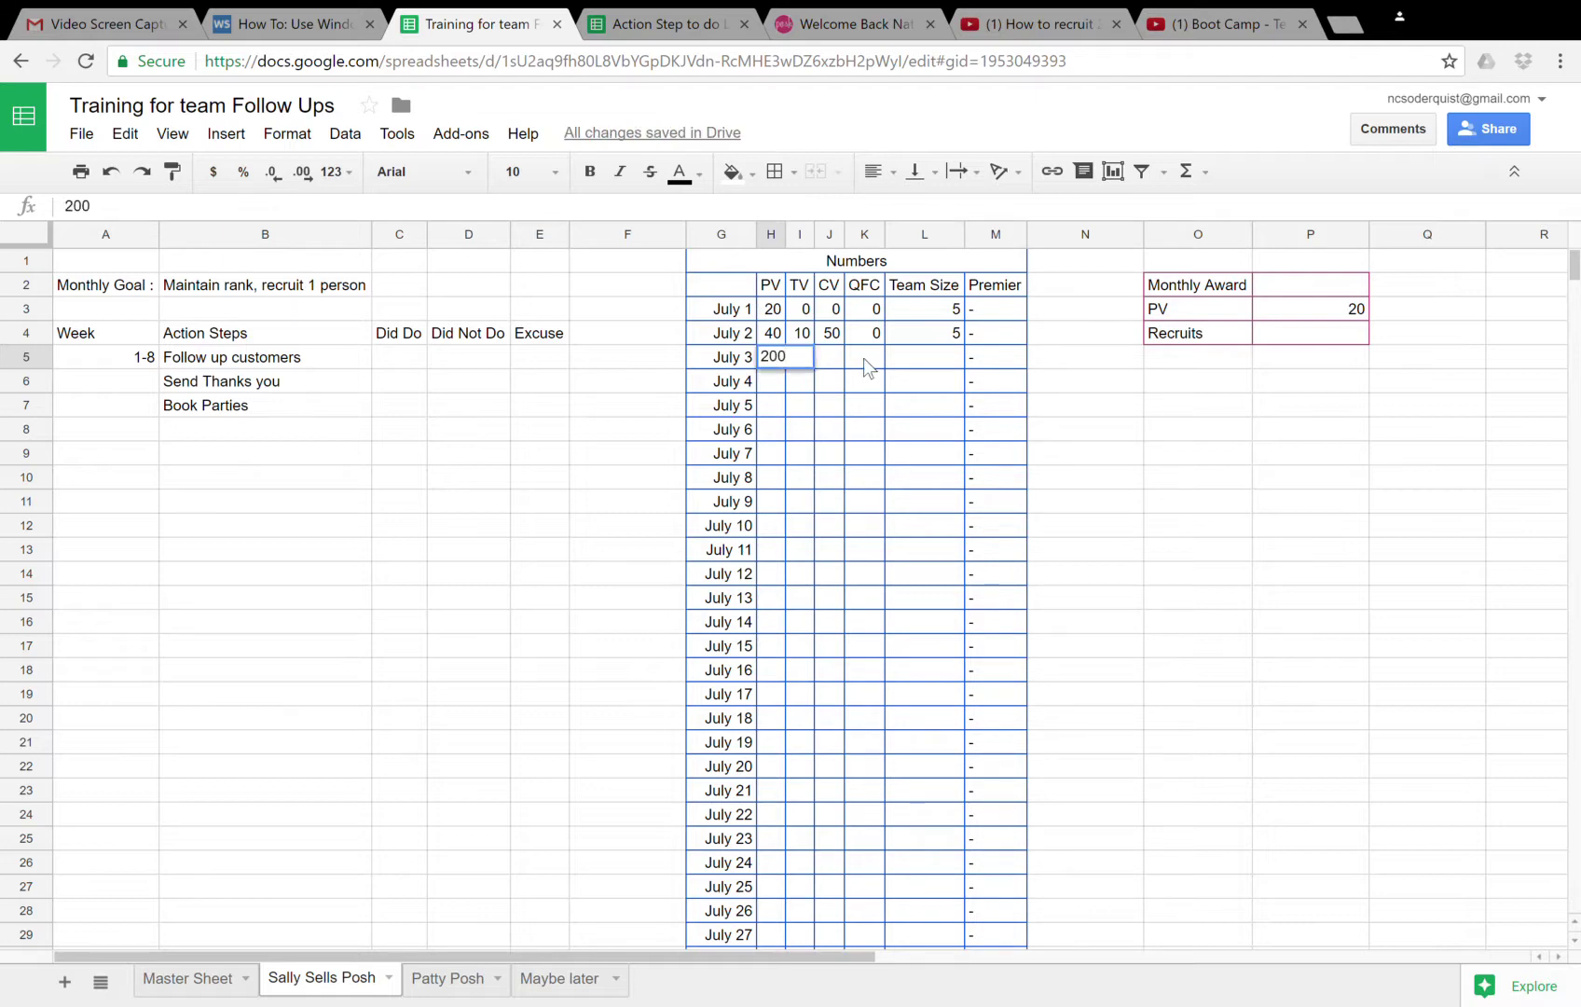
pyautogui.press('Tab')
pyautogui.write('58')
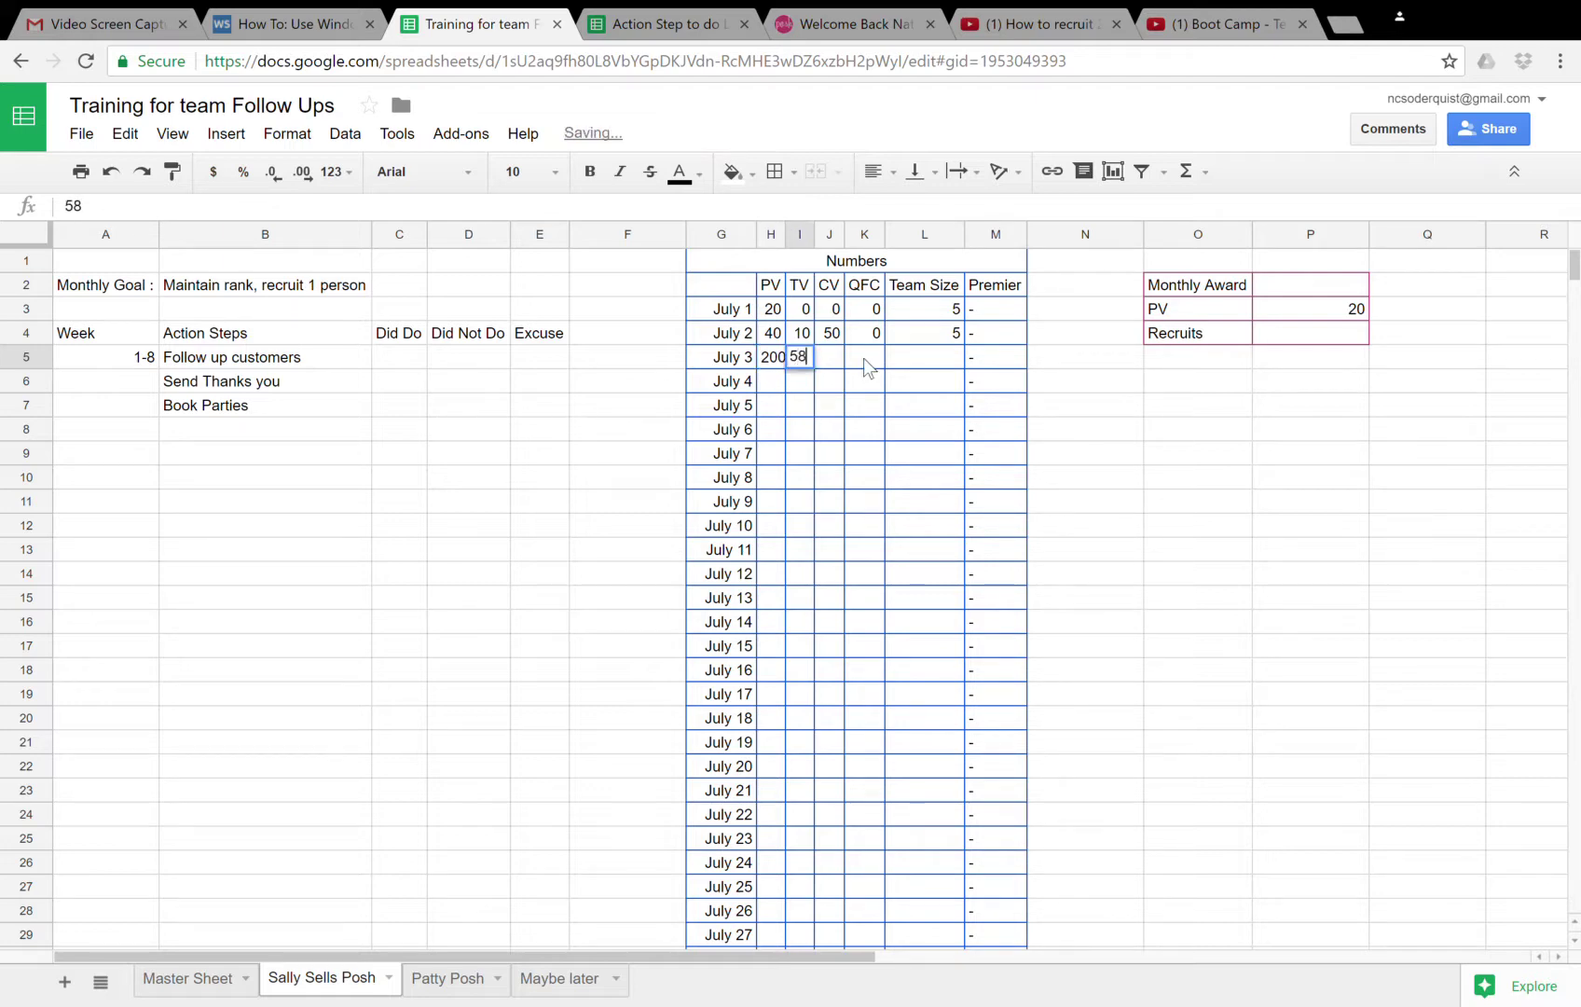
pyautogui.press('Tab')
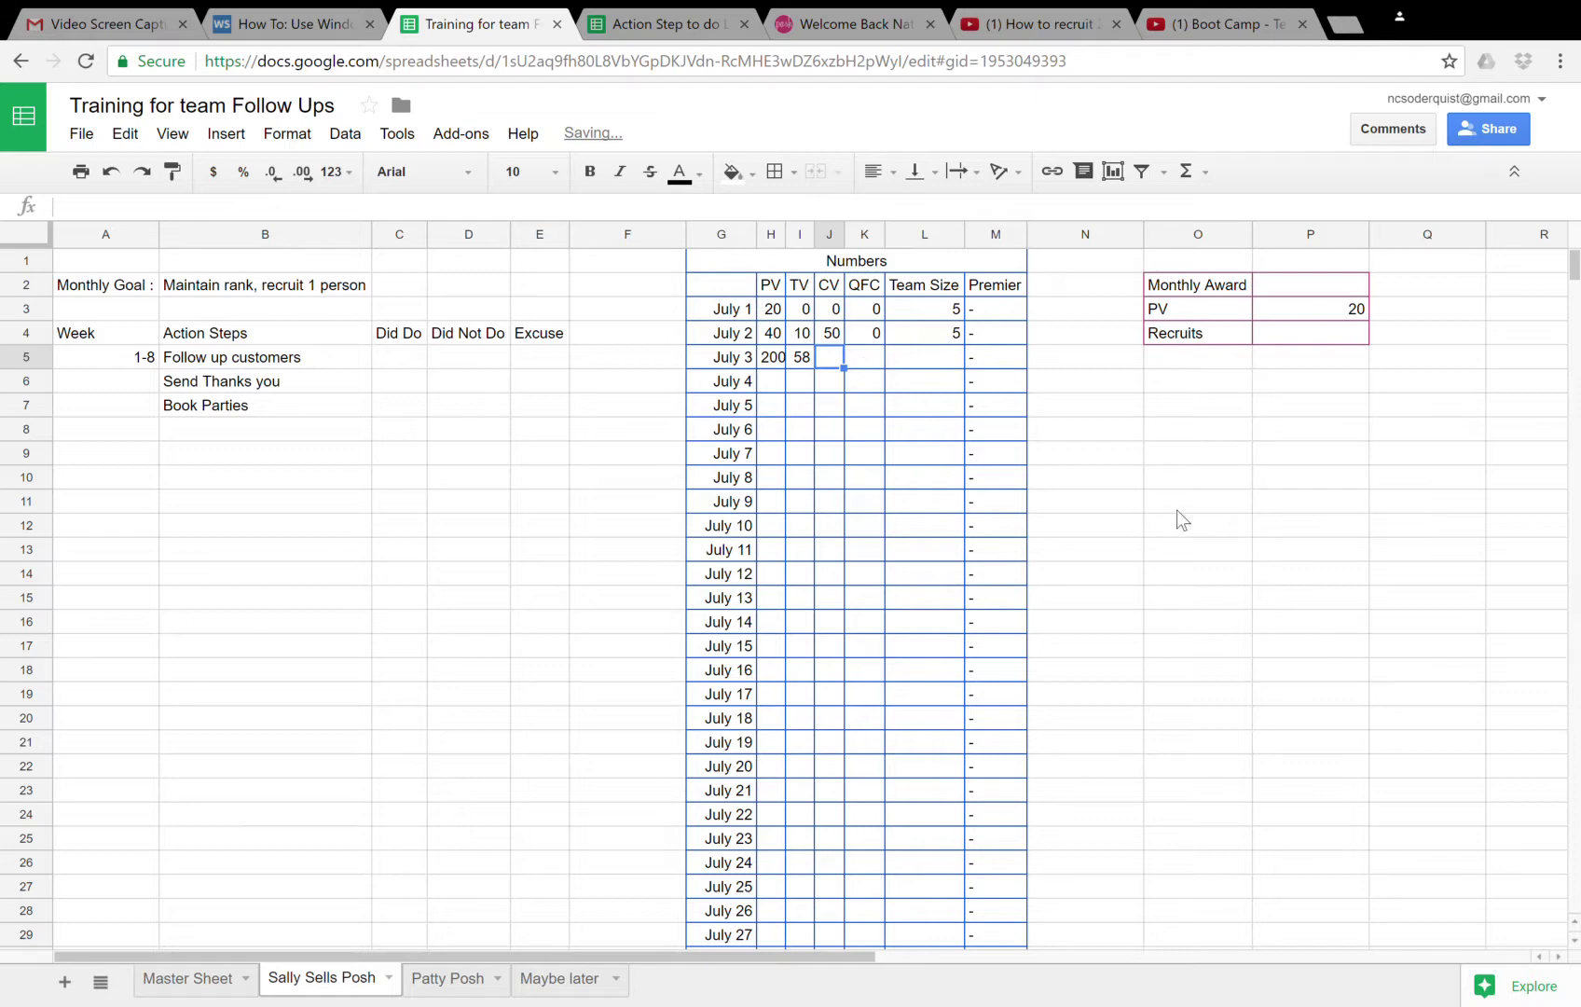
pyautogui.write('258')
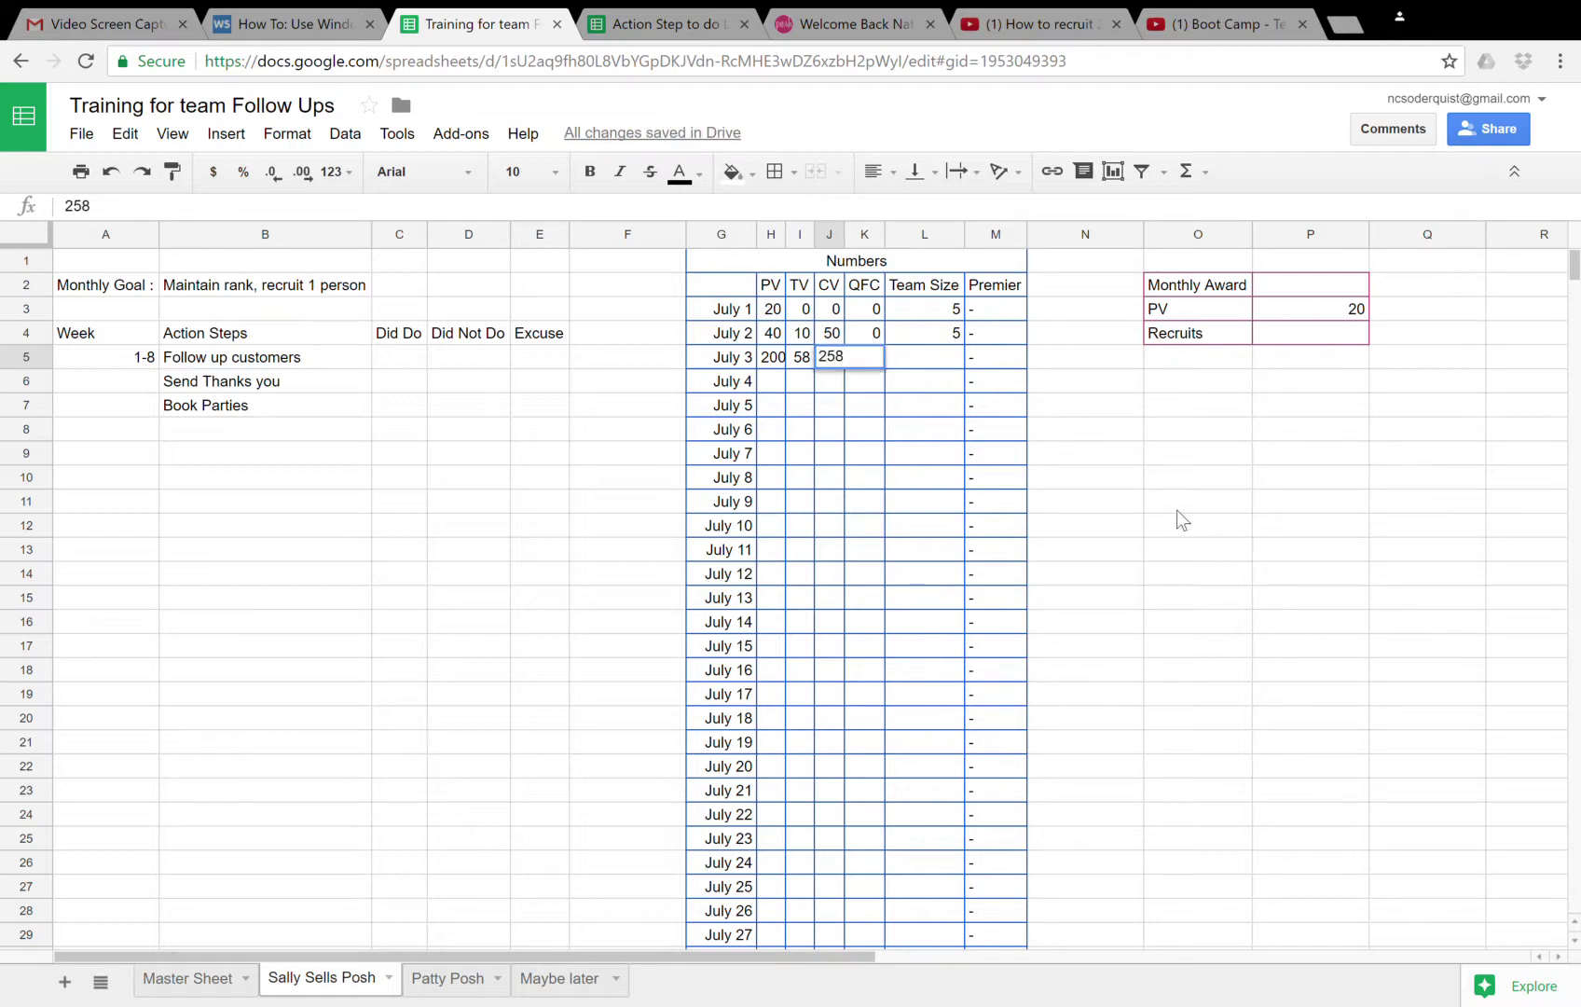
pyautogui.press('Tab')
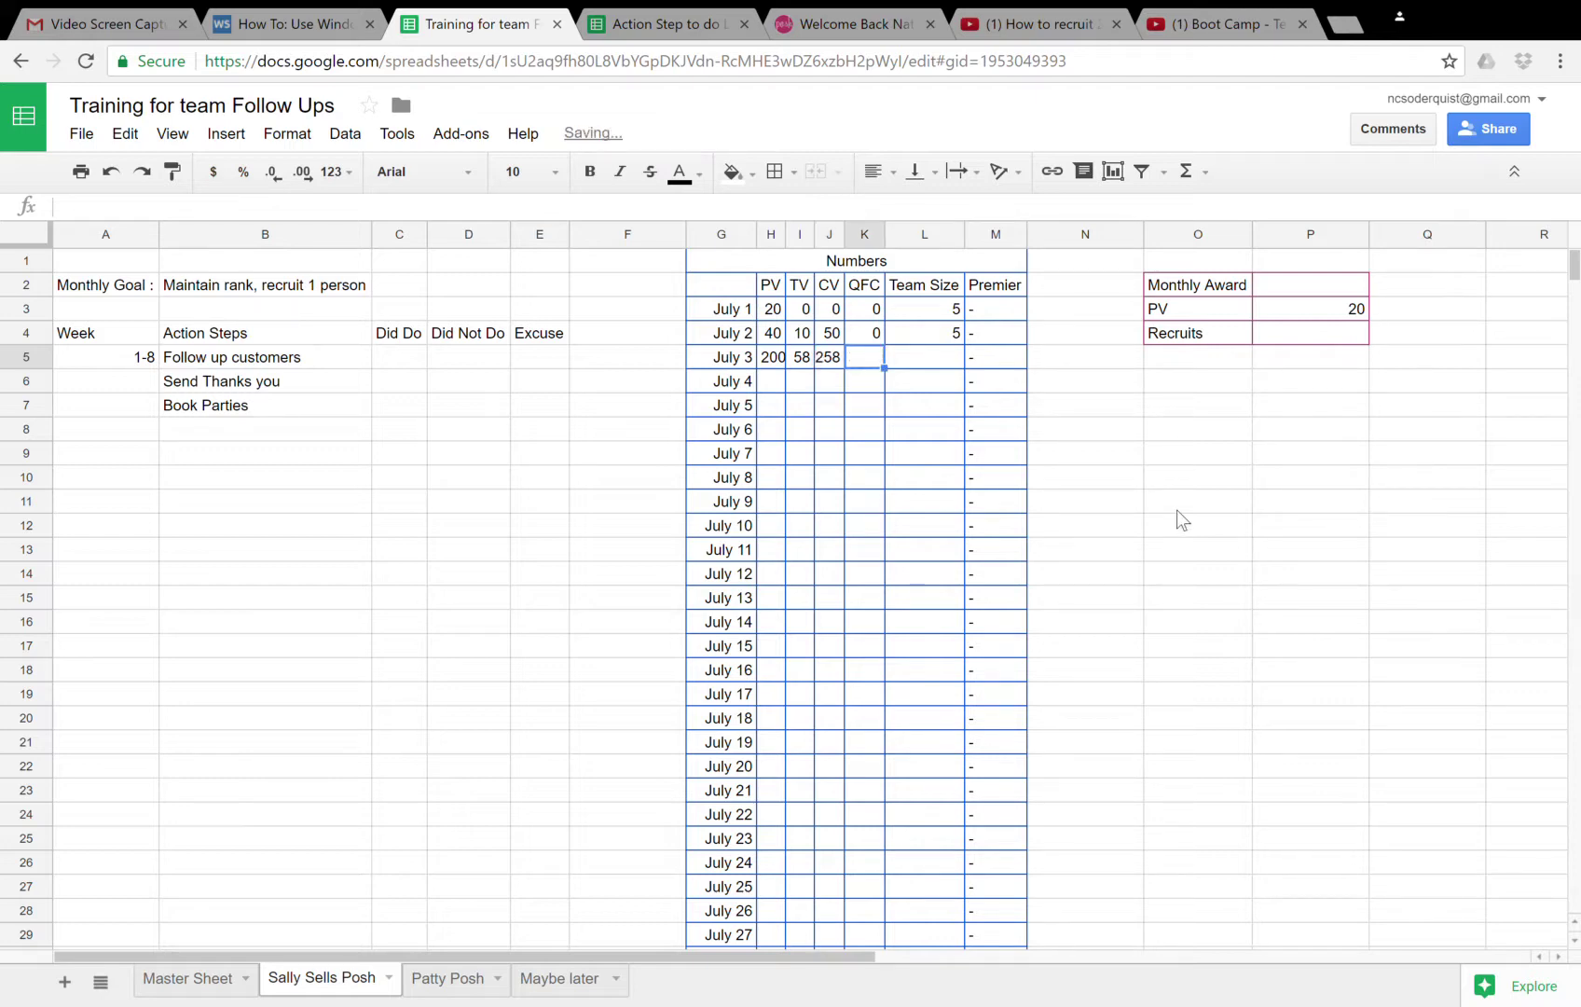
pyautogui.write('0')
pyautogui.press('Tab')
pyautogui.write('5')
pyautogui.press('Return')
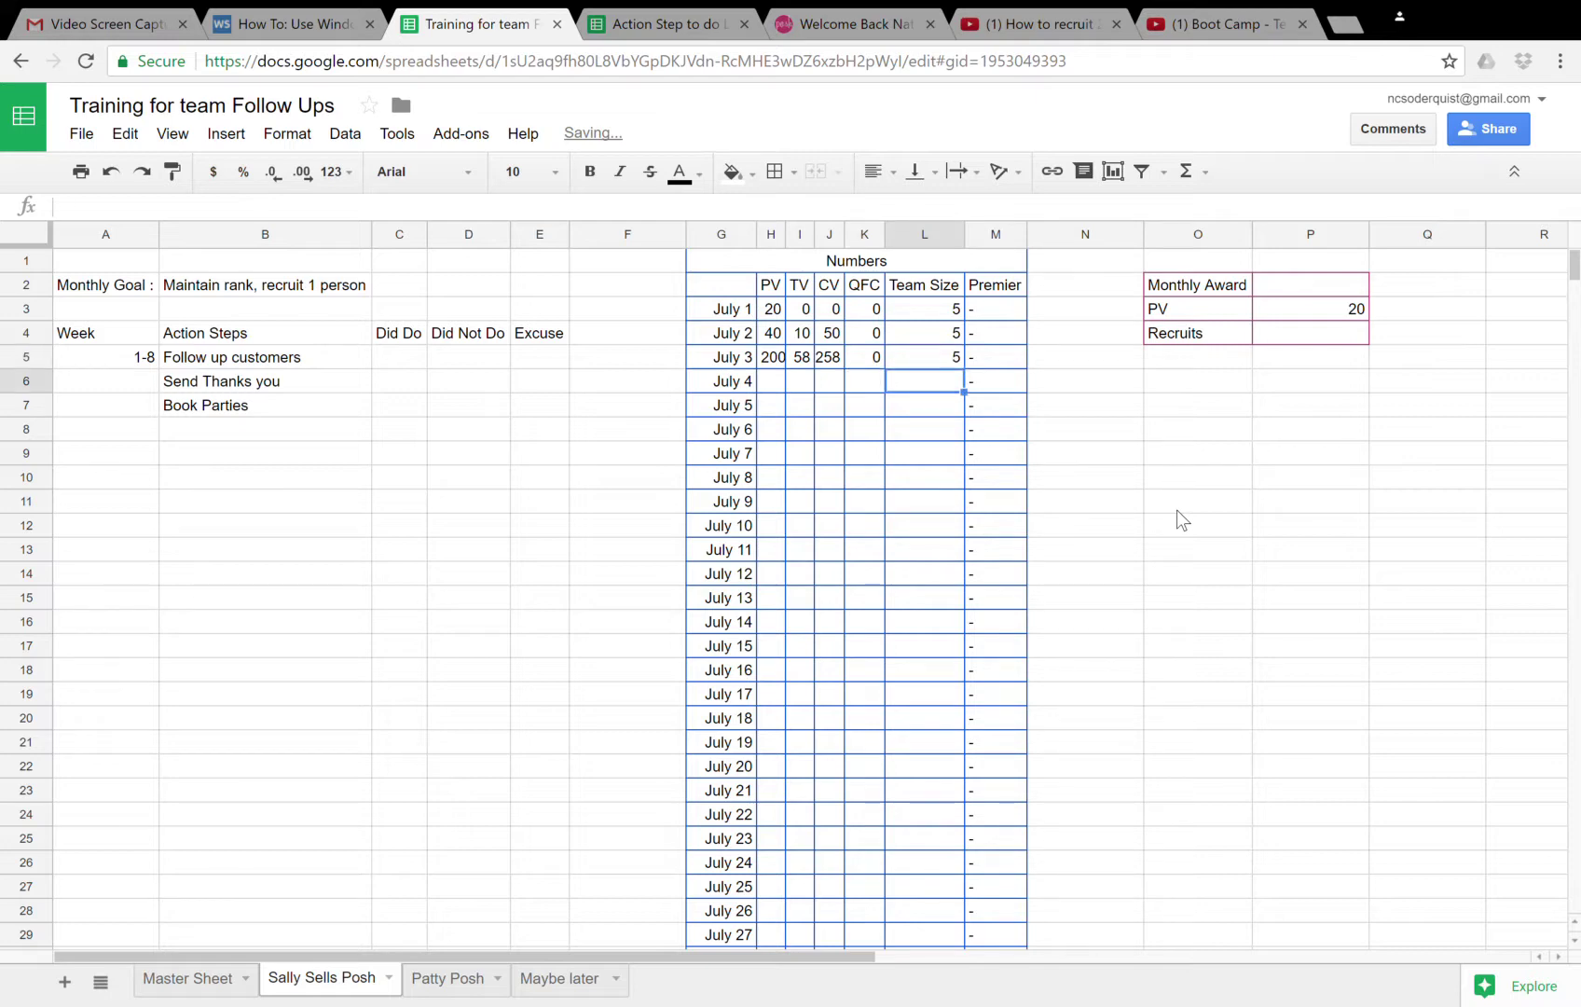
pyautogui.press('Left')
pyautogui.press('Left')
pyautogui.press('Left')
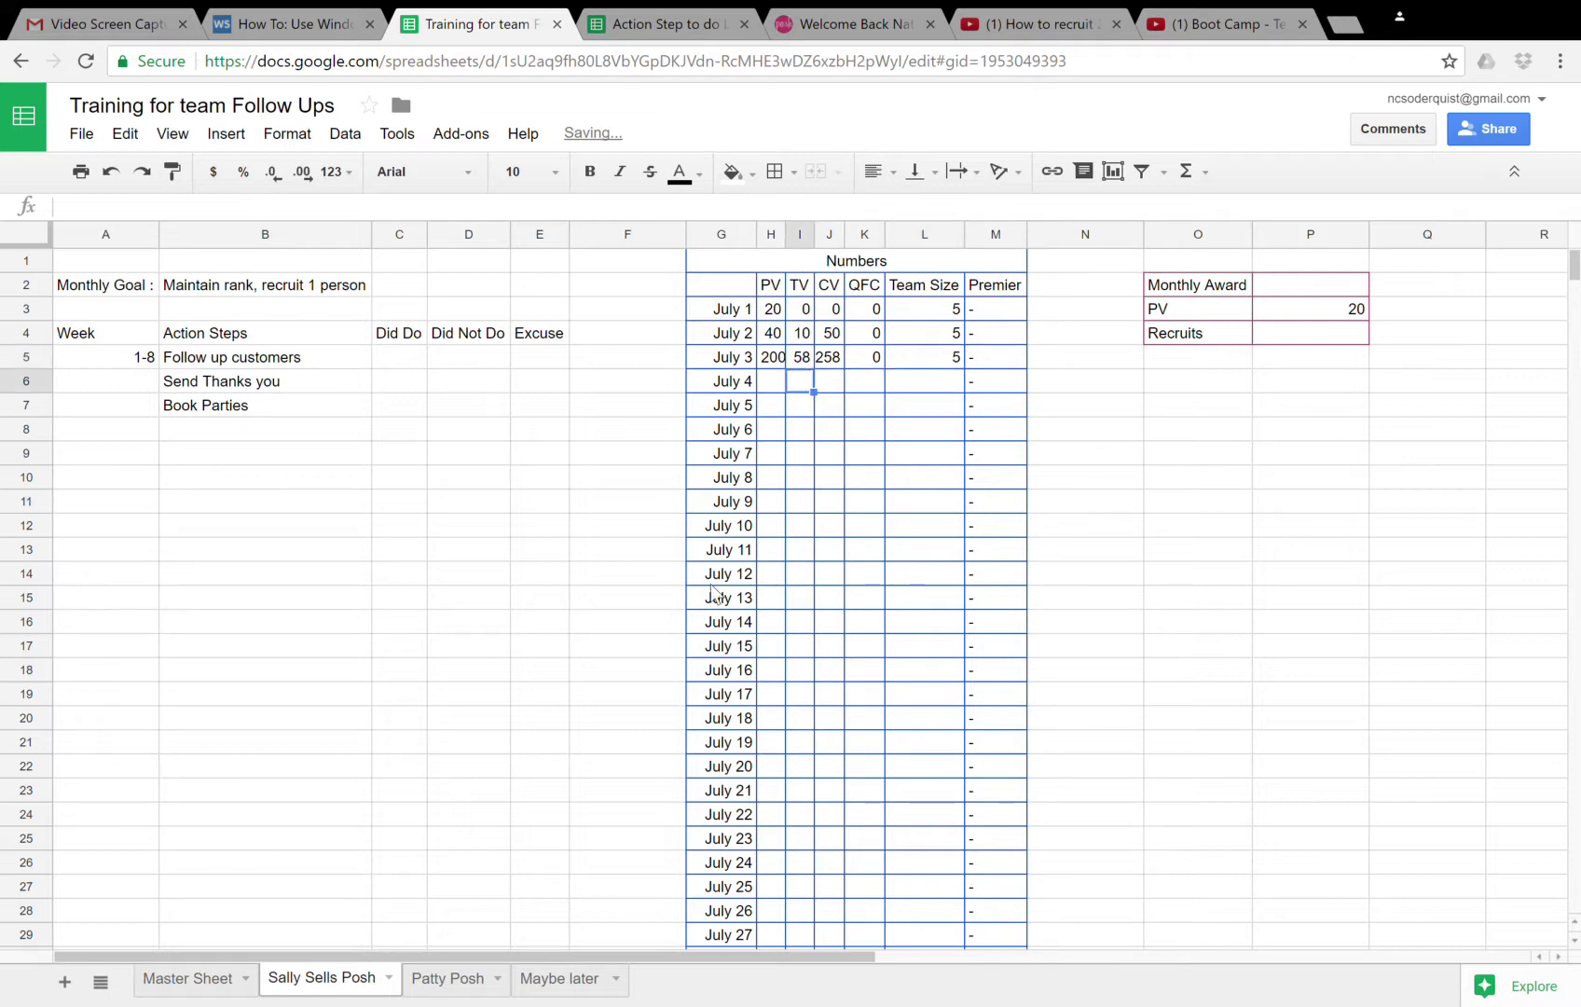
# - Mark Follow up customers with an x under Did Do
pyautogui.click(396, 358)
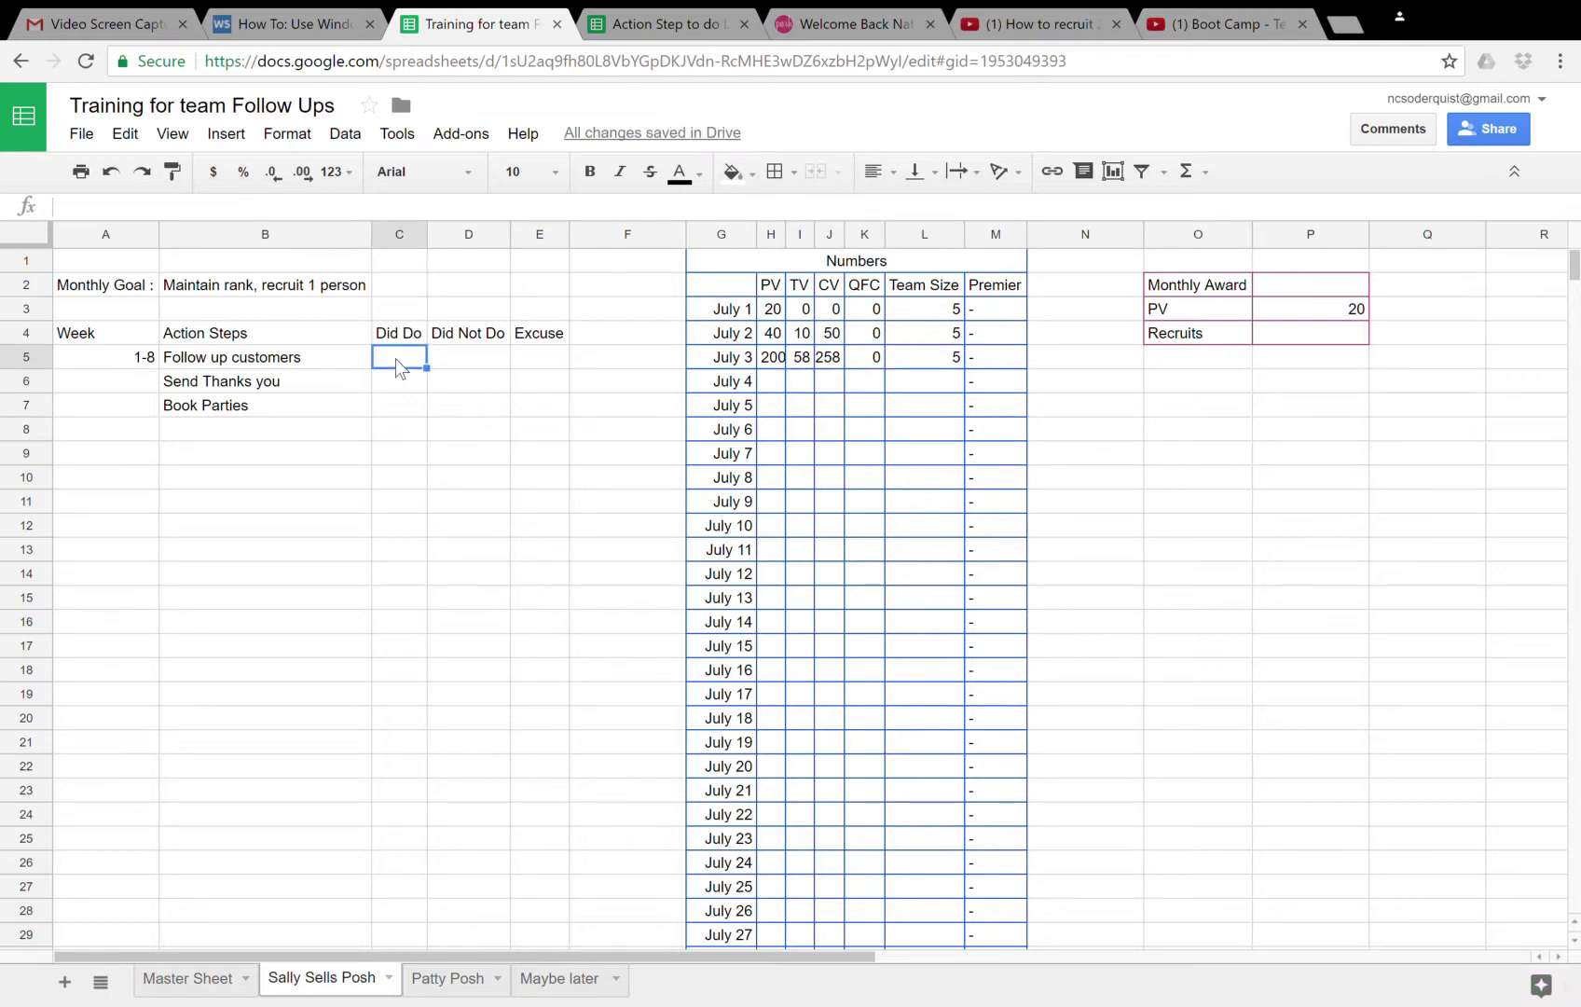
pyautogui.write('x')
pyautogui.press('Return')
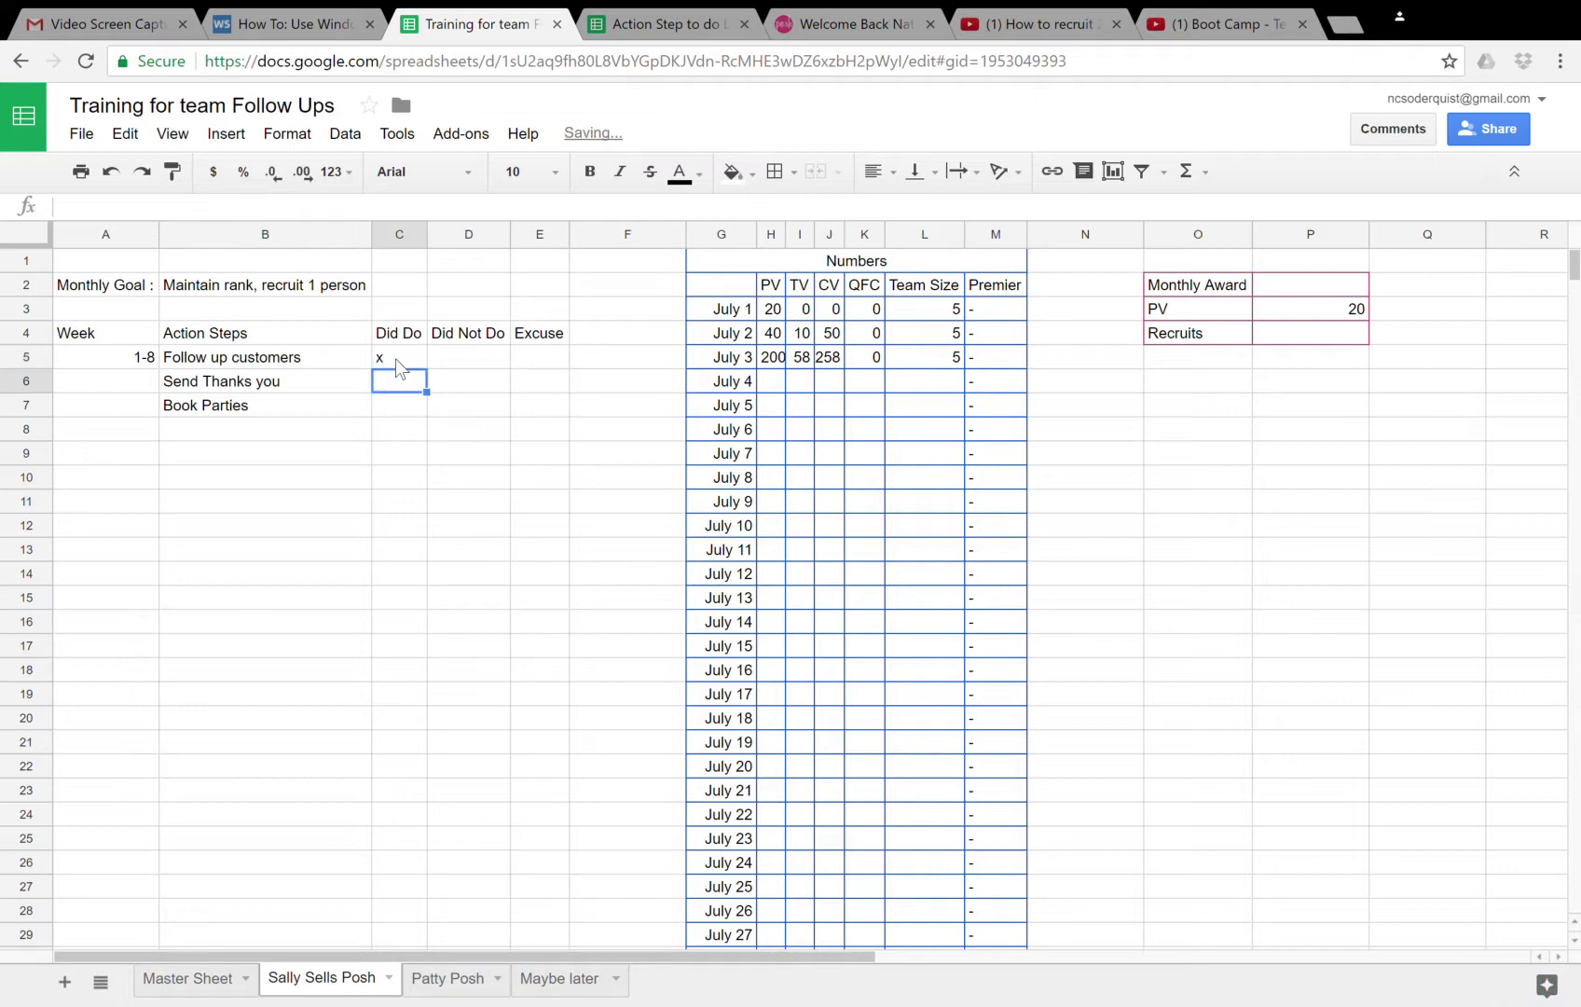
# - Mark Send Thanks you as Did Do and Book Parties as Did Not Do with x
pyautogui.write('x')
pyautogui.press('Return')
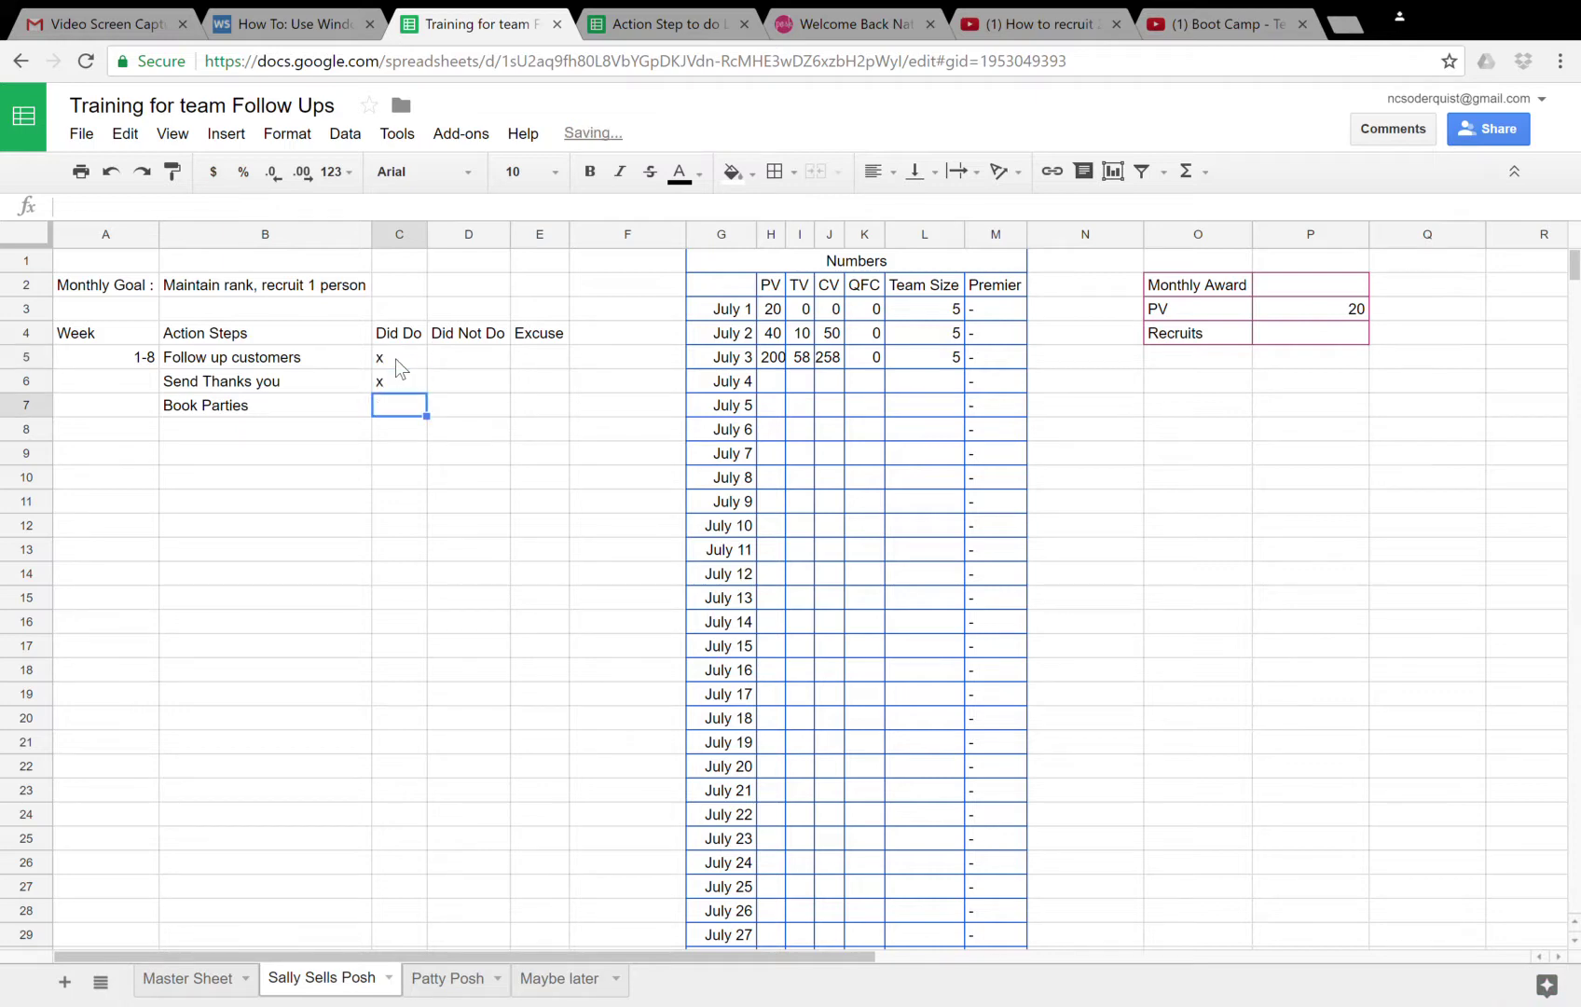
pyautogui.press('Right')
pyautogui.write('x')
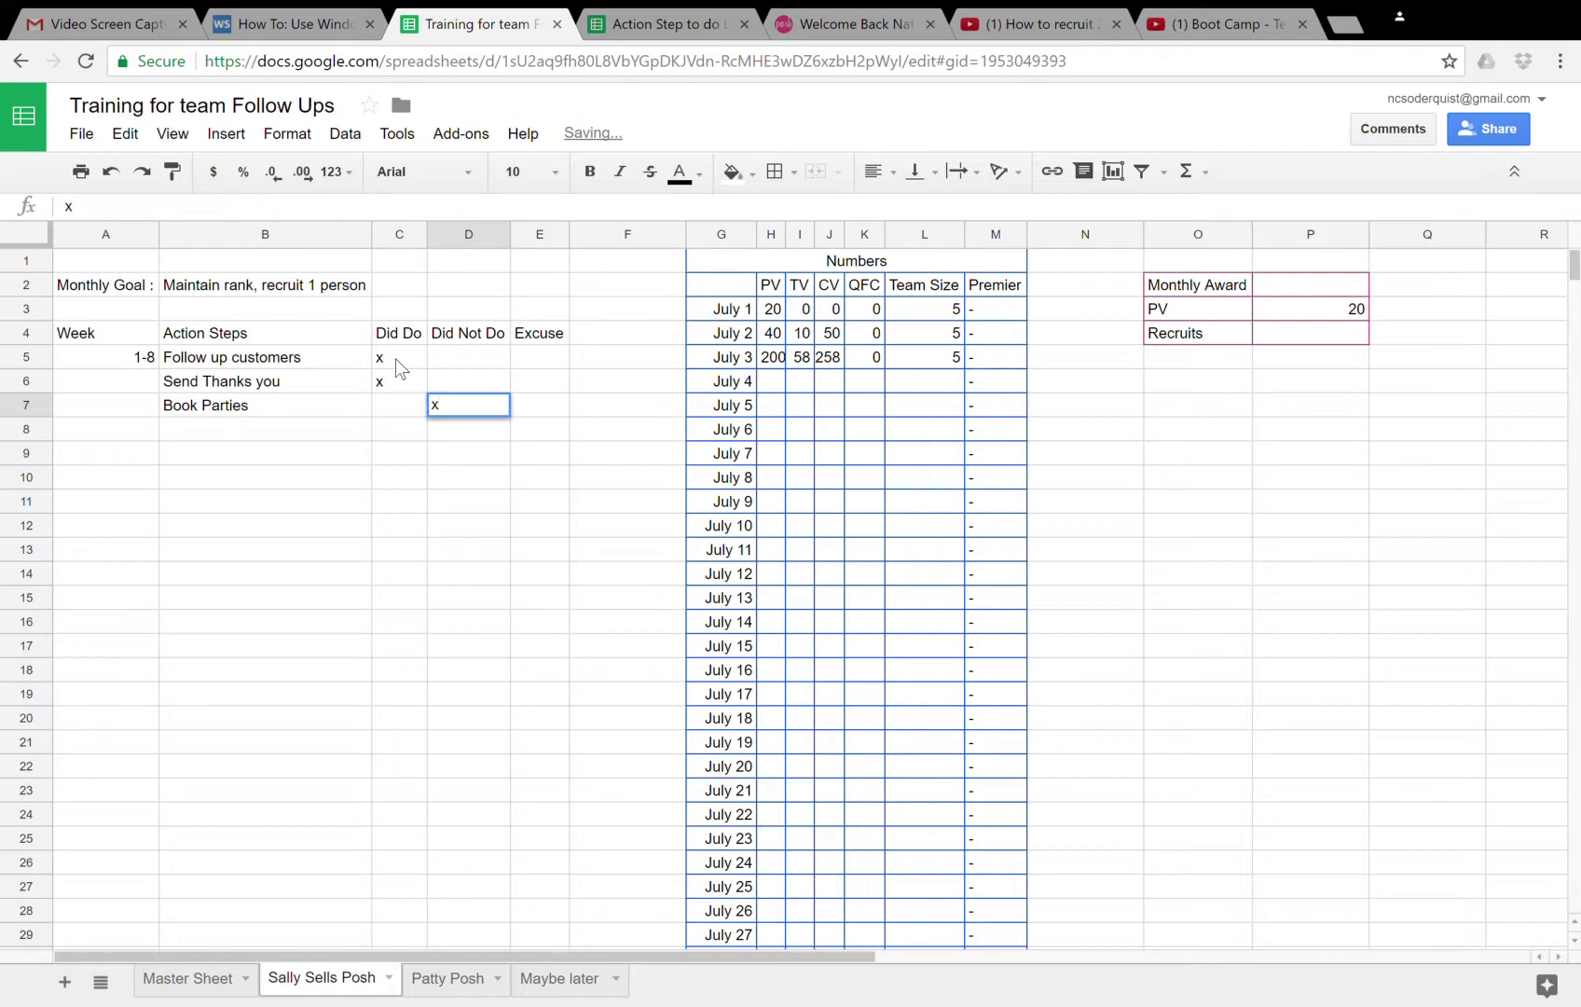
pyautogui.press('Tab')
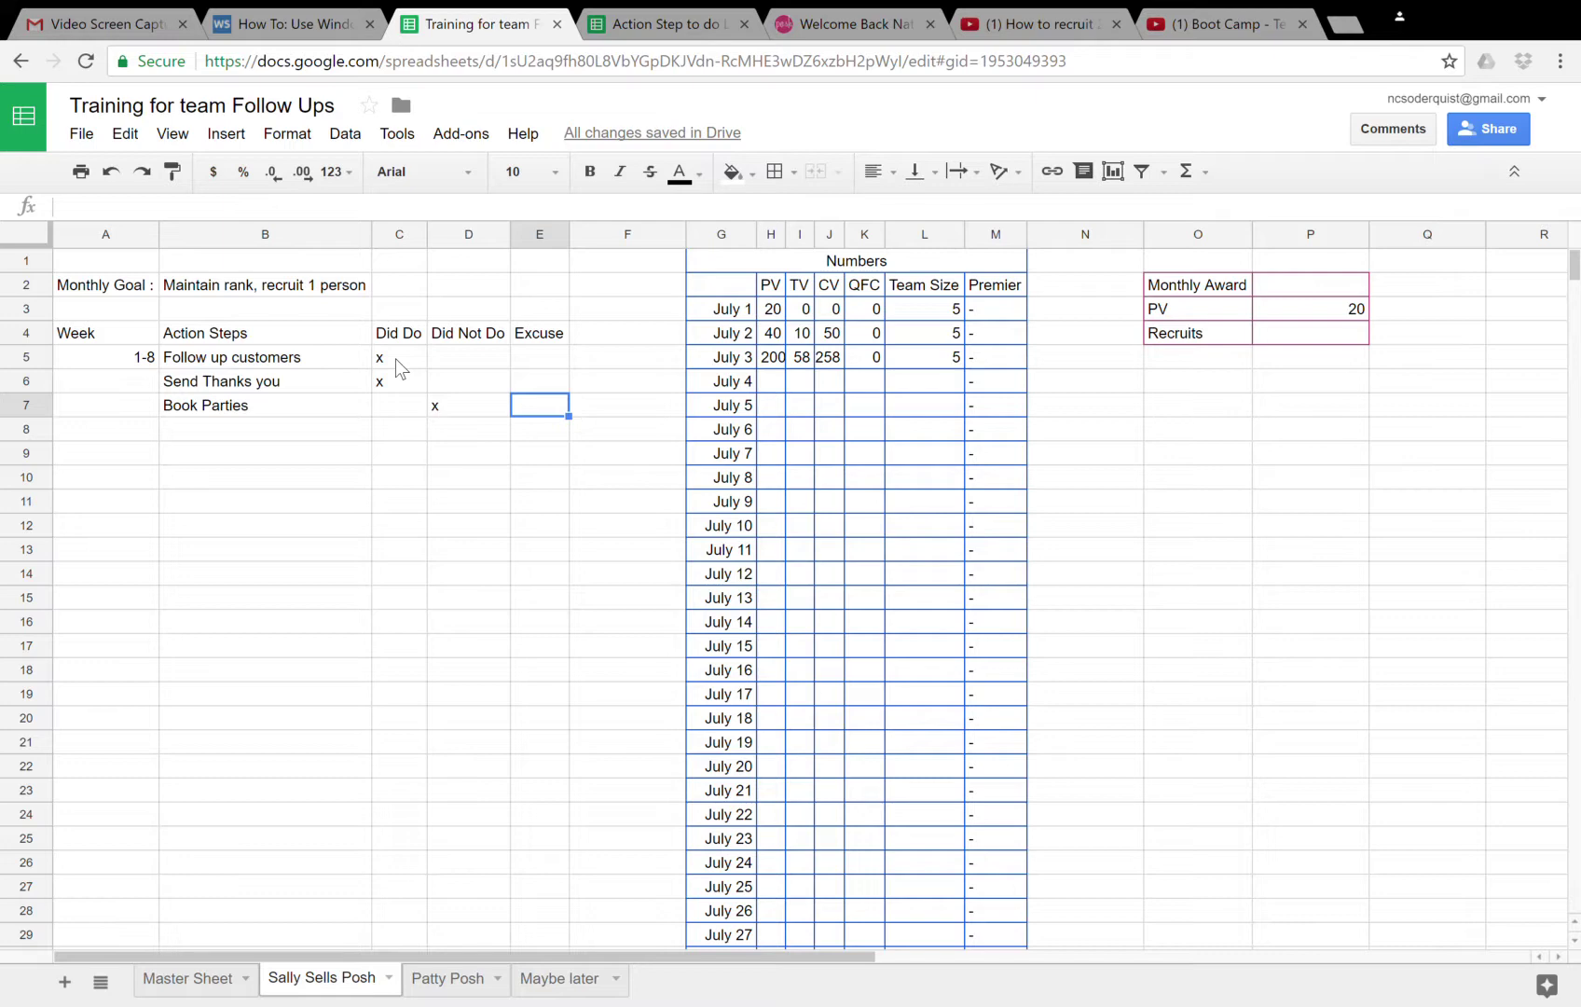
# - List the excuses 'I ran out time', 'Kids were crazy' and 'I'm uncomfortable' under Excuse
pyautogui.write('I ran out tie')
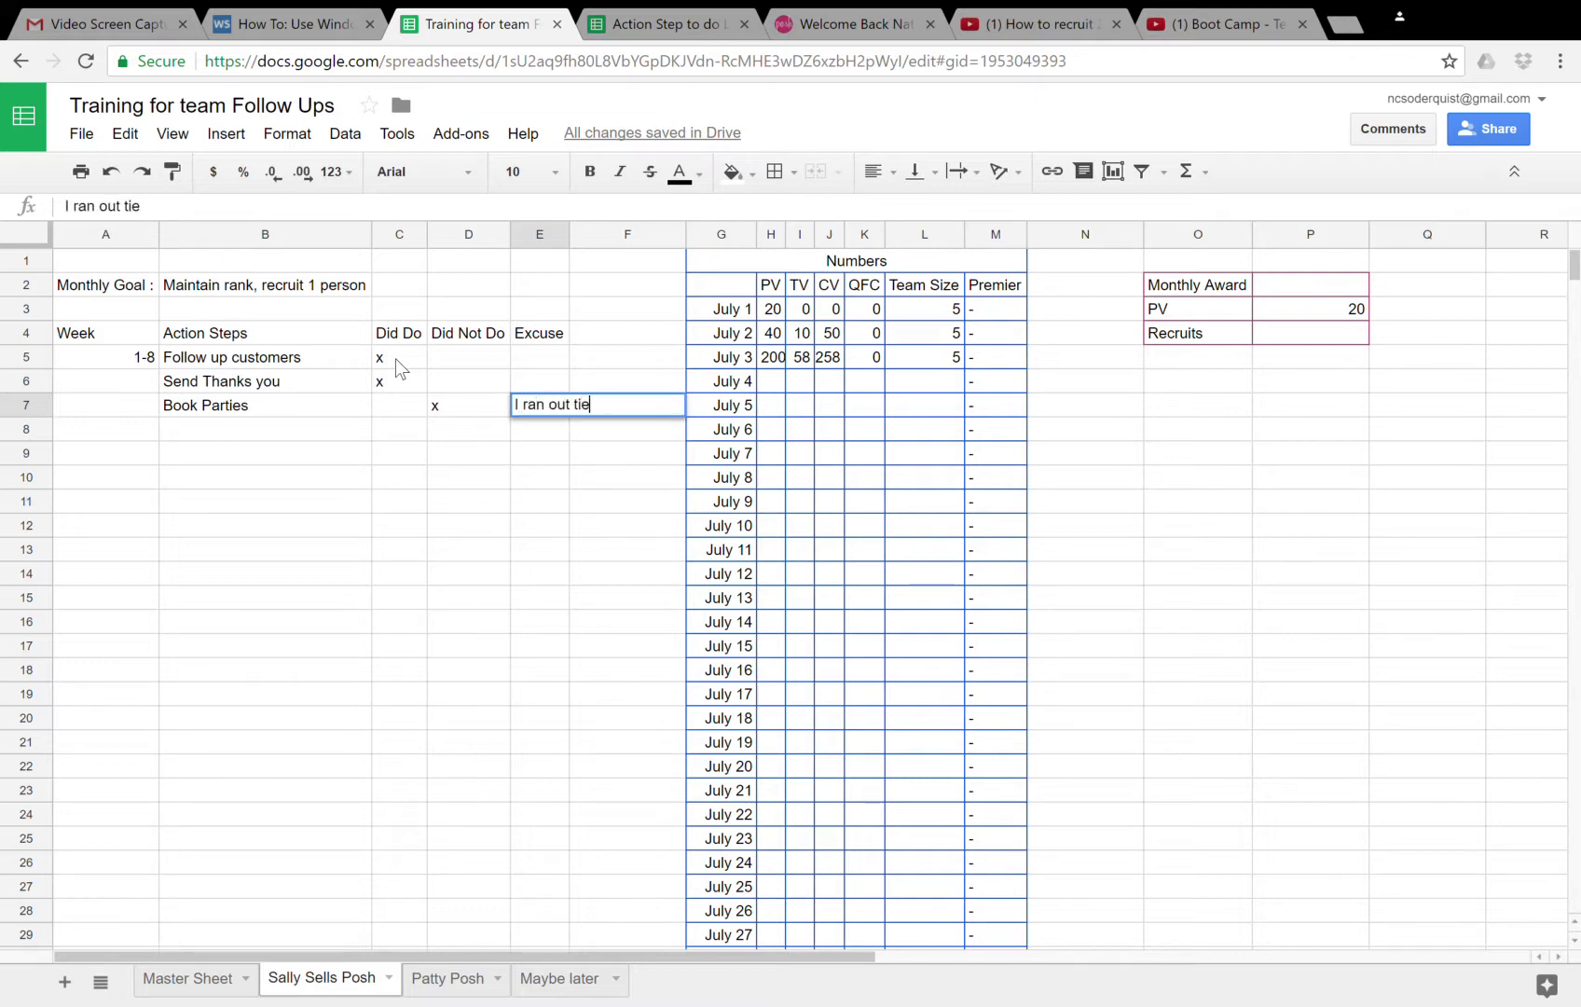
pyautogui.write('me, Kids were')
pyautogui.press('BackSpace')
pyautogui.press('BackSpace')
pyautogui.press('BackSpace')
pyautogui.press('BackSpace')
pyautogui.press('BackSpace')
pyautogui.press('BackSpace')
pyautogui.press('BackSpace')
pyautogui.press('BackSpace')
pyautogui.press('BackSpace')
pyautogui.press('BackSpace')
pyautogui.press('BackSpace')
pyautogui.press('Return')
pyautogui.write('wer')
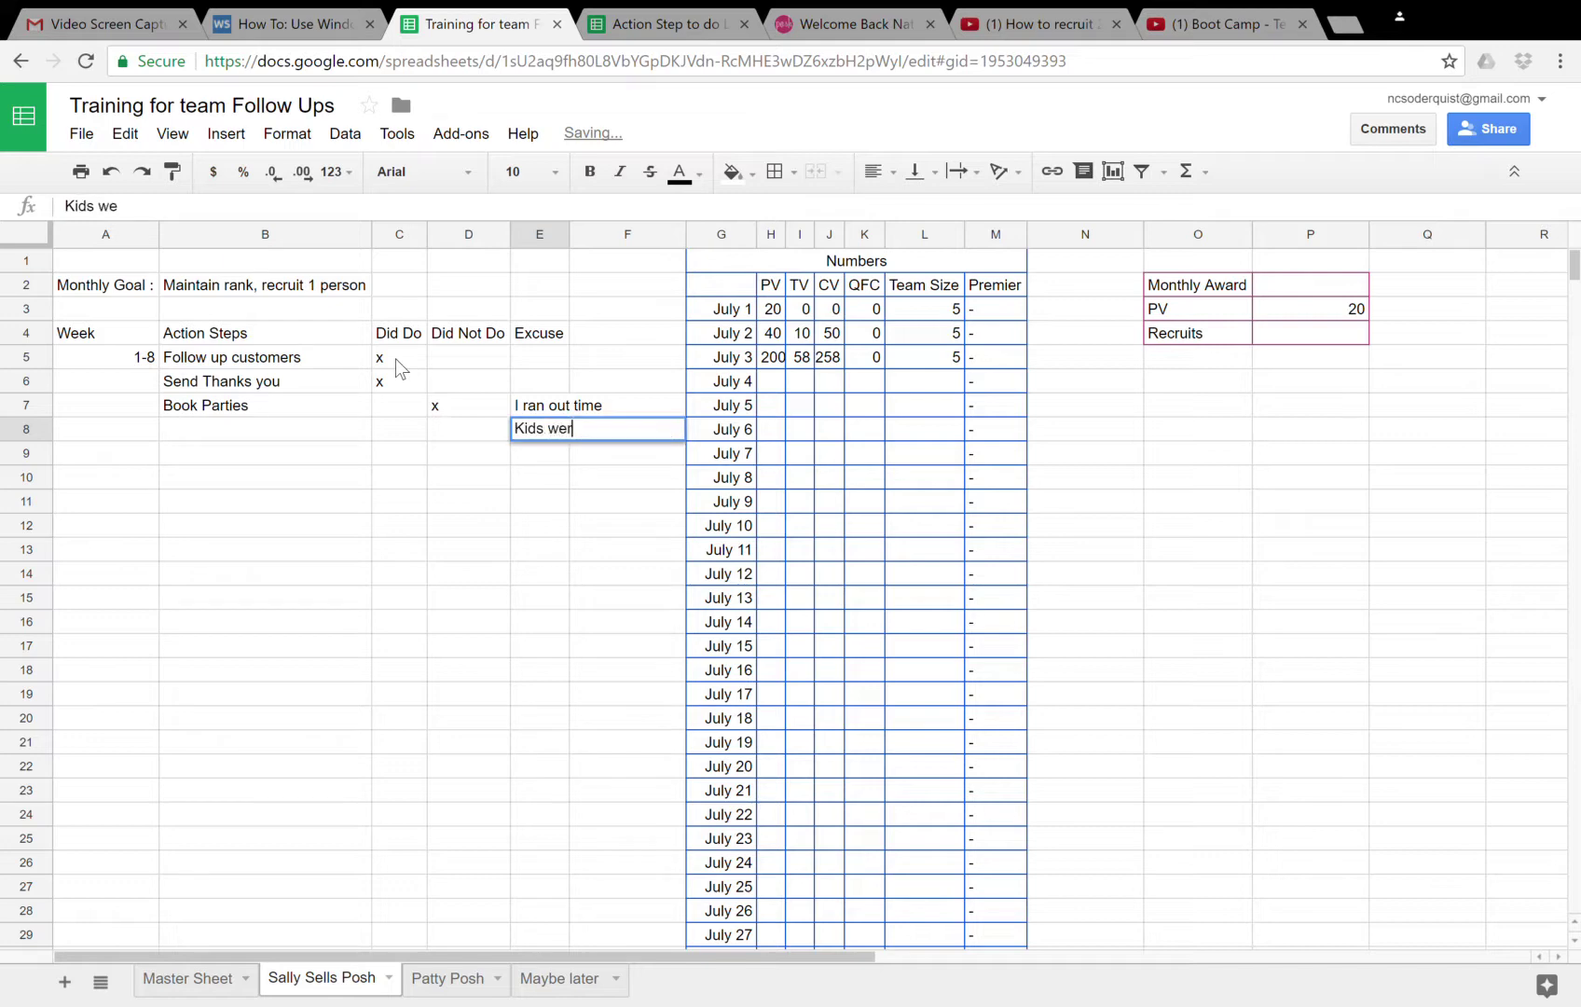
pyautogui.write('e crazy')
pyautogui.press('Return')
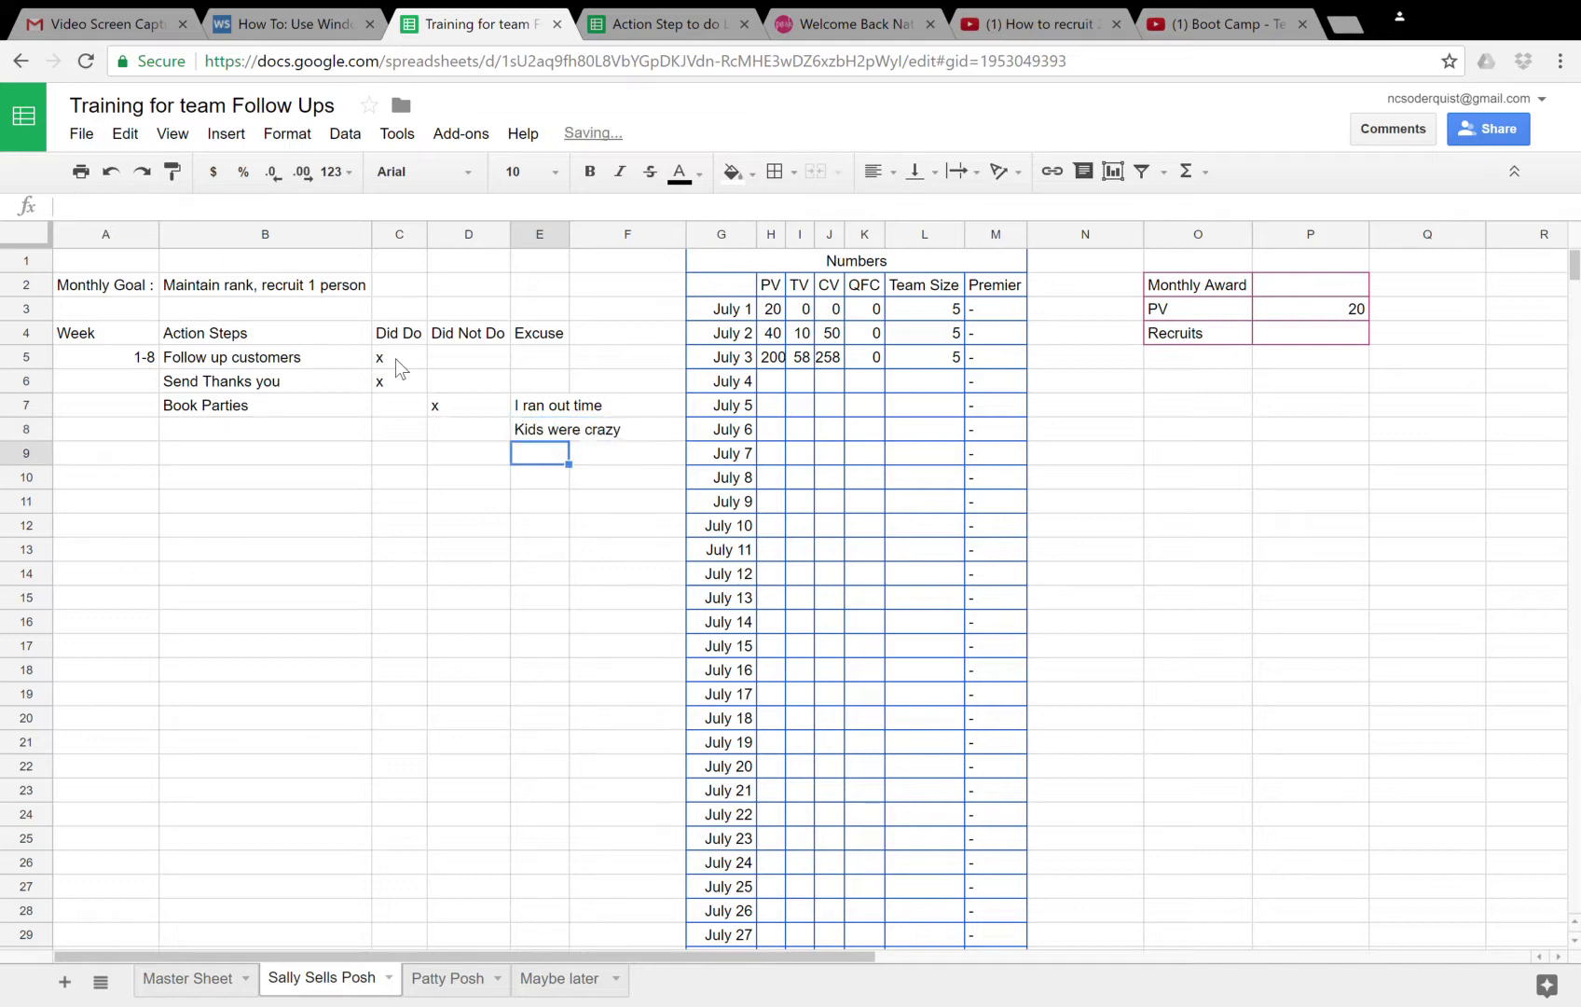
pyautogui.write("I'm um")
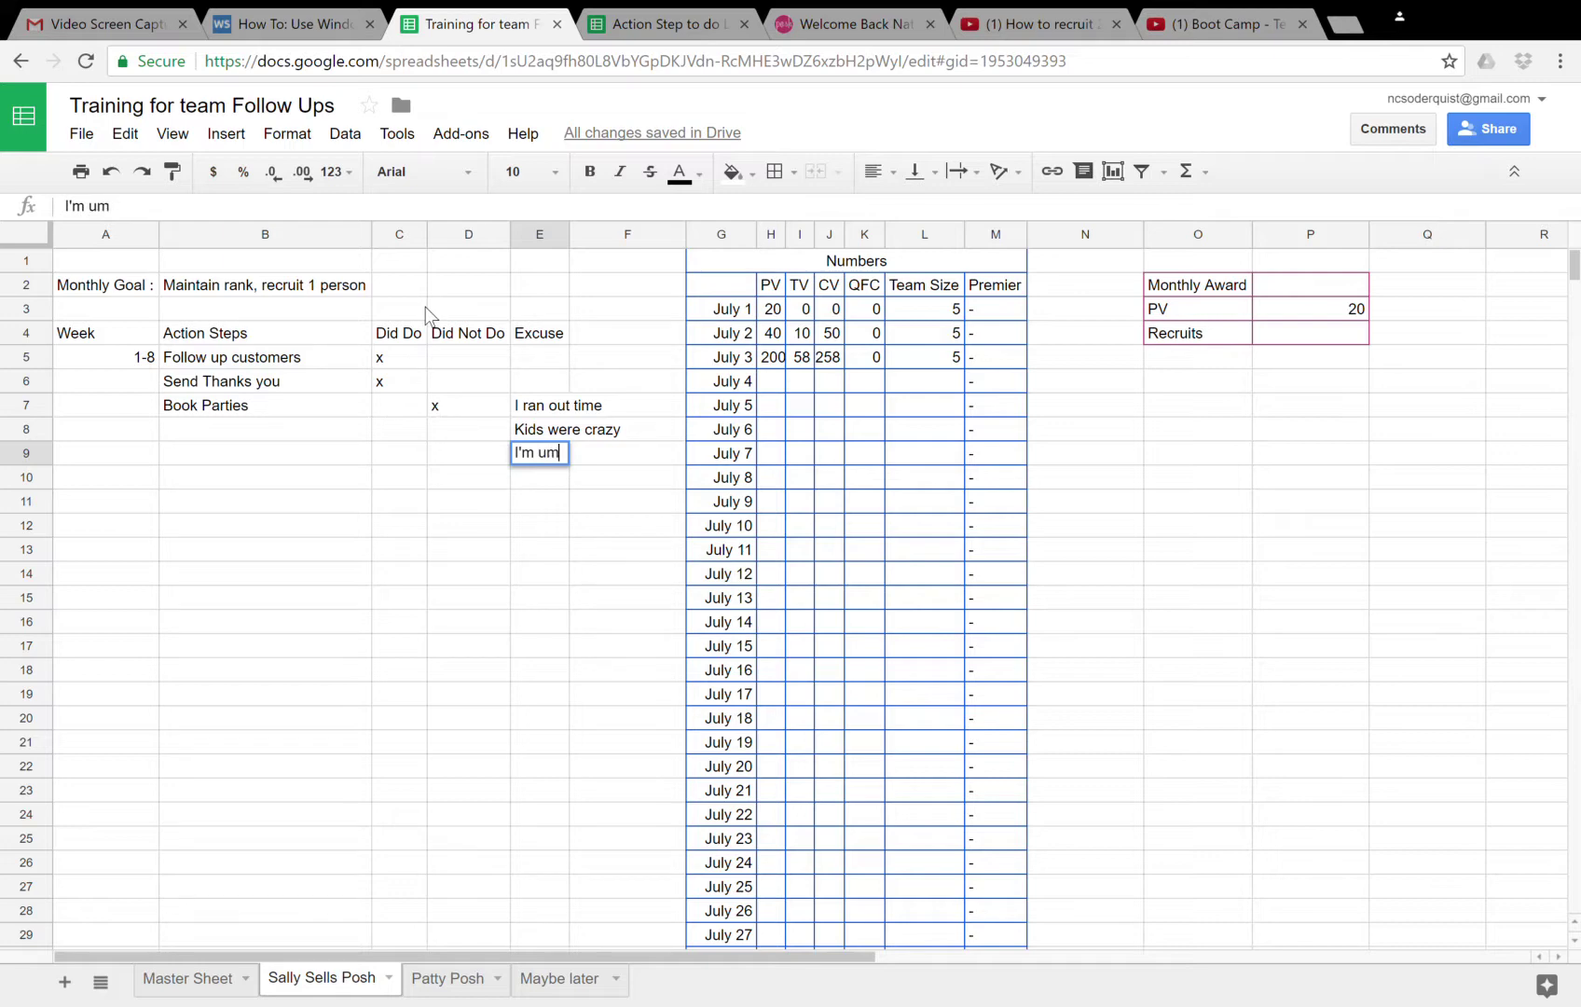
pyautogui.press('BackSpace')
pyautogui.write('ncomfora')
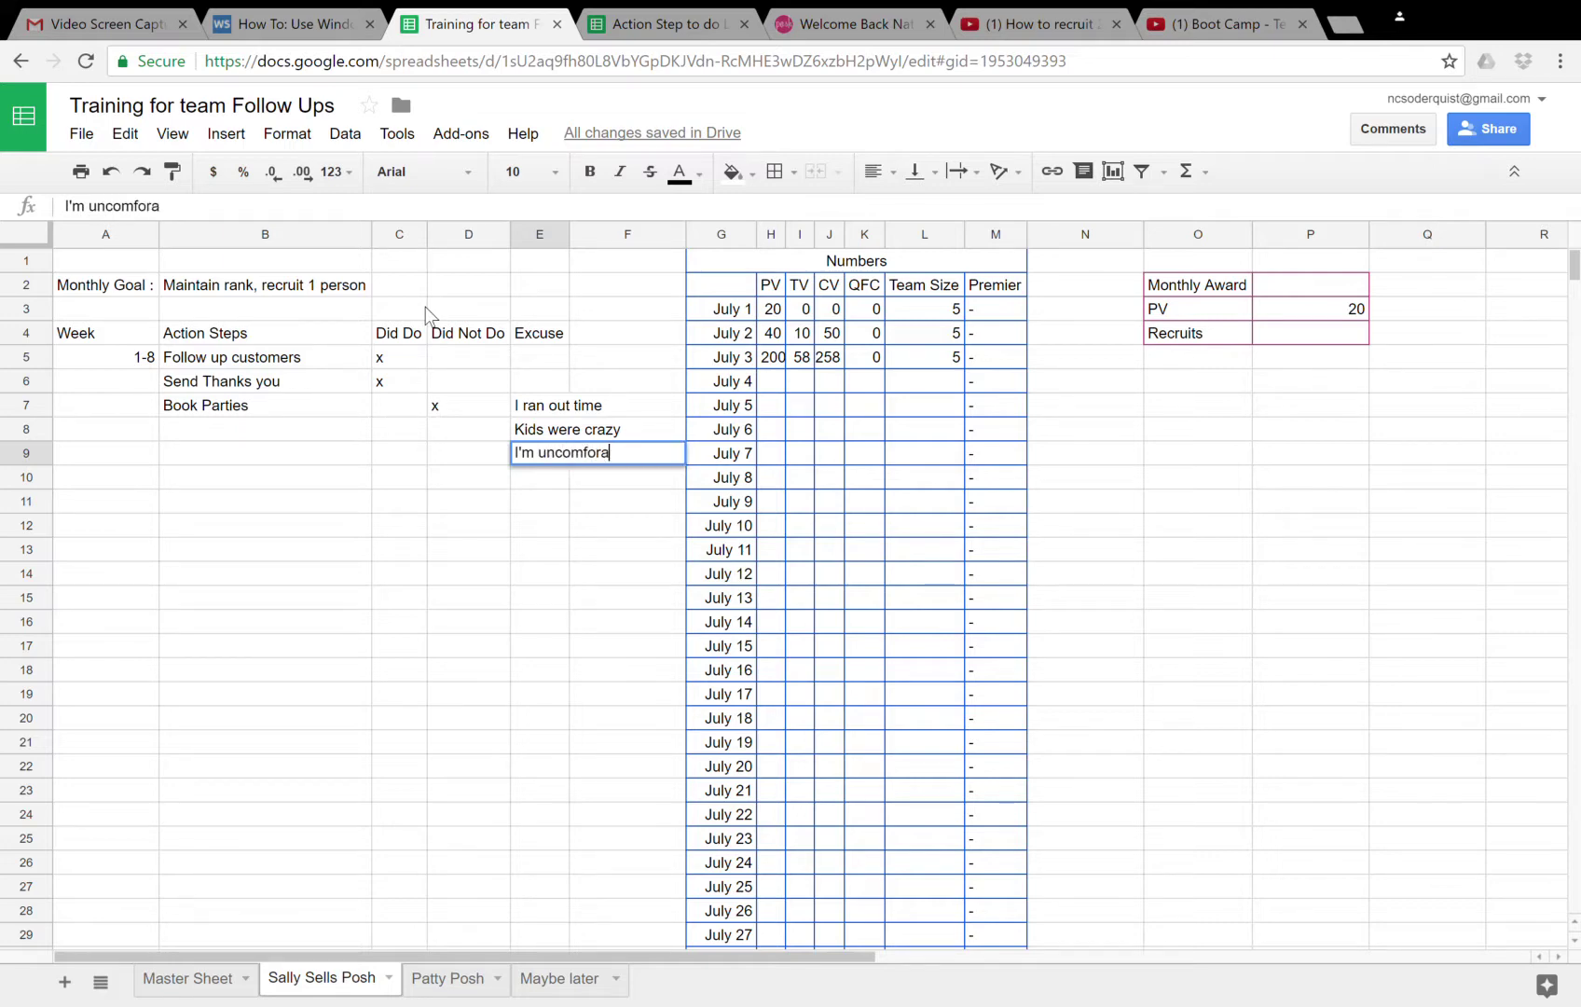
pyautogui.press('BackSpace')
pyautogui.write('table')
pyautogui.press('Return')
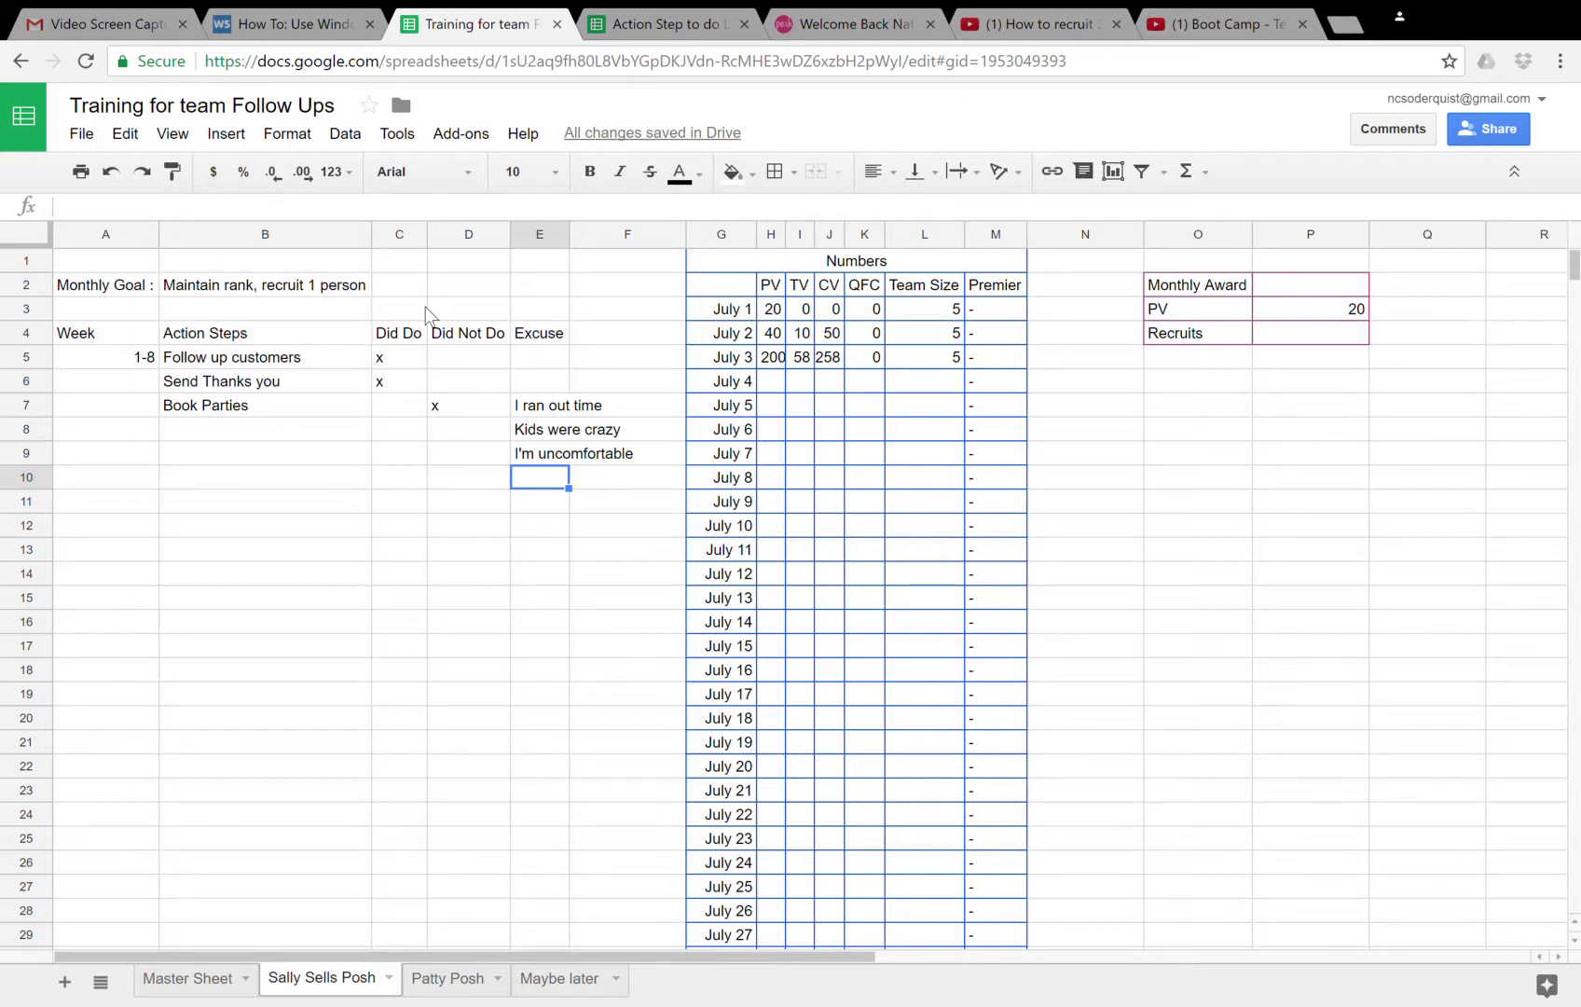
# - Close the 'How To: Use Windows' browser tab and review the excuses and the 1-8 week cell
pyautogui.click(369, 24)
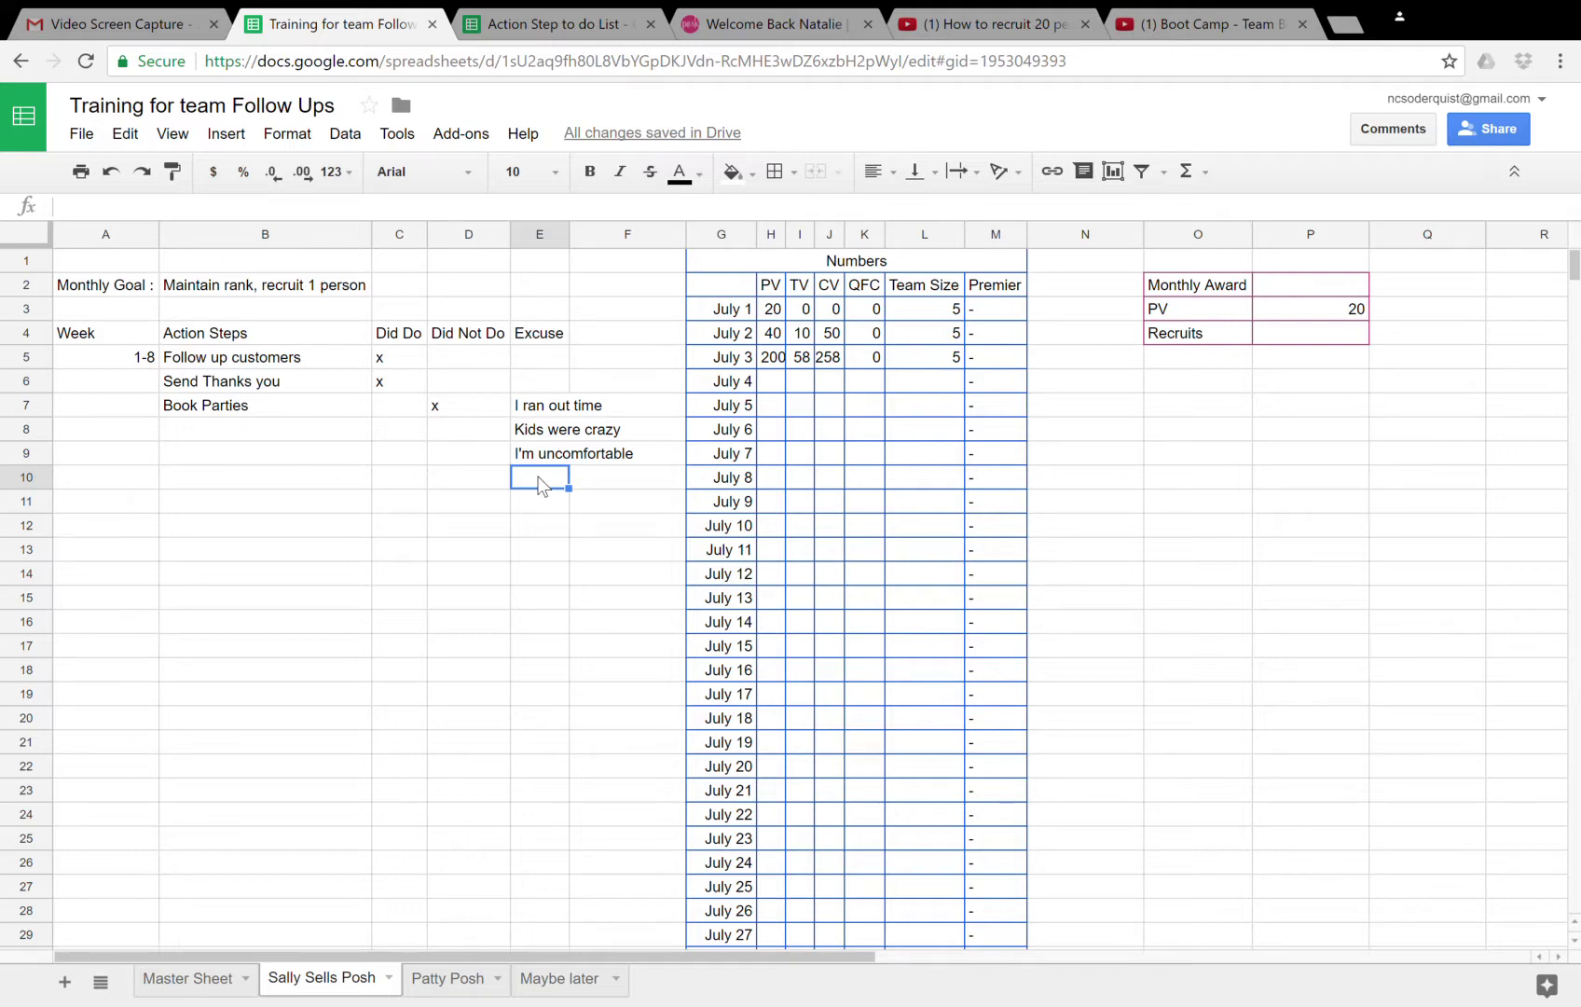
pyautogui.press('Up')
pyautogui.press('Up')
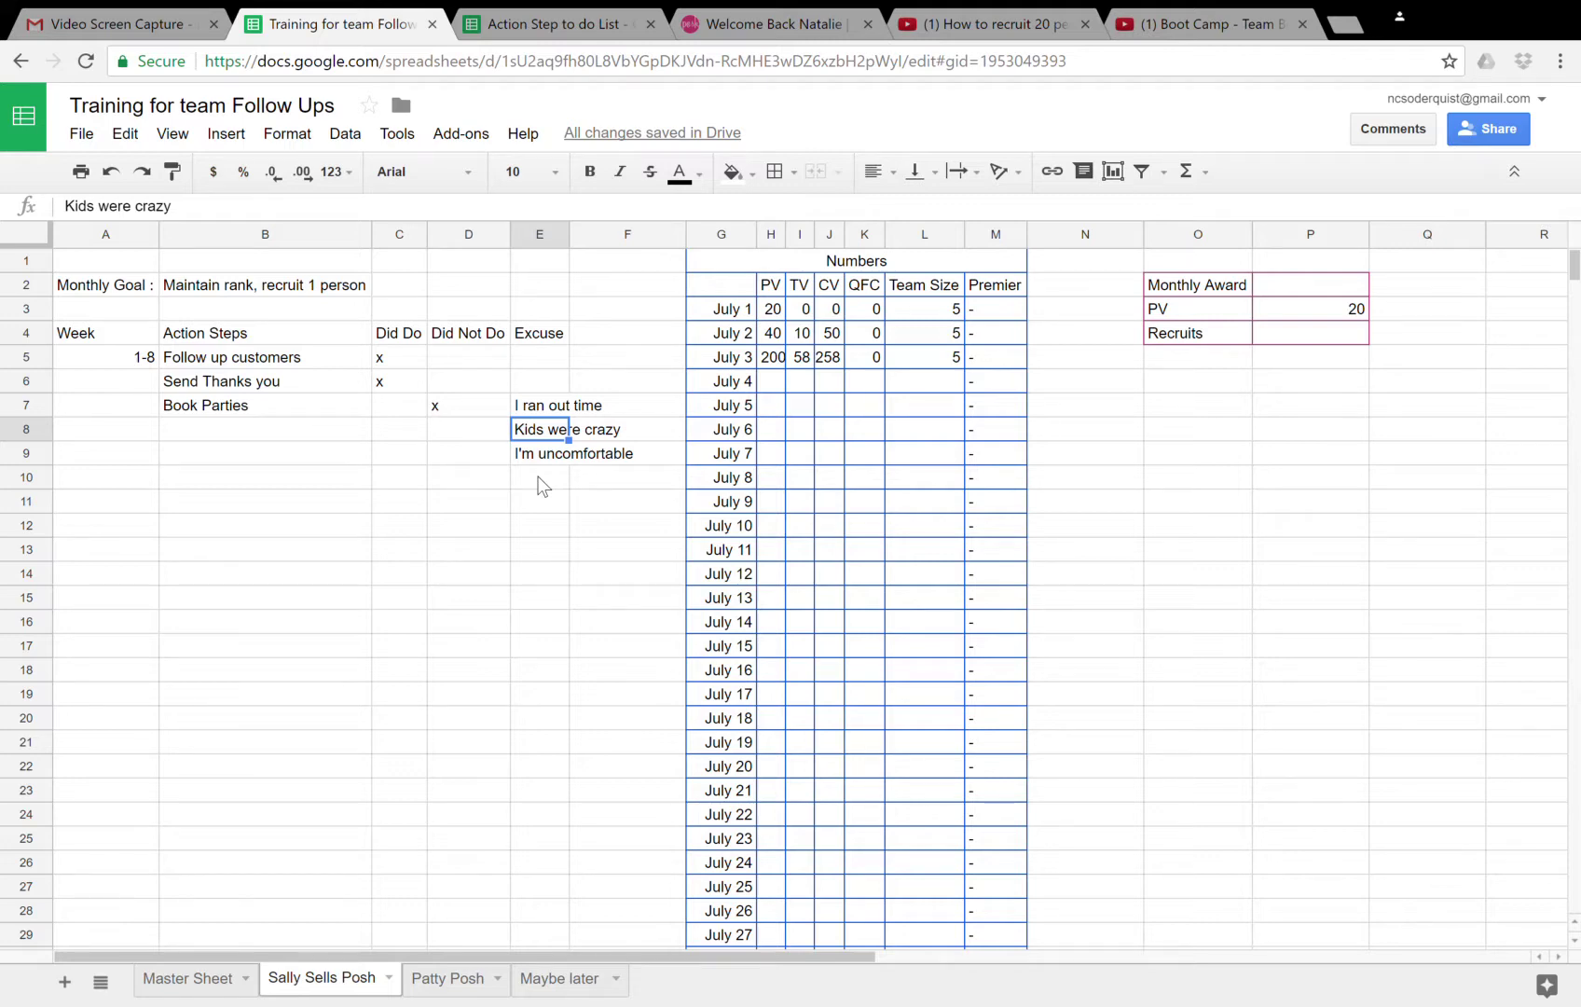
pyautogui.press('Down')
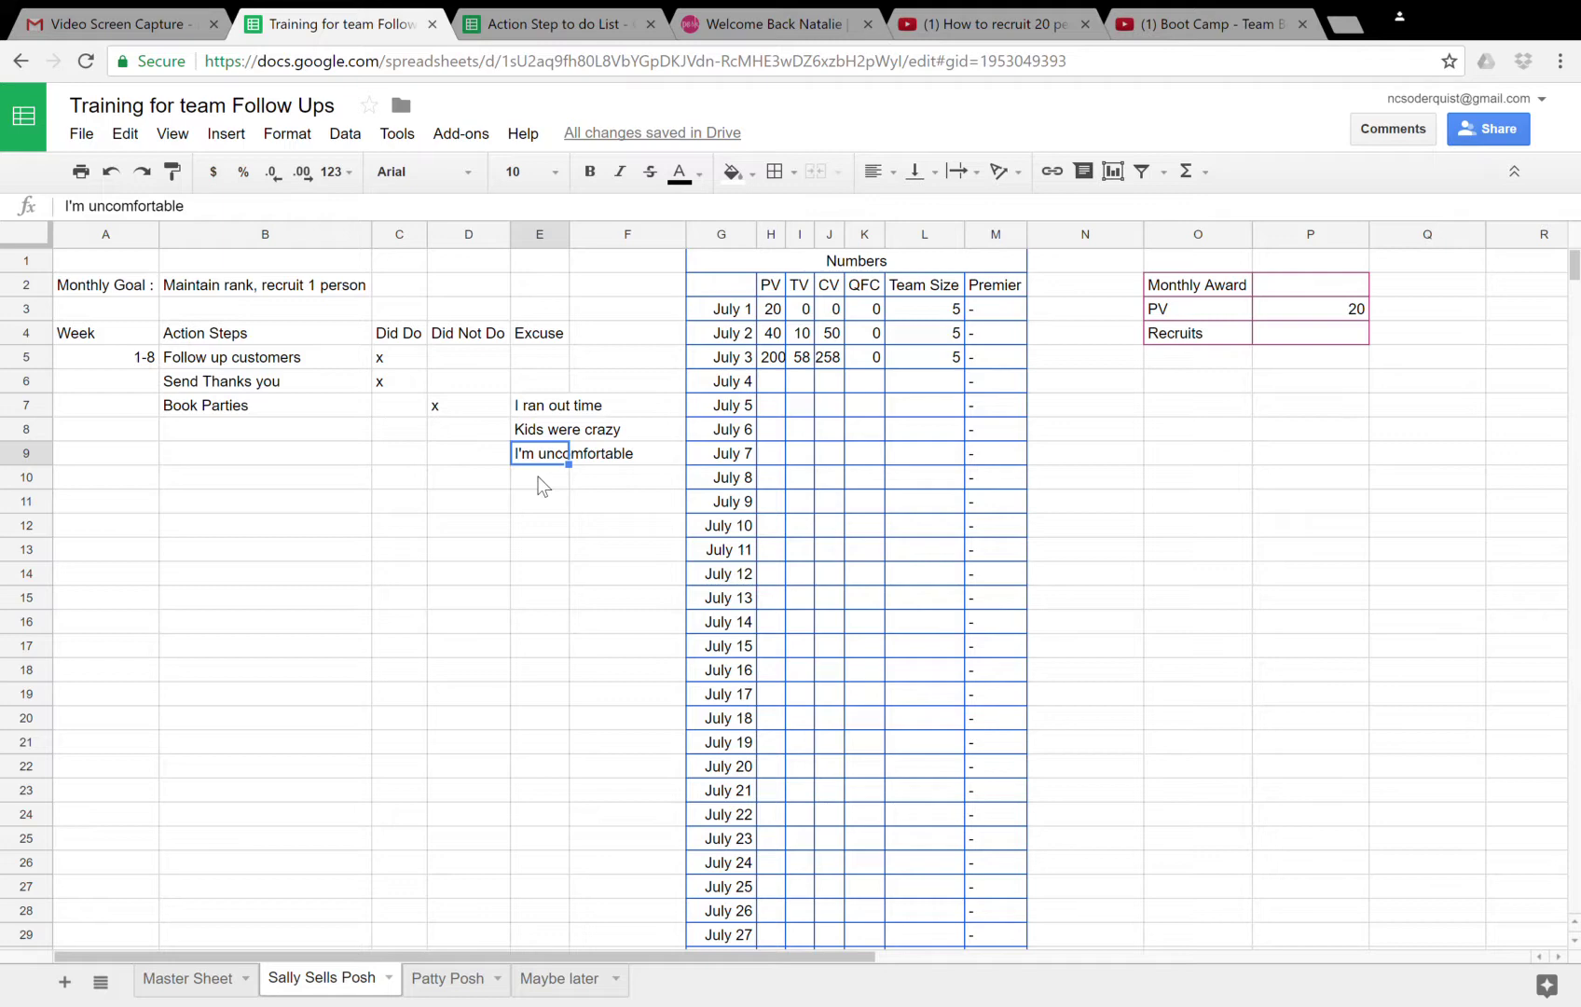
pyautogui.press('Left')
pyautogui.press('Left')
pyautogui.press('Left')
pyautogui.press('Left')
pyautogui.press('Up')
pyautogui.press('Up')
pyautogui.press('Up')
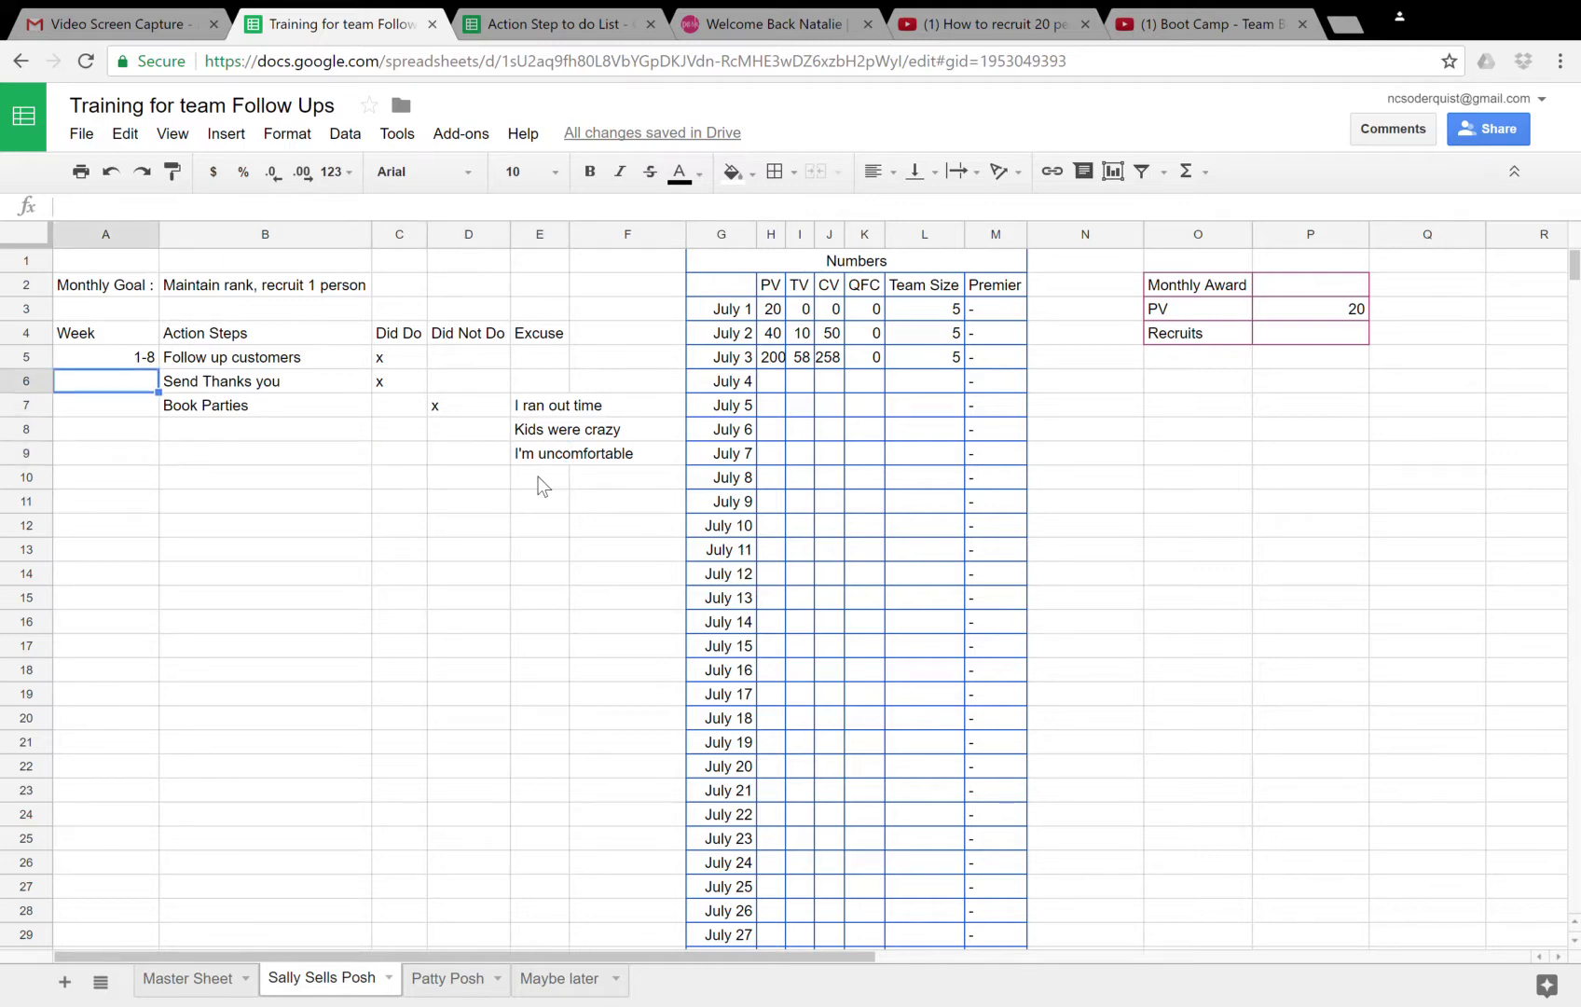
pyautogui.press('Up')
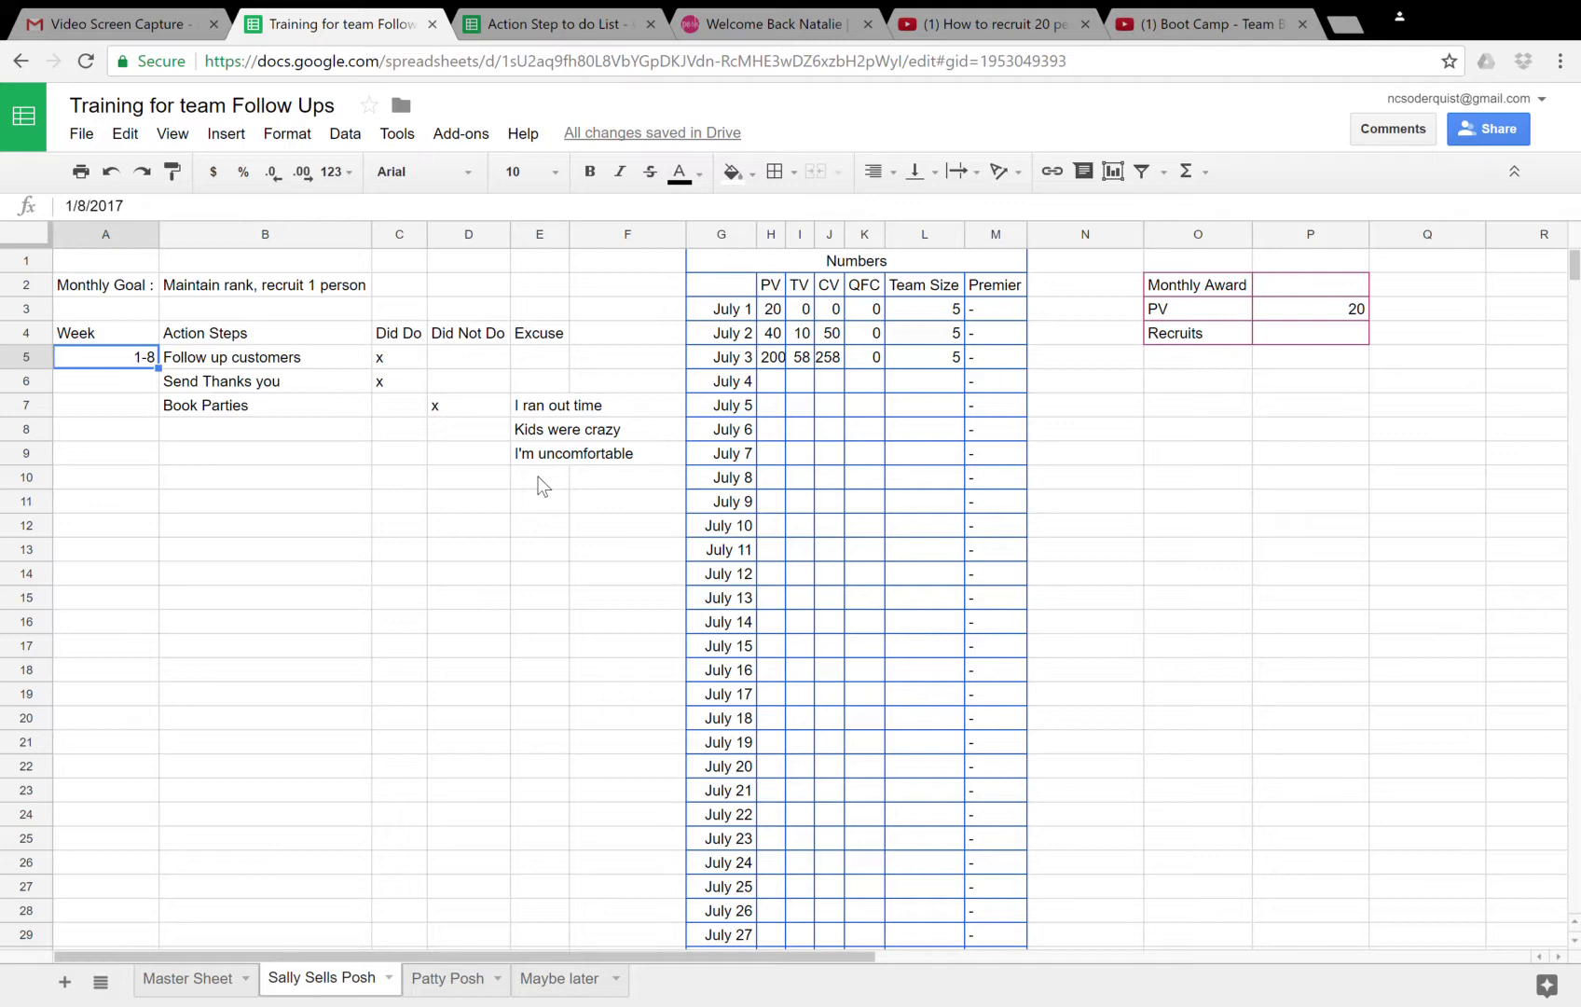
pyautogui.click(534, 408)
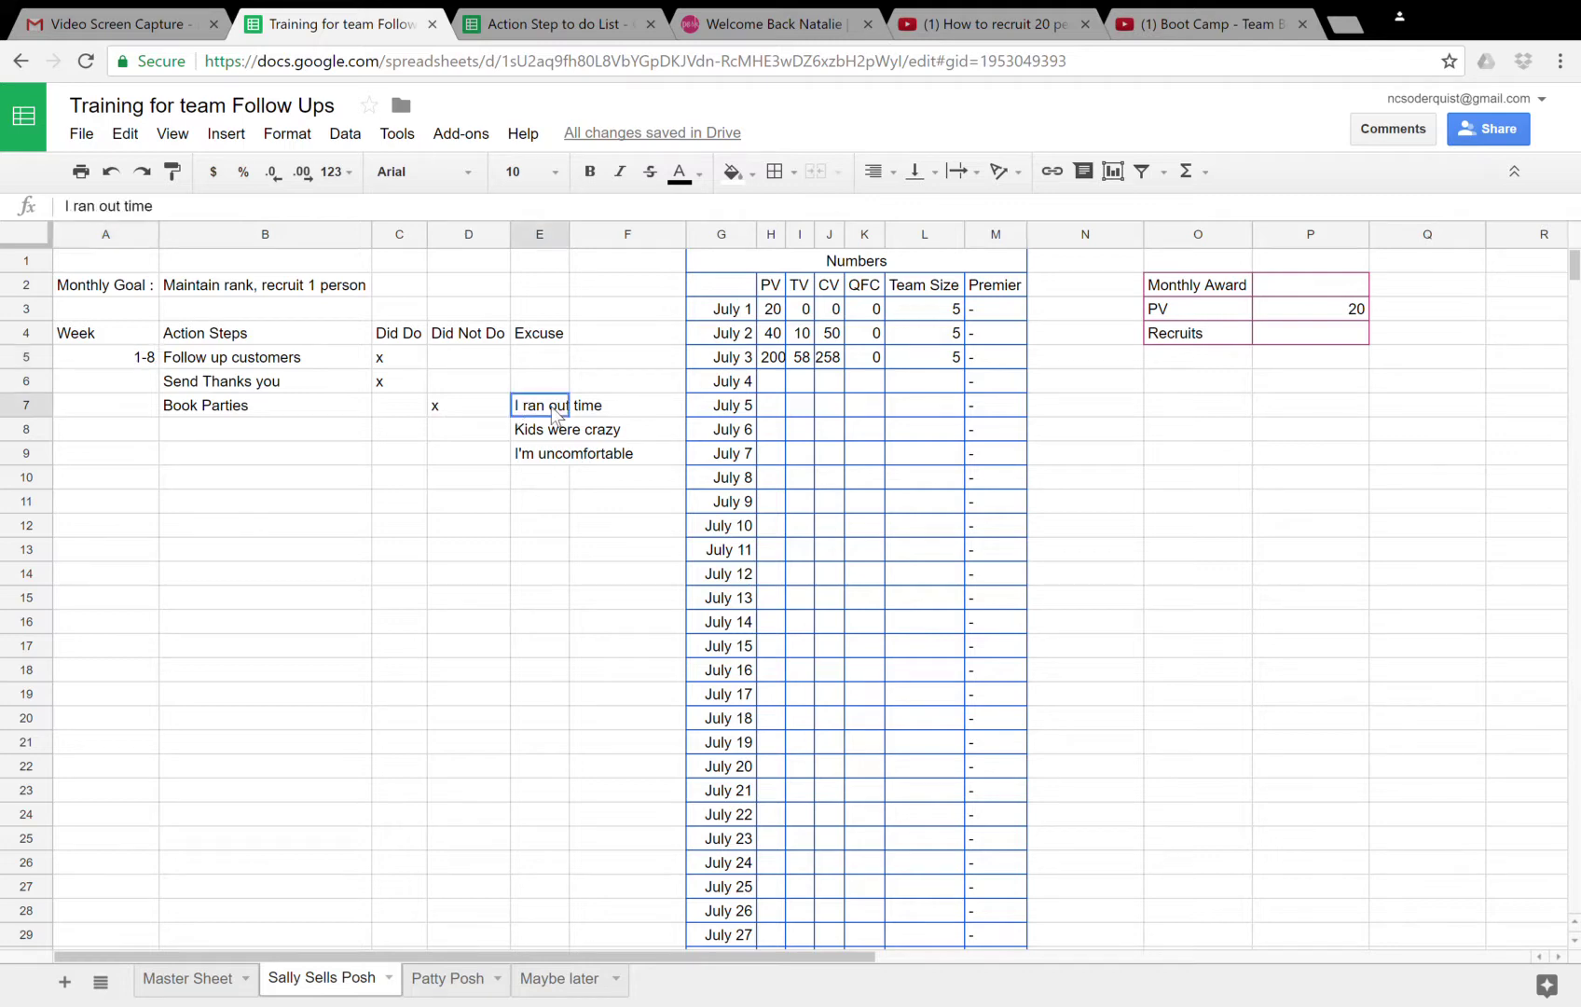
pyautogui.click(553, 430)
pyautogui.click(552, 456)
pyautogui.click(399, 357)
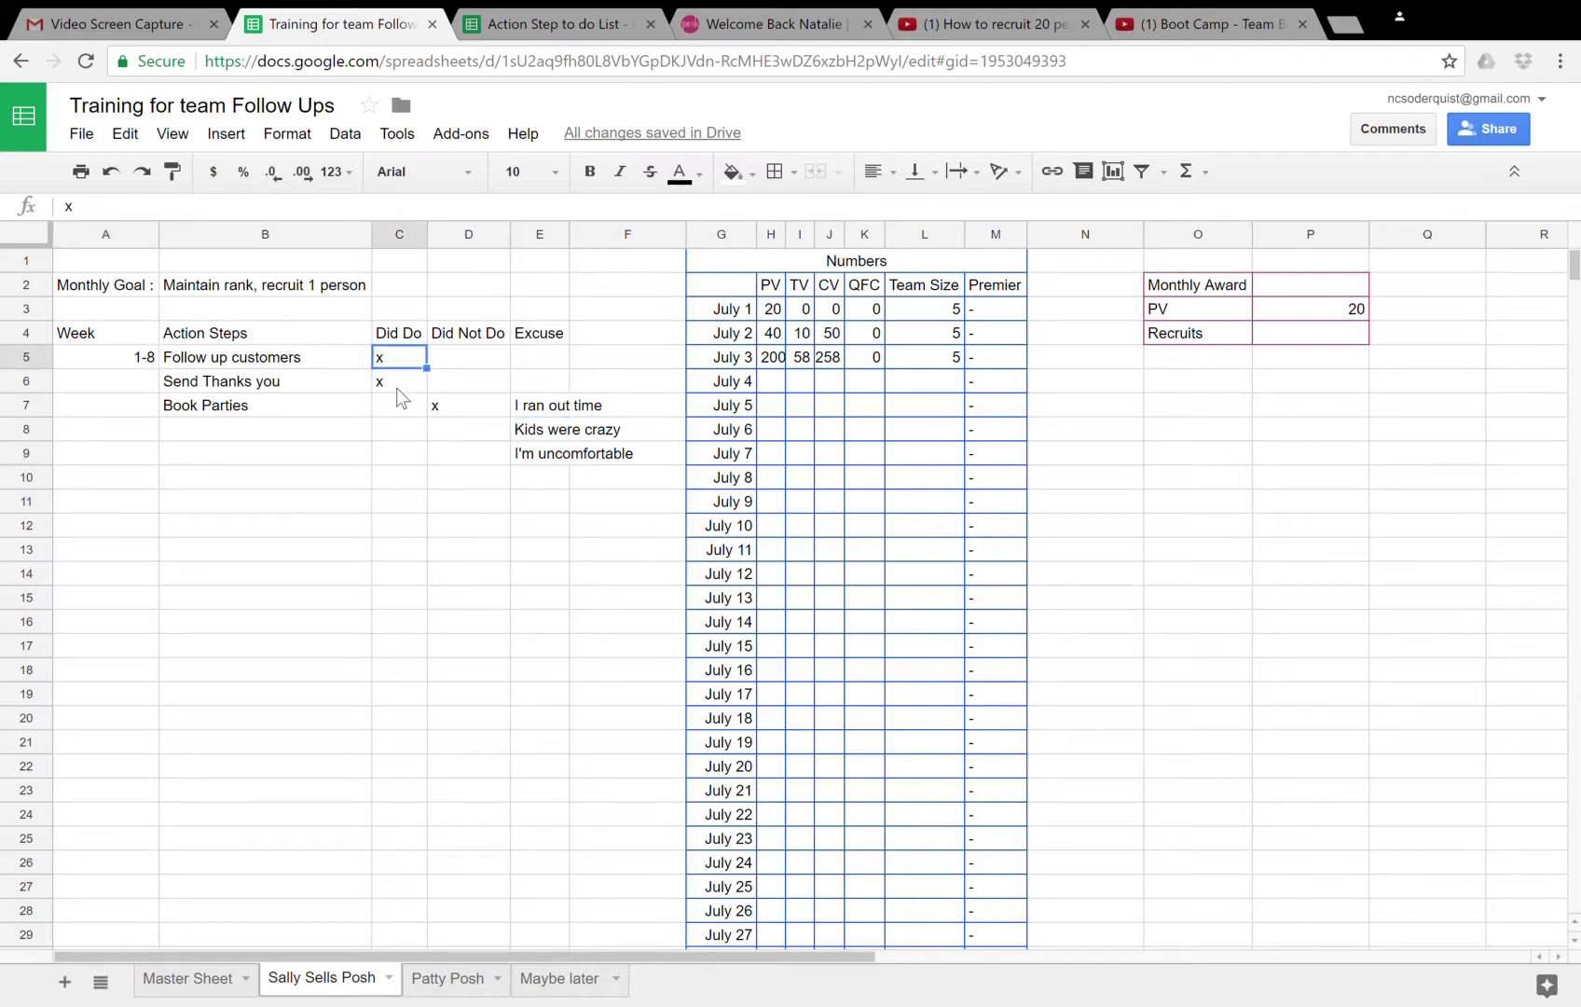
pyautogui.click(398, 389)
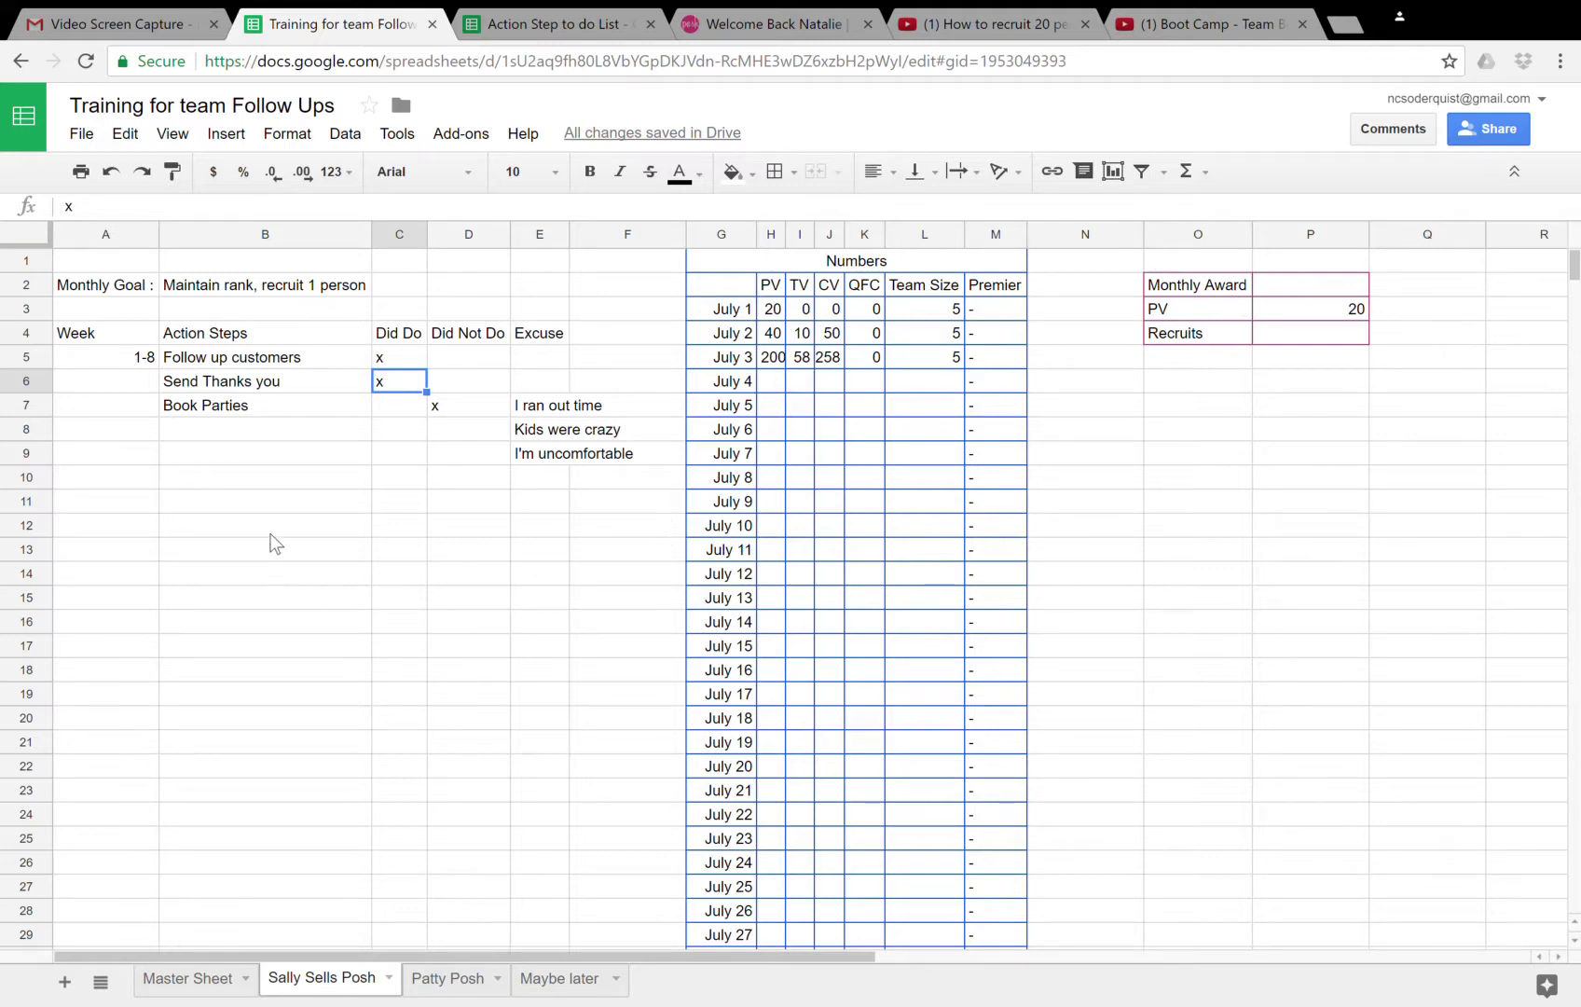
pyautogui.click(276, 509)
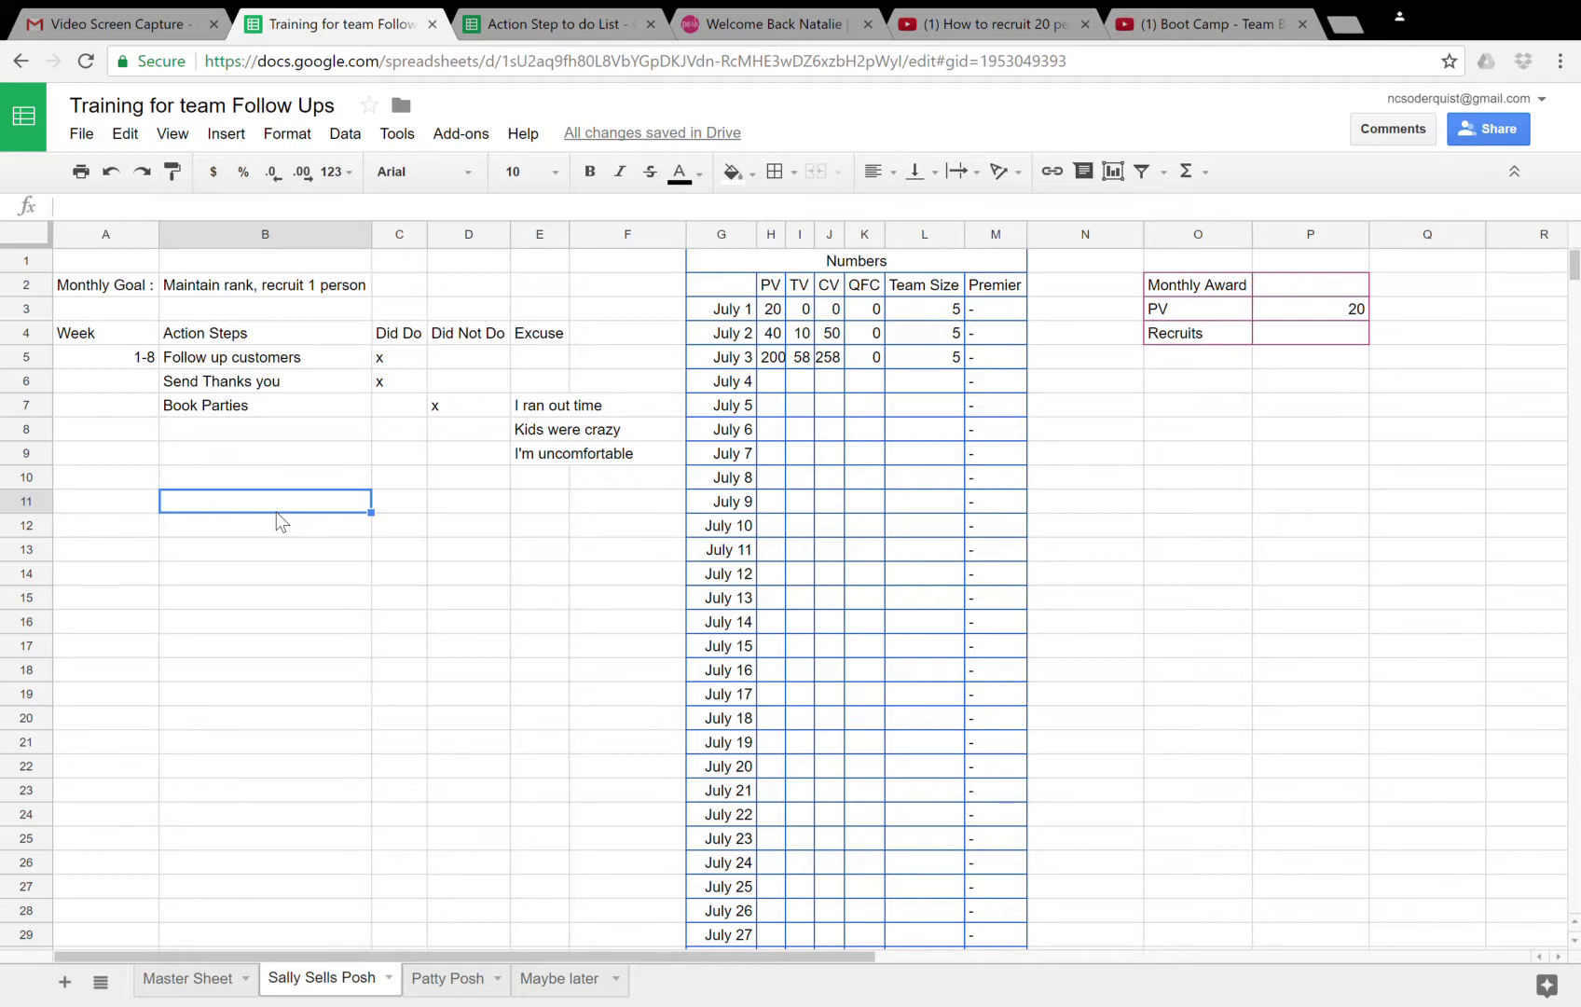
# - Clear the Did Do marks in C5:C6 and mark both steps x under Did Not Do
pyautogui.click(406, 361)
pyautogui.press('Delete')
pyautogui.press('Up')
pyautogui.press('Delete')
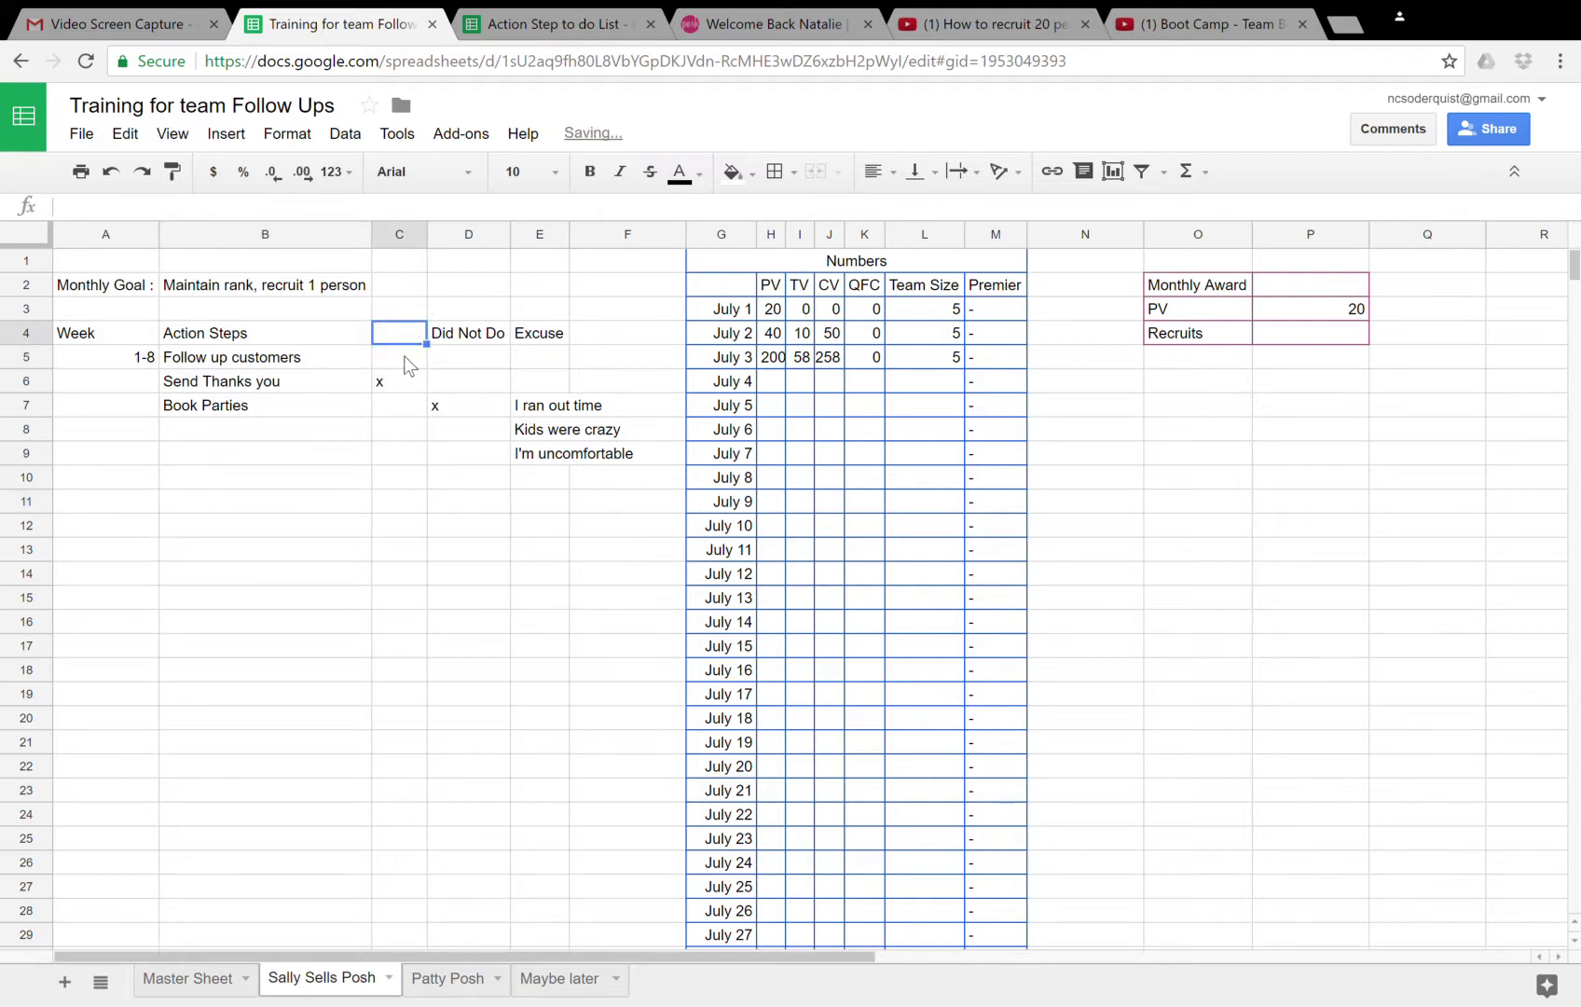
pyautogui.hotkey('ctrl', 'z')
pyautogui.press('Down')
pyautogui.press('Down')
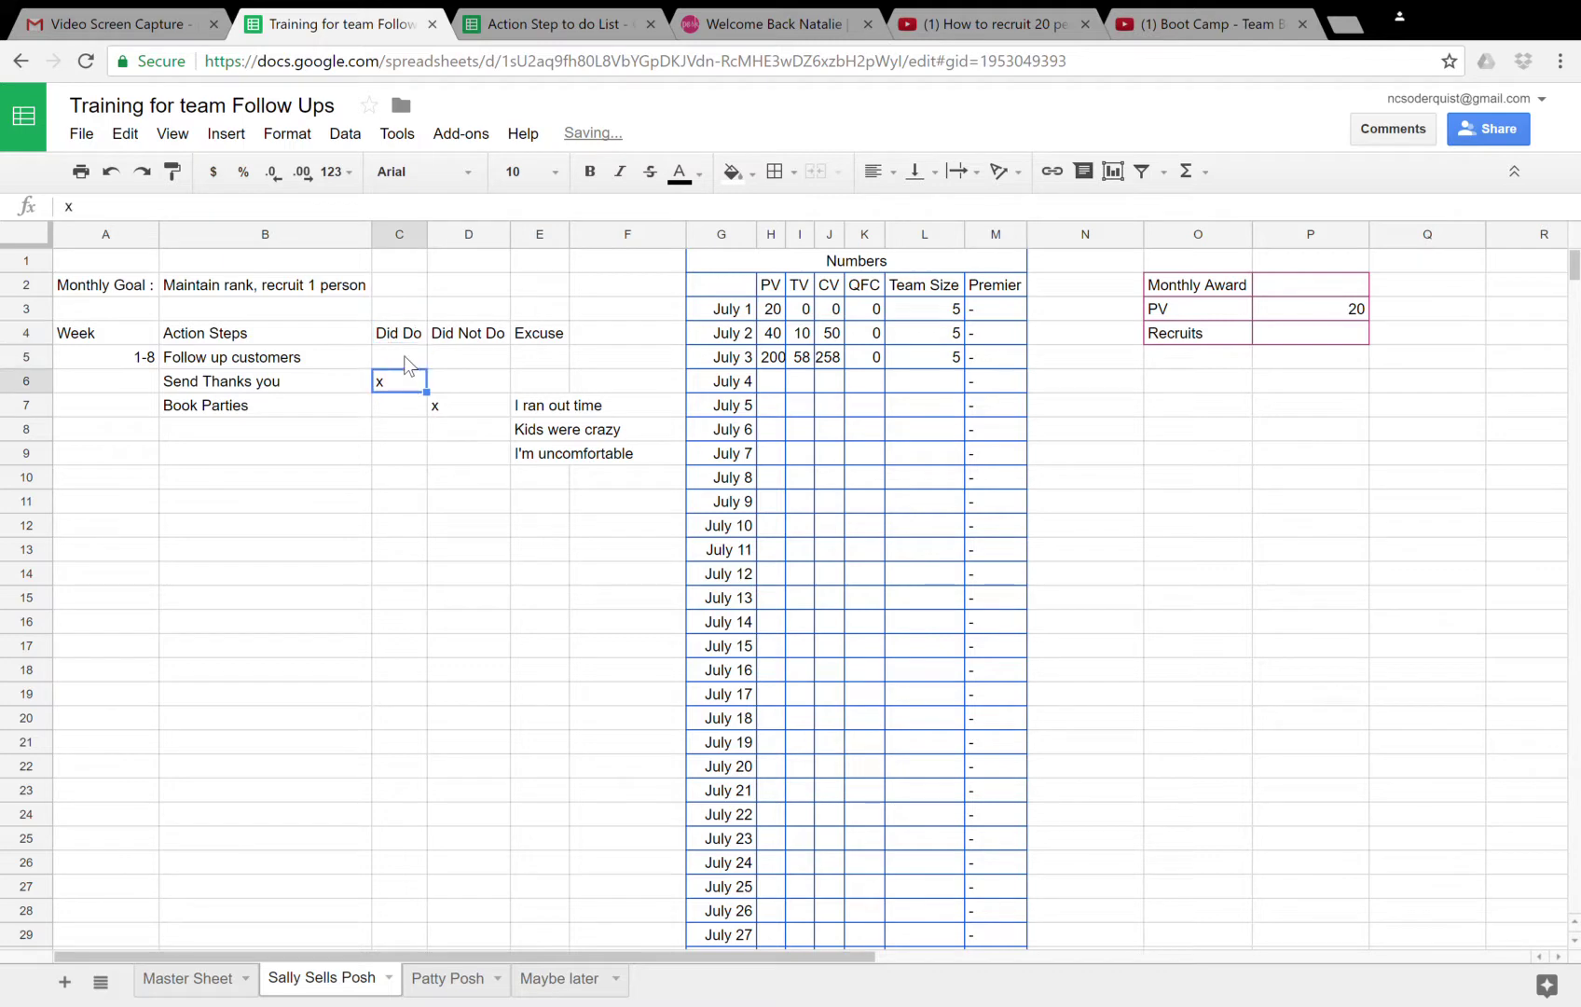
pyautogui.press('Down')
pyautogui.press('Up')
pyautogui.press('Delete')
pyautogui.press('Up')
pyautogui.press('Right')
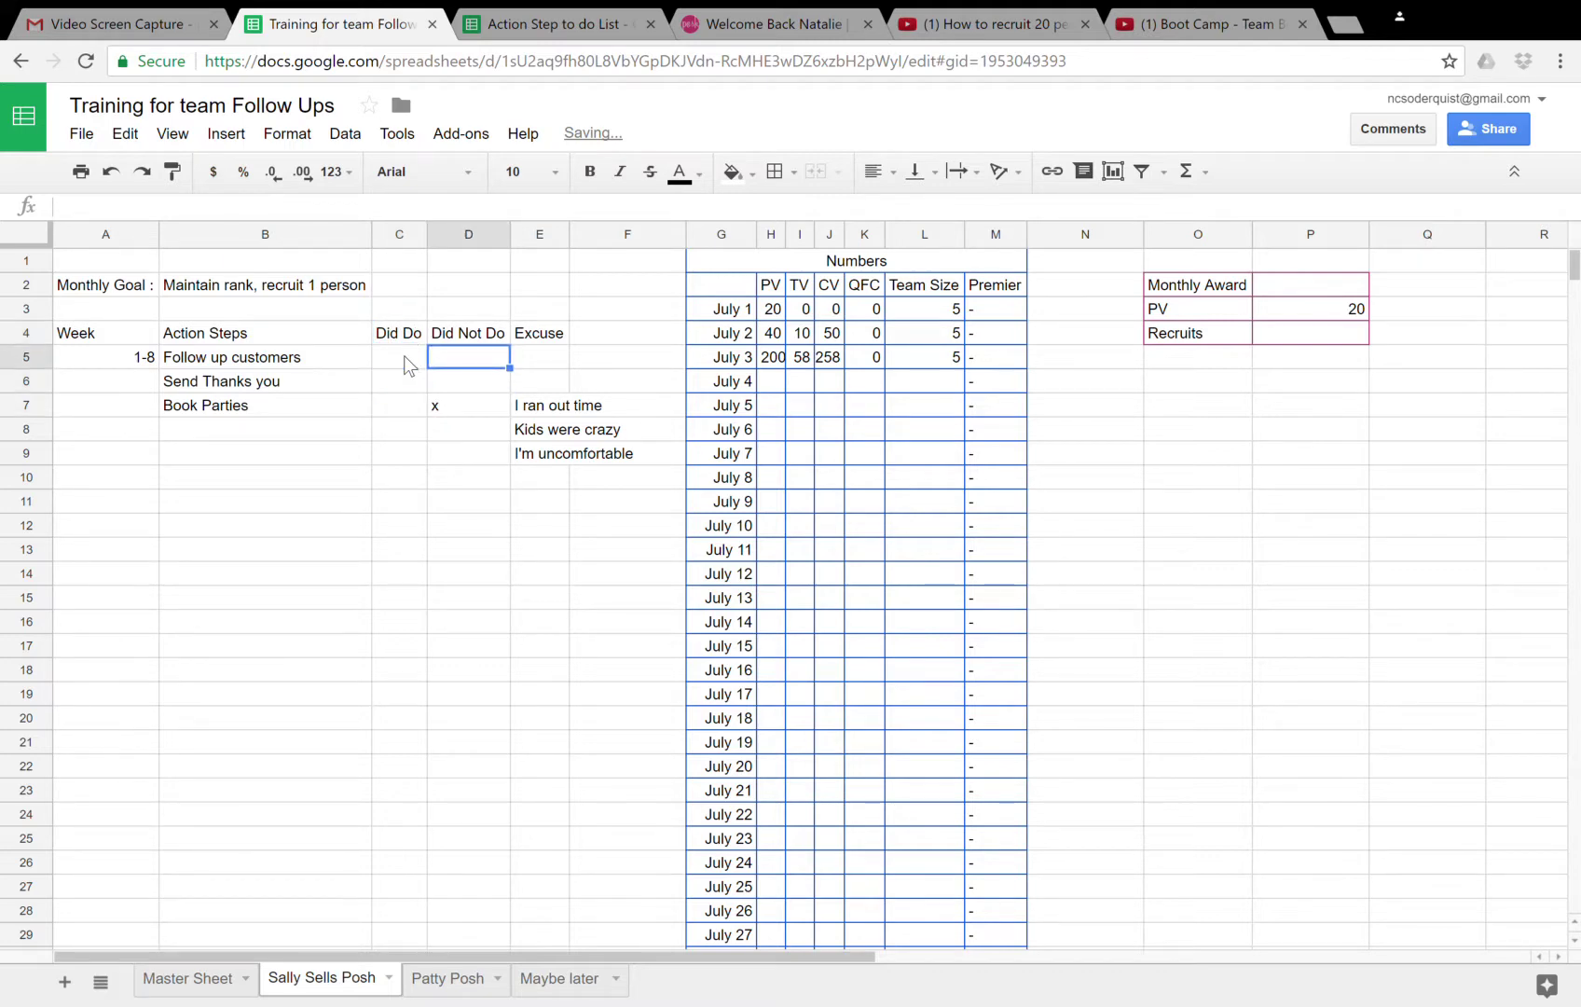
pyautogui.write('x')
pyautogui.press('Return')
pyautogui.write('x')
pyautogui.press('Right')
pyautogui.press('Right')
pyautogui.press('Right')
pyautogui.press('Up')
# - Delete the July 2 and July 3 daily numbers
pyautogui.press('Right')
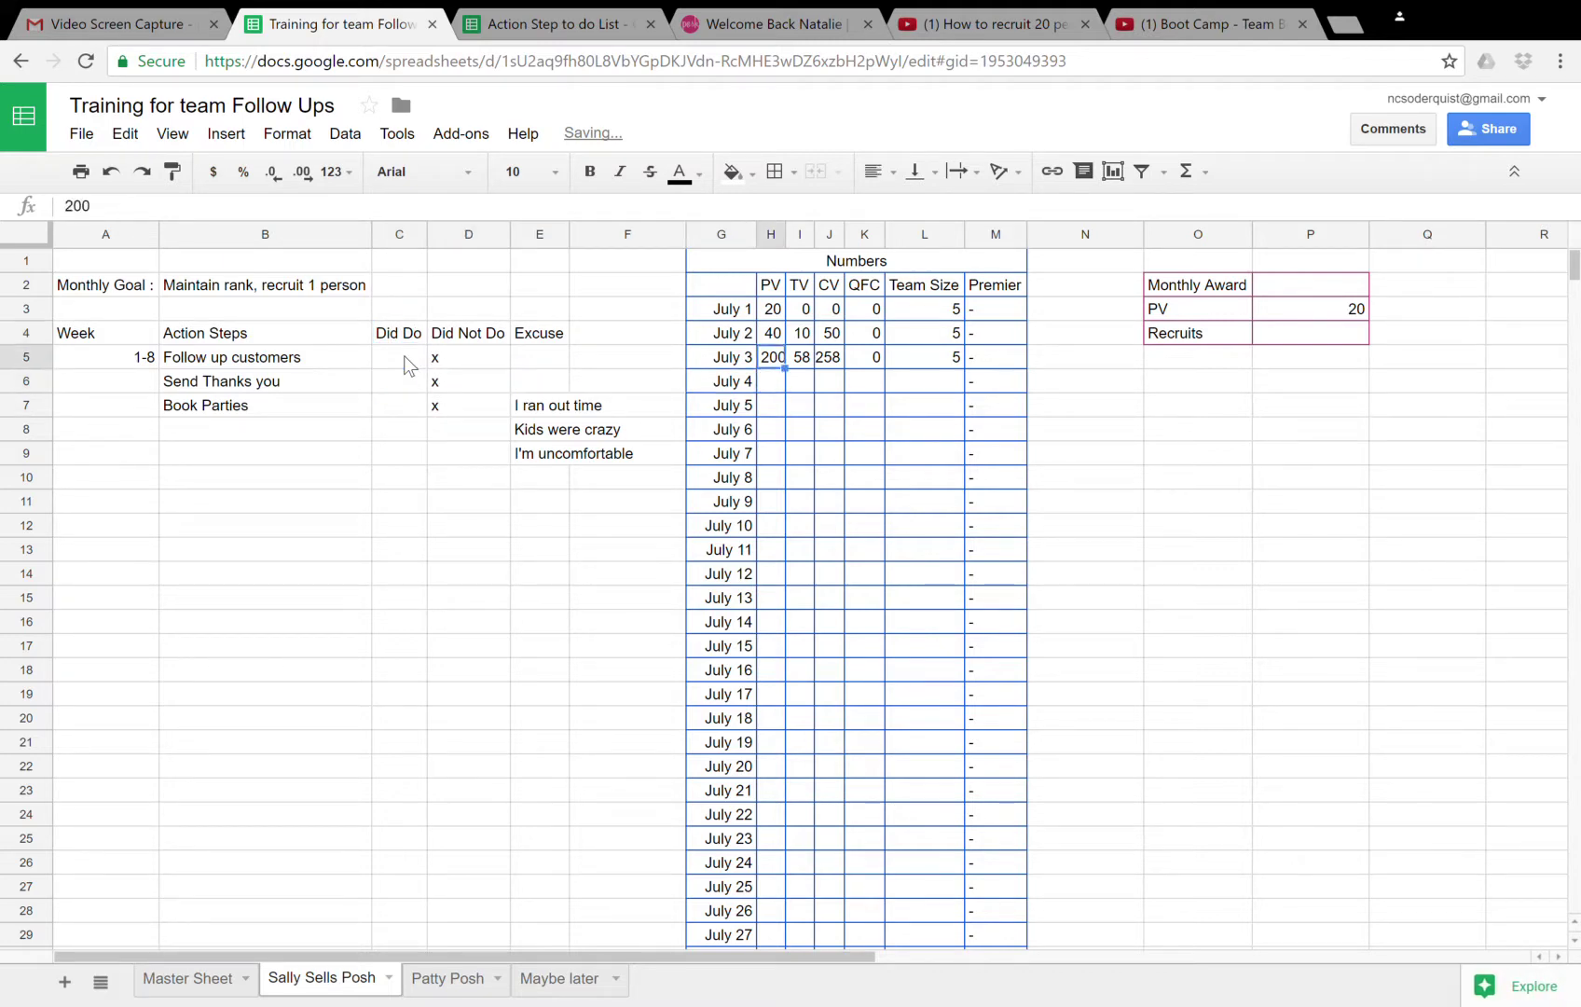
pyautogui.press('Delete')
pyautogui.press('Right')
pyautogui.press('Delete')
pyautogui.press('Right')
pyautogui.press('Delete')
pyautogui.press('Right')
pyautogui.press('Delete')
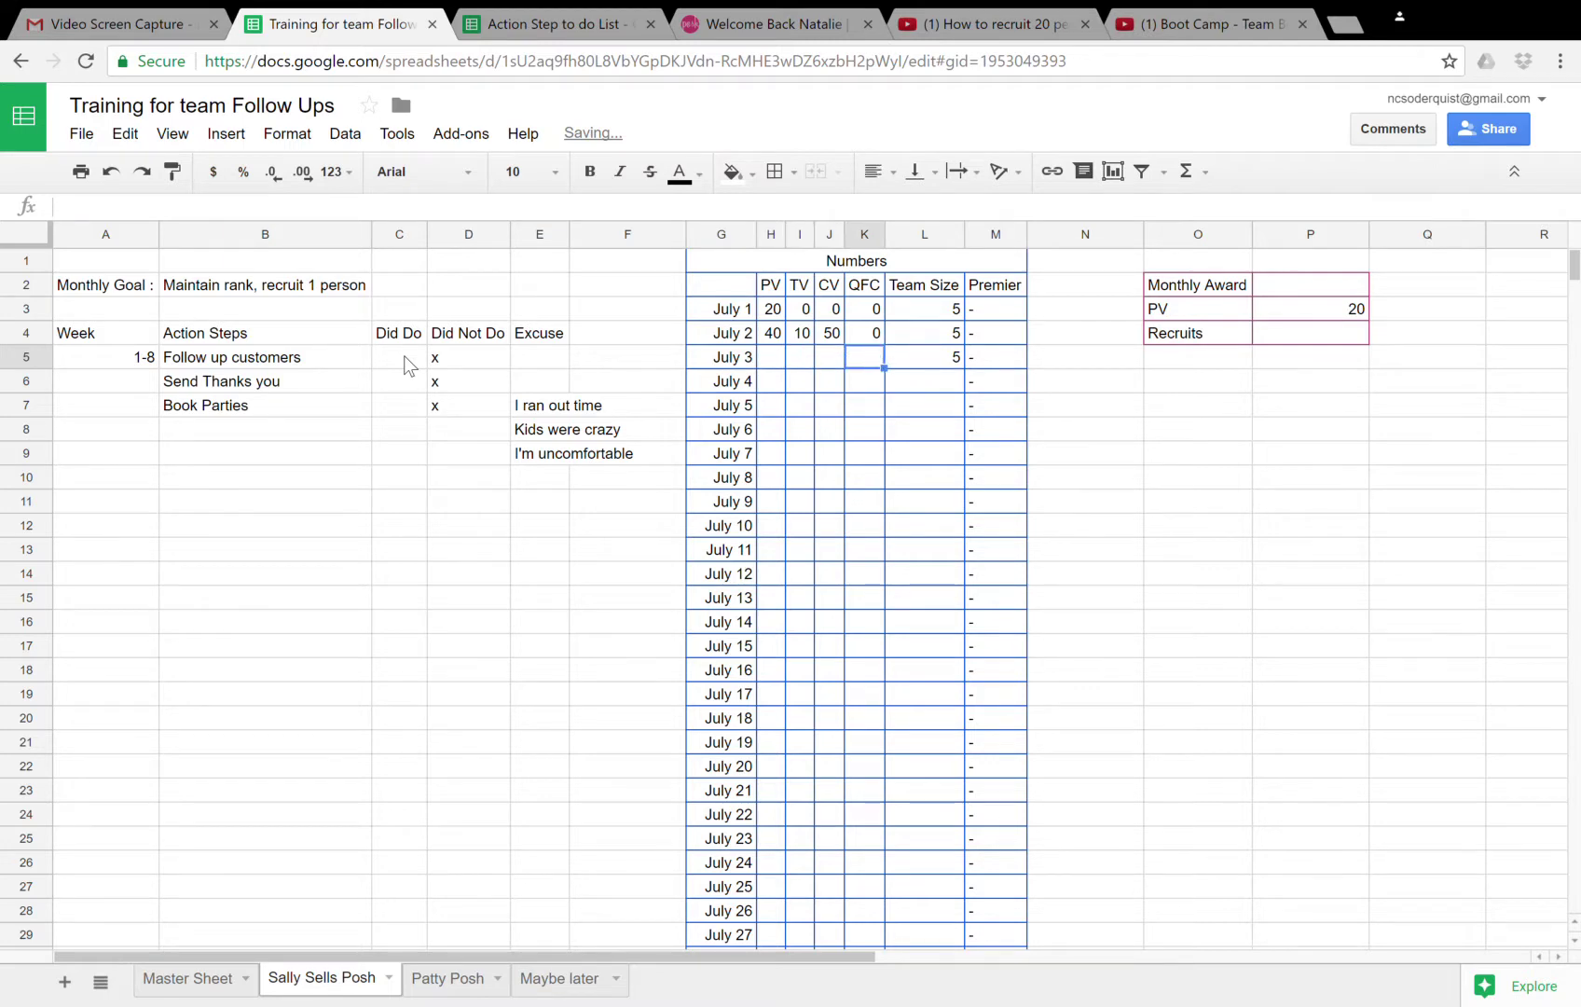
pyautogui.press('Right')
pyautogui.press('Delete')
pyautogui.press('Left')
pyautogui.press('Left')
pyautogui.press('Left')
pyautogui.press('Left')
pyautogui.press('Up')
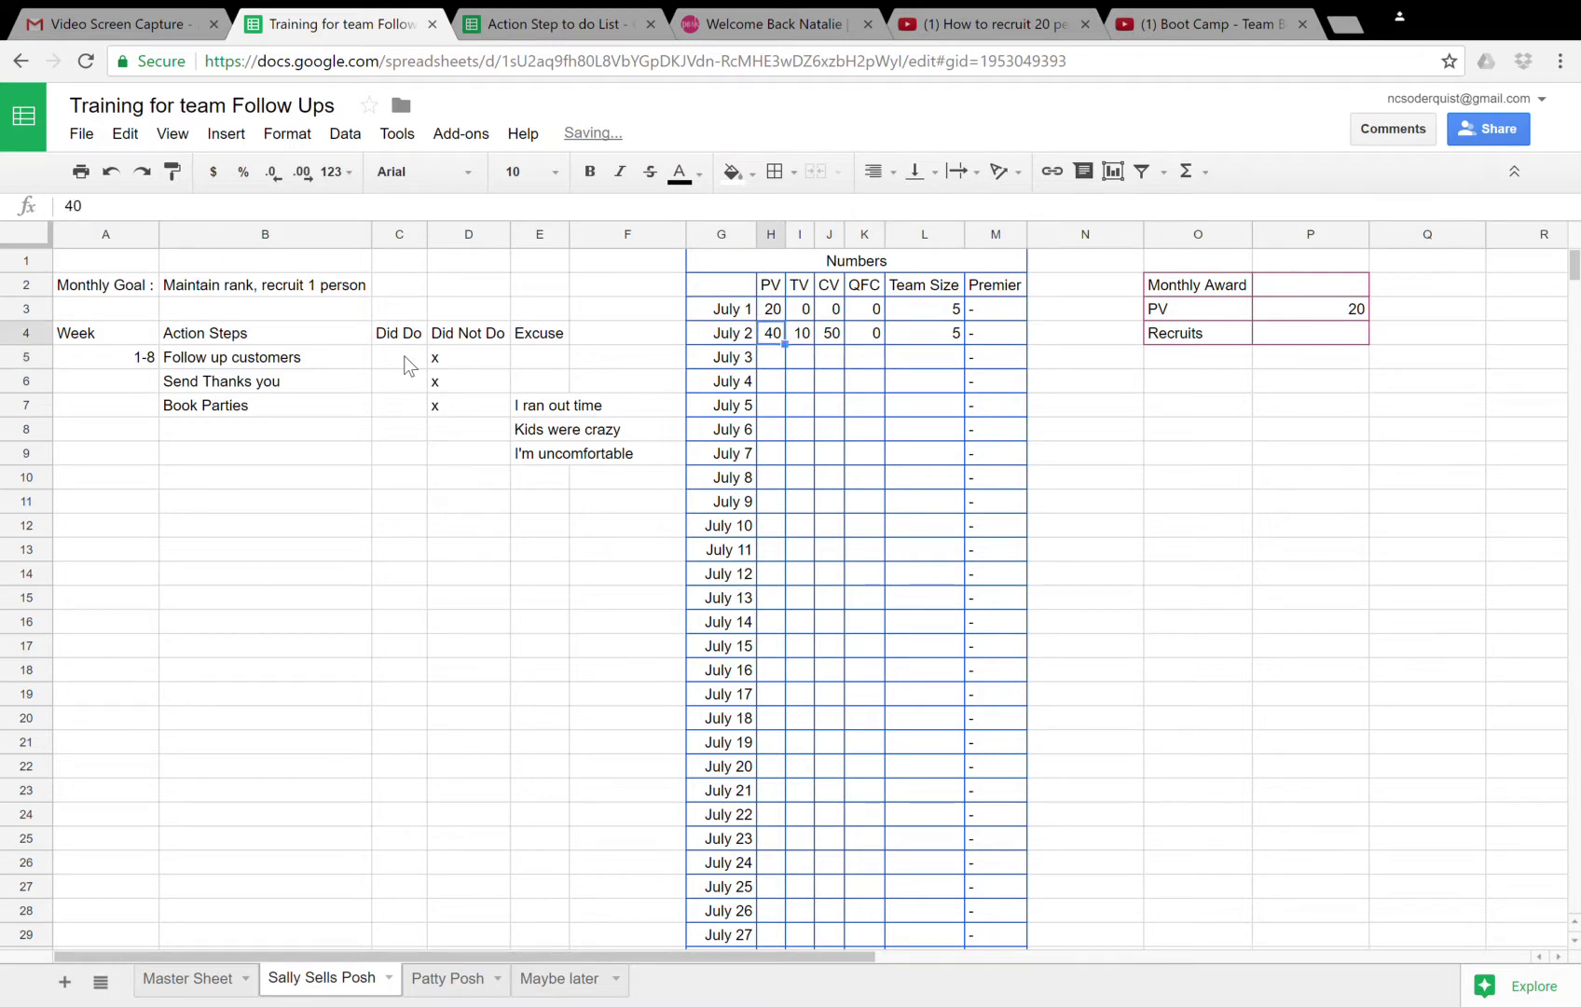
pyautogui.press('Delete')
pyautogui.press('Right')
pyautogui.press('Delete')
pyautogui.press('Right')
pyautogui.press('Delete')
pyautogui.press('Right')
pyautogui.press('Delete')
pyautogui.press('Right')
pyautogui.press('Delete')
pyautogui.press('Down')
pyautogui.press('Down')
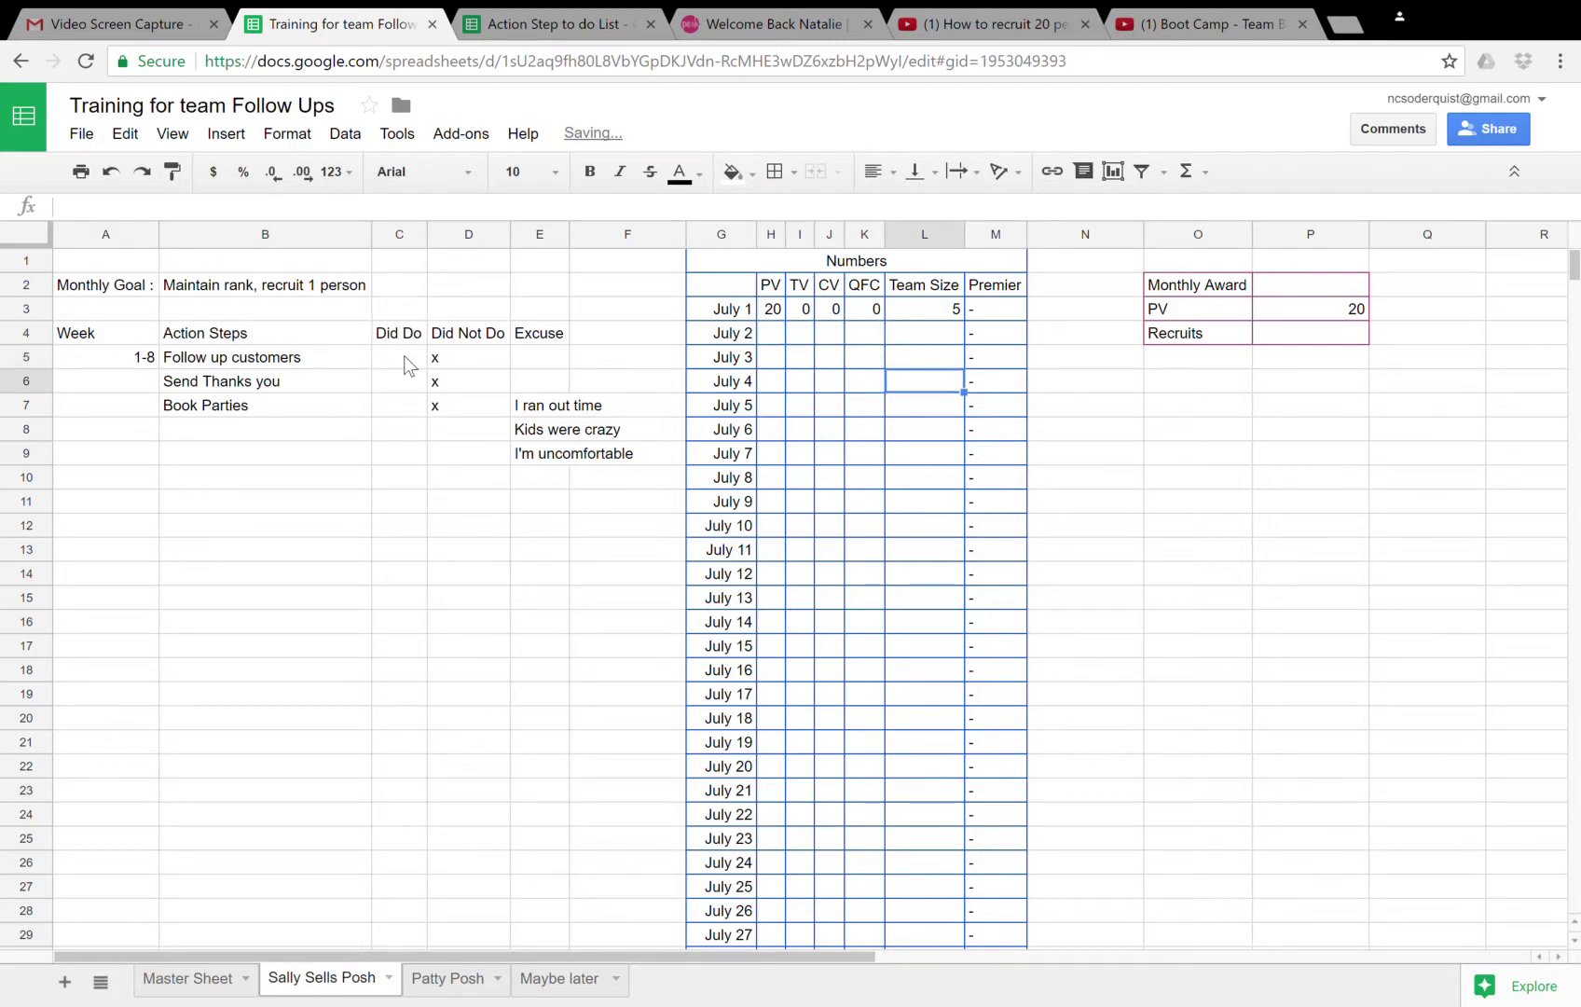
# - Enter July 8's numbers: PV 200, TV 250, CV 0, QFC 0, Team Size 5
pyautogui.press('Down')
pyautogui.press('Down')
pyautogui.press('Down')
pyautogui.press('Down')
pyautogui.press('Left')
pyautogui.press('Left')
pyautogui.press('Left')
pyautogui.press('Left')
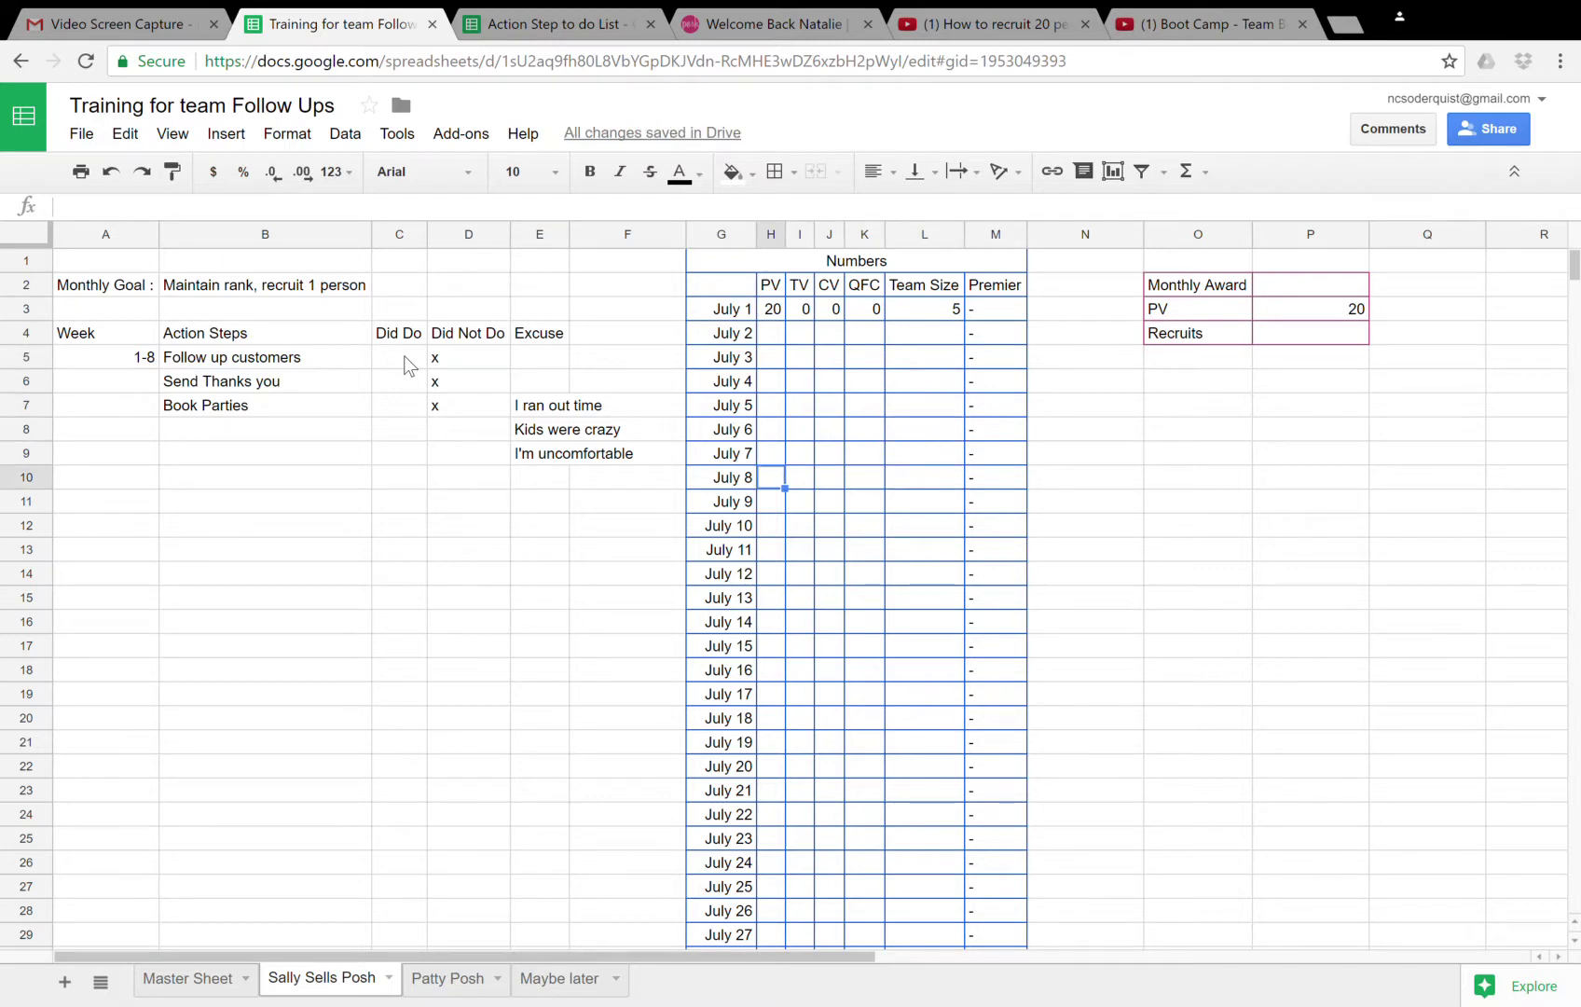
pyautogui.write('200')
pyautogui.press('Right')
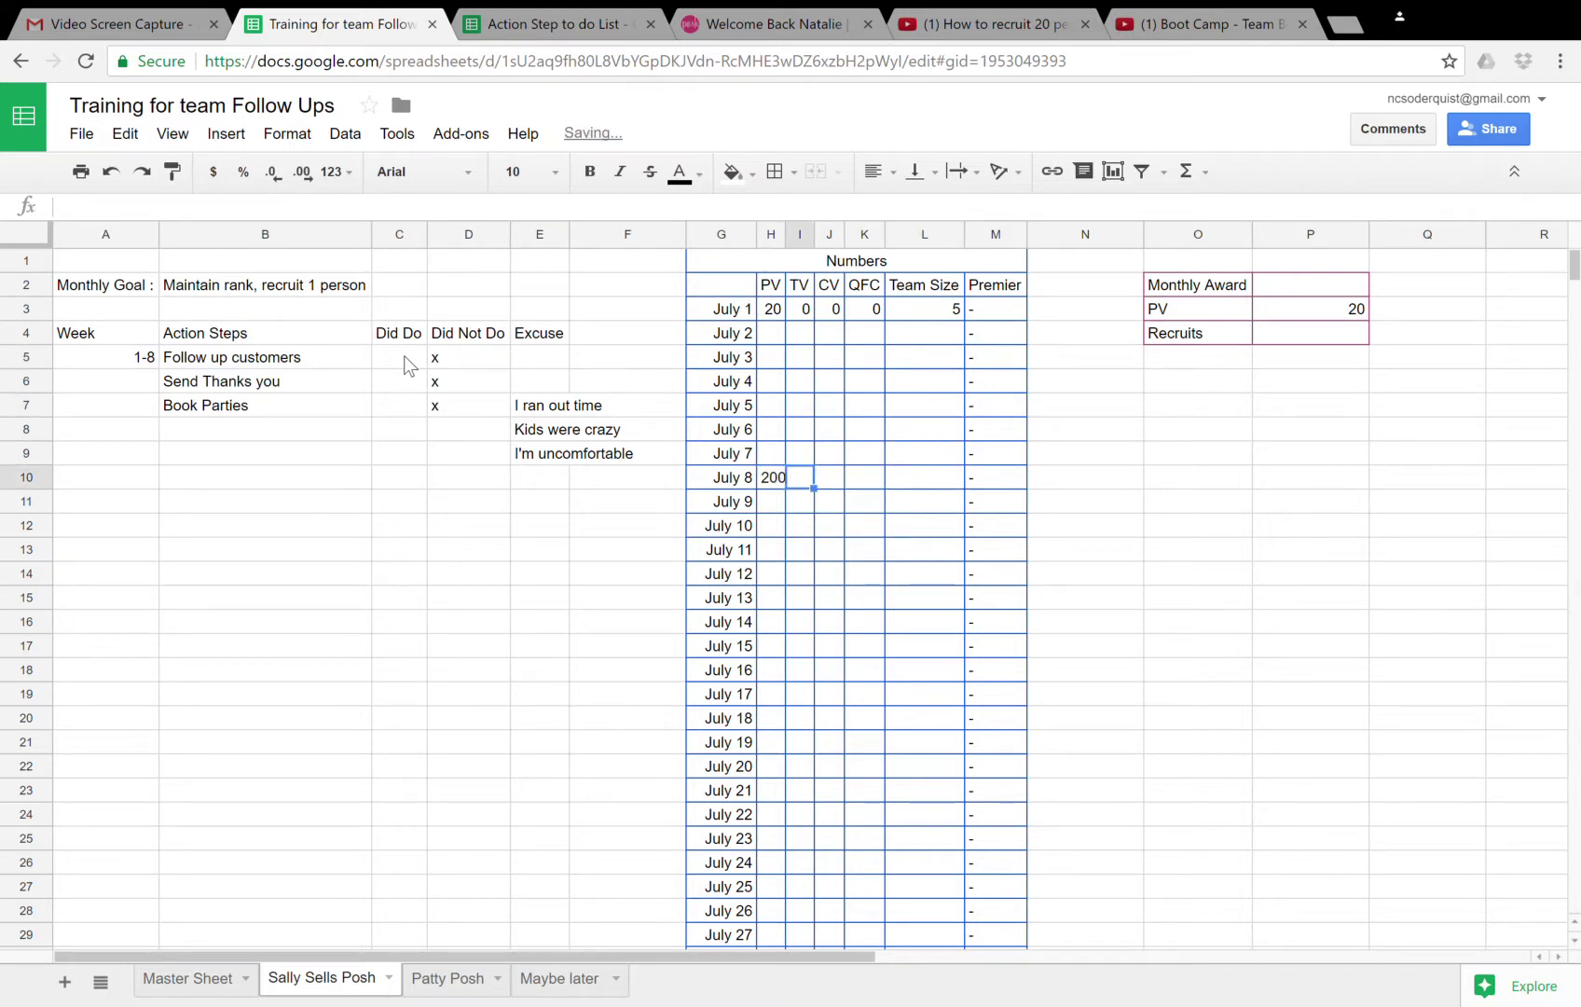
pyautogui.write('0')
pyautogui.press('Right')
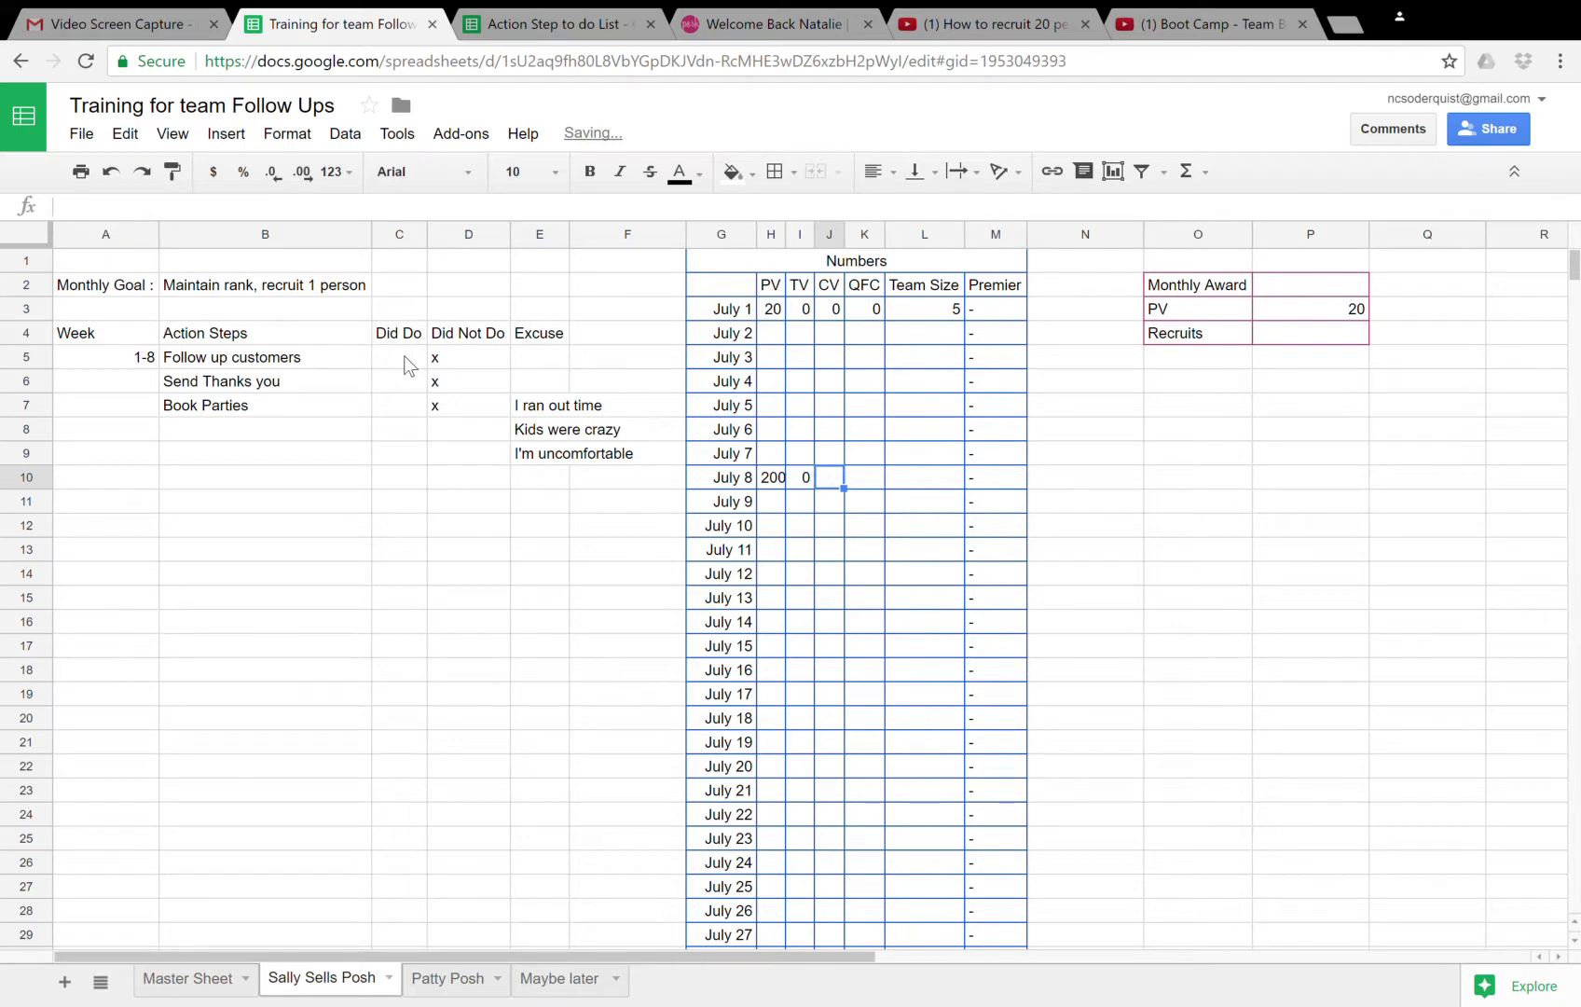
pyautogui.press('Left')
pyautogui.write('250')
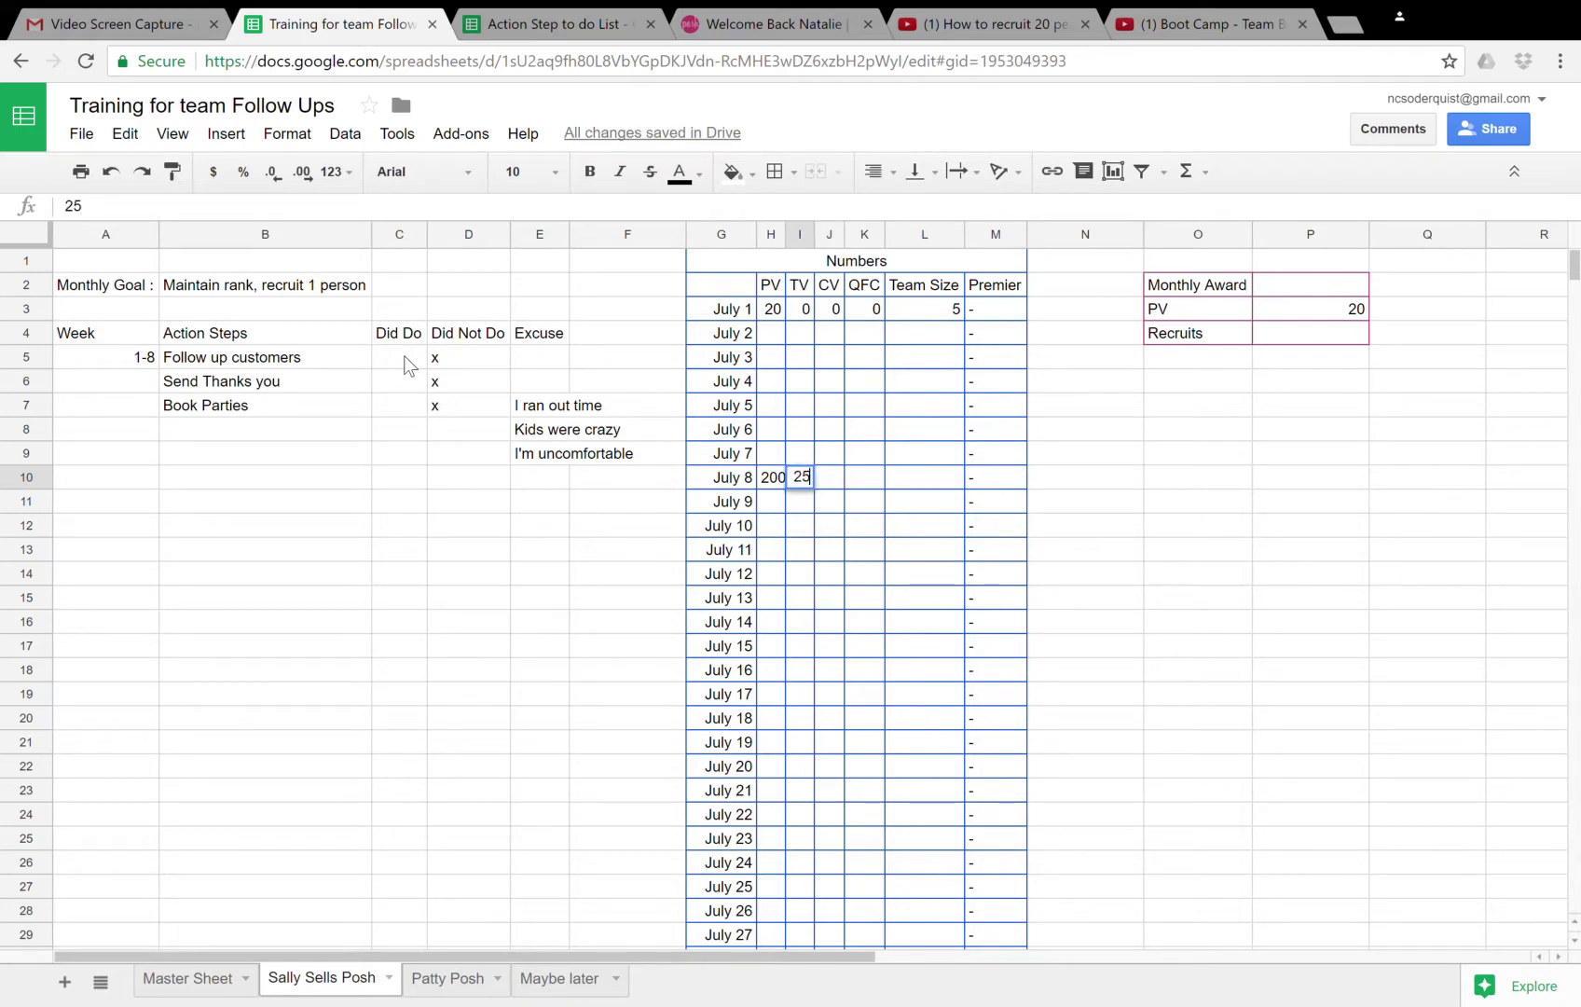
pyautogui.press('Right')
pyautogui.write('0')
pyautogui.press('Right')
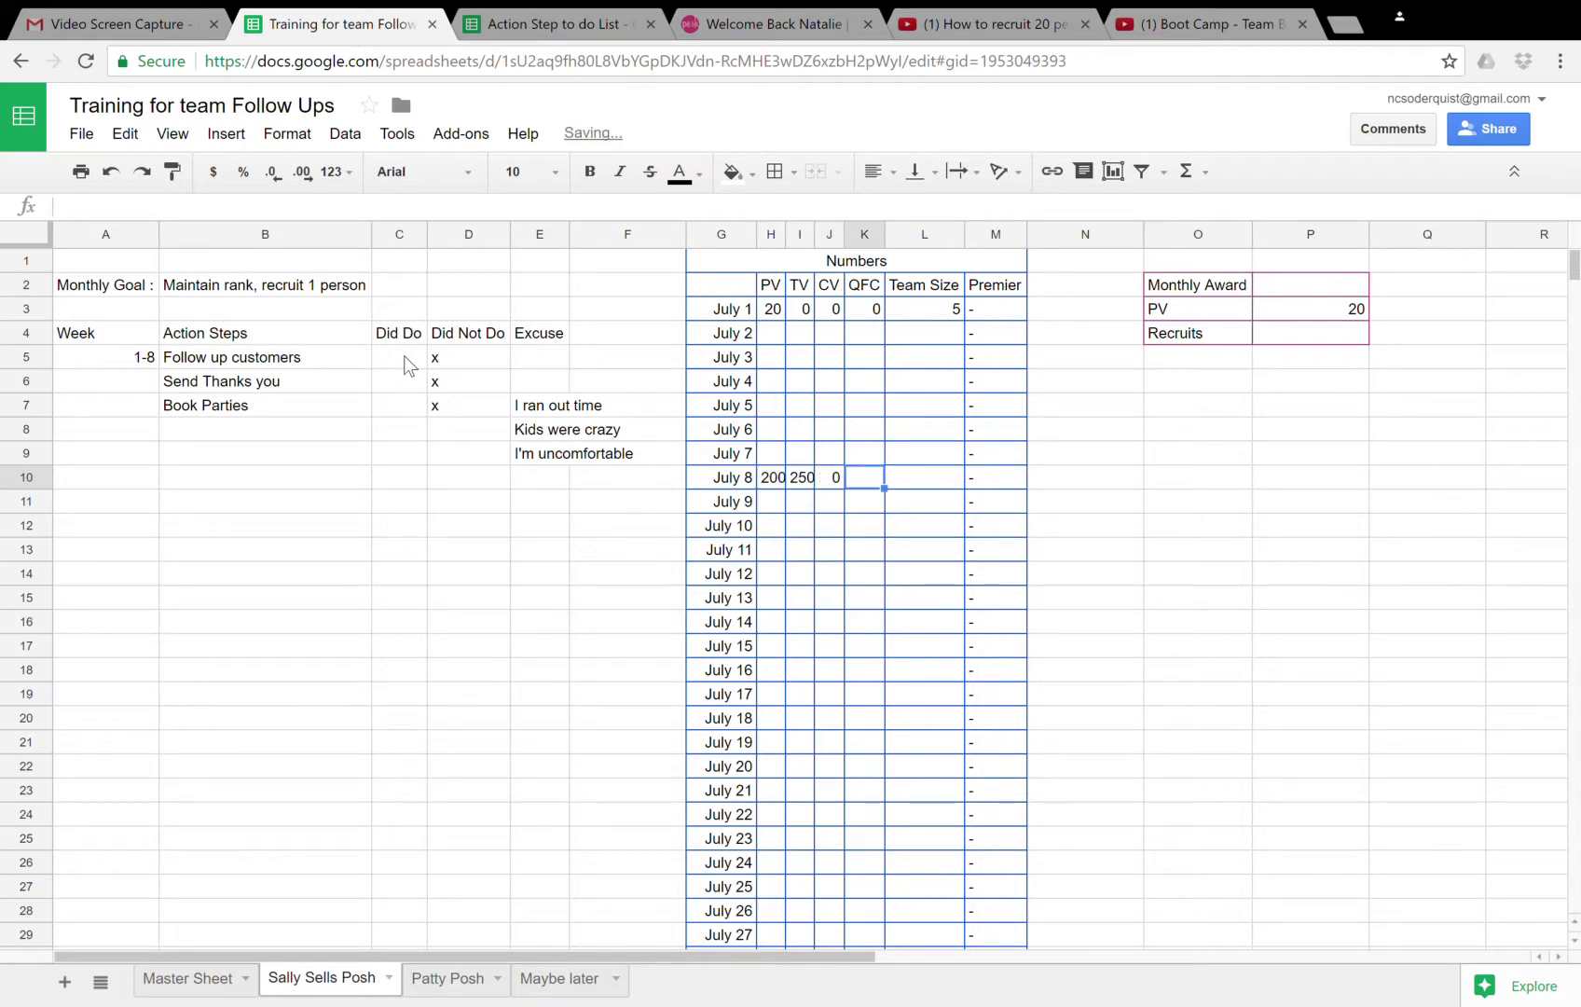
pyautogui.write('0')
pyautogui.press('Right')
pyautogui.write('5')
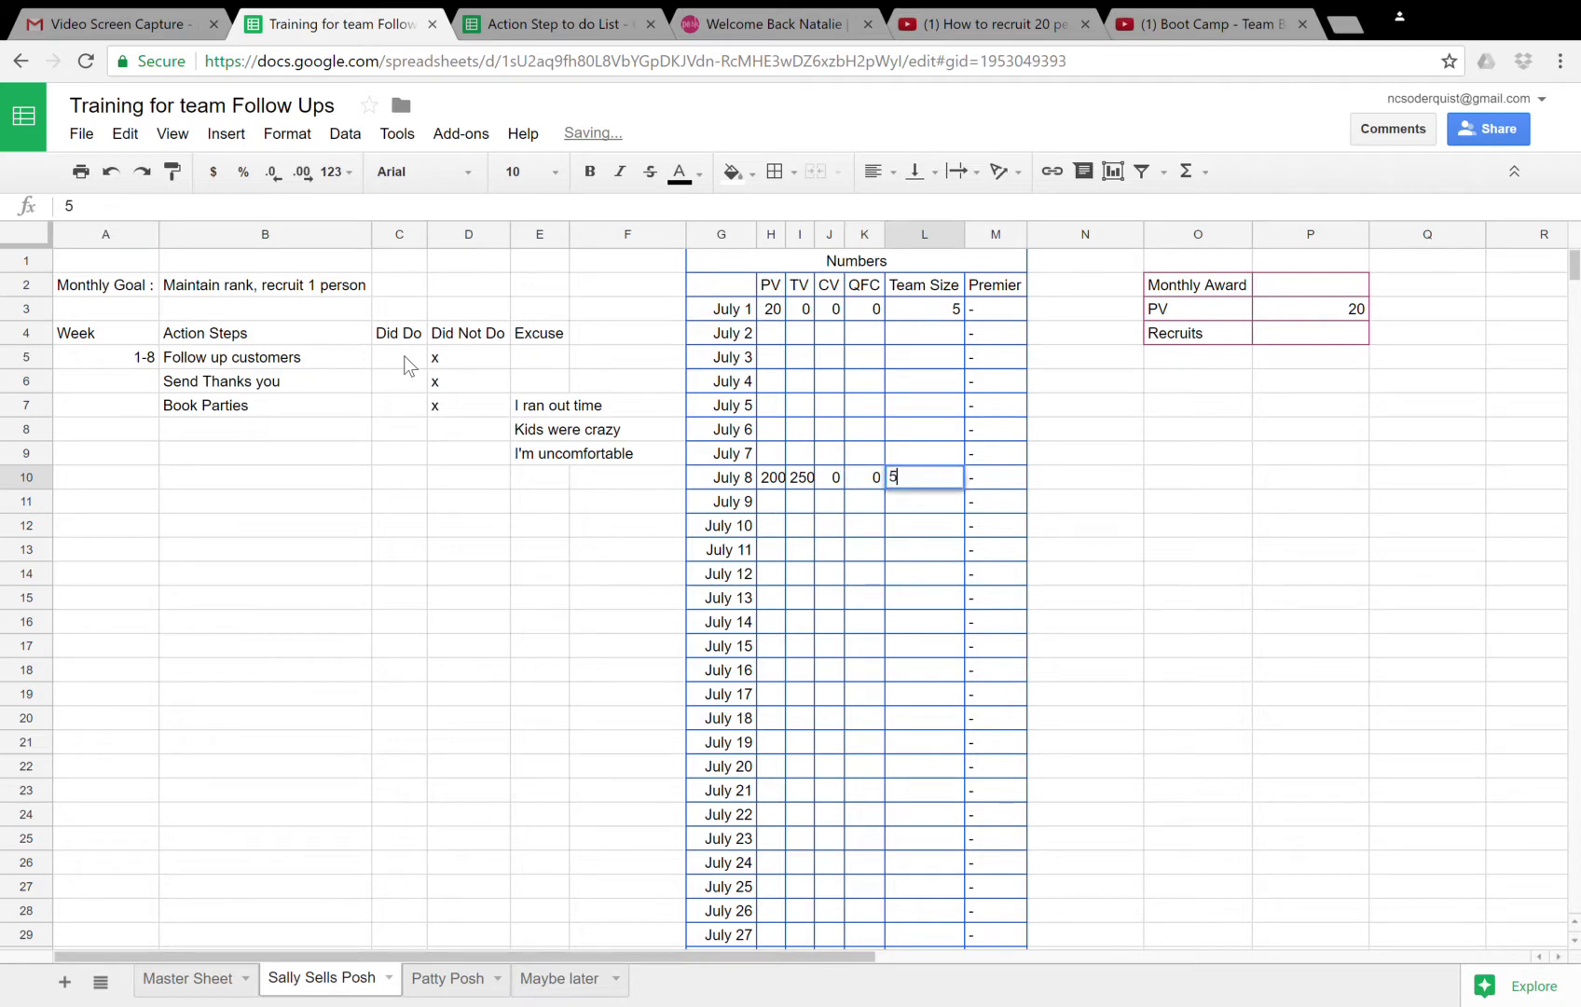
pyautogui.press('Down')
pyautogui.press('Down')
pyautogui.press('Left')
pyautogui.press('Left')
pyautogui.press('Left')
pyautogui.press('Left')
pyautogui.press('Left')
pyautogui.press('Left')
pyautogui.press('Left')
pyautogui.press('Left')
pyautogui.press('Left')
pyautogui.press('Left')
pyautogui.press('Left')
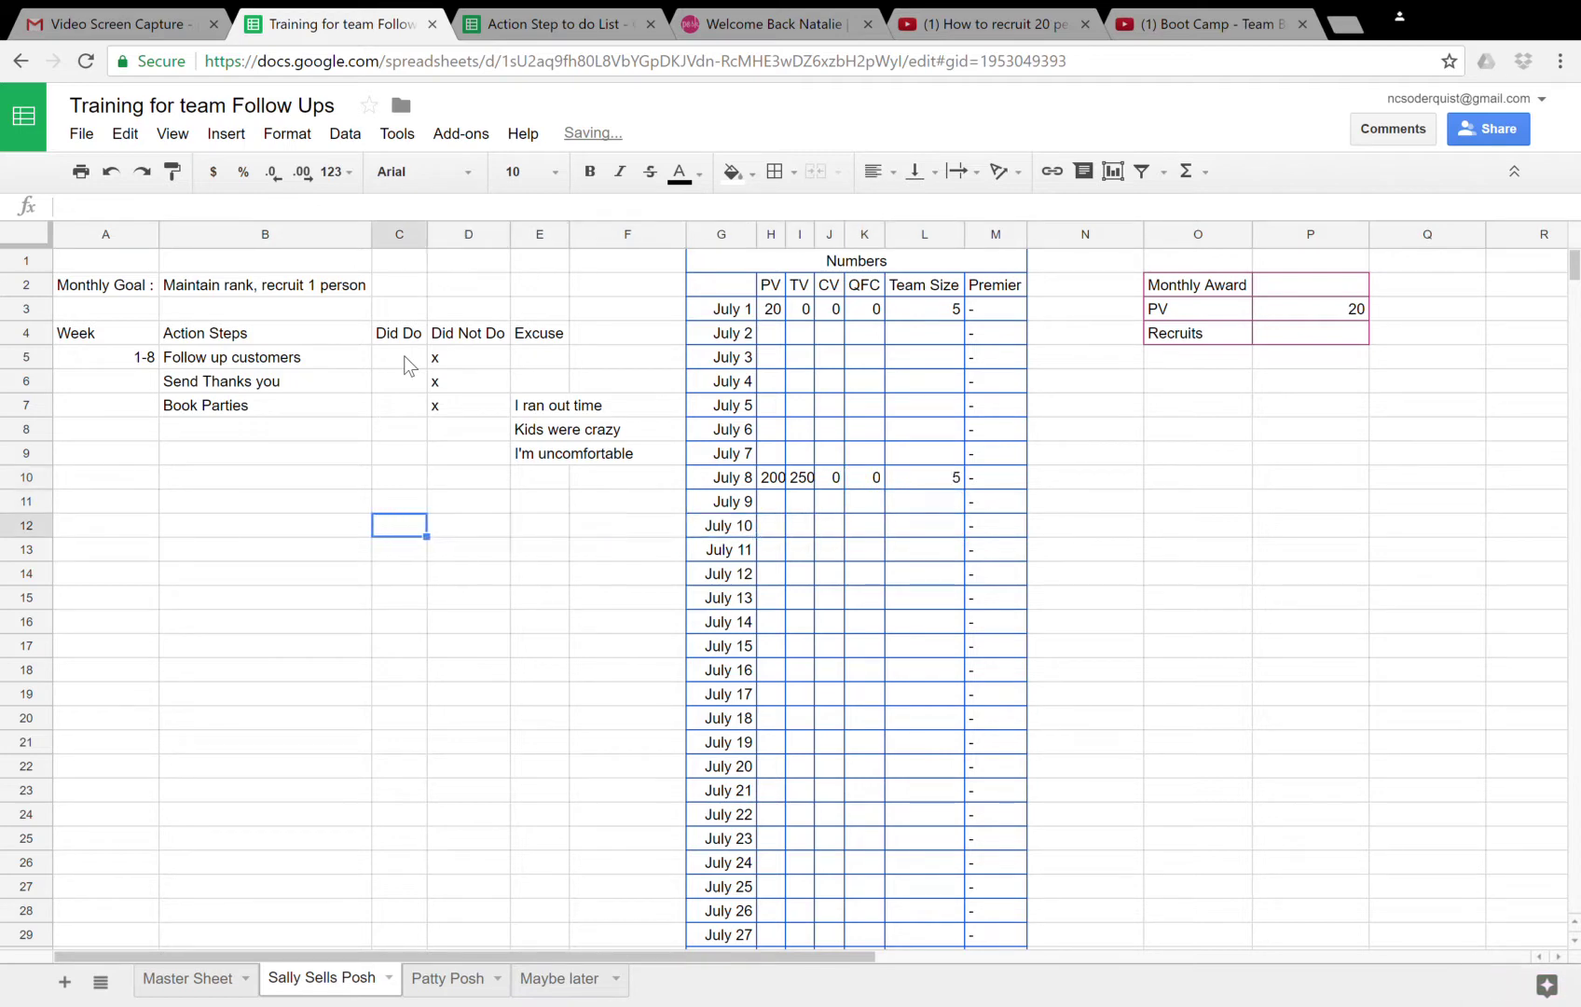
pyautogui.press('Up')
pyautogui.press('Up')
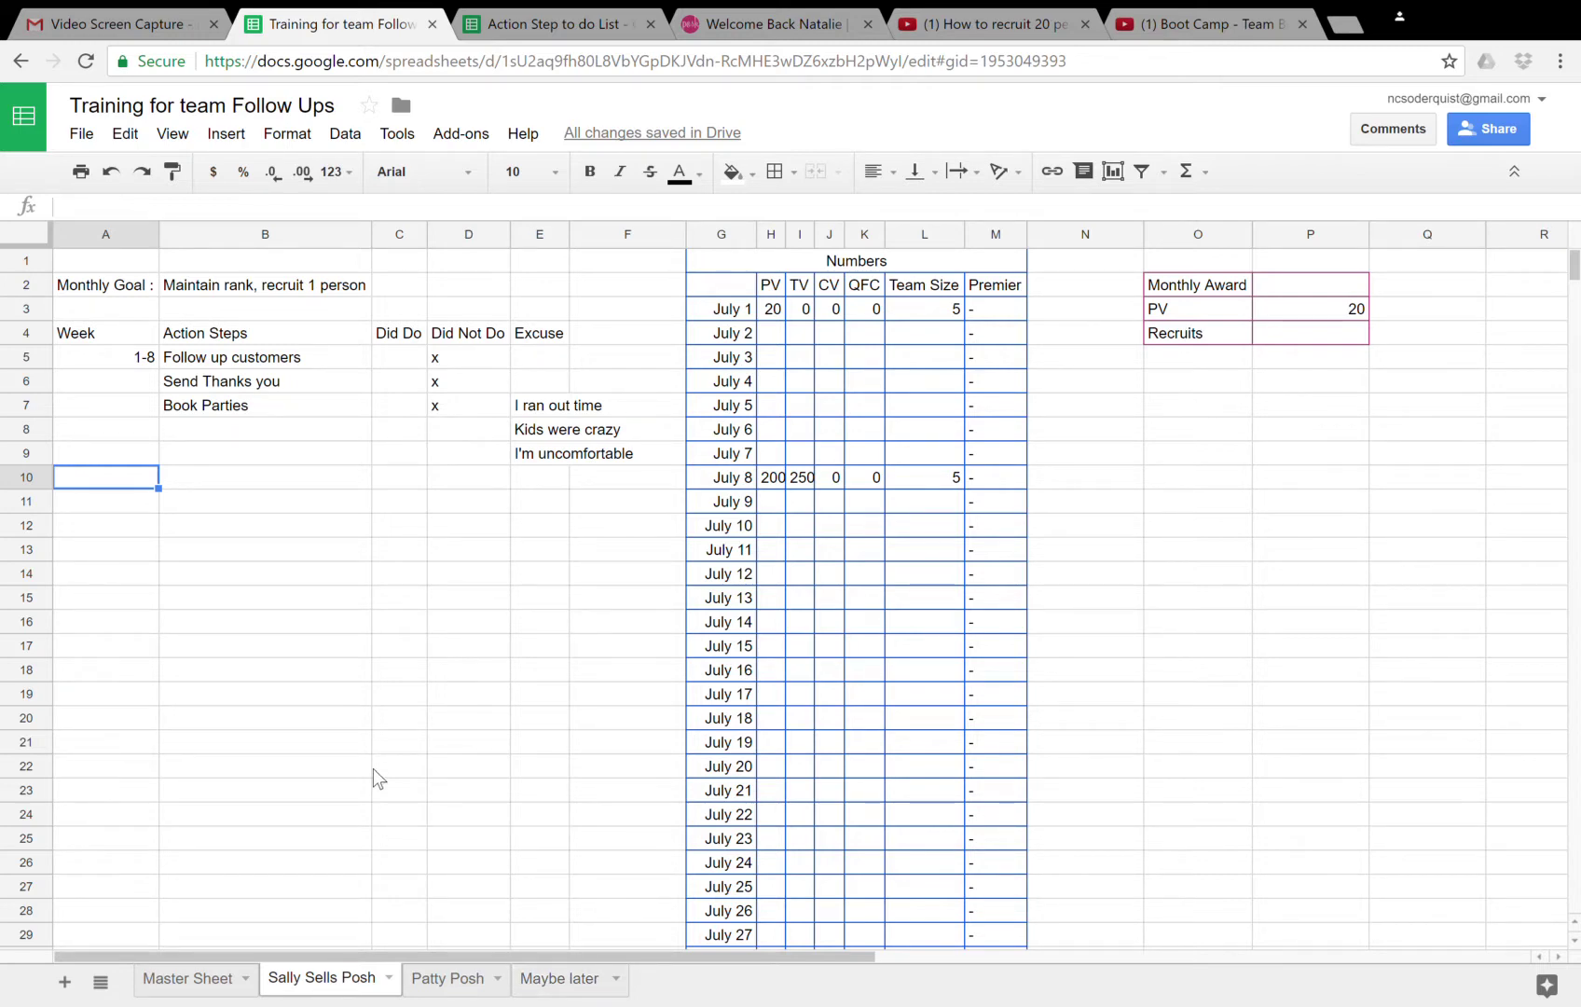
# - Fill the action steps range B5:F9 with blue
pyautogui.click(198, 360)
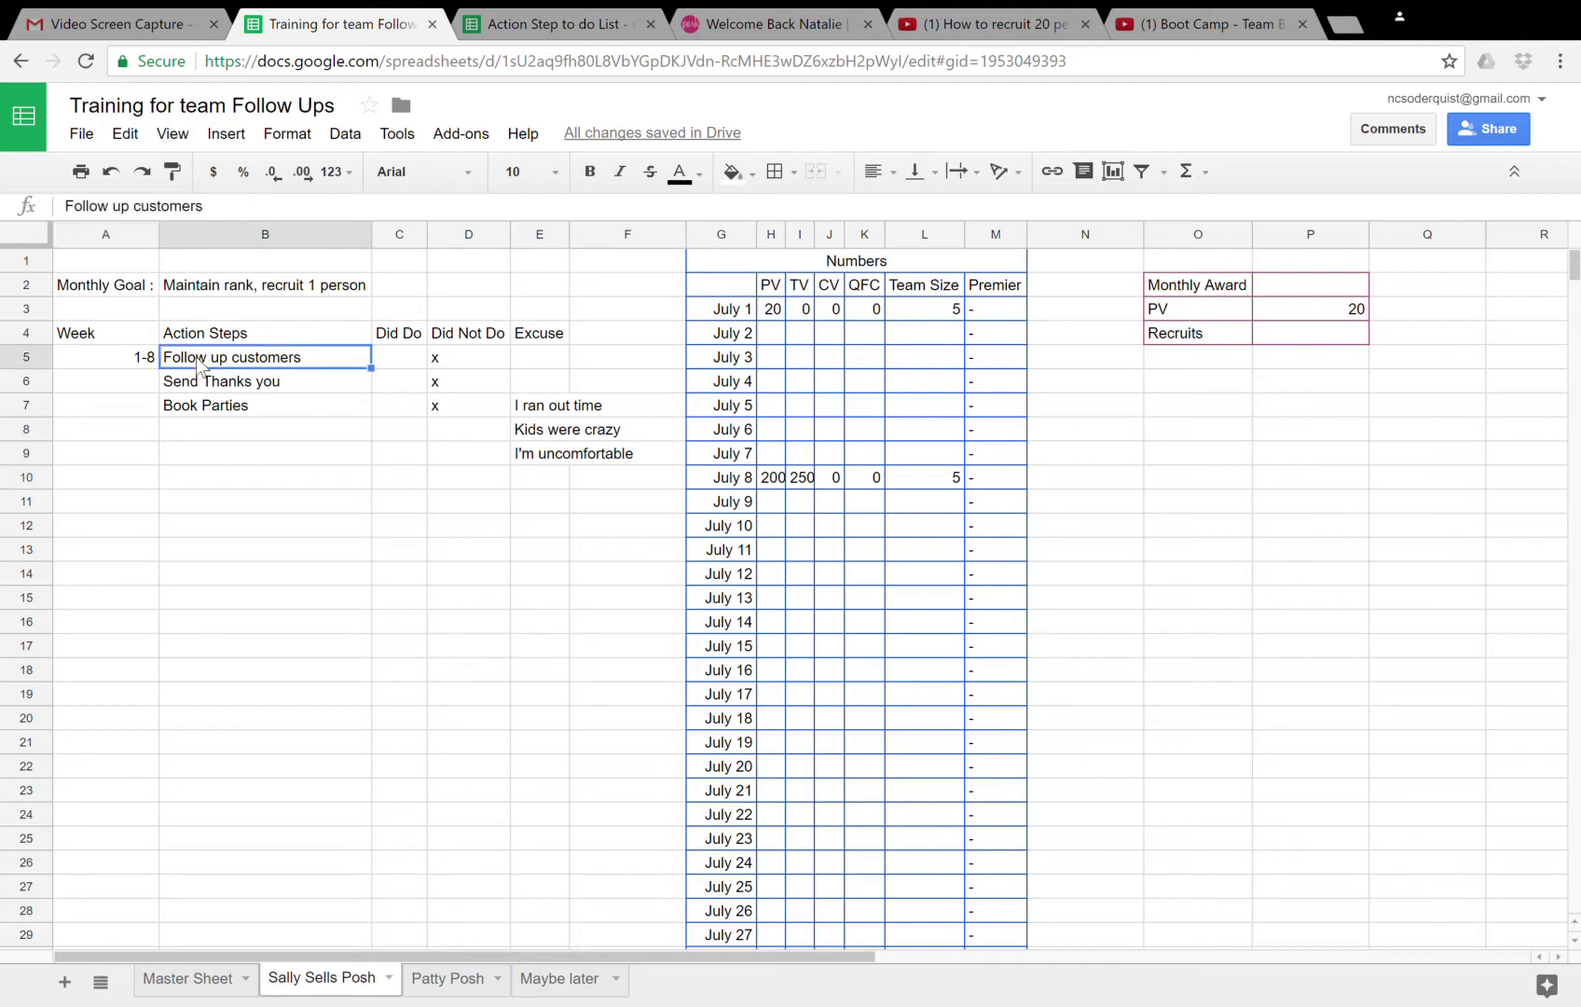
pyautogui.hotkey('shift', 'Down')
pyautogui.hotkey('shift', 'Down')
pyautogui.hotkey('shift', 'Down')
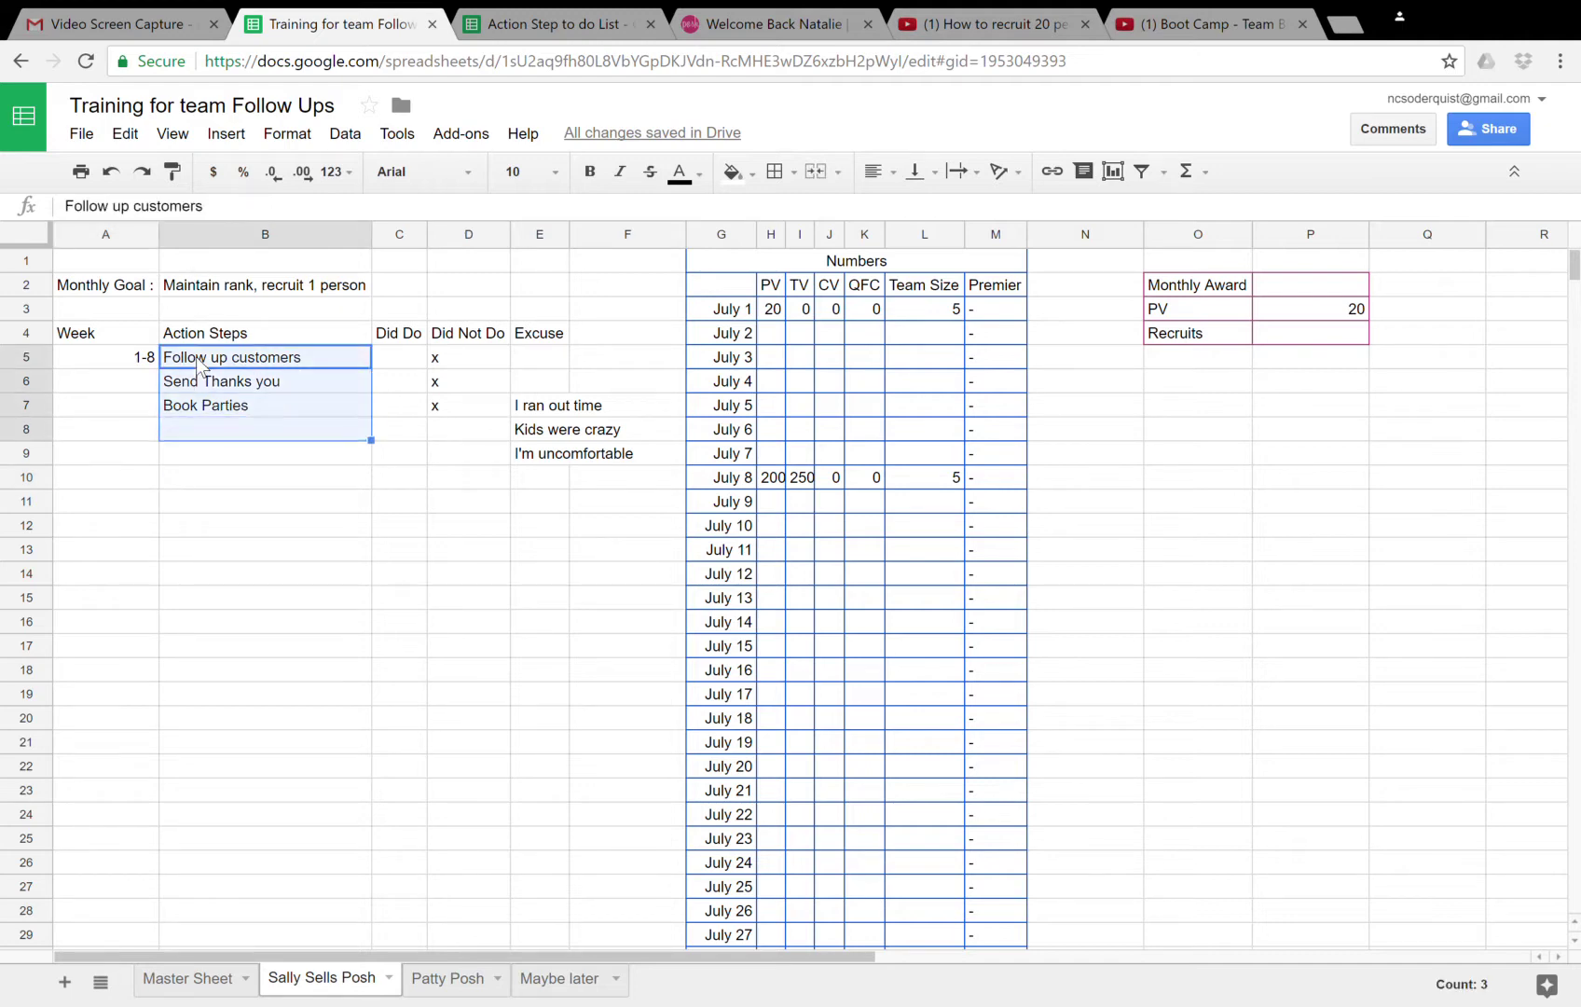
pyautogui.hotkey('shift', 'Right')
pyautogui.hotkey('shift', 'Right')
pyautogui.hotkey('shift', 'Right')
pyautogui.hotkey('shift', 'Down')
pyautogui.hotkey('shift', 'Right')
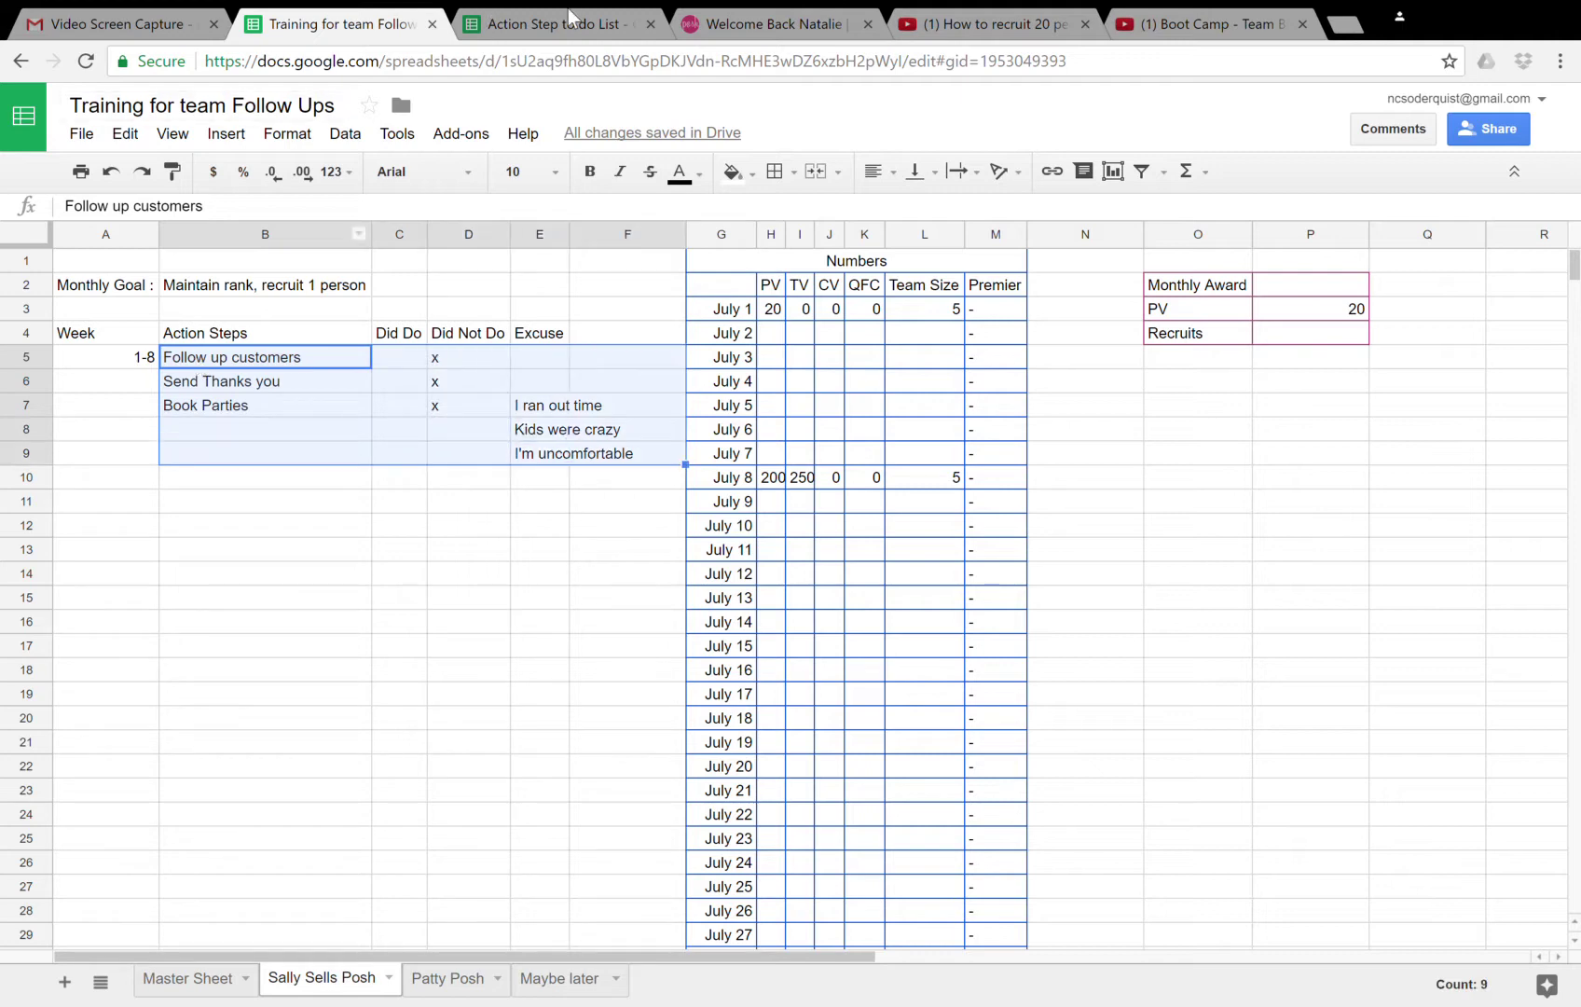
pyautogui.click(754, 173)
pyautogui.click(890, 271)
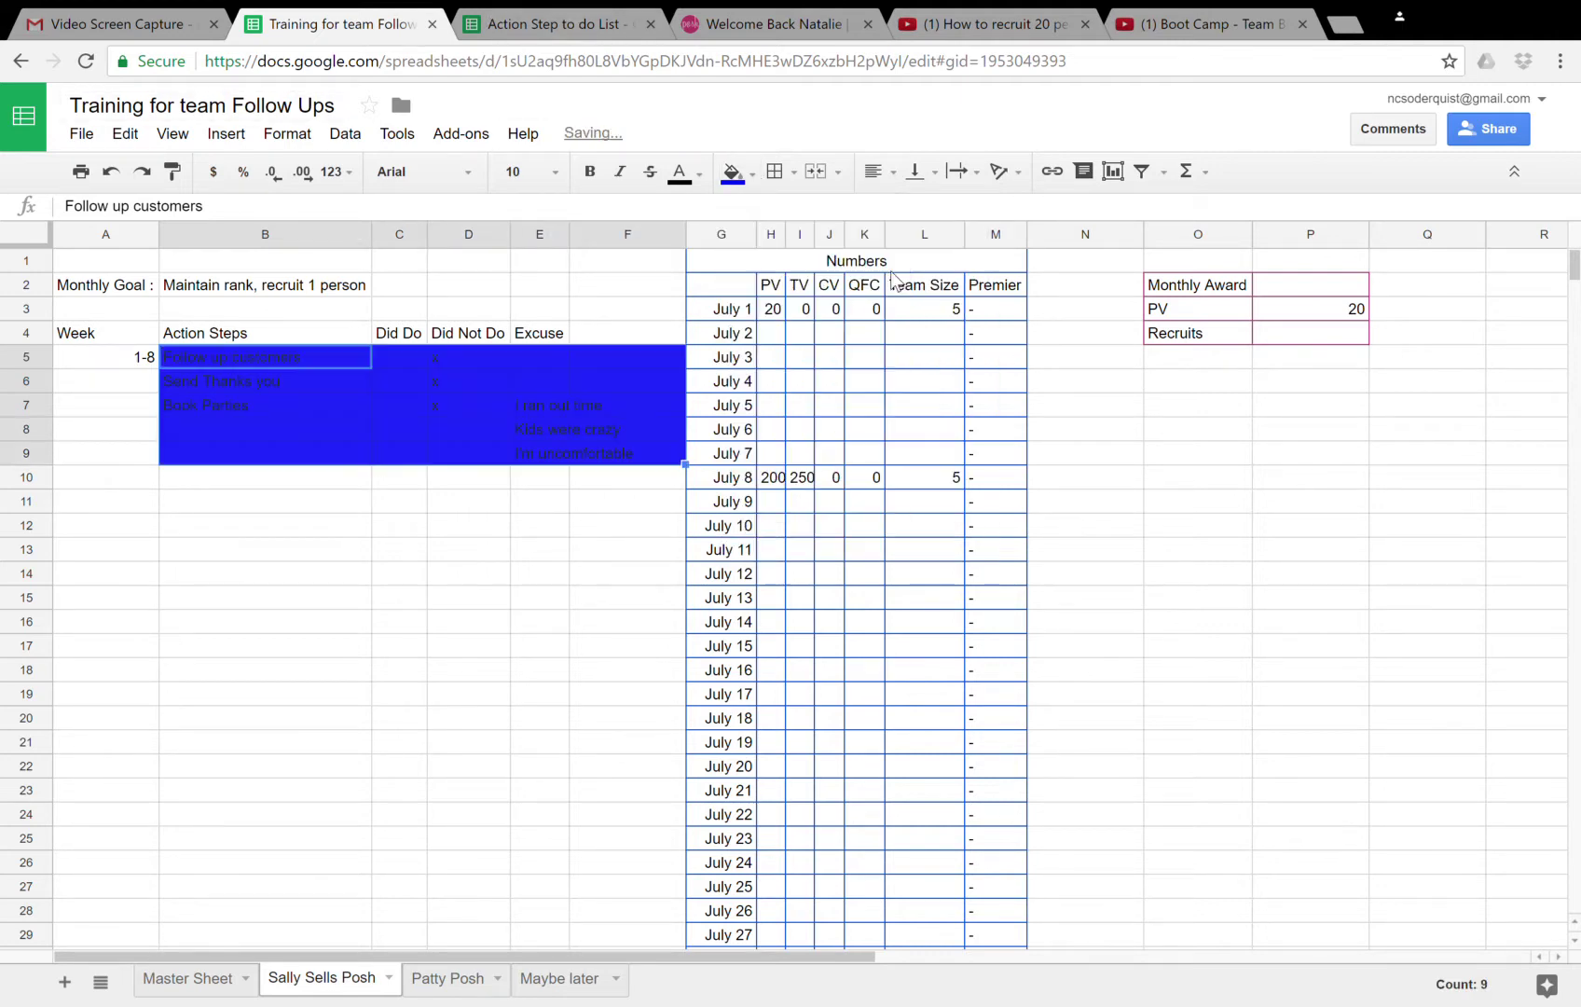
pyautogui.click(484, 502)
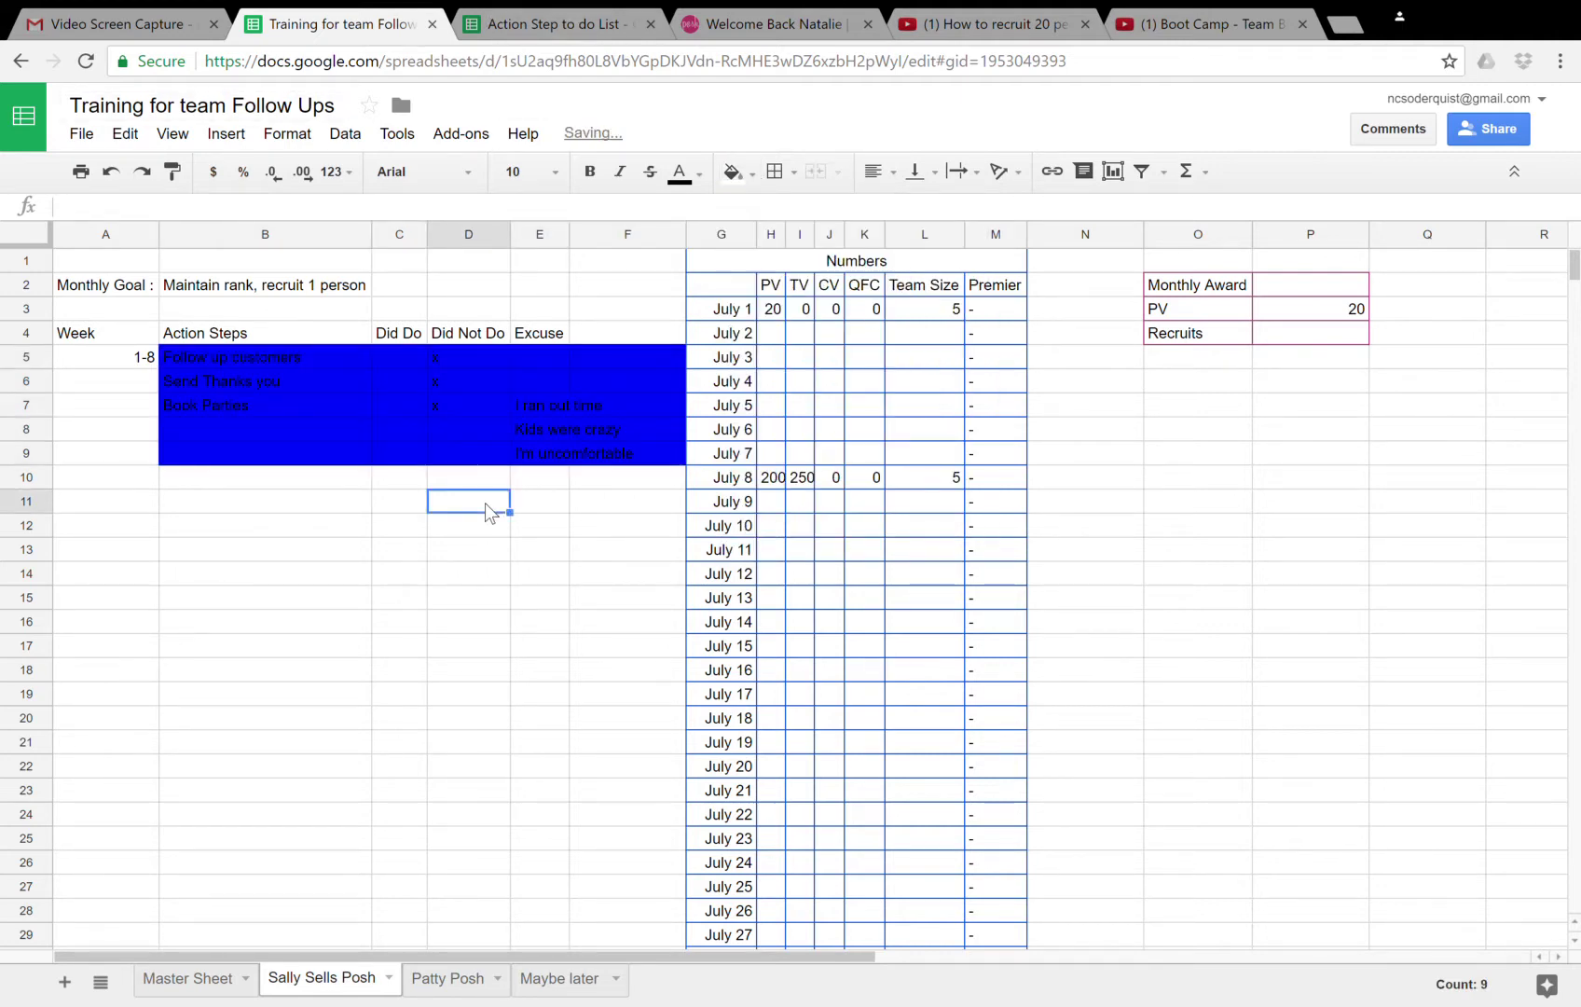
# - Make the text in B5:F9 white
pyautogui.click(289, 355)
pyautogui.hotkey('shift', 'Down')
pyautogui.hotkey('shift', 'Down')
pyautogui.hotkey('shift', 'Down')
pyautogui.hotkey('shift', 'Down')
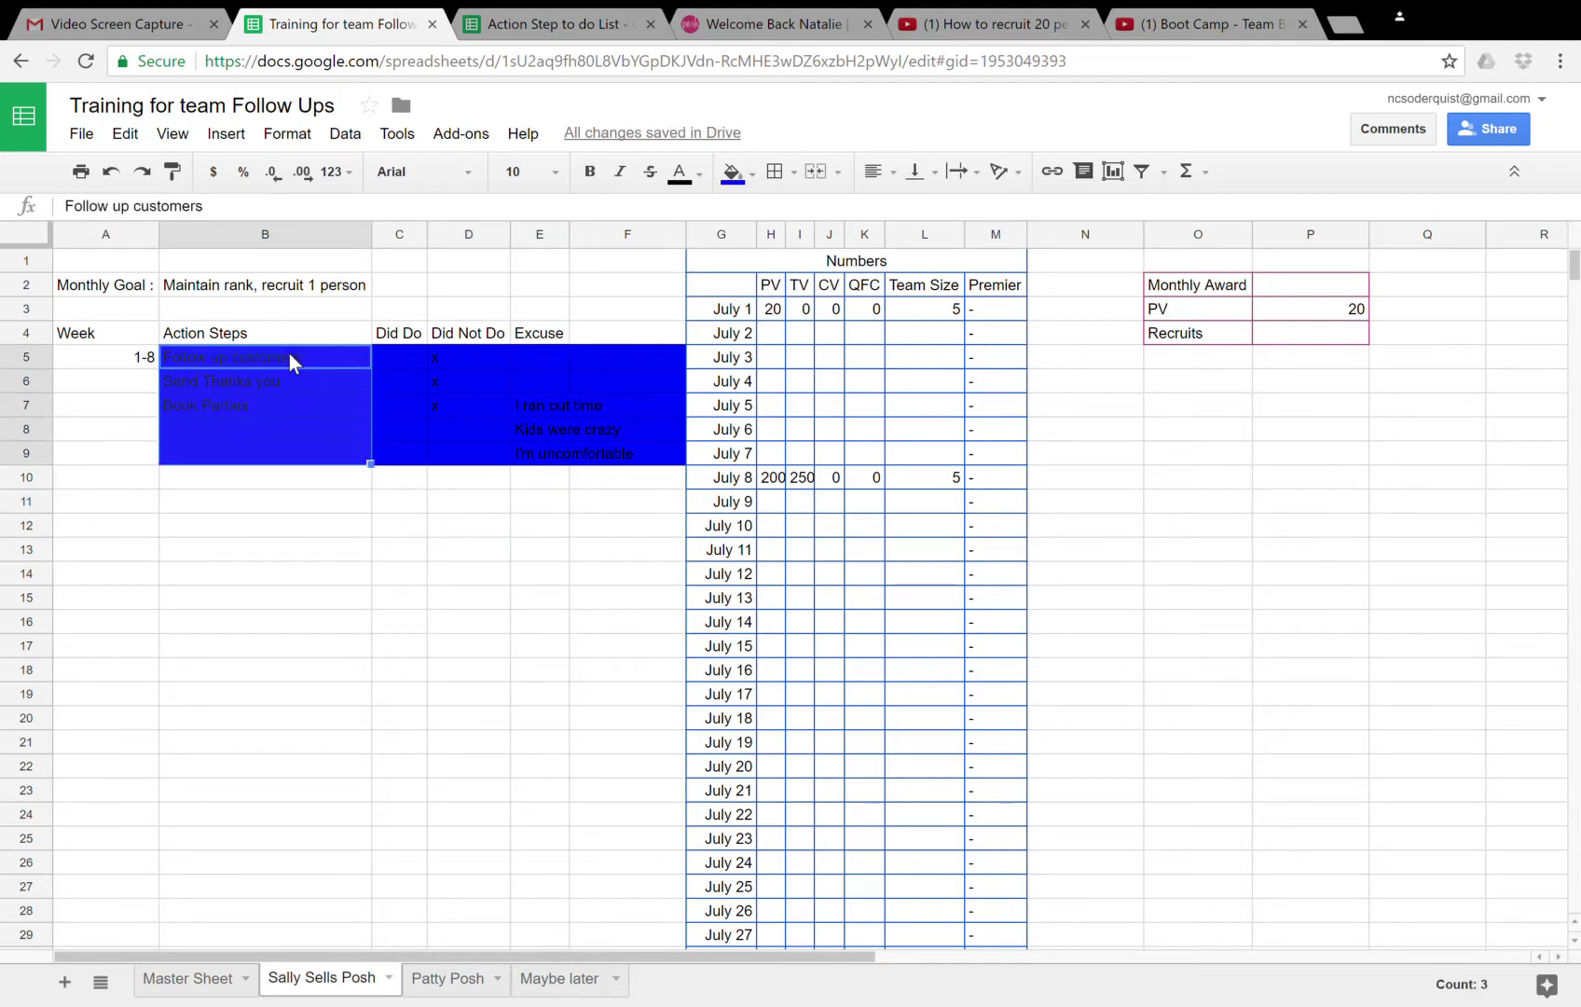
pyautogui.hotkey('shift', 'Right')
pyautogui.hotkey('shift', 'Right')
pyautogui.hotkey('shift', 'Right')
pyautogui.hotkey('shift', 'Right')
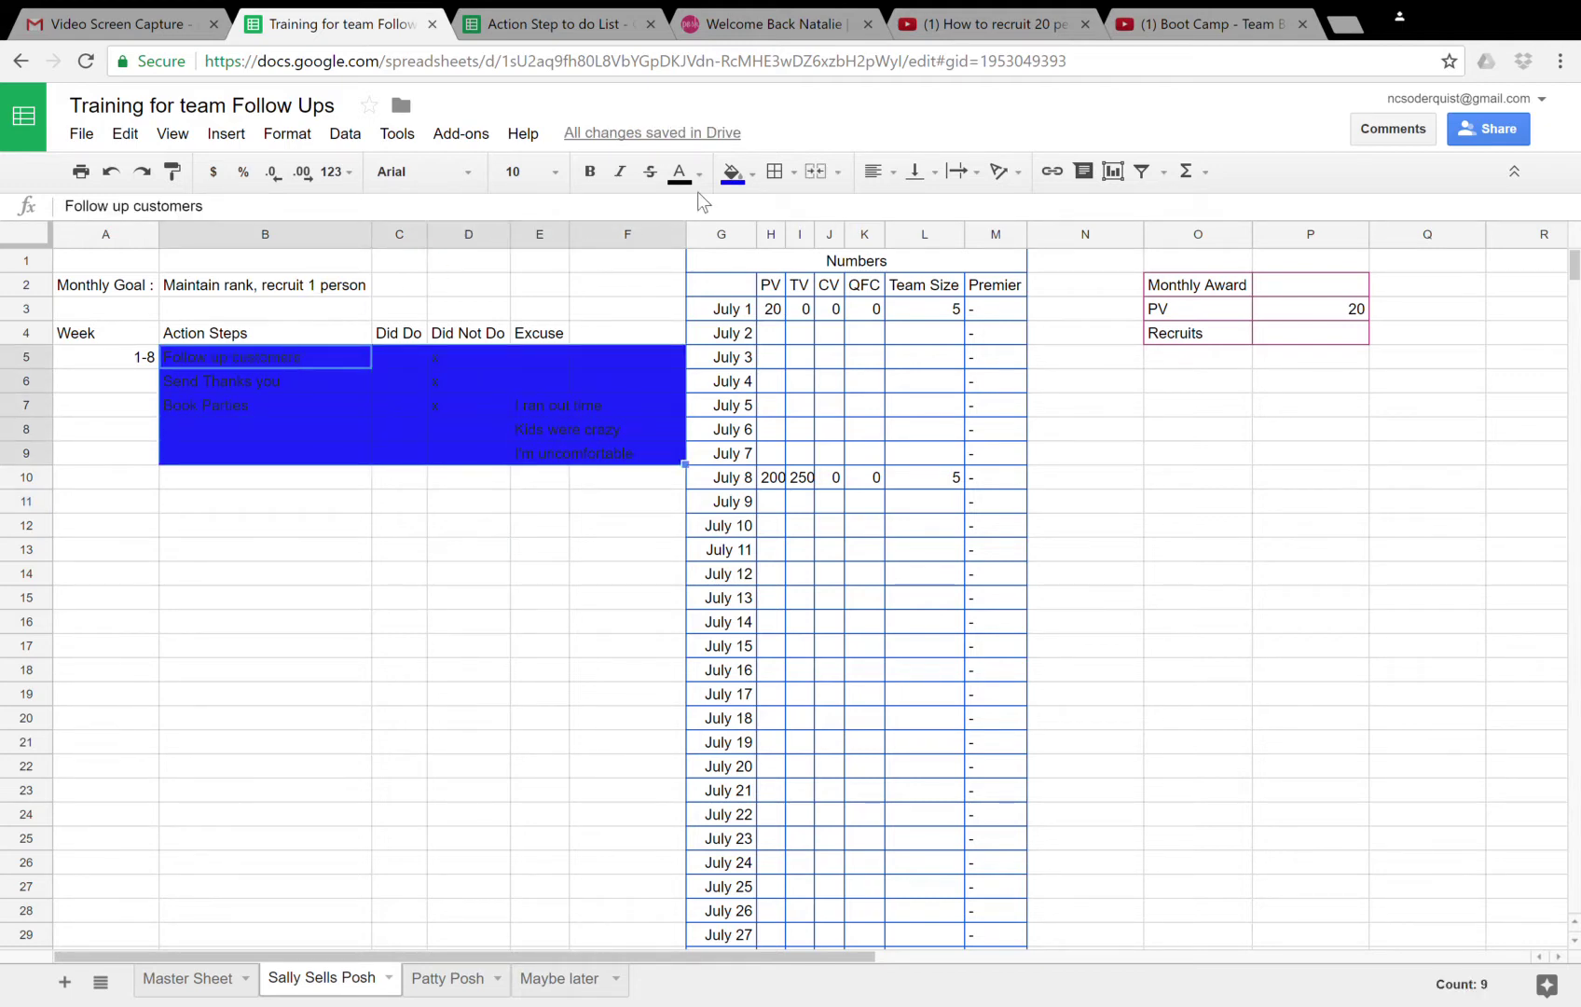
pyautogui.click(683, 173)
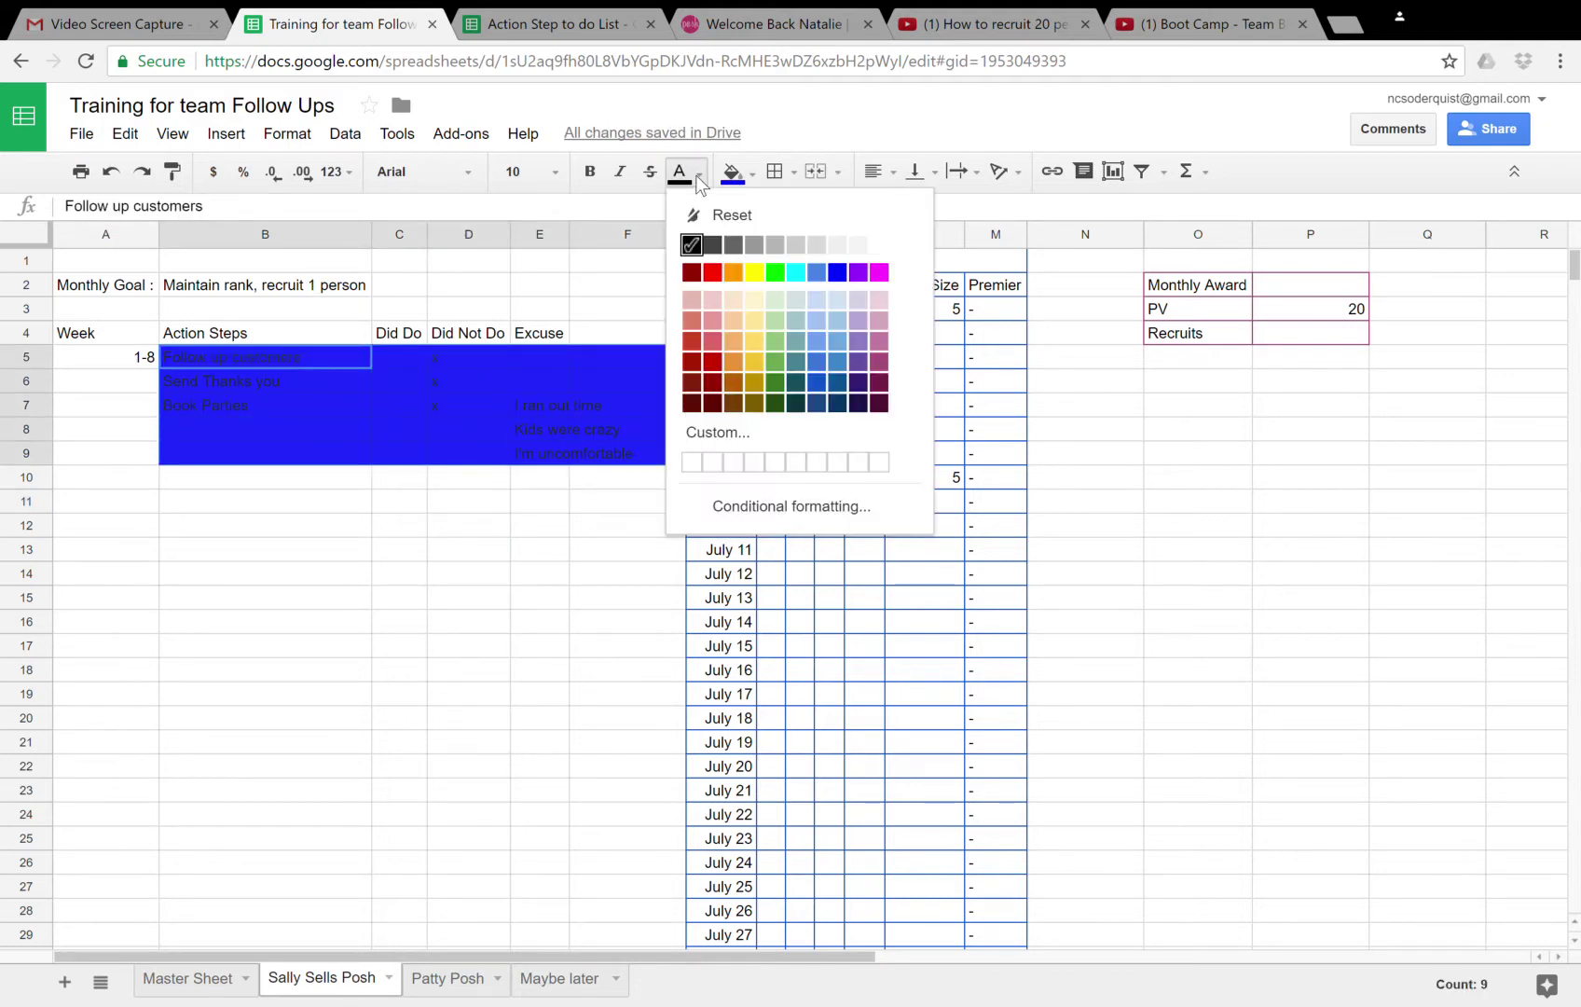
pyautogui.click(880, 245)
pyautogui.click(250, 492)
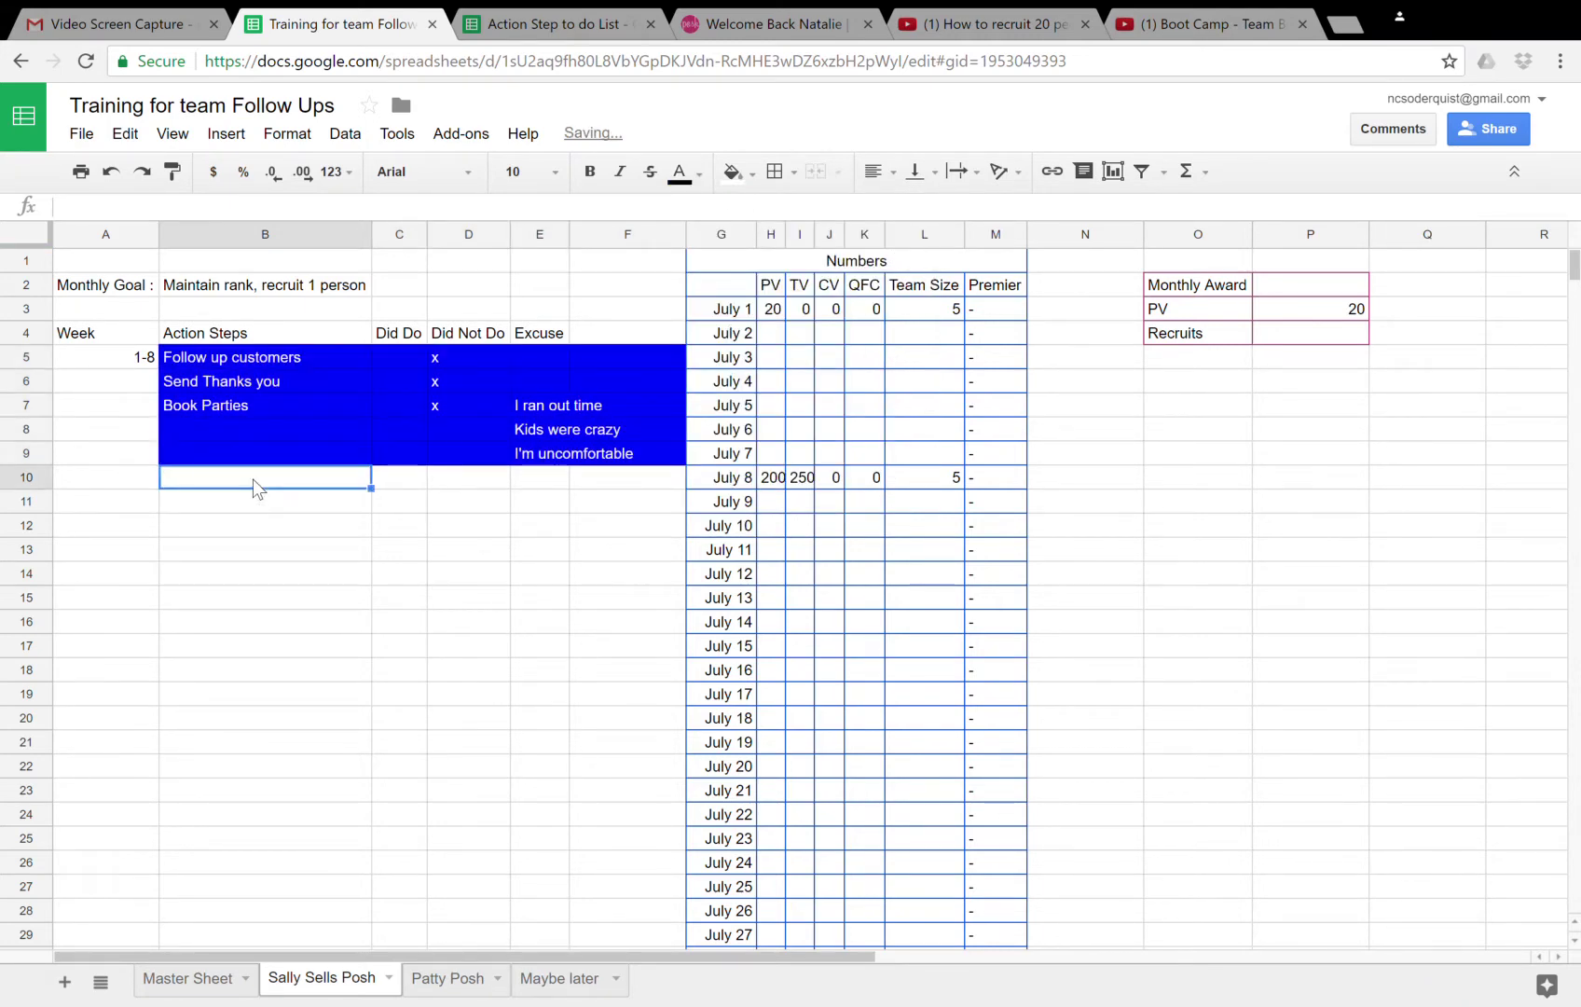